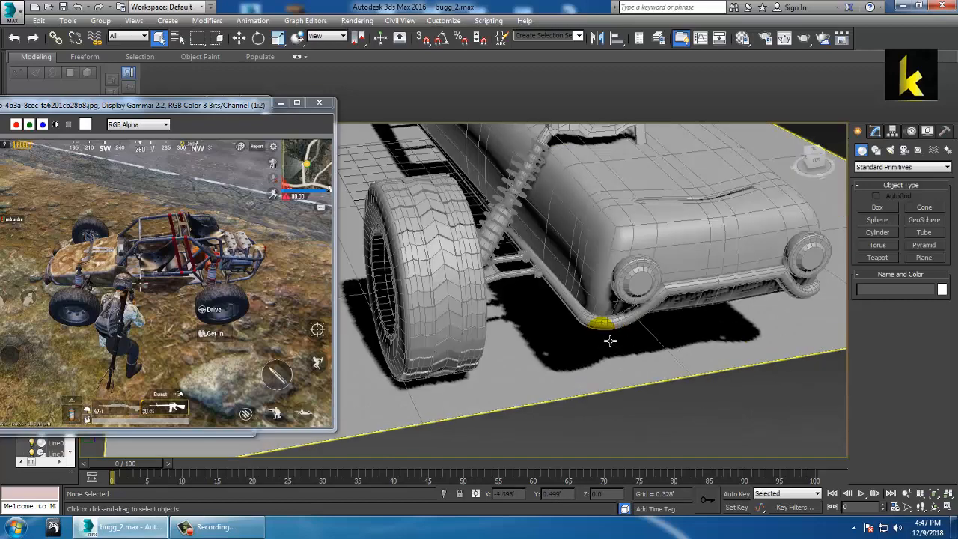
# Select the ground plane beneath the buggy and freeze it
pyautogui.keyDown('alt'); pyautogui.moveTo(566, 288); pyautogui.dragTo(573, 270, button='middle'); pyautogui.keyUp('alt')
pyautogui.keyDown('alt'); pyautogui.moveTo(612, 245); pyautogui.dragTo(663, 320, button='middle'); pyautogui.keyUp('alt')
pyautogui.click(584, 197)
pyautogui.keyDown('alt'); pyautogui.moveTo(583, 198); pyautogui.dragTo(580, 247, button='middle'); pyautogui.keyUp('alt')
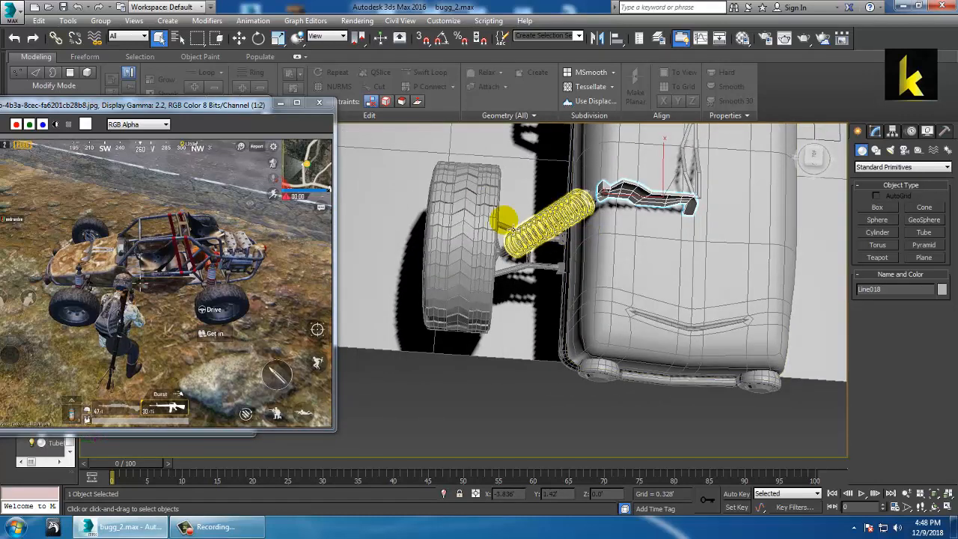
pyautogui.click(381, 140)
pyautogui.rightClick(378, 173)
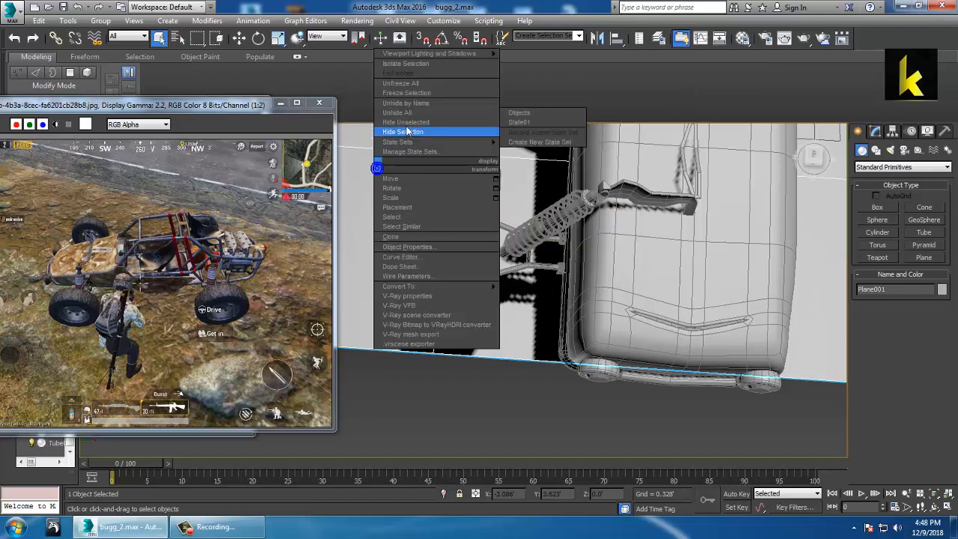
pyautogui.click(421, 91)
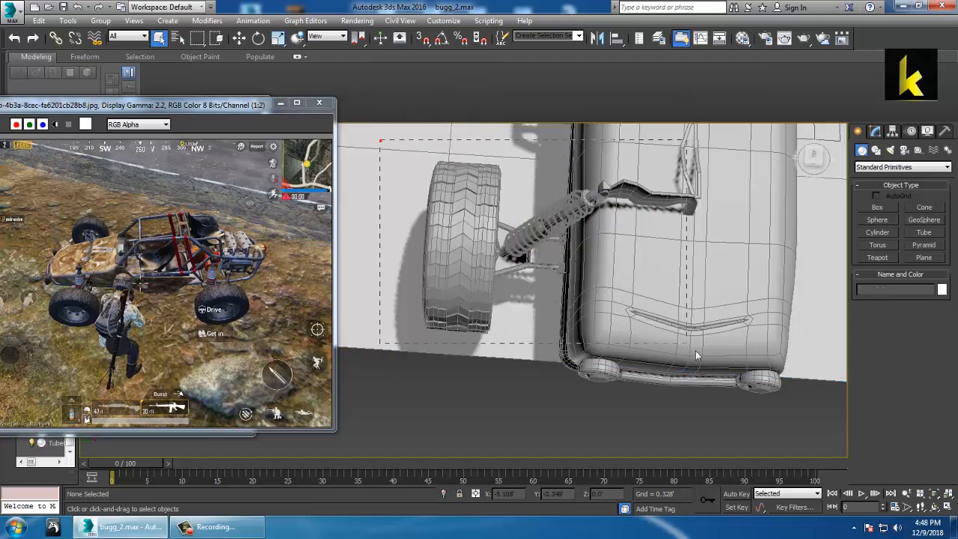
# Select the front wheel, coil shock, suspension arms and hood bracket together, leaving the headlight and thin hood bar out of the selection
pyautogui.moveTo(697, 351); pyautogui.dragTo(726, 377)
pyautogui.keyDown('alt'); pyautogui.moveTo(682, 488); pyautogui.dragTo(703, 378); pyautogui.keyUp('alt')
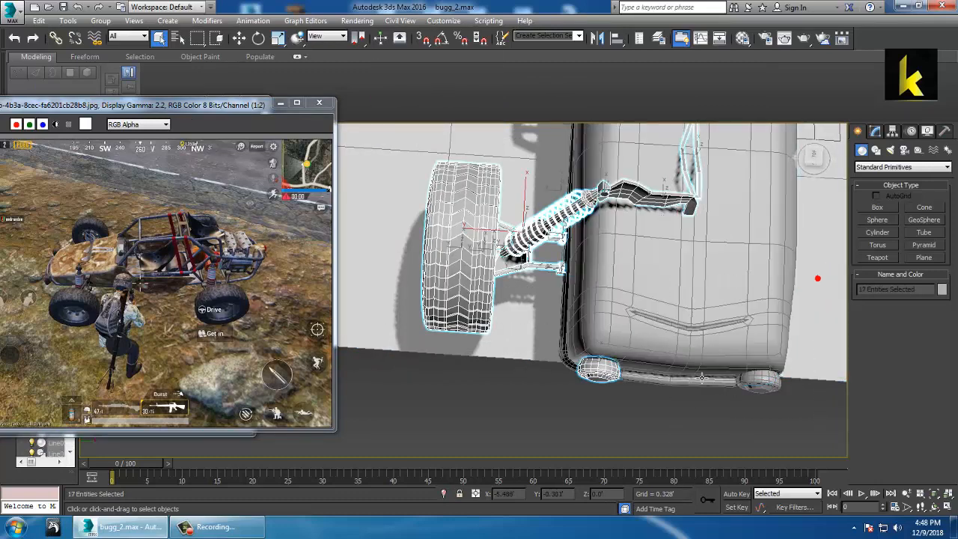
pyautogui.keyDown('alt'); pyautogui.moveTo(702, 378); pyautogui.dragTo(702, 363, button='middle'); pyautogui.keyUp('alt')
pyautogui.keyDown('alt'); pyautogui.moveTo(650, 379); pyautogui.dragTo(737, 275); pyautogui.keyUp('alt')
pyautogui.keyDown('alt'); pyautogui.moveTo(736, 275); pyautogui.dragTo(692, 184, button='middle'); pyautogui.keyUp('alt')
pyautogui.moveTo(692, 184); pyautogui.dragTo(666, 312, button='middle')
pyautogui.scroll(2, 673, 318)
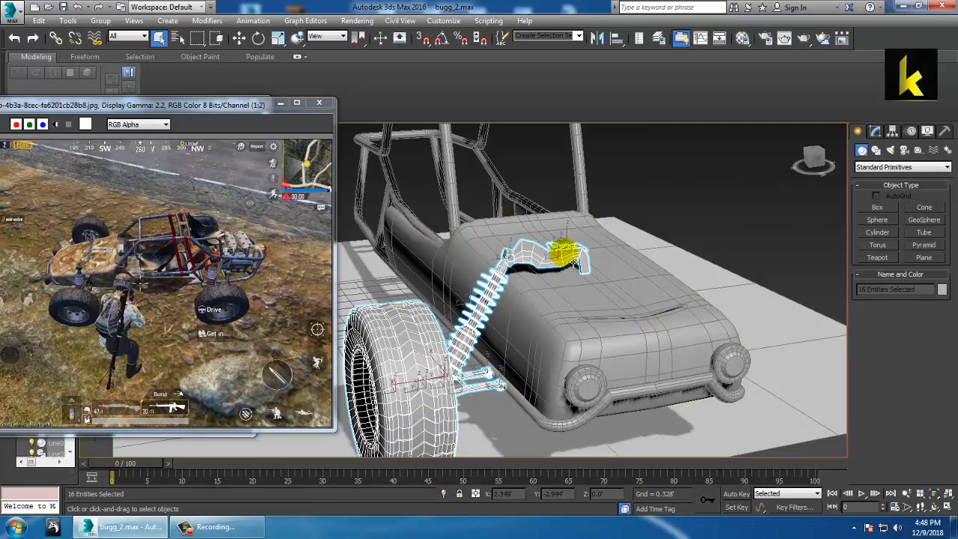
pyautogui.keyDown('alt'); pyautogui.moveTo(567, 253); pyautogui.dragTo(627, 250, button='middle'); pyautogui.keyUp('alt')
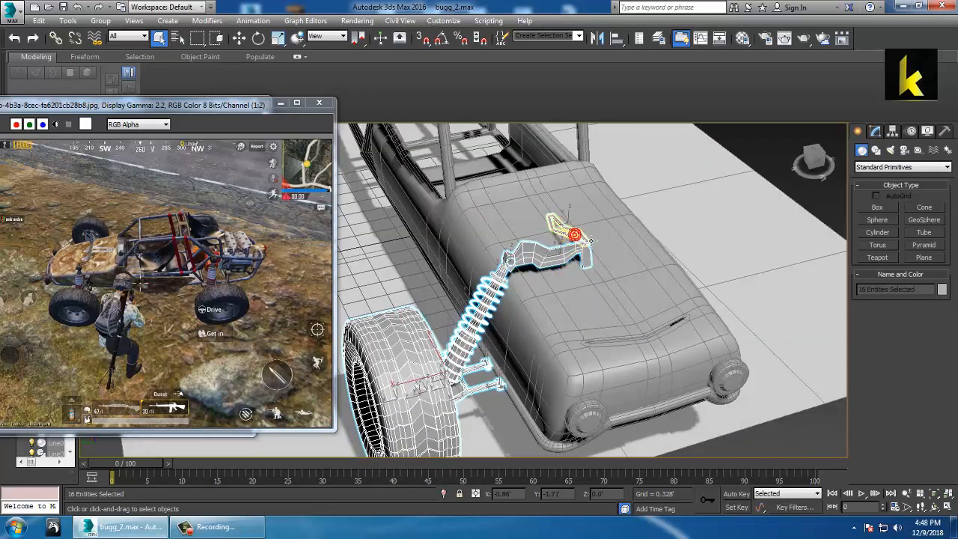
pyautogui.keyDown('alt'); pyautogui.click(591, 240); pyautogui.keyUp('alt')
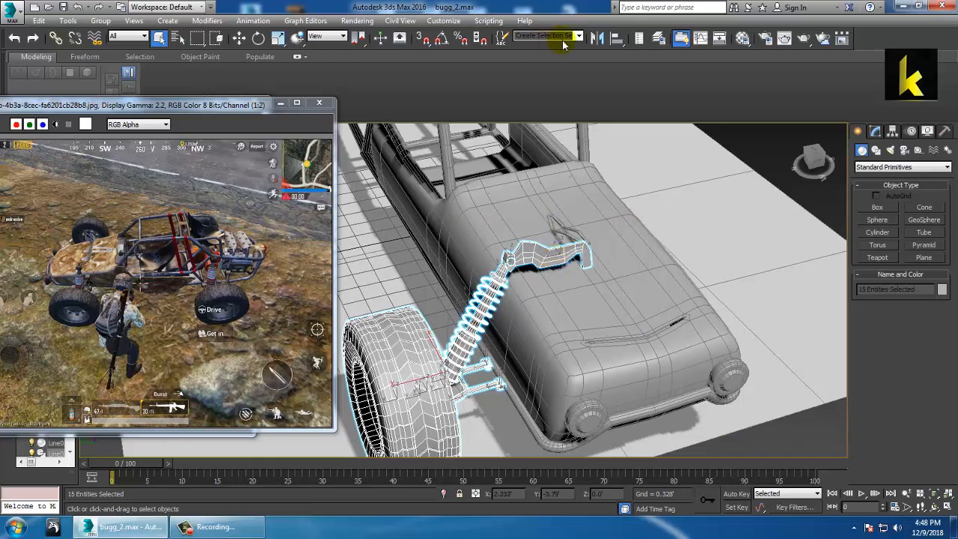
# Try to mirror the selected wheel and suspension parts as a copy on the Y axis and move them across the hood
pyautogui.click(606, 39)
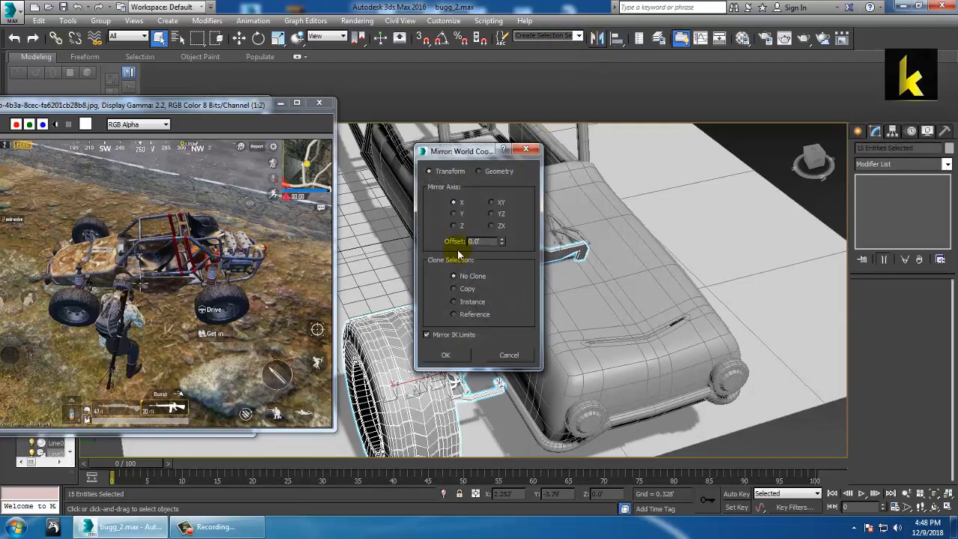
pyautogui.click(455, 289)
pyautogui.moveTo(459, 157); pyautogui.dragTo(251, 114)
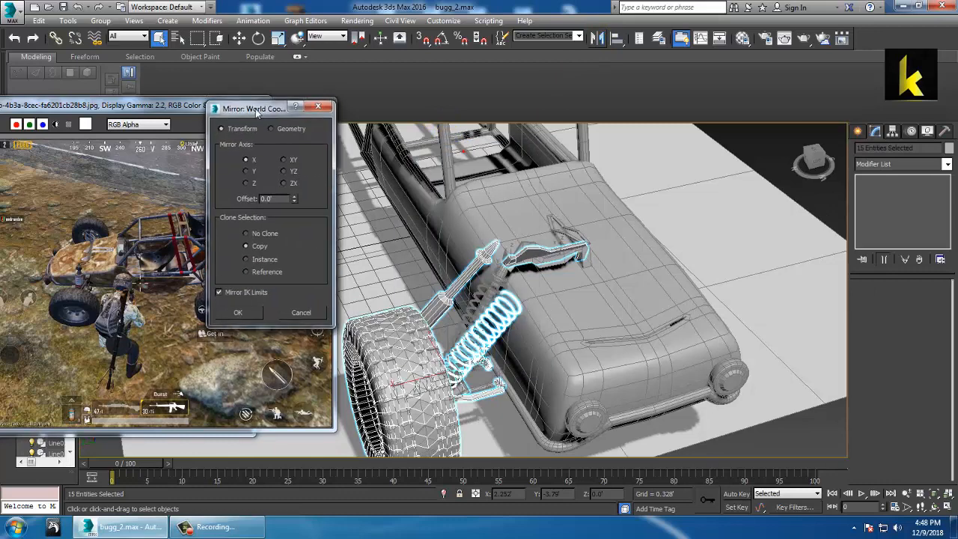
pyautogui.click(253, 172)
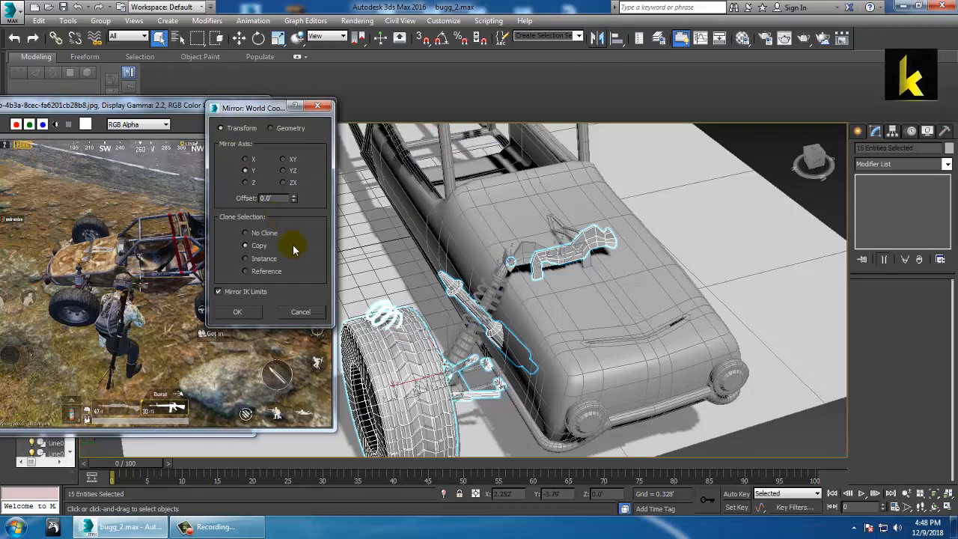
pyautogui.click(249, 315)
pyautogui.press('w')
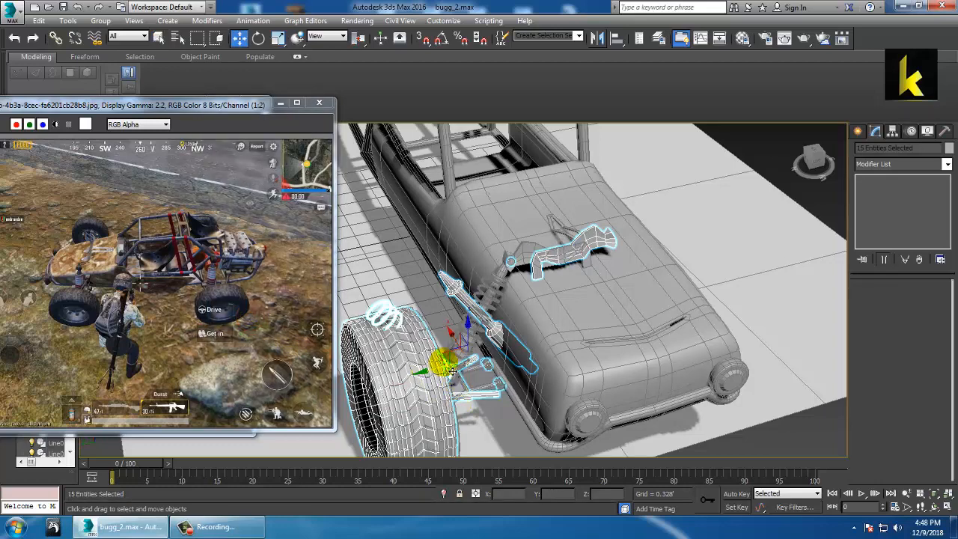
pyautogui.moveTo(453, 372); pyautogui.dragTo(741, 344)
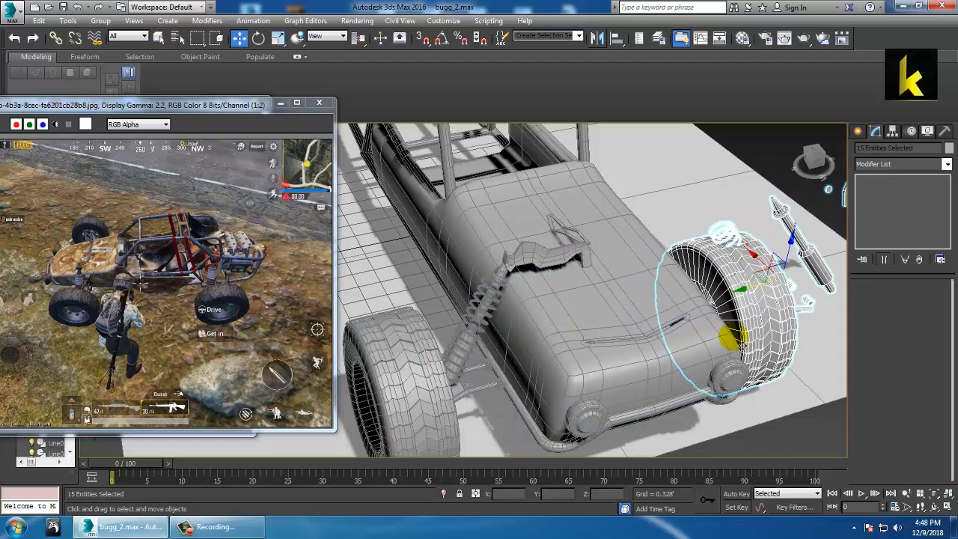
pyautogui.hotkey('ctrl', 'z')
pyautogui.hotkey('ctrl', 'z')
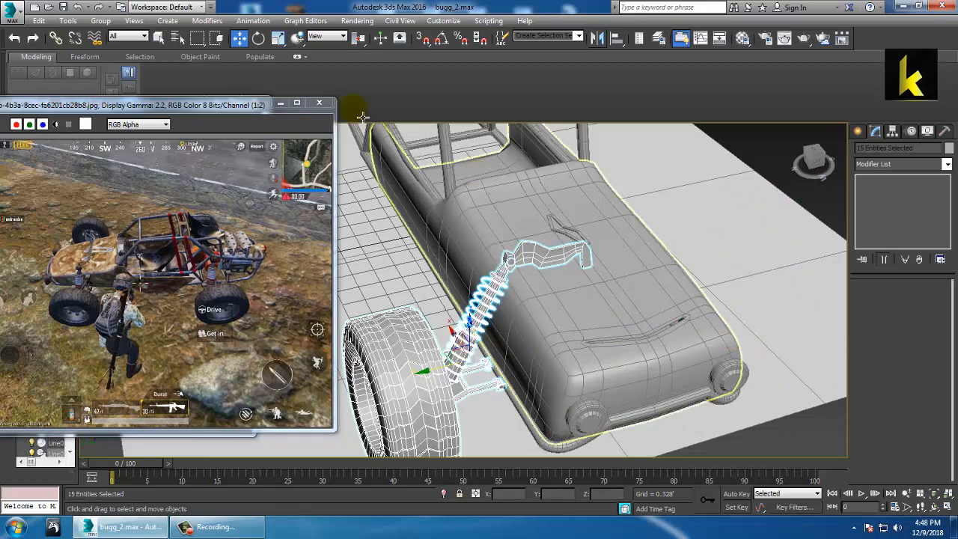
# Duplicate the selected wheel and suspension parts as one copy, placed outward beside the original wheel
pyautogui.moveTo(524, 272); pyautogui.dragTo(562, 239, button='middle')
pyautogui.scroll(-3, 562, 240)
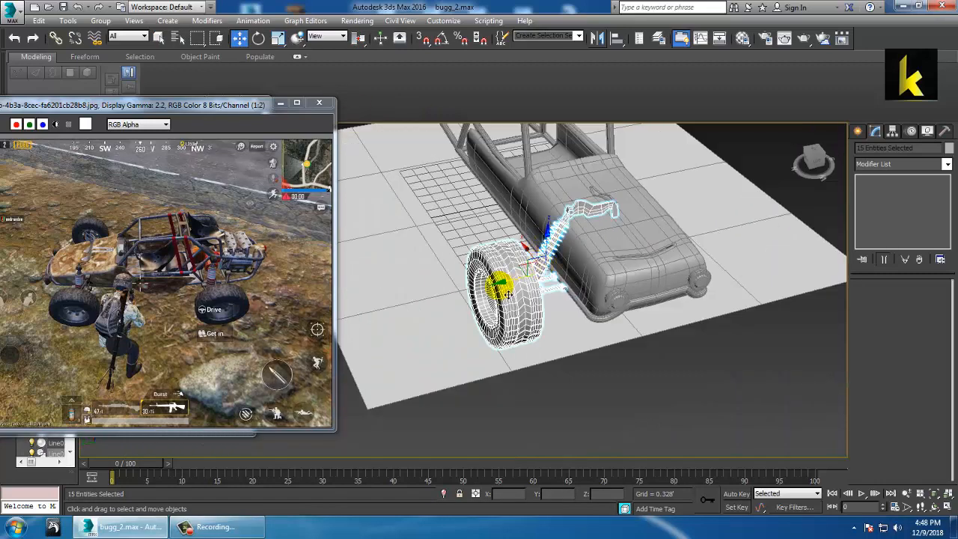
pyautogui.keyDown('shift'); pyautogui.moveTo(503, 283); pyautogui.dragTo(324, 291); pyautogui.keyUp('shift')
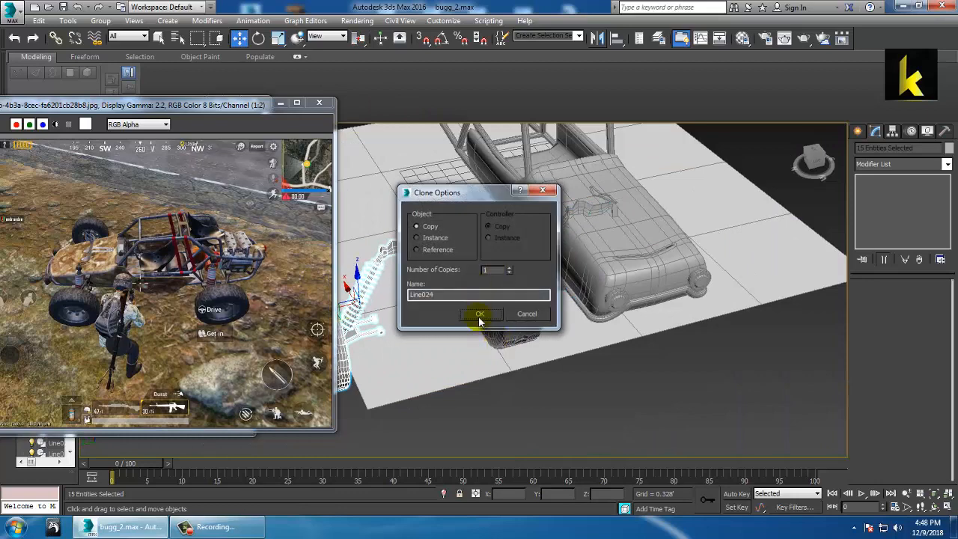
pyautogui.click(479, 316)
pyautogui.moveTo(502, 264)
pyautogui.mouseDown(button='middle')
pyautogui.moveTo(587, 238)
pyautogui.moveTo(619, 240)
pyautogui.mouseUp(button='middle')
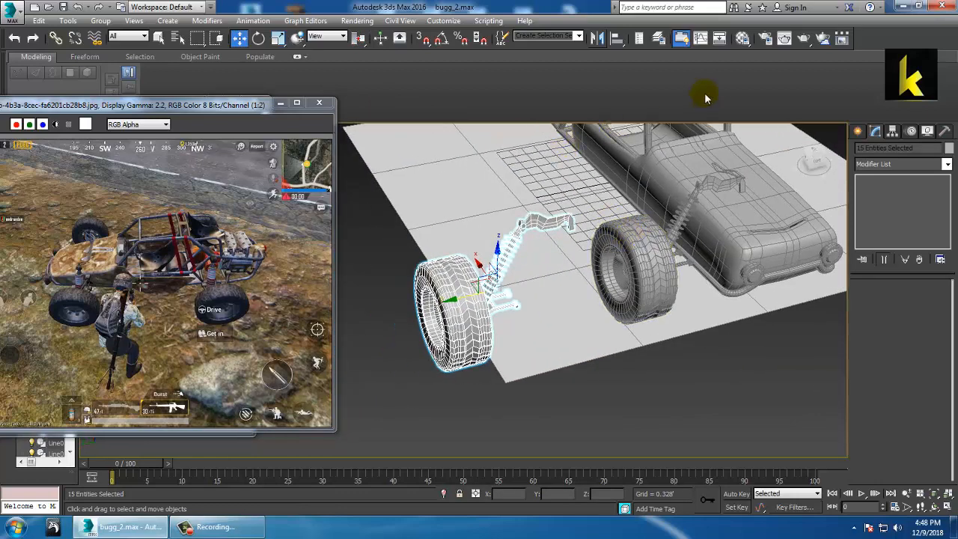
# Group the duplicated wheel and suspension parts
pyautogui.click(109, 21)
pyautogui.click(117, 35)
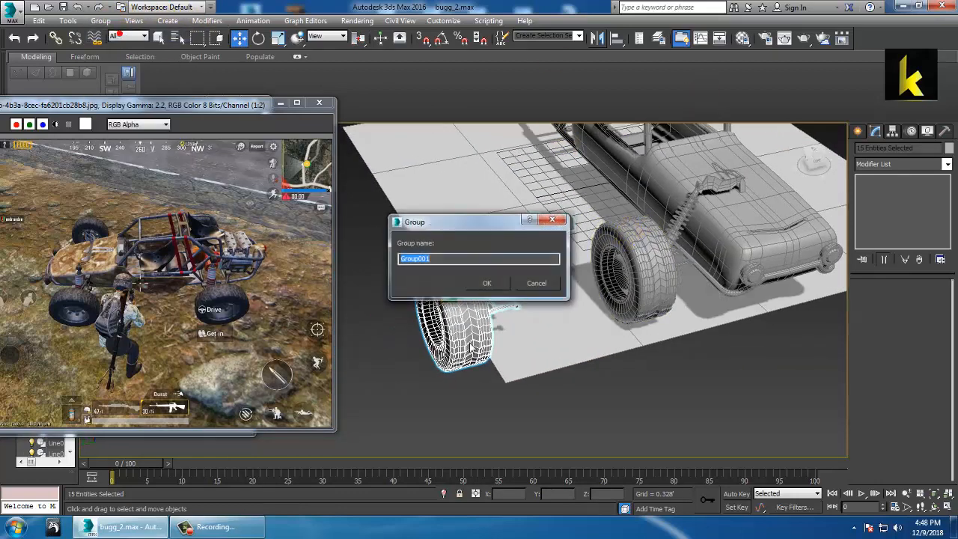
pyautogui.click(488, 289)
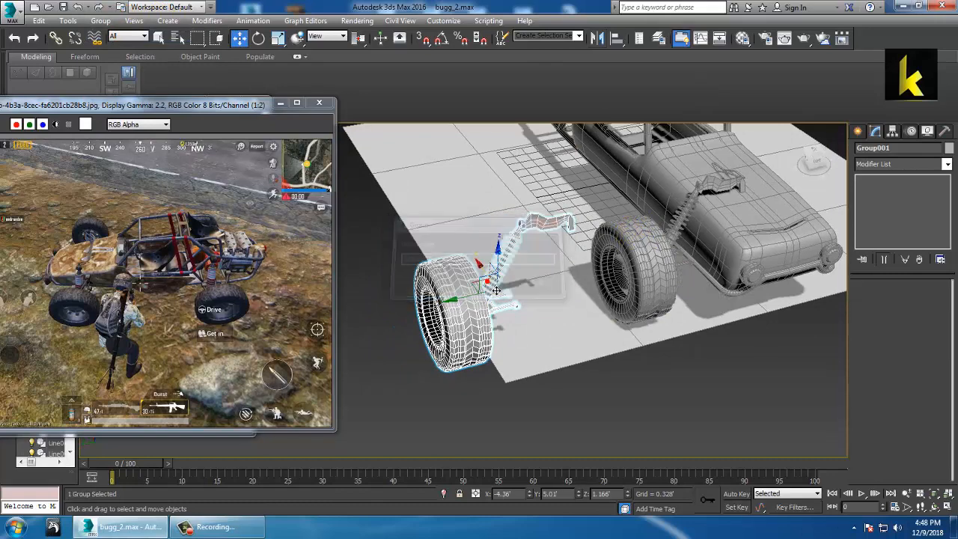
# Mirror the grouped wheel assembly on the Y axis without making a clone
pyautogui.click(598, 39)
pyautogui.click(455, 215)
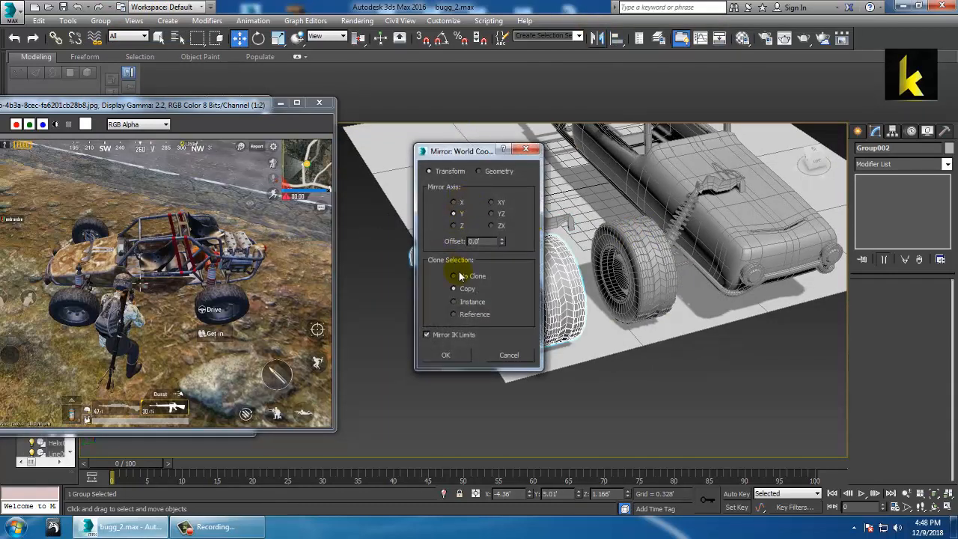
pyautogui.click(447, 355)
# Move the mirrored wheel group along Y to the opposite side of the buggy so the two hood brackets meet at the center
pyautogui.scroll(-5, 378, 341)
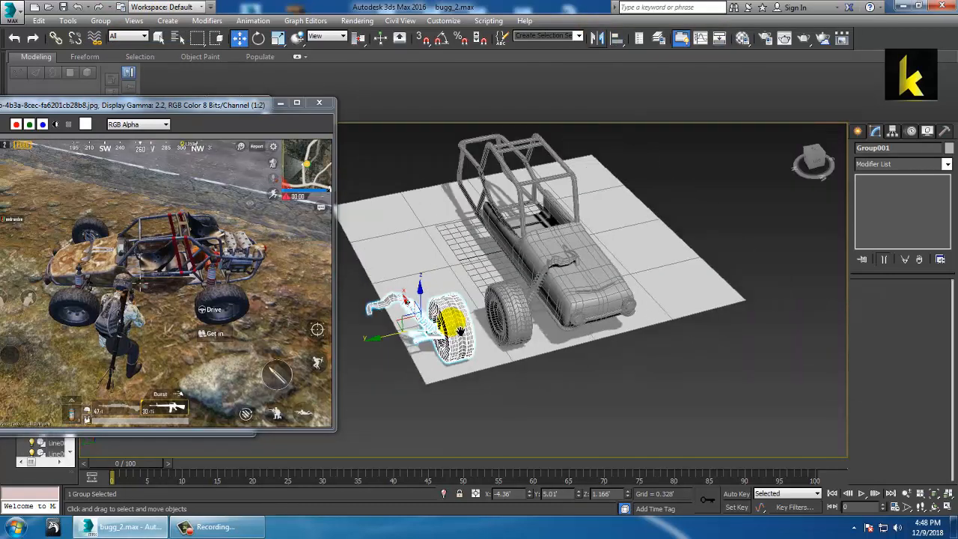
pyautogui.moveTo(369, 341); pyautogui.dragTo(577, 335)
pyautogui.keyDown('alt'); pyautogui.moveTo(603, 327); pyautogui.dragTo(601, 355, button='middle'); pyautogui.keyUp('alt')
pyautogui.scroll(5, 559, 302)
pyautogui.scroll(5, 626, 257)
pyautogui.scroll(-10, 601, 355)
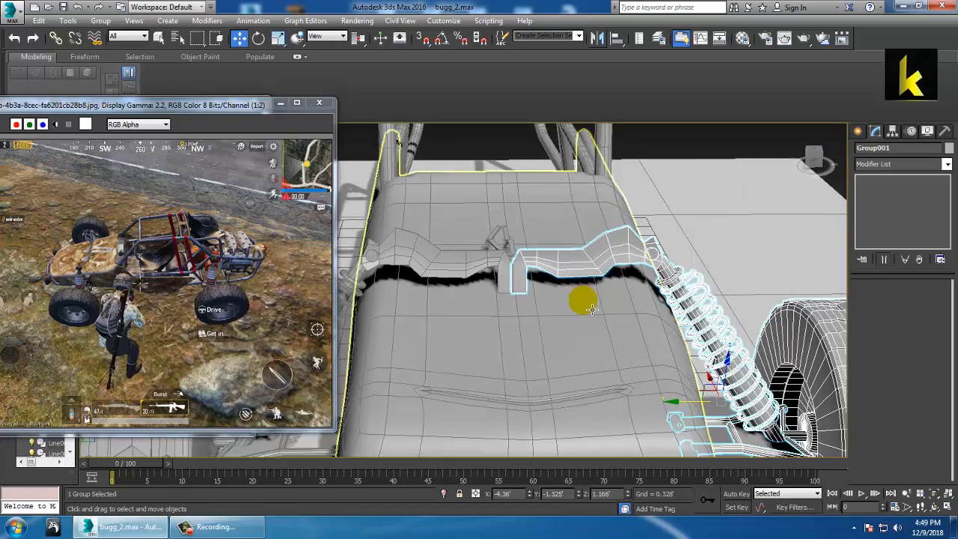
pyautogui.keyDown('alt'); pyautogui.moveTo(691, 333); pyautogui.dragTo(667, 317, button='middle'); pyautogui.keyUp('alt')
pyautogui.click(756, 326)
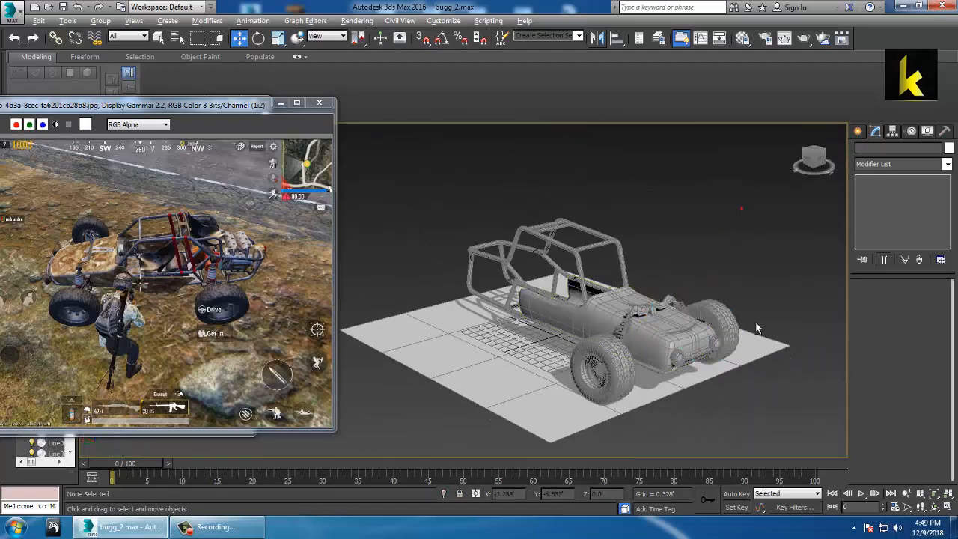
pyautogui.keyDown('alt'); pyautogui.moveTo(757, 327); pyautogui.dragTo(637, 306, button='middle'); pyautogui.keyUp('alt')
pyautogui.scroll(4, 675, 302)
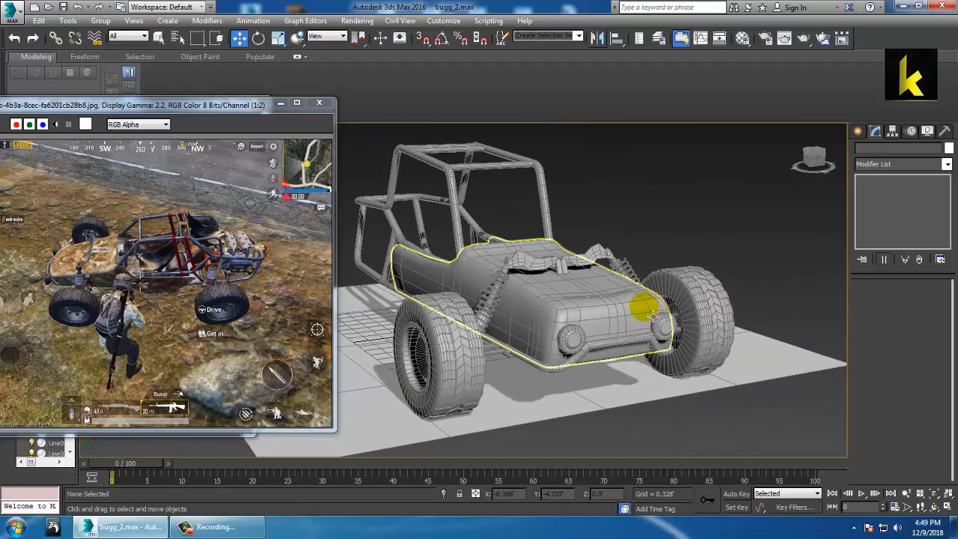
# Examine the buggy reference image at full size and bring the dashboard and steering wheel reference image into view
pyautogui.click(207, 303)
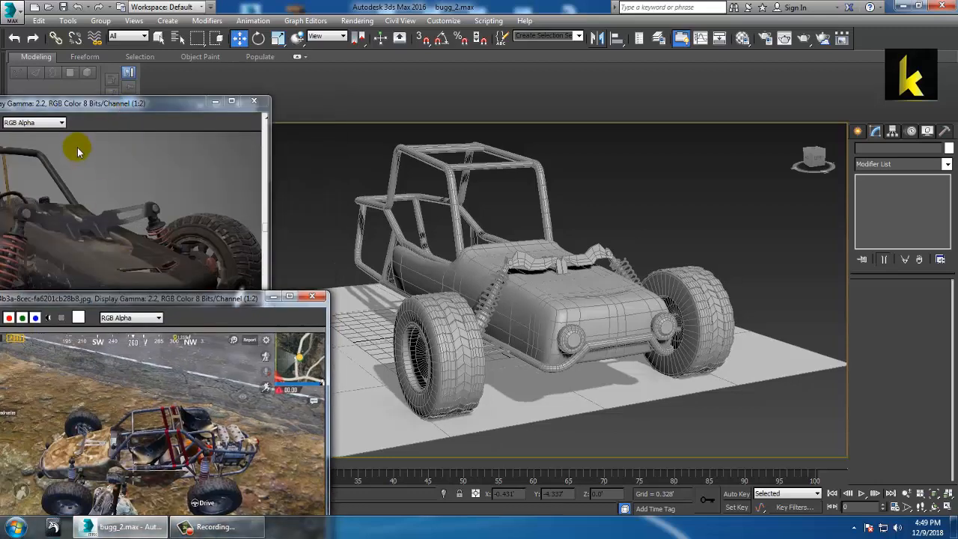
pyautogui.doubleClick(94, 104)
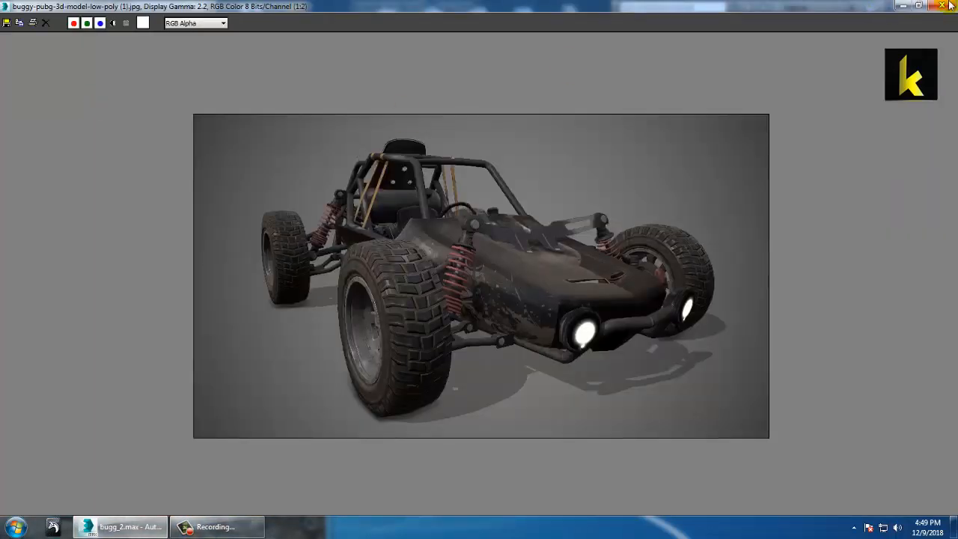
pyautogui.click(921, 6)
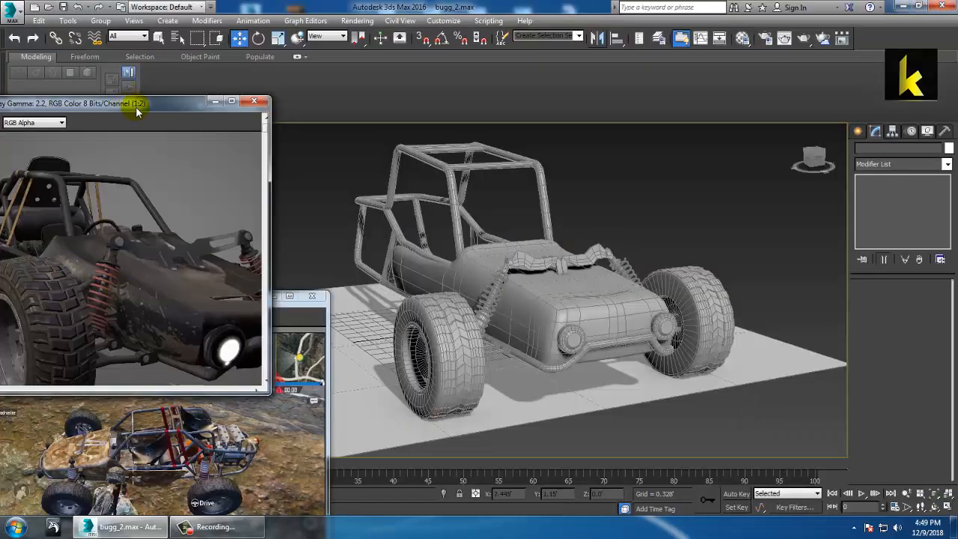
pyautogui.moveTo(135, 106); pyautogui.dragTo(282, 339)
pyautogui.click(162, 245)
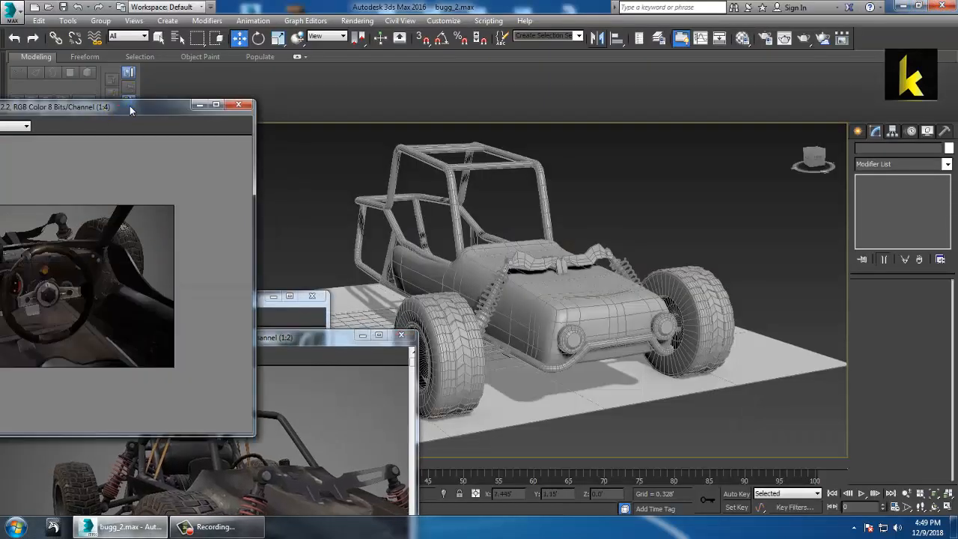
pyautogui.moveTo(129, 106); pyautogui.dragTo(264, 109)
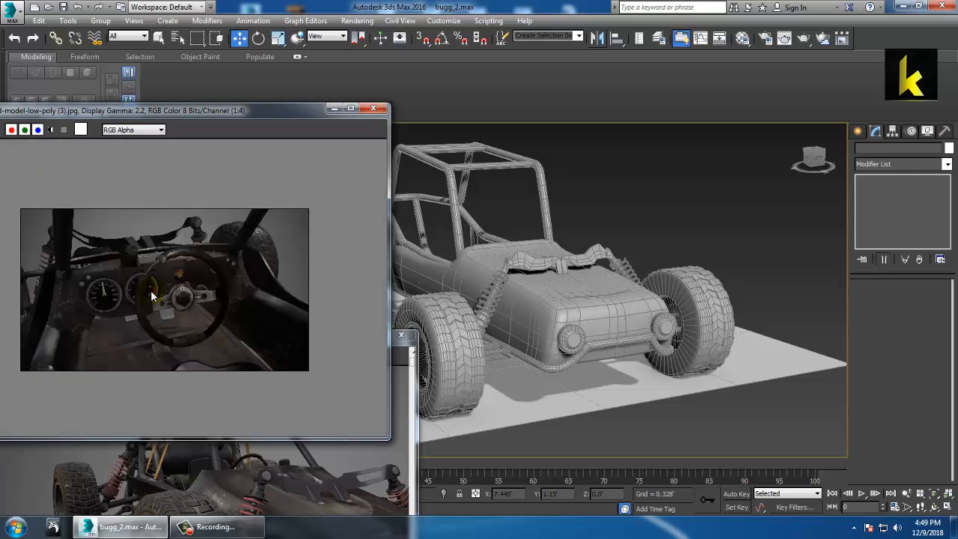
# Select the buggy body and turn off its NURMS smoothing
pyautogui.keyDown('alt'); pyautogui.moveTo(633, 276); pyautogui.dragTo(656, 275, button='middle'); pyautogui.keyUp('alt')
pyautogui.click(573, 307)
pyautogui.scroll(3, 600, 304)
pyautogui.rightClick(599, 304)
pyautogui.click(575, 165)
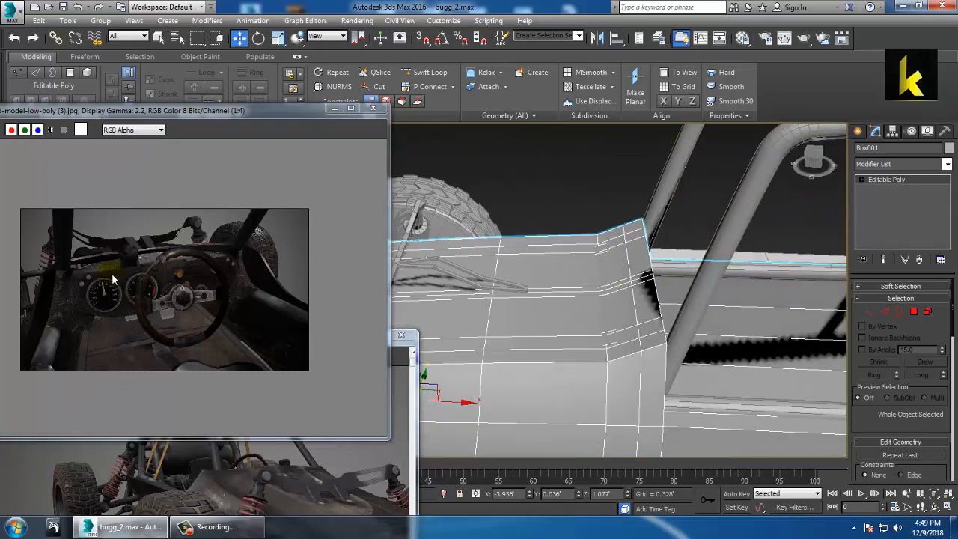
# Create a cylinder with AutoGrid at the rear edge of the hood, about 0.119' in radius and 0.188' high
pyautogui.click(859, 132)
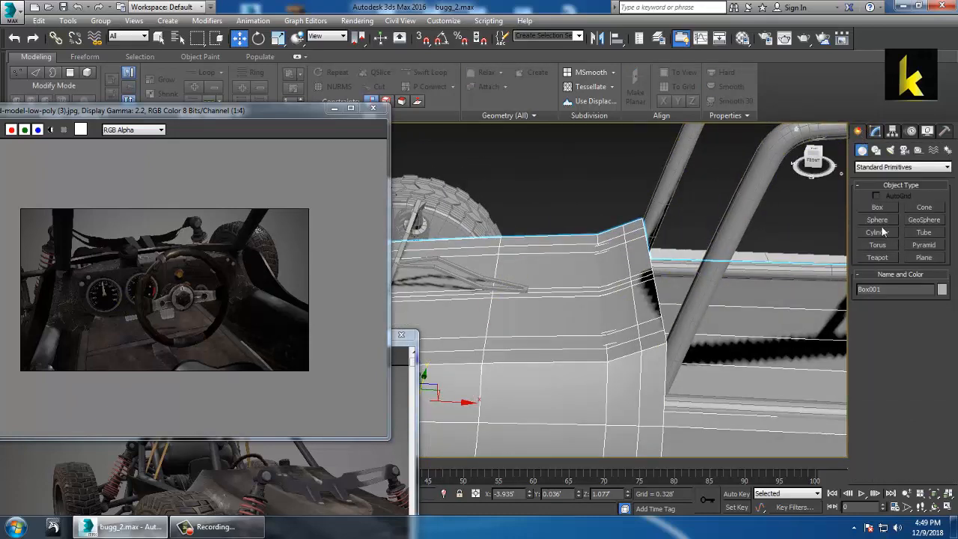
pyautogui.keyDown('alt'); pyautogui.moveTo(658, 309); pyautogui.dragTo(662, 285, button='middle'); pyautogui.keyUp('alt')
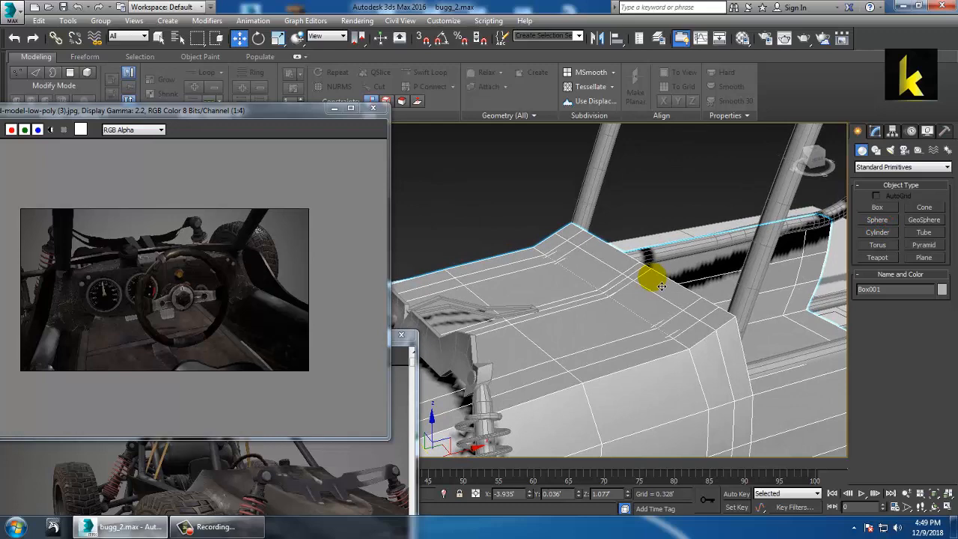
pyautogui.click(879, 233)
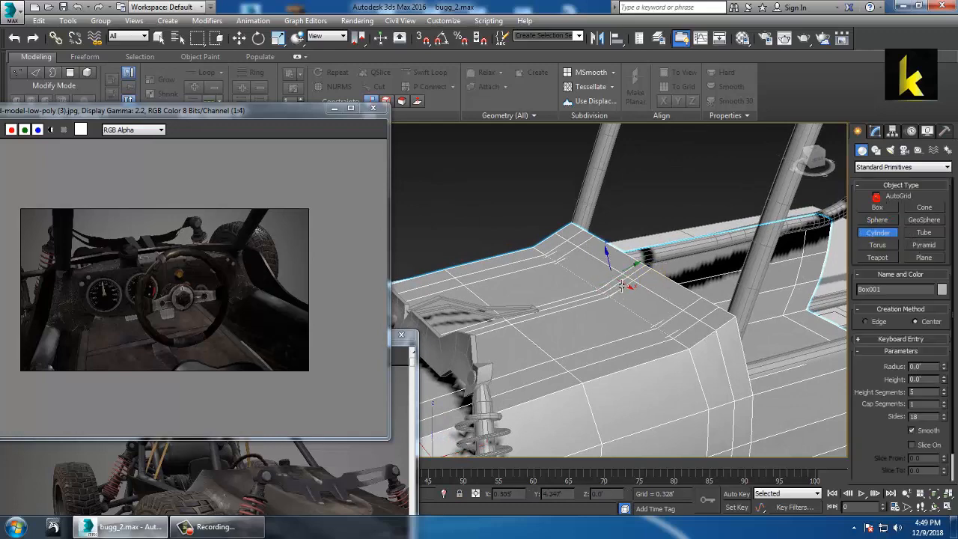
pyautogui.moveTo(621, 285); pyautogui.dragTo(630, 296)
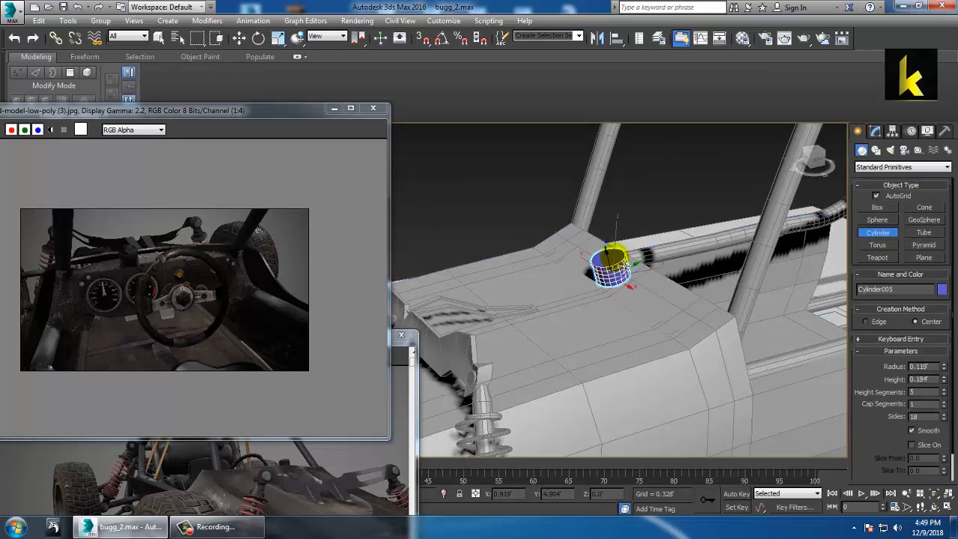
pyautogui.press('w')
# Set the new cylinder's height segments to 3
pyautogui.keyDown('alt'); pyautogui.moveTo(624, 263); pyautogui.dragTo(738, 310, button='middle'); pyautogui.keyUp('alt')
pyautogui.scroll(2, 585, 267)
pyautogui.scroll(4, 634, 296)
pyautogui.click(876, 132)
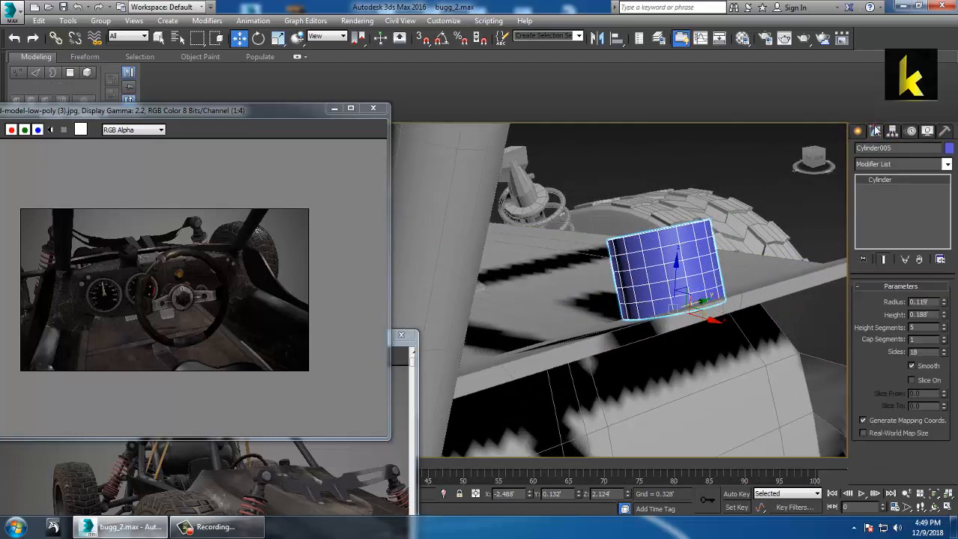
pyautogui.click(944, 330)
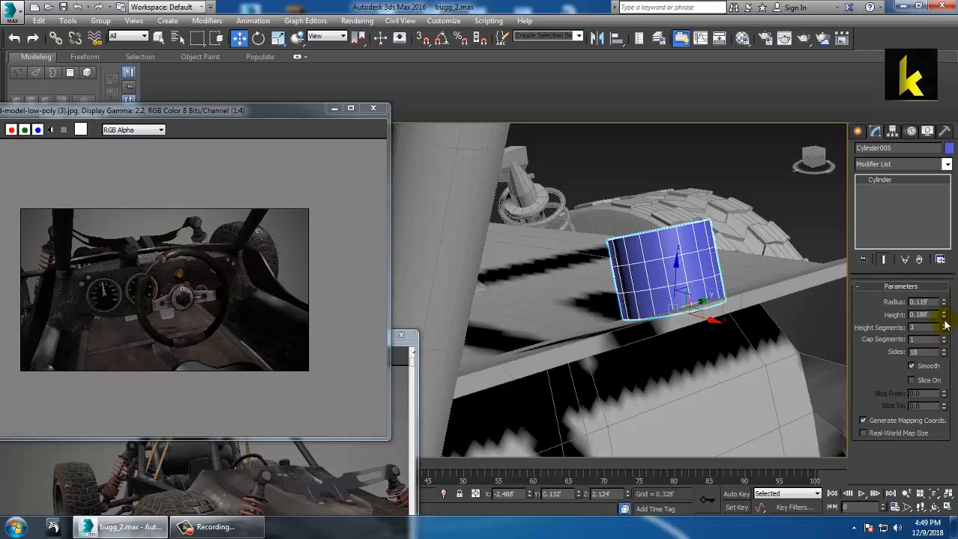
# Set the gauge cylinder's radius to 0.11' and its height segments to 4
pyautogui.moveTo(943, 306); pyautogui.dragTo(954, 315)
pyautogui.keyDown('alt'); pyautogui.moveTo(785, 245); pyautogui.dragTo(718, 275, button='middle'); pyautogui.keyUp('alt')
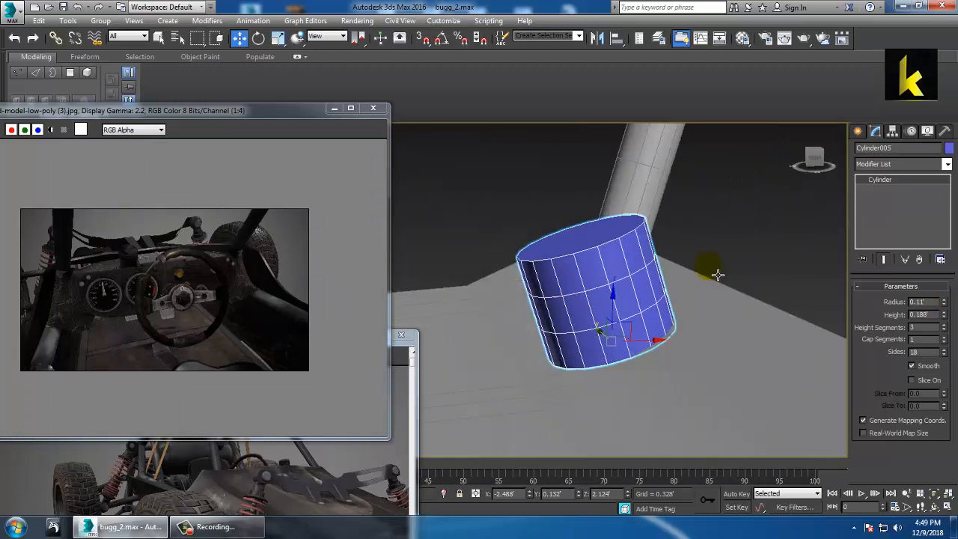
pyautogui.rightClick(623, 259)
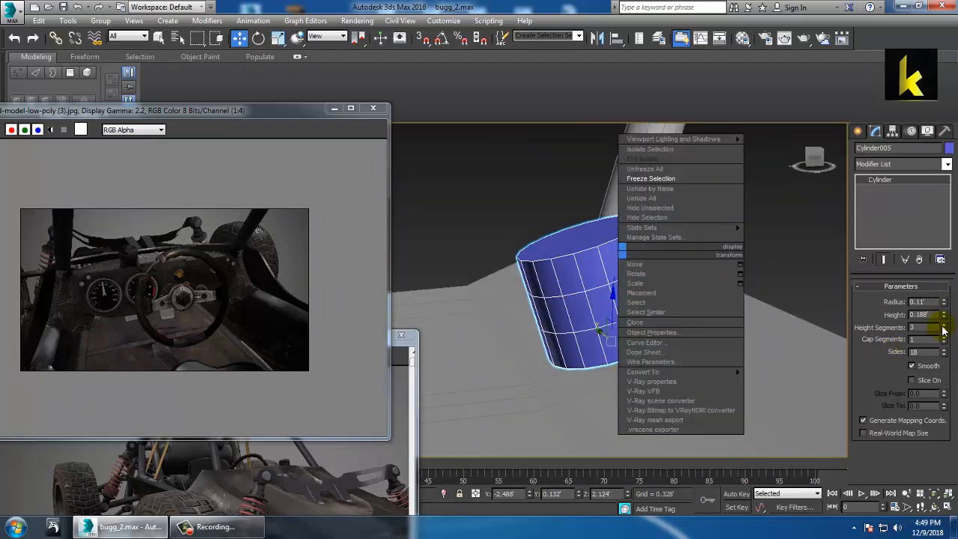
pyautogui.click(946, 328)
pyautogui.click(944, 325)
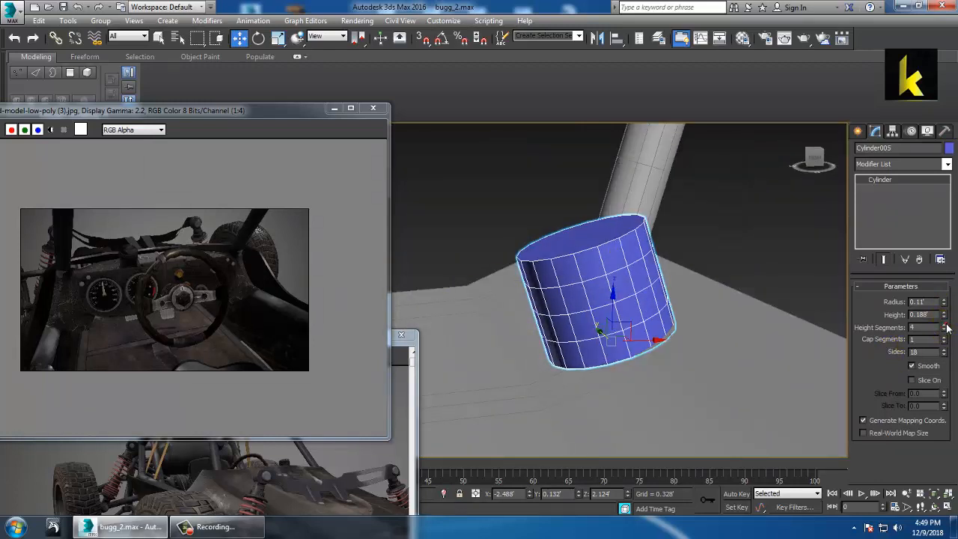
# Convert the gauge cylinder to an Editable Poly
pyautogui.rightClick(571, 278)
pyautogui.moveTo(624, 391)
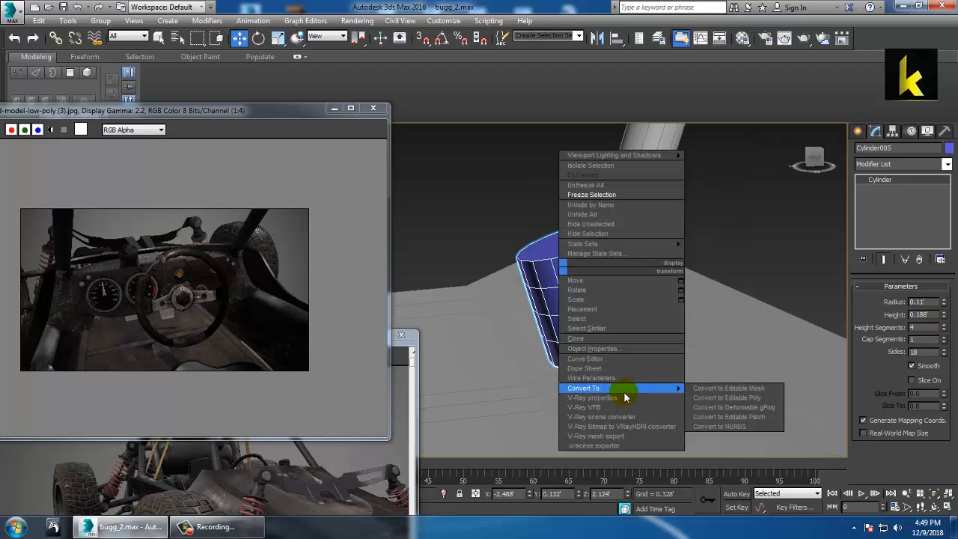
pyautogui.click(721, 400)
# Lasso-select the cylinder's top cap and uppermost band of polygons in the Front view
pyautogui.hotkey('alt', 'w')
pyautogui.rightClick(631, 164)
pyautogui.hotkey('alt', 'w')
pyautogui.press('z')
pyautogui.scroll(-4, 622, 182)
pyautogui.moveTo(623, 182); pyautogui.dragTo(674, 263, button='middle')
pyautogui.scroll(-2, 674, 263)
pyautogui.click(914, 310)
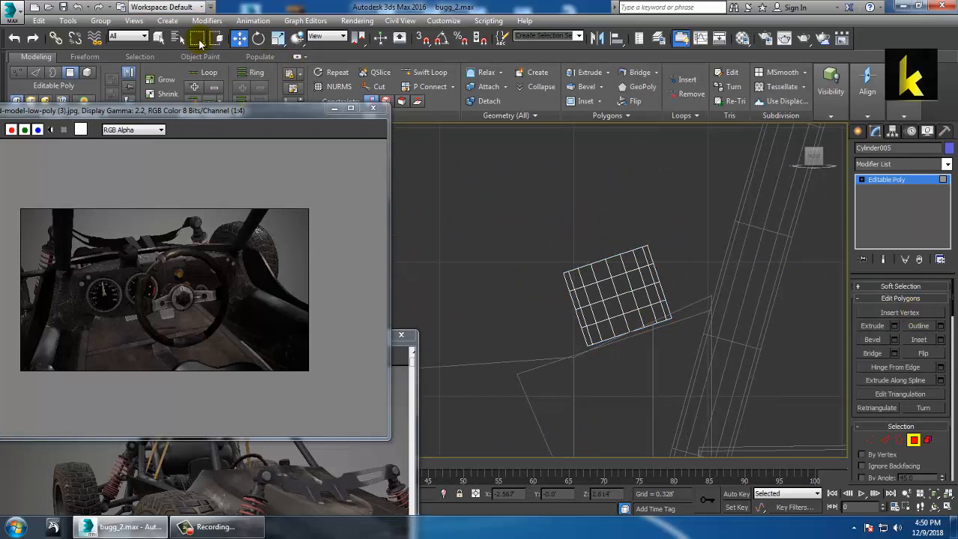
pyautogui.moveTo(199, 42); pyautogui.dragTo(199, 57)
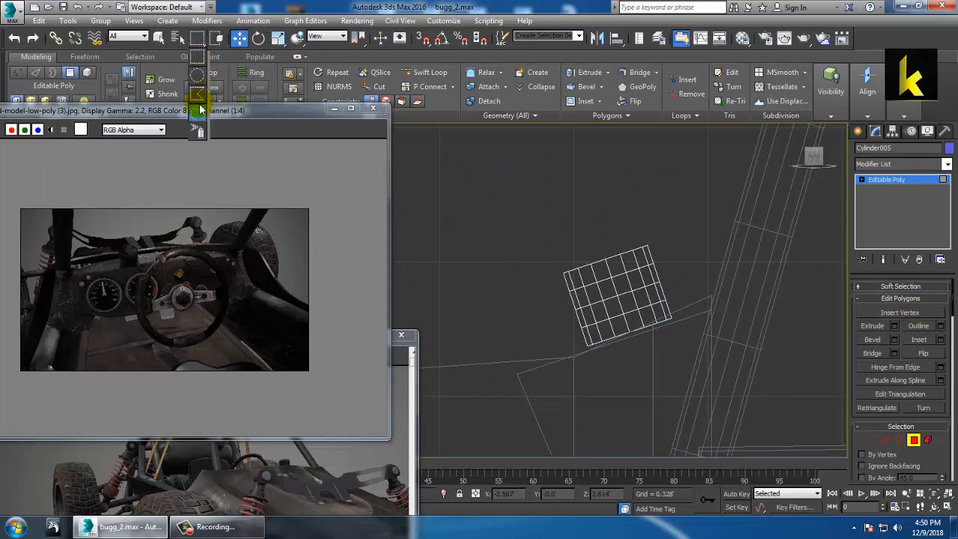
pyautogui.moveTo(199, 110); pyautogui.dragTo(198, 111)
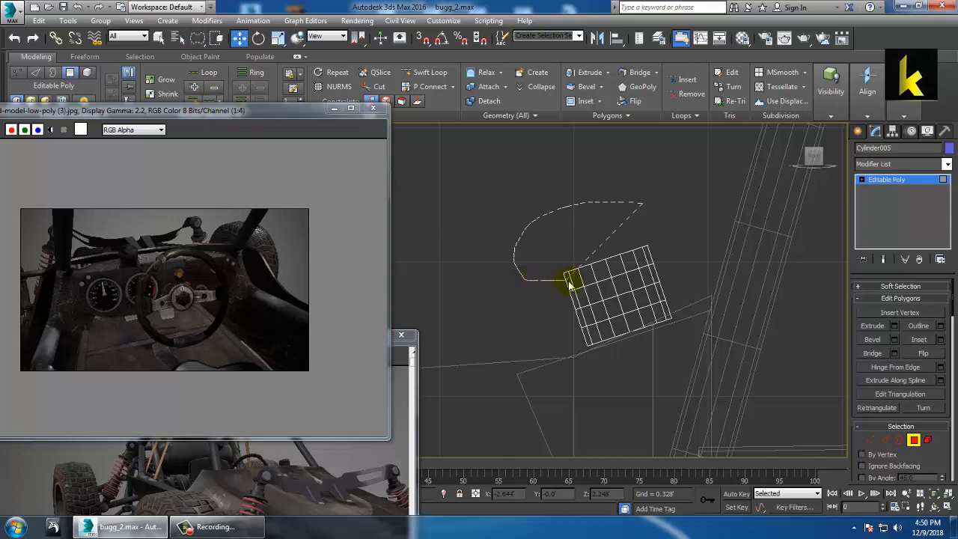
pyautogui.moveTo(694, 246); pyautogui.dragTo(694, 247)
# Extrude the selected top polygons by local normal with a height of 0.009' to form a rim, and deselect them
pyautogui.hotkey('alt', 'w')
pyautogui.rightClick(721, 374)
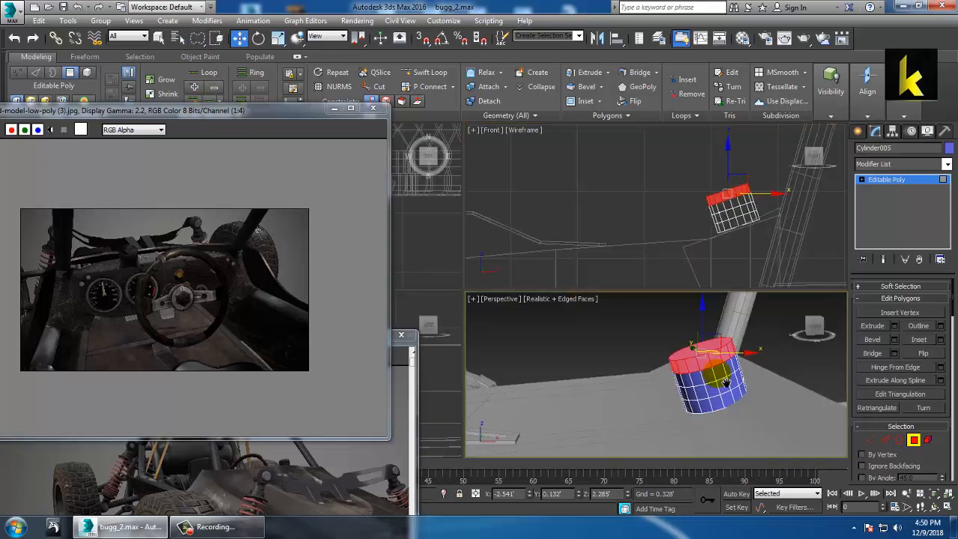
pyautogui.hotkey('alt', 'w')
pyautogui.keyDown('alt'); pyautogui.moveTo(500, 257); pyautogui.dragTo(670, 252, button='middle'); pyautogui.keyUp('alt')
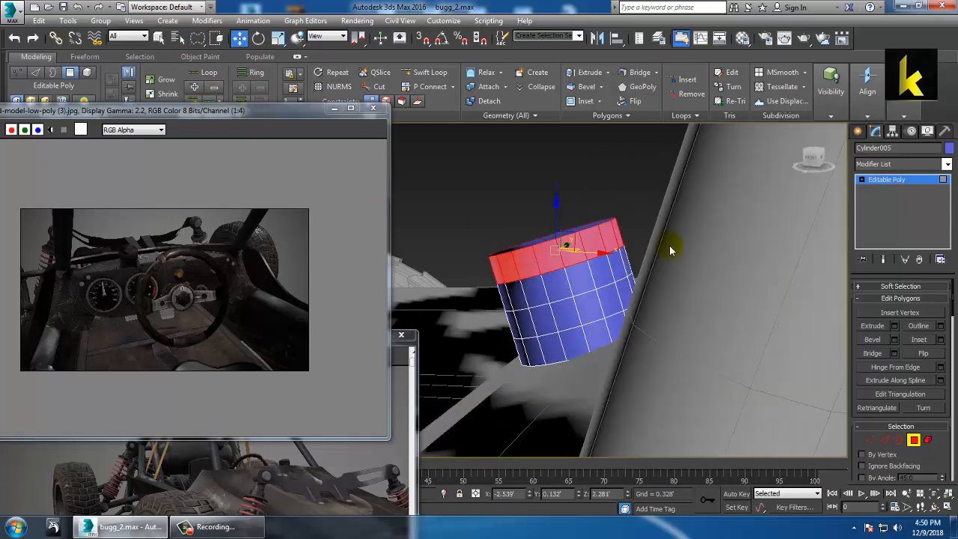
pyautogui.click(895, 325)
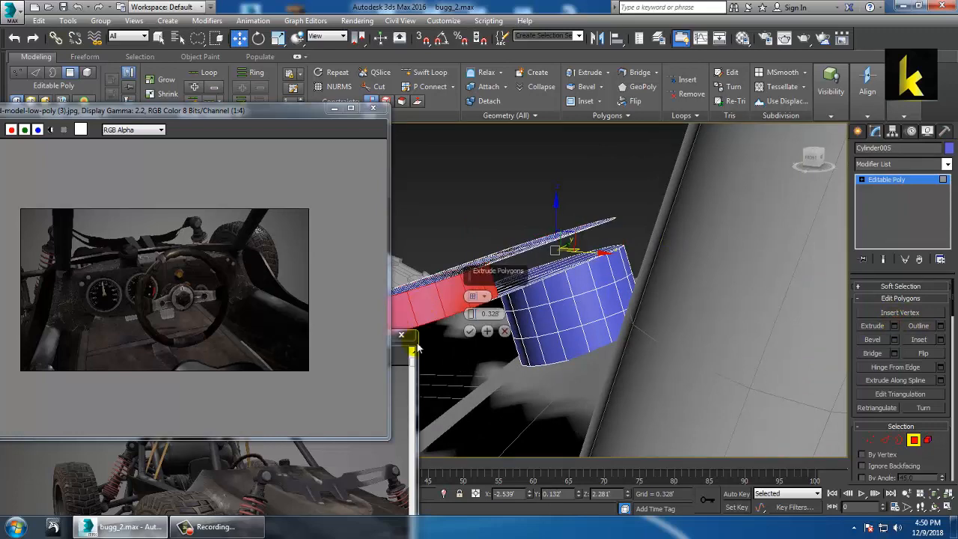
pyautogui.click(485, 297)
pyautogui.click(475, 308)
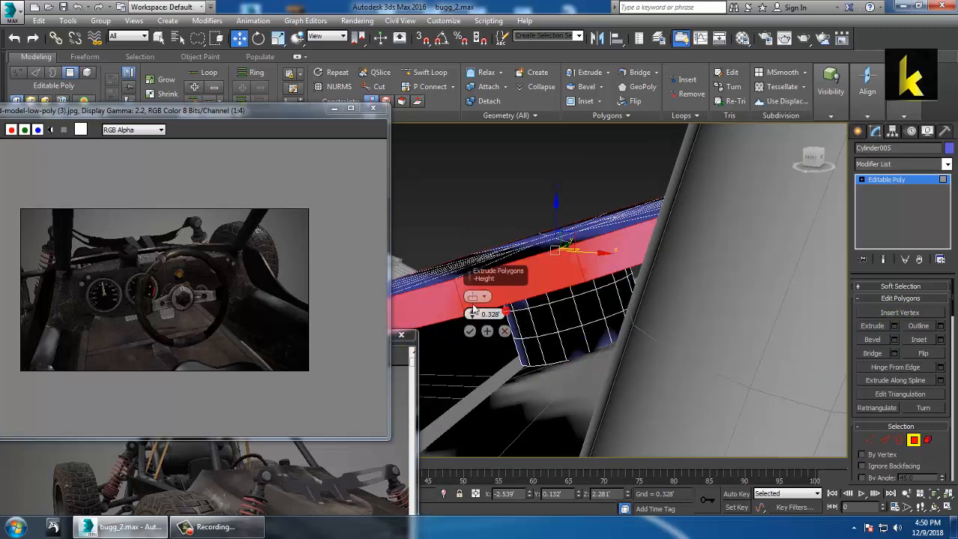
pyautogui.moveTo(471, 320); pyautogui.dragTo(499, 368)
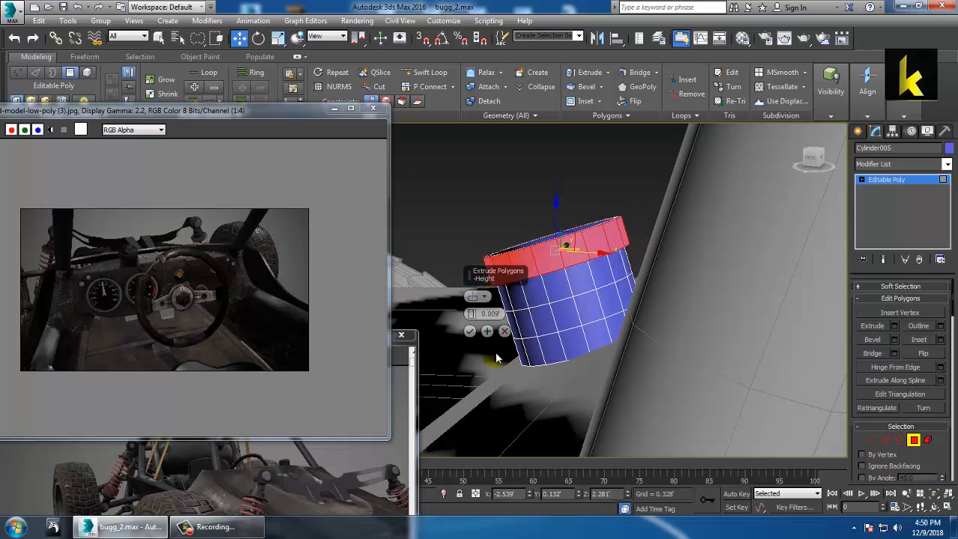
pyautogui.keyDown('alt'); pyautogui.moveTo(575, 307); pyautogui.dragTo(587, 278, button='middle'); pyautogui.keyUp('alt')
pyautogui.scroll(4, 588, 287)
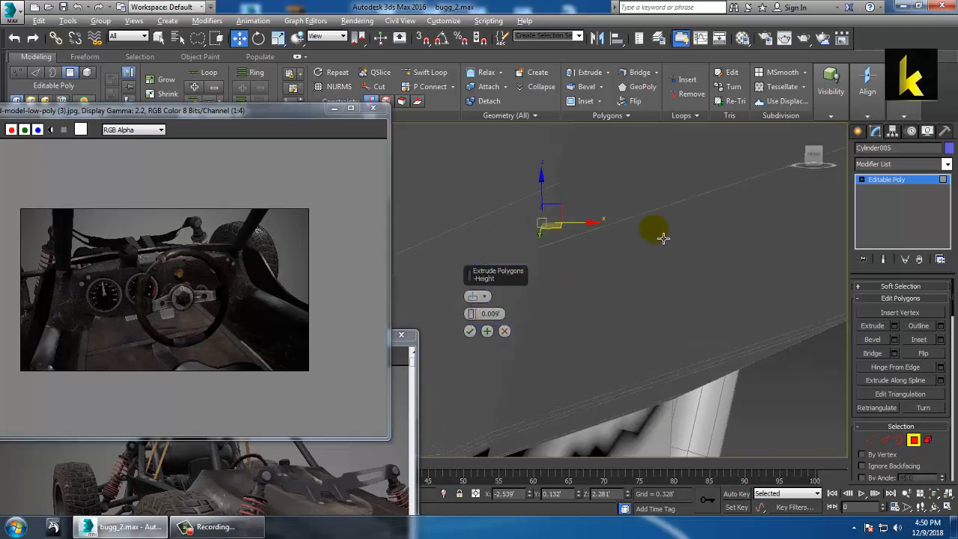
pyautogui.keyDown('alt'); pyautogui.moveTo(663, 238); pyautogui.dragTo(508, 259, button='middle'); pyautogui.keyUp('alt')
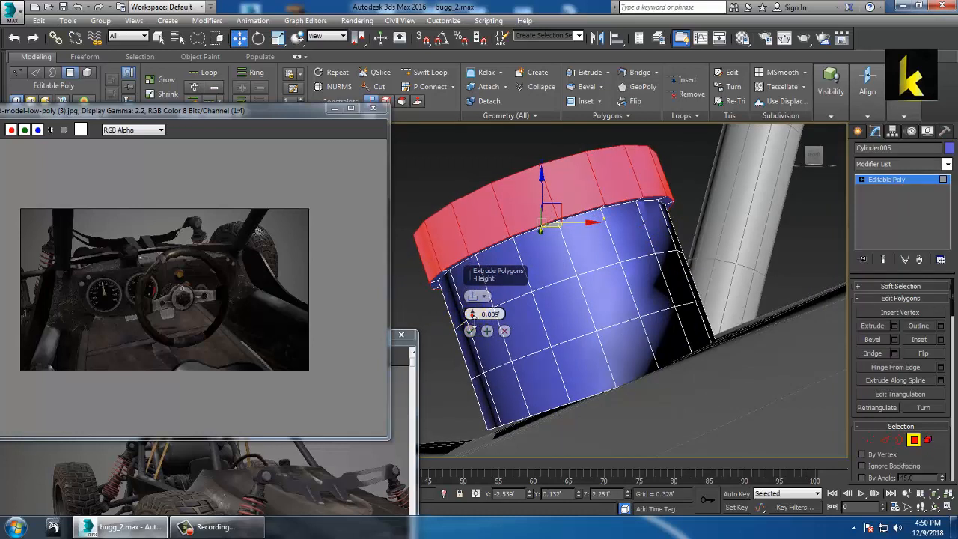
pyautogui.click(469, 330)
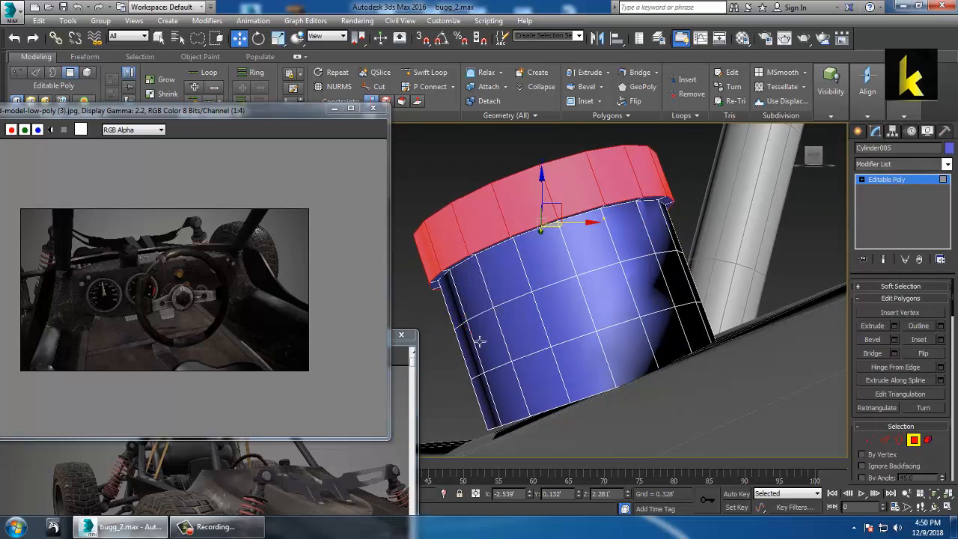
pyautogui.click(459, 166)
# Select the buggy body and add a Swift Loop edge loop close to the hood's rear edge
pyautogui.keyDown('alt'); pyautogui.moveTo(459, 166); pyautogui.dragTo(712, 291, button='middle'); pyautogui.keyUp('alt')
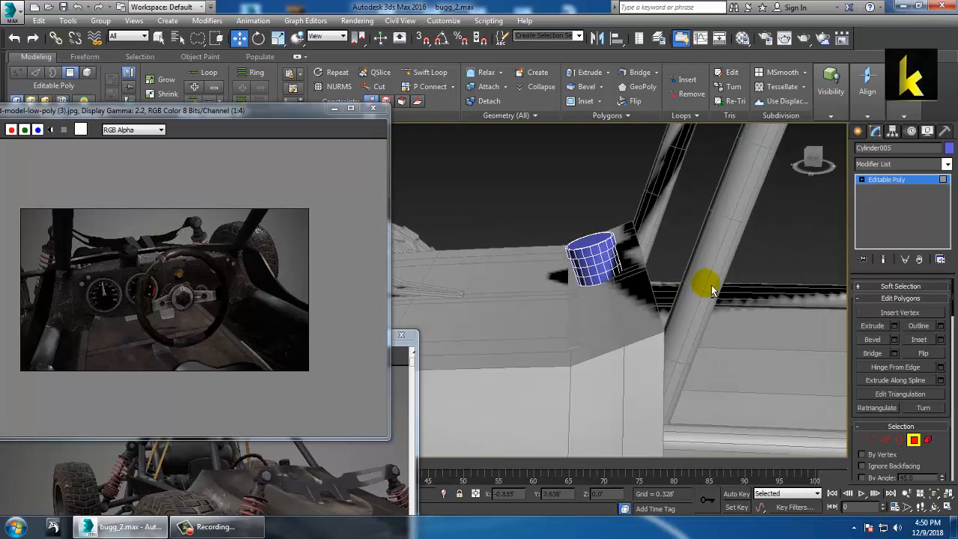
pyautogui.click(899, 187)
pyautogui.click(436, 75)
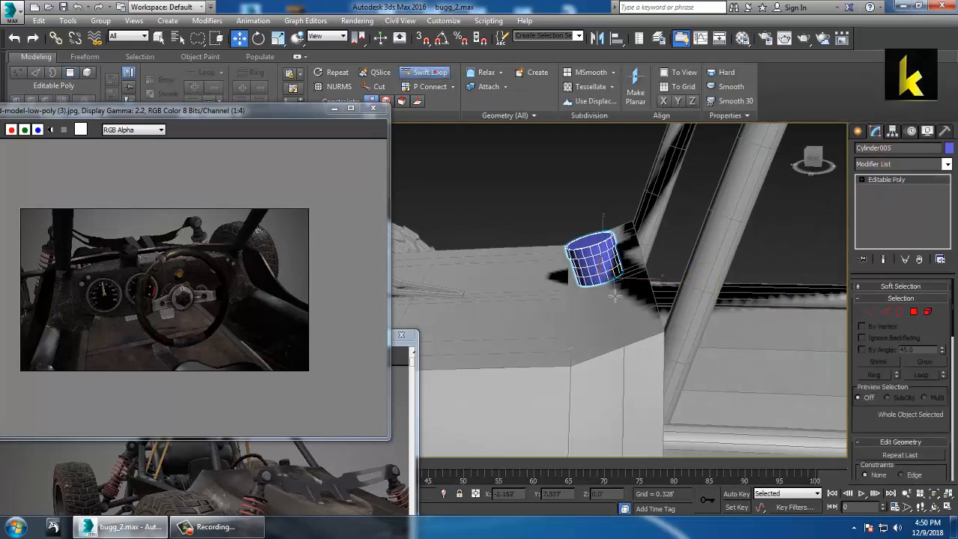
pyautogui.rightClick(659, 344)
pyautogui.click(650, 343)
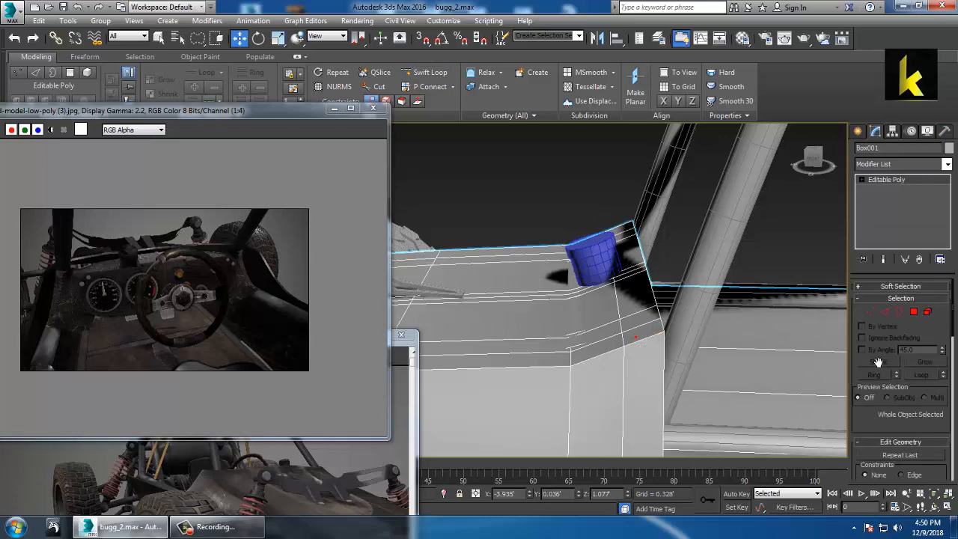
pyautogui.click(428, 72)
pyautogui.click(649, 336)
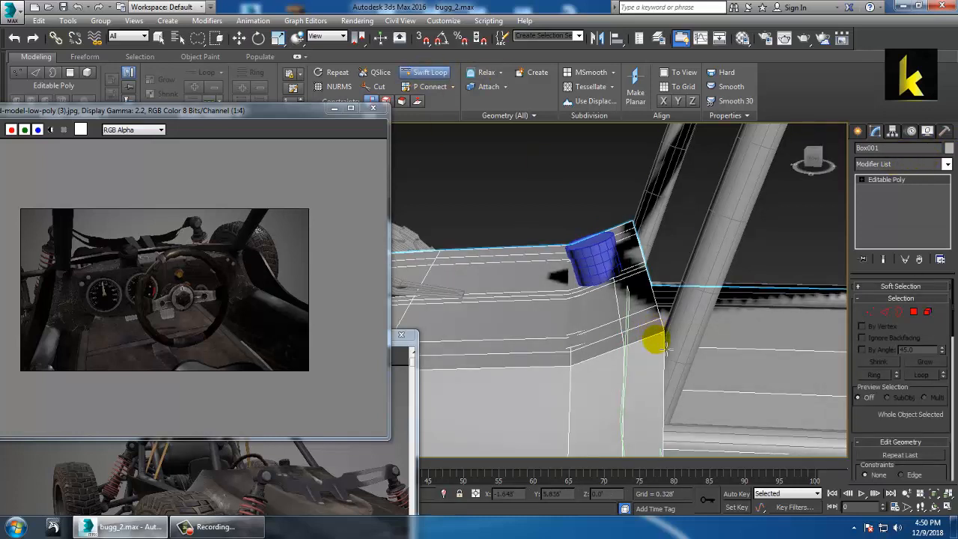
pyautogui.click(664, 345)
pyautogui.press('w')
pyautogui.keyDown('alt'); pyautogui.moveTo(731, 332); pyautogui.dragTo(768, 284, button='middle'); pyautogui.keyUp('alt')
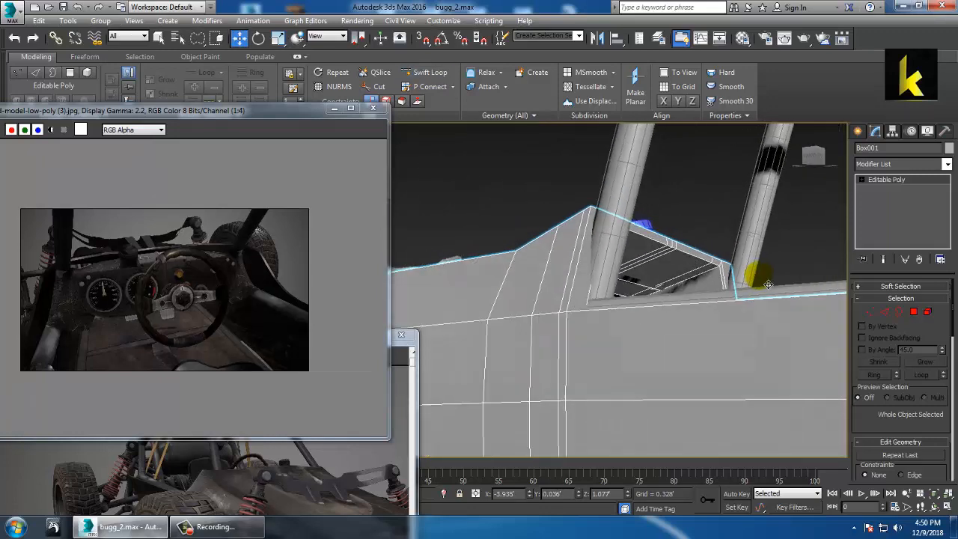
# Add an edge loop on the underside of the hood, close to its rear lip
pyautogui.click(422, 75)
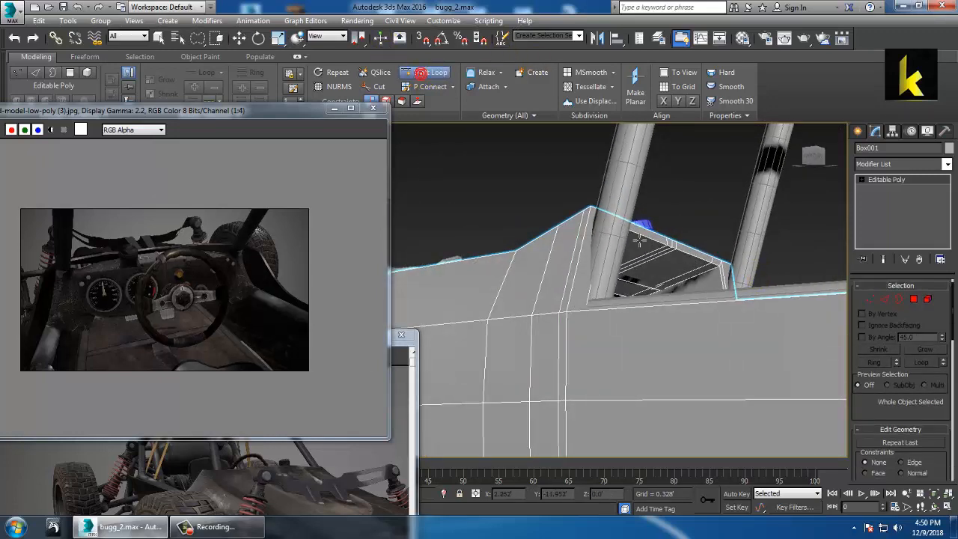
pyautogui.keyDown('alt'); pyautogui.moveTo(639, 241); pyautogui.dragTo(677, 263, button='middle'); pyautogui.keyUp('alt')
pyautogui.moveTo(678, 264); pyautogui.dragTo(678, 260)
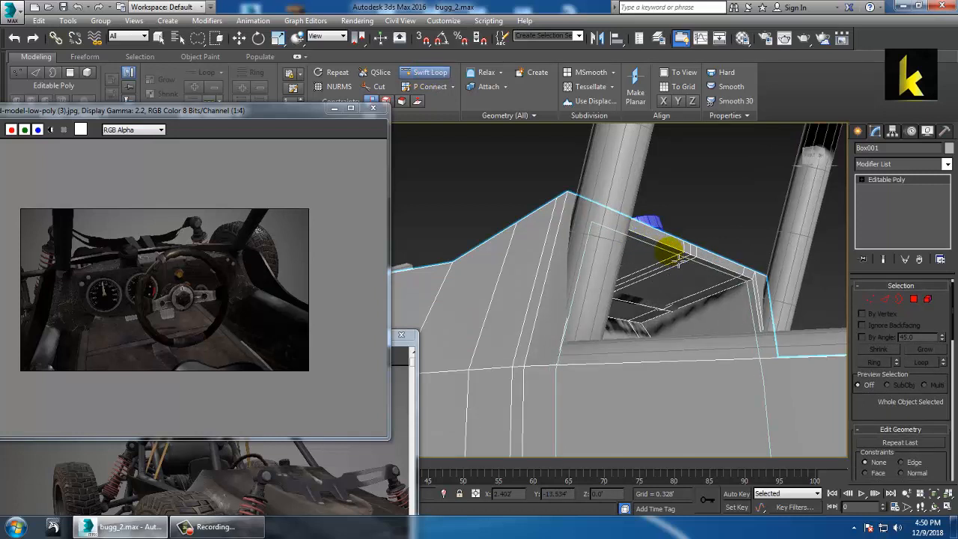
pyautogui.press('w')
pyautogui.keyDown('alt'); pyautogui.moveTo(678, 259); pyautogui.dragTo(885, 321, button='middle'); pyautogui.keyUp('alt')
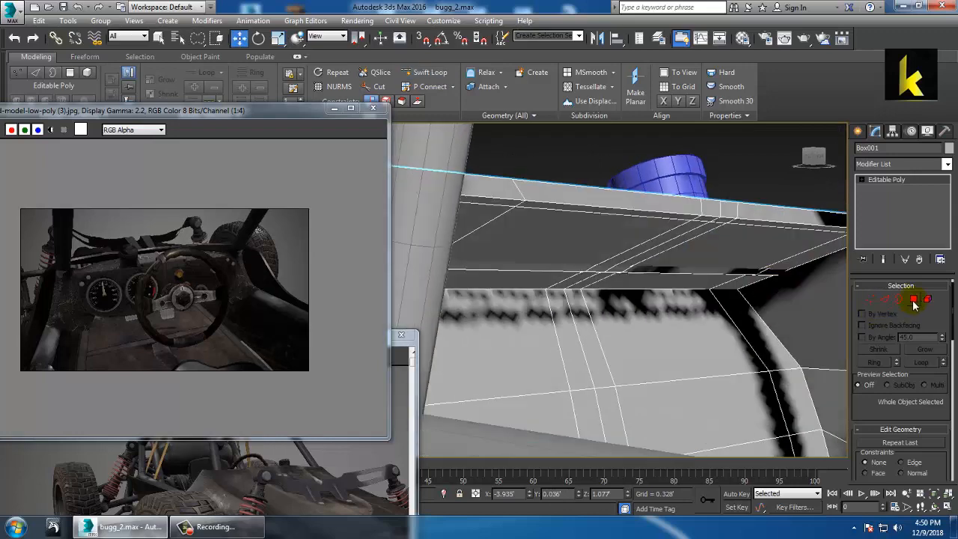
# Select the row of narrow polygons along the underside of the hood's rear lip, across the cockpit's full width
pyautogui.click(914, 299)
pyautogui.keyDown('alt'); pyautogui.moveTo(644, 218); pyautogui.dragTo(534, 258, button='middle'); pyautogui.keyUp('alt')
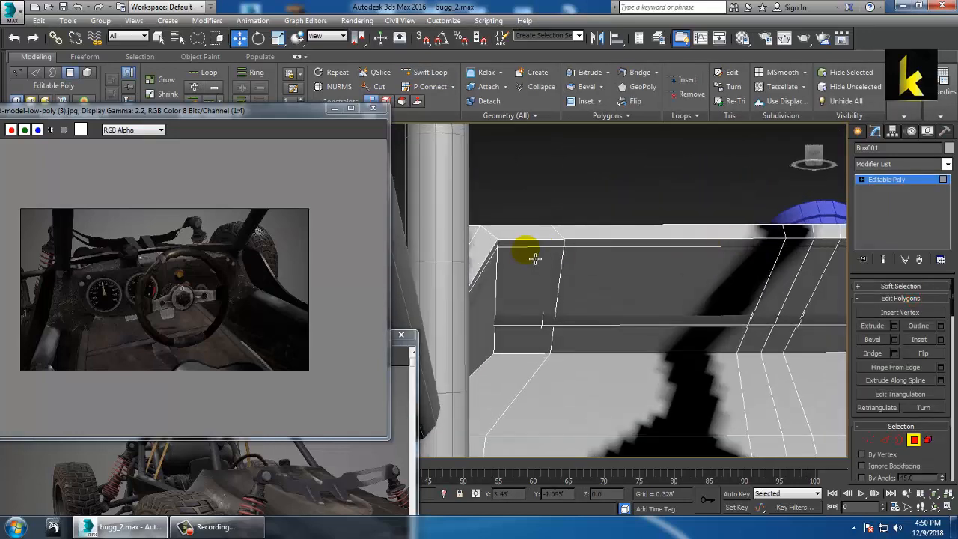
pyautogui.keyDown('ctrl'); pyautogui.click(694, 252); pyautogui.keyUp('ctrl')
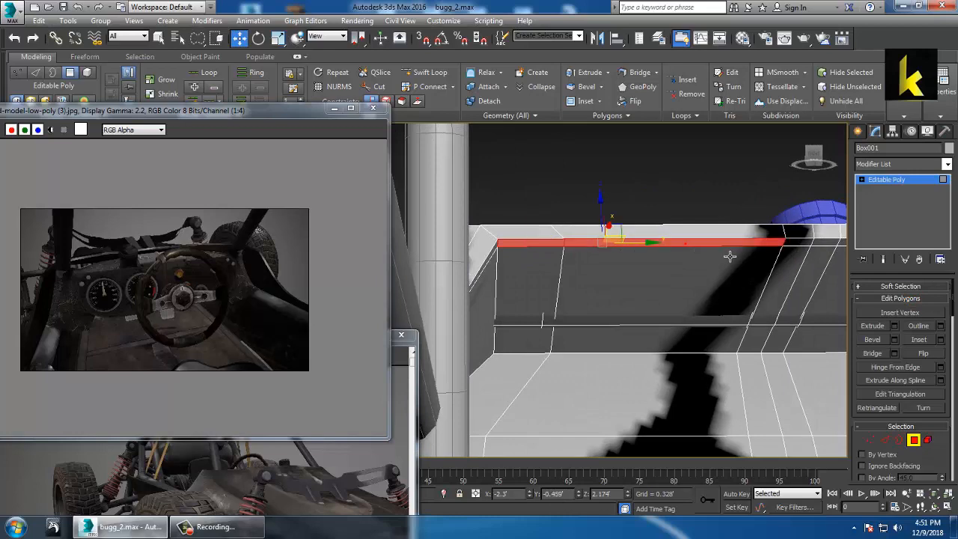
pyautogui.keyDown('ctrl'); pyautogui.click(810, 257); pyautogui.keyUp('ctrl')
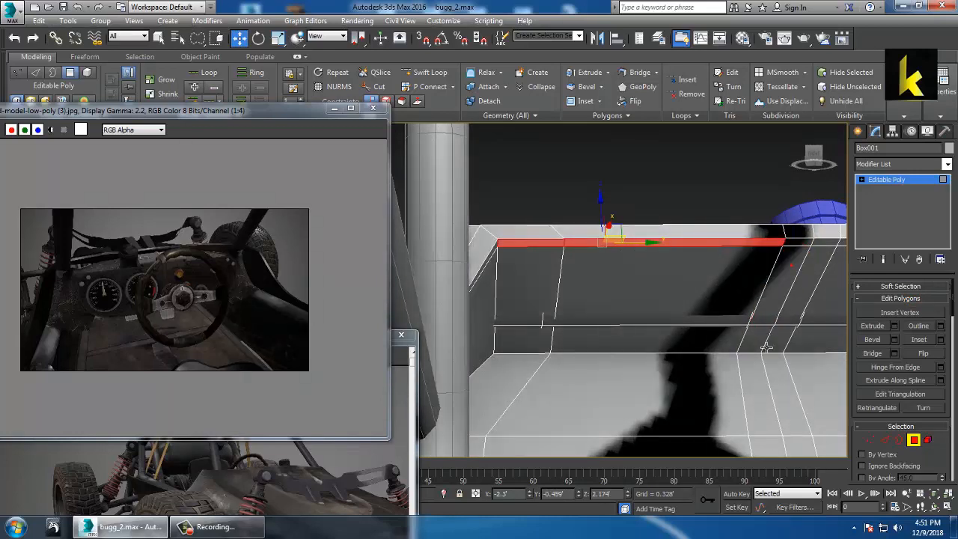
pyautogui.keyDown('alt'); pyautogui.click(794, 259); pyautogui.keyUp('alt')
pyautogui.keyDown('ctrl'); pyautogui.click(795, 242); pyautogui.keyUp('ctrl')
pyautogui.keyDown('ctrl'); pyautogui.click(828, 243); pyautogui.keyUp('ctrl')
pyautogui.moveTo(834, 252); pyautogui.dragTo(685, 265, button='middle')
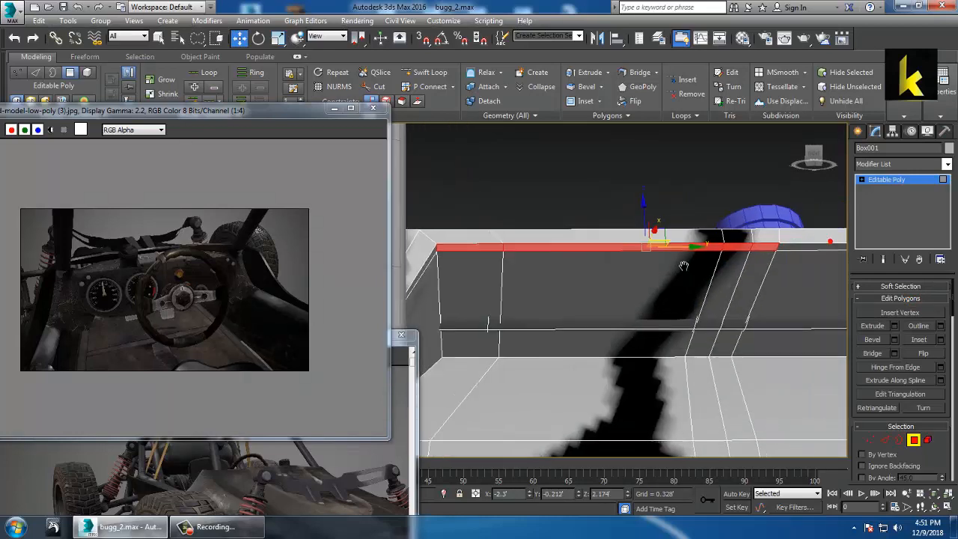
pyautogui.keyDown('ctrl'); pyautogui.click(764, 258); pyautogui.keyUp('ctrl')
pyautogui.moveTo(800, 268); pyautogui.dragTo(784, 305, button='middle')
pyautogui.keyDown('ctrl'); pyautogui.click(828, 262); pyautogui.keyUp('ctrl')
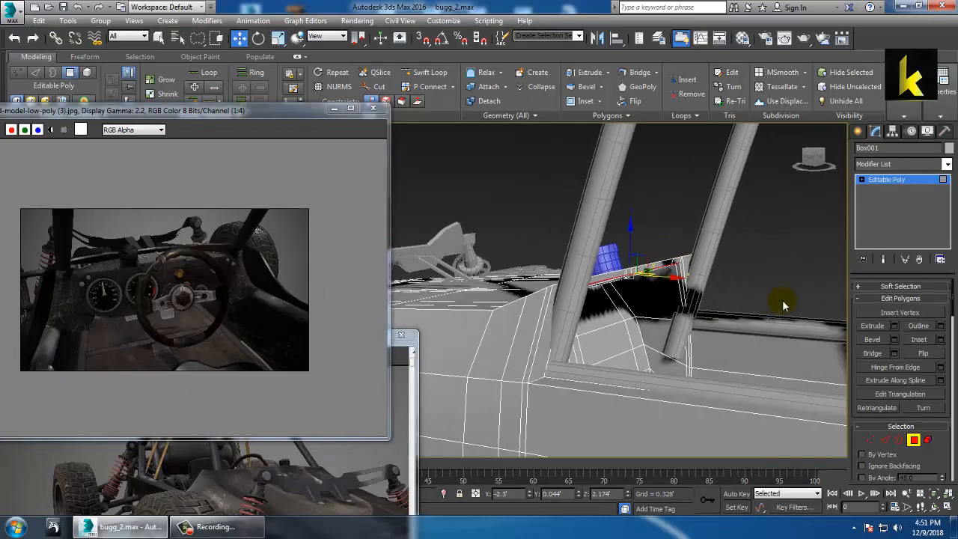
# Extrude the selected strip downward about 0.344' and move its end faces lower and slightly forward to form the dashboard panel
pyautogui.click(895, 326)
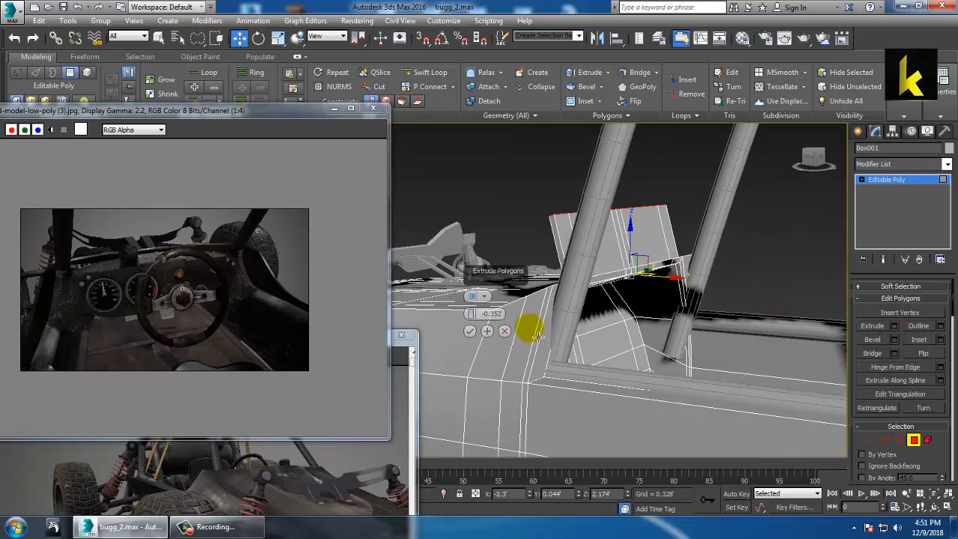
pyautogui.moveTo(470, 299); pyautogui.dragTo(471, 253)
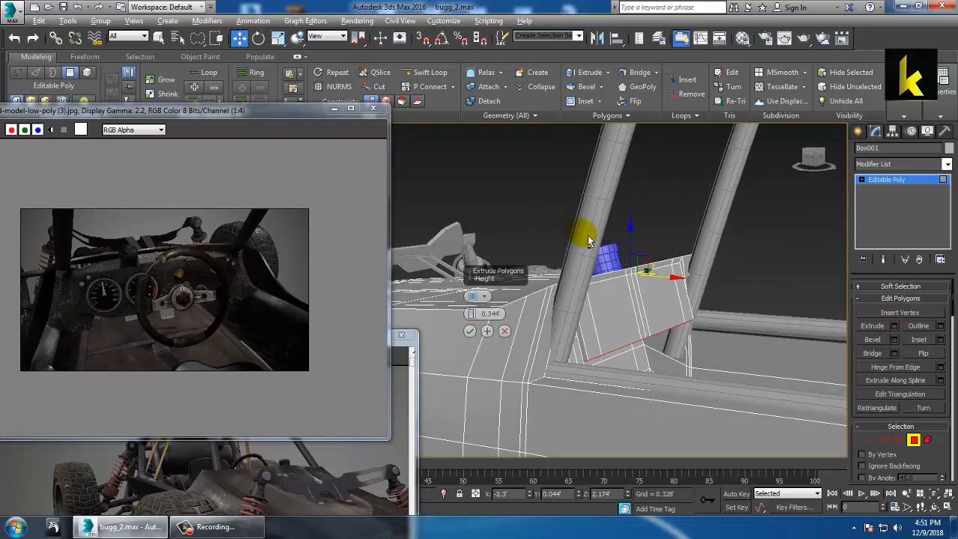
pyautogui.keyDown('alt'); pyautogui.moveTo(588, 238); pyautogui.dragTo(681, 298, button='middle'); pyautogui.keyUp('alt')
pyautogui.click(470, 330)
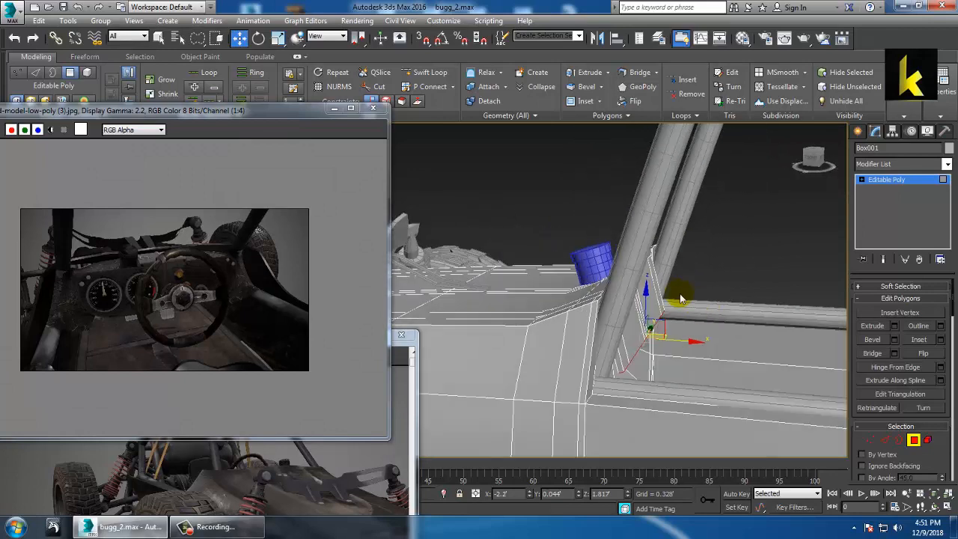
pyautogui.moveTo(655, 328); pyautogui.dragTo(745, 353)
pyautogui.keyDown('alt'); pyautogui.moveTo(745, 354); pyautogui.dragTo(719, 322, button='middle'); pyautogui.keyUp('alt')
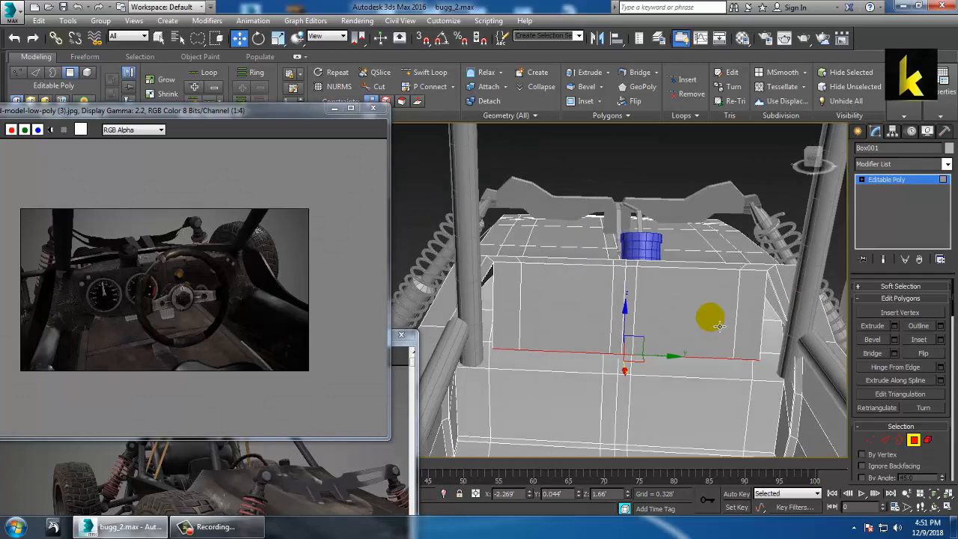
# Add a horizontal Swift Loop edge loop across the middle of the dashboard panel
pyautogui.click(424, 73)
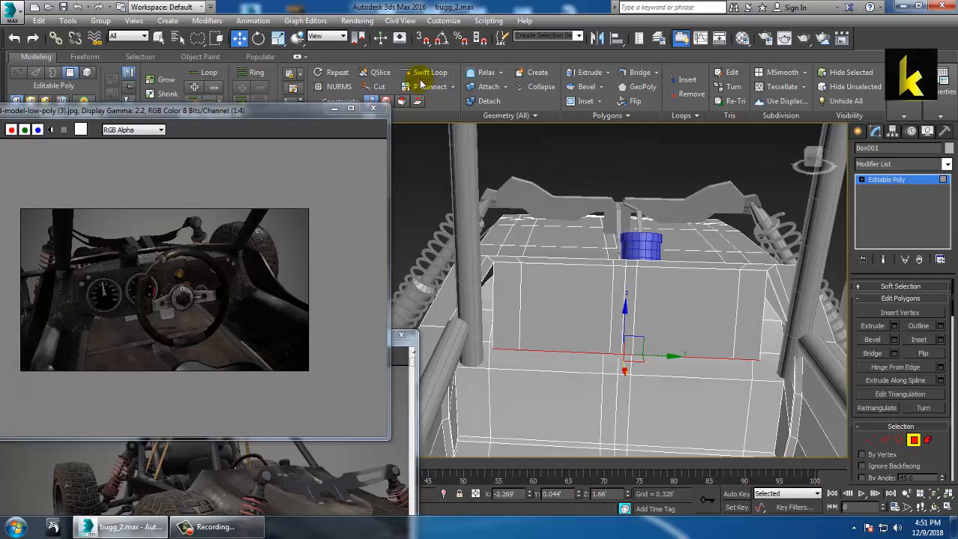
pyautogui.click(508, 305)
pyautogui.keyDown('alt'); pyautogui.moveTo(541, 308); pyautogui.dragTo(492, 300, button='middle'); pyautogui.keyUp('alt')
pyautogui.press('w')
# Move the two middle-row vertices at one end of the dashboard panel outward to about Y -0.79'
pyautogui.press('1')
pyautogui.scroll(3, 491, 299)
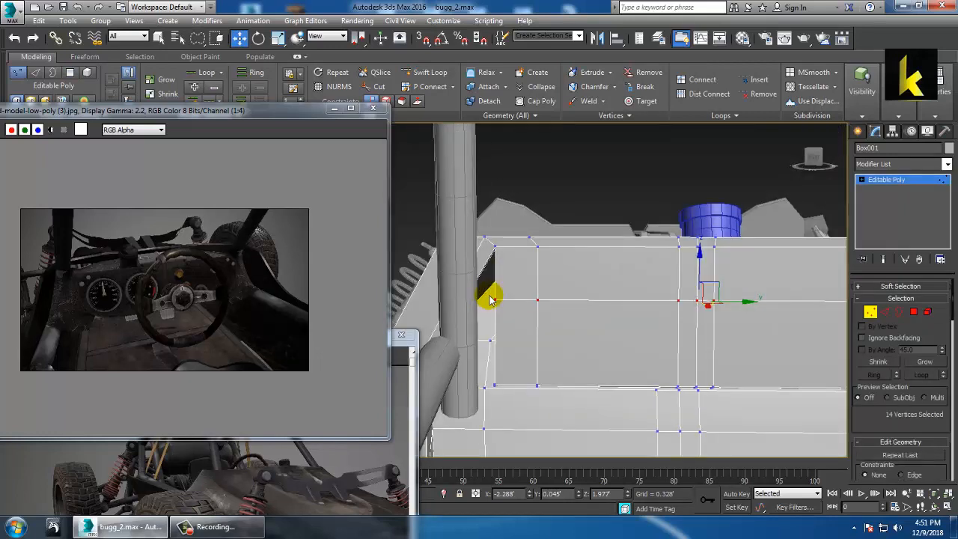
pyautogui.moveTo(502, 306); pyautogui.dragTo(512, 312)
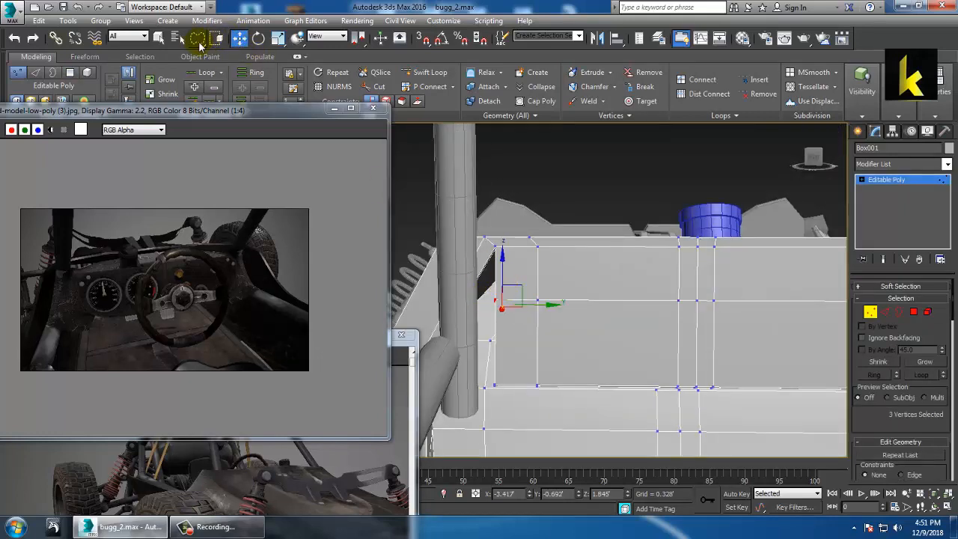
pyautogui.moveTo(199, 45); pyautogui.dragTo(200, 56)
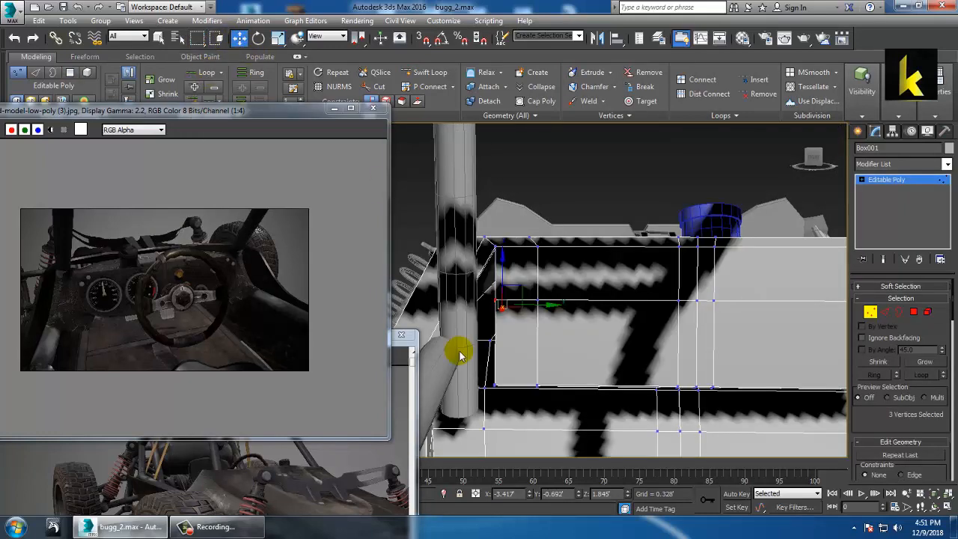
pyautogui.click(535, 280)
pyautogui.moveTo(487, 315); pyautogui.dragTo(487, 316)
pyautogui.keyDown('alt'); pyautogui.moveTo(488, 316); pyautogui.dragTo(463, 236, button='middle'); pyautogui.keyUp('alt')
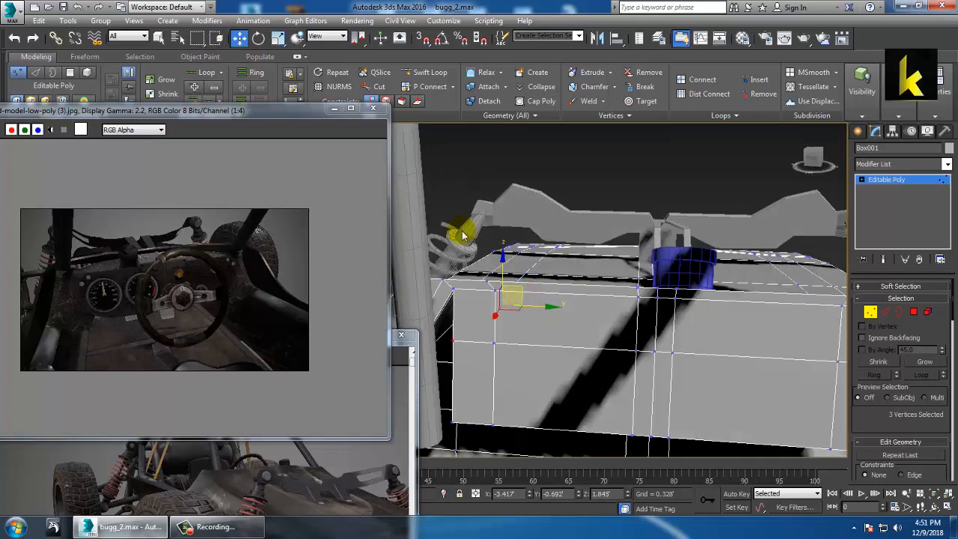
pyautogui.keyDown('alt'); pyautogui.moveTo(608, 335); pyautogui.dragTo(605, 329); pyautogui.keyUp('alt')
pyautogui.moveTo(496, 344); pyautogui.dragTo(475, 342)
# Move the two middle-row vertices at the panel's opposite end outward to about Y 0.915'
pyautogui.keyDown('alt'); pyautogui.moveTo(649, 328); pyautogui.dragTo(495, 318, button='middle'); pyautogui.keyUp('alt')
pyautogui.moveTo(687, 337); pyautogui.dragTo(717, 371)
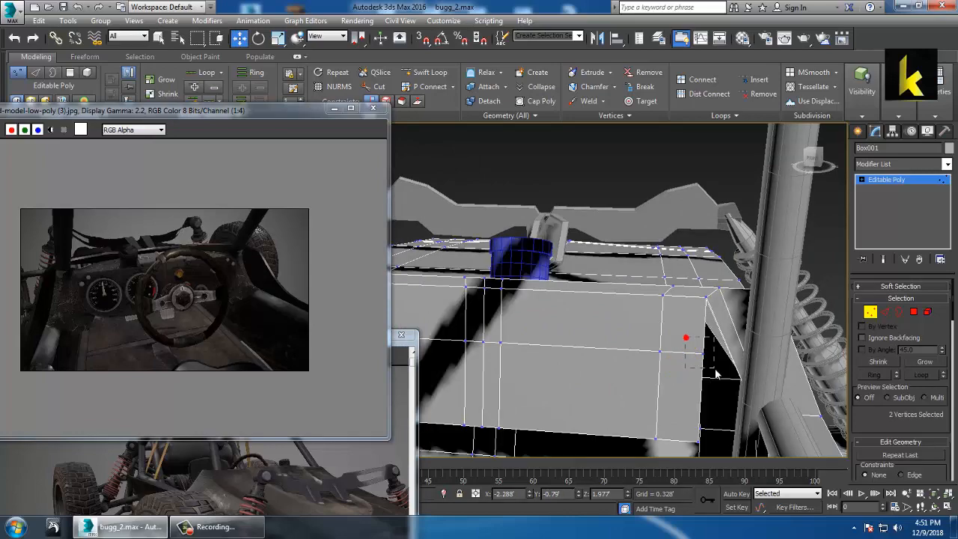
pyautogui.press('F3')
pyautogui.keyDown('alt'); pyautogui.moveTo(743, 382); pyautogui.dragTo(706, 385, button='middle'); pyautogui.keyUp('alt')
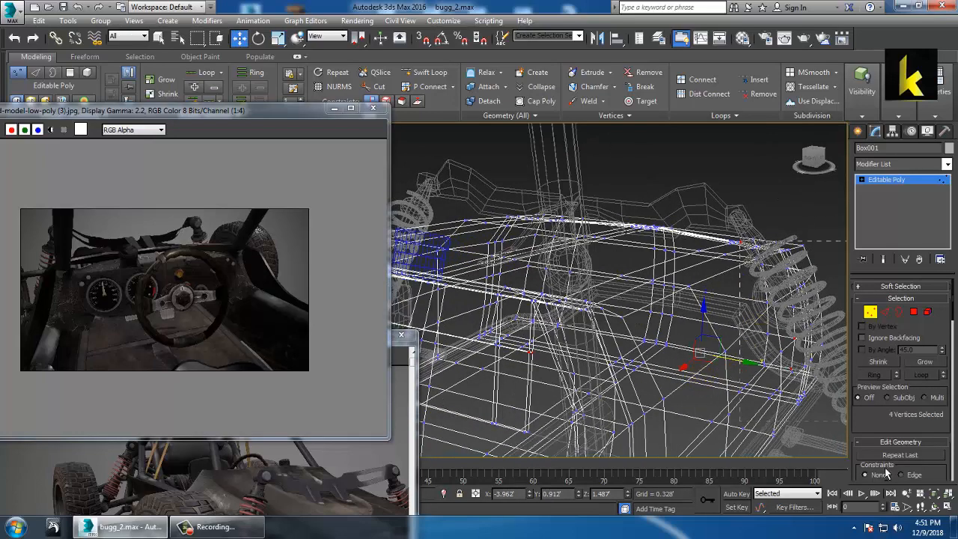
pyautogui.keyDown('alt'); pyautogui.moveTo(887, 473); pyautogui.dragTo(886, 472); pyautogui.keyUp('alt')
pyautogui.keyDown('alt'); pyautogui.moveTo(759, 378); pyautogui.dragTo(683, 361, button='middle'); pyautogui.keyUp('alt')
pyautogui.press('F3')
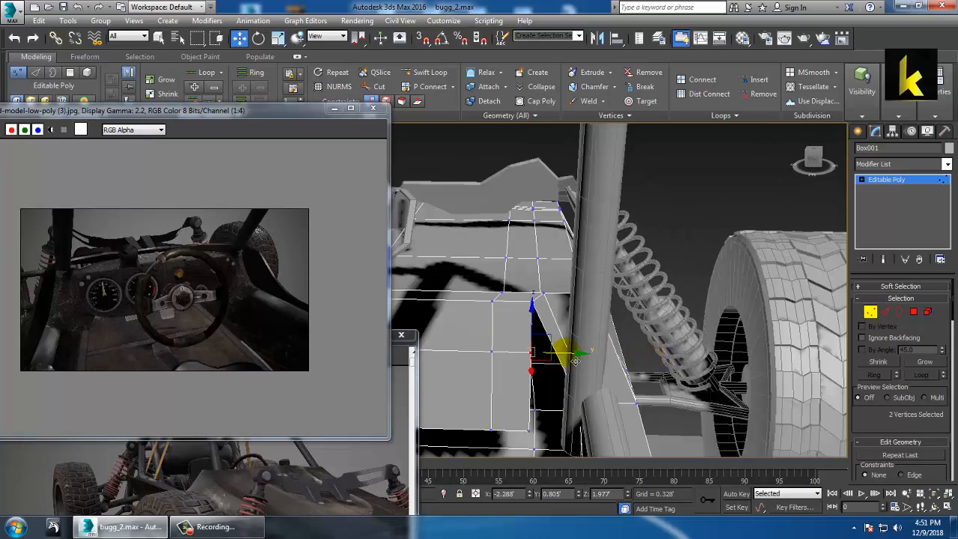
pyautogui.moveTo(576, 362); pyautogui.dragTo(605, 363)
# Chamfer the short lower corner edge at the positive-Y end of the dashboard panel by about 0.126' with 4 segments
pyautogui.moveTo(593, 364)
pyautogui.mouseDown(button='middle')
pyautogui.moveTo(630, 333)
pyautogui.moveTo(603, 342)
pyautogui.moveTo(606, 352)
pyautogui.mouseUp(button='middle')
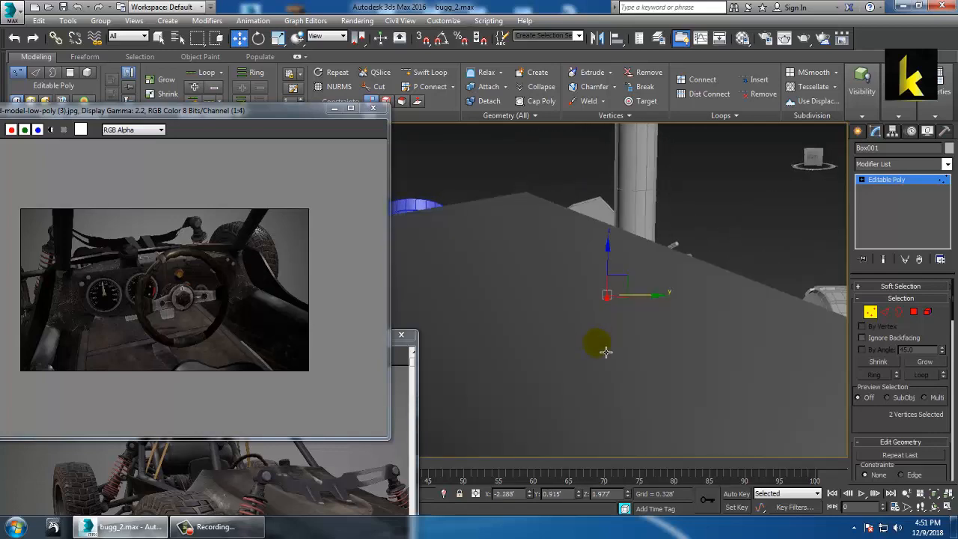
pyautogui.click(886, 312)
pyautogui.keyDown('alt'); pyautogui.moveTo(681, 374); pyautogui.dragTo(649, 385, button='middle'); pyautogui.keyUp('alt')
pyautogui.click(573, 380)
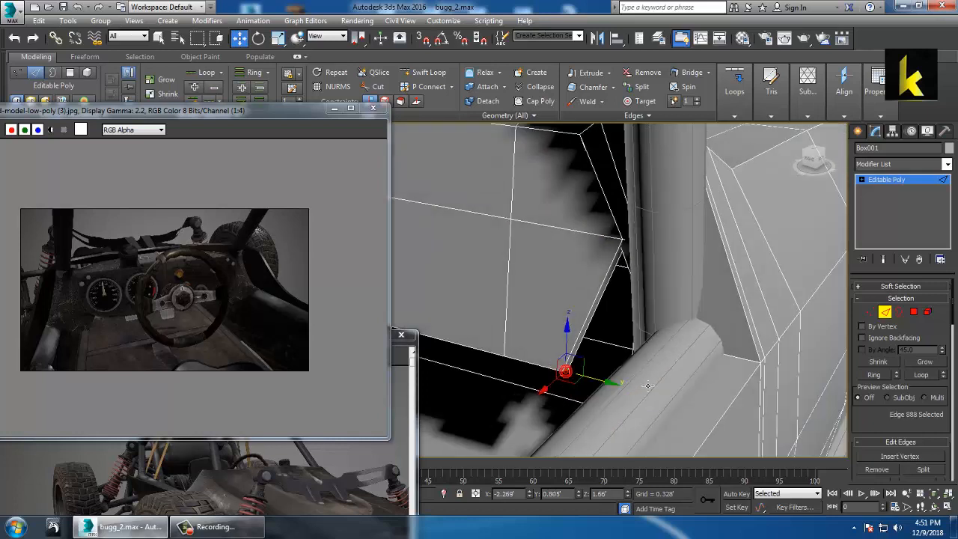
pyautogui.moveTo(877, 415); pyautogui.dragTo(901, 302)
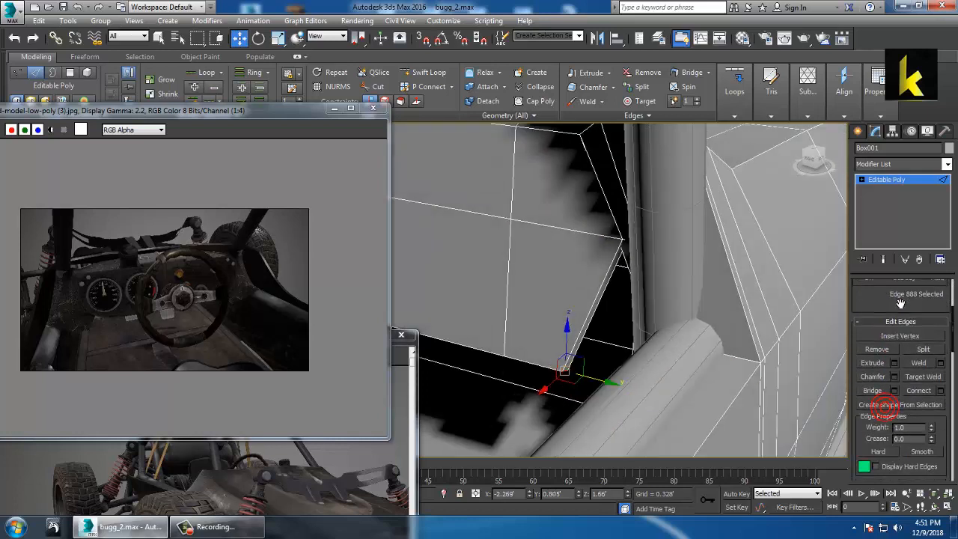
pyautogui.click(896, 378)
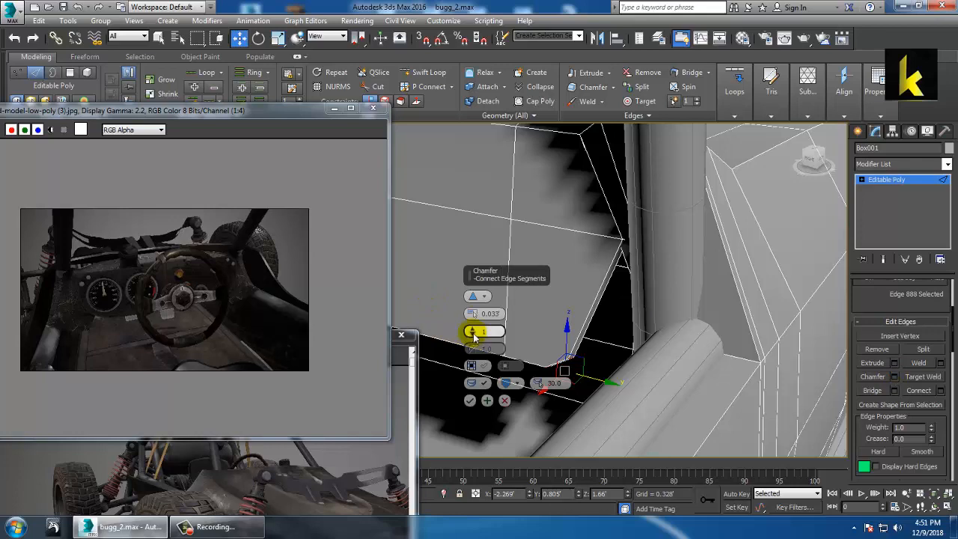
pyautogui.moveTo(473, 334); pyautogui.dragTo(473, 329)
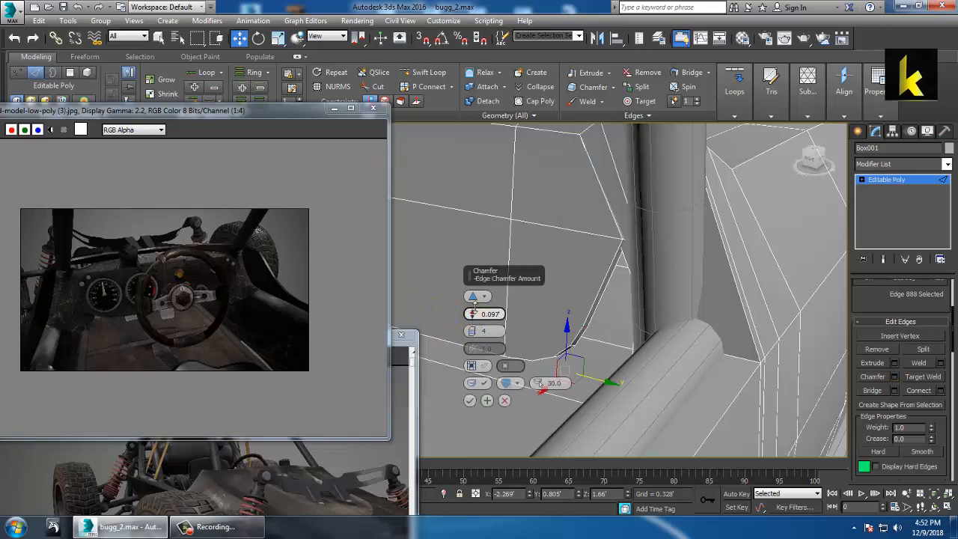
pyautogui.click(471, 398)
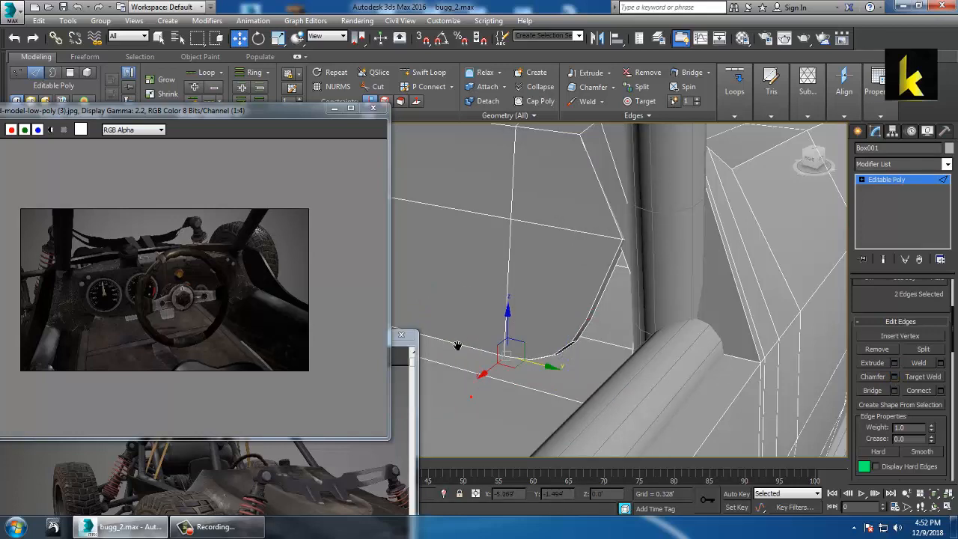
# Chamfer the lower corner edge at the panel's other end by 0.126' with 4 segments
pyautogui.moveTo(455, 347)
pyautogui.keyDown('alt'); pyautogui.mouseDown(button='middle')
pyautogui.moveTo(560, 309)
pyautogui.moveTo(556, 325)
pyautogui.moveTo(520, 327)
pyautogui.moveTo(619, 316)
pyautogui.moveTo(530, 325)
pyautogui.moveTo(519, 302)
pyautogui.mouseUp(button='middle'); pyautogui.keyUp('alt')
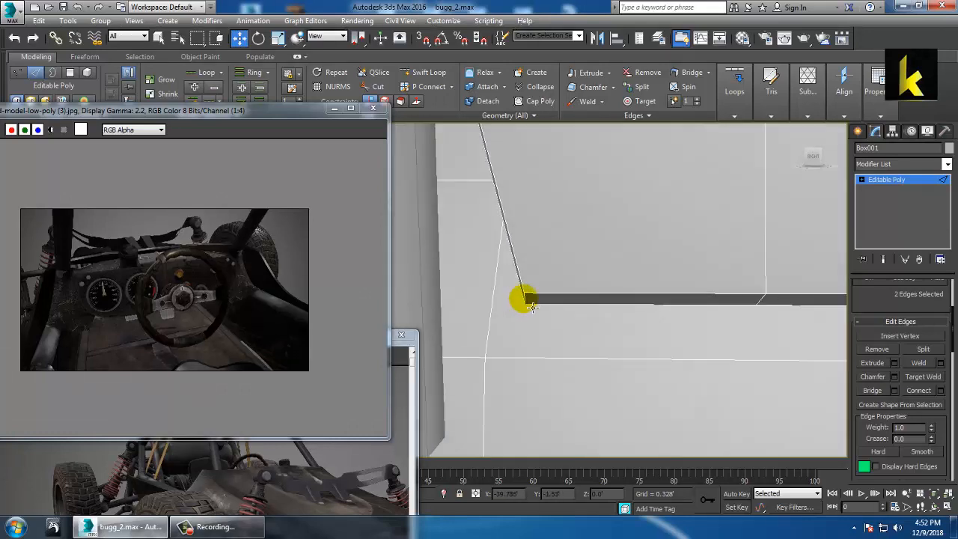
pyautogui.click(530, 301)
pyautogui.click(895, 376)
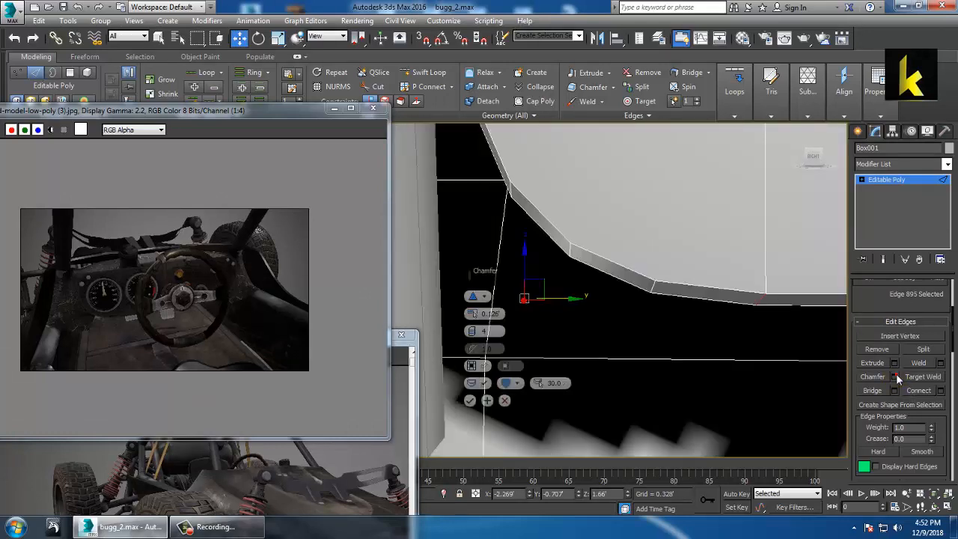
pyautogui.click(470, 402)
pyautogui.scroll(-5, 528, 337)
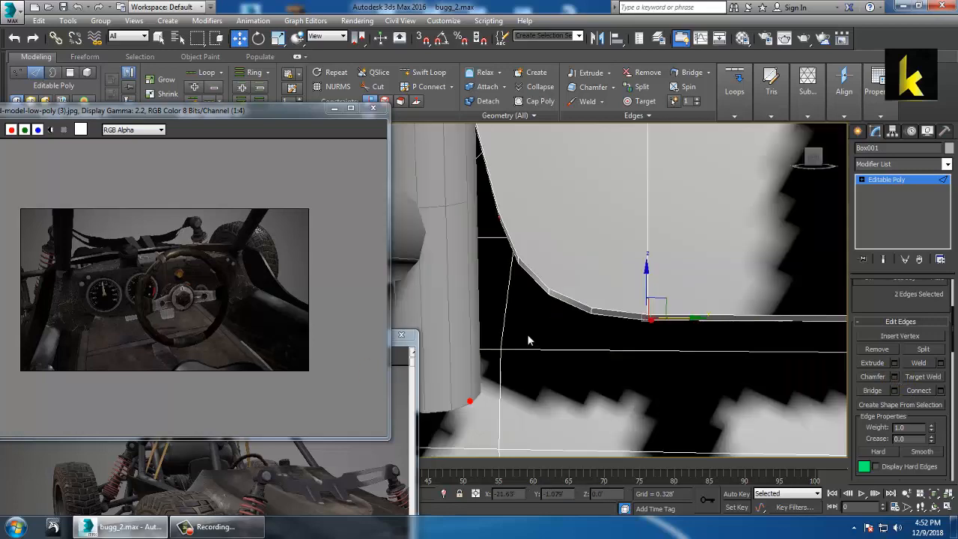
pyautogui.keyDown('alt'); pyautogui.moveTo(674, 278); pyautogui.dragTo(679, 297, button='middle'); pyautogui.keyUp('alt')
pyautogui.scroll(-4, 679, 295)
# Create a gauge cylinder of about 0.152' radius and 0.025' height on the dashboard panel's negative-Y end, following the reference photo
pyautogui.scroll(10, 680, 297)
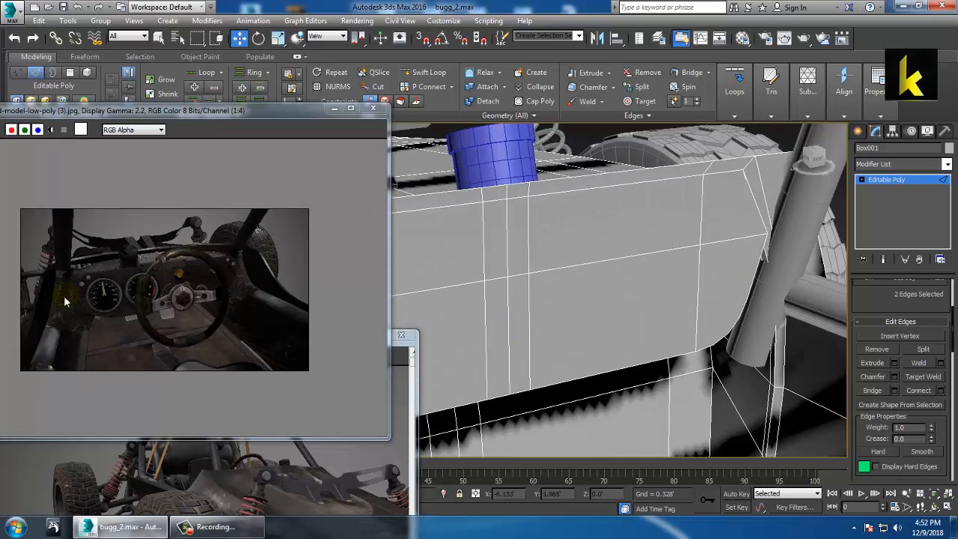
pyautogui.scroll(2, 94, 305)
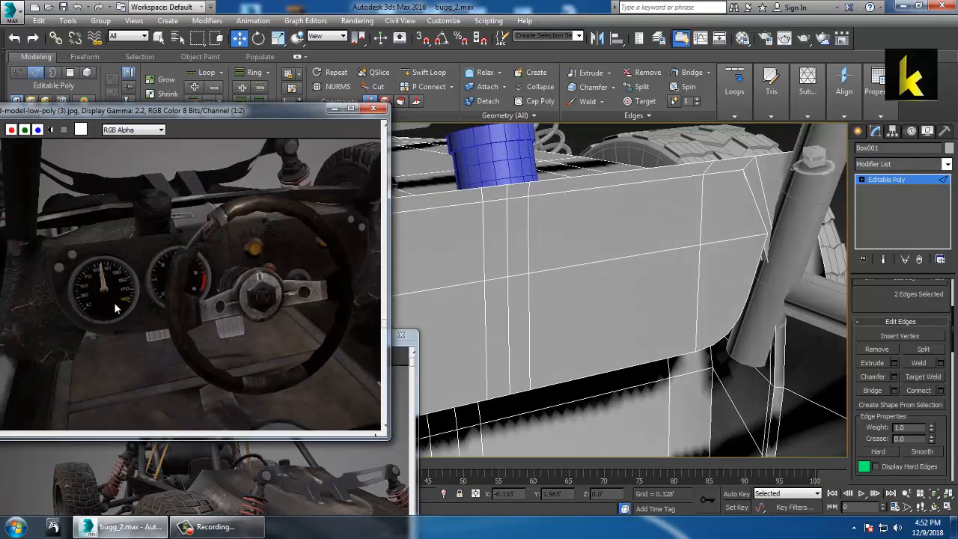
pyautogui.click(859, 131)
pyautogui.moveTo(664, 325)
pyautogui.mouseDown(button='middle')
pyautogui.moveTo(652, 314)
pyautogui.moveTo(889, 275)
pyautogui.mouseUp(button='middle')
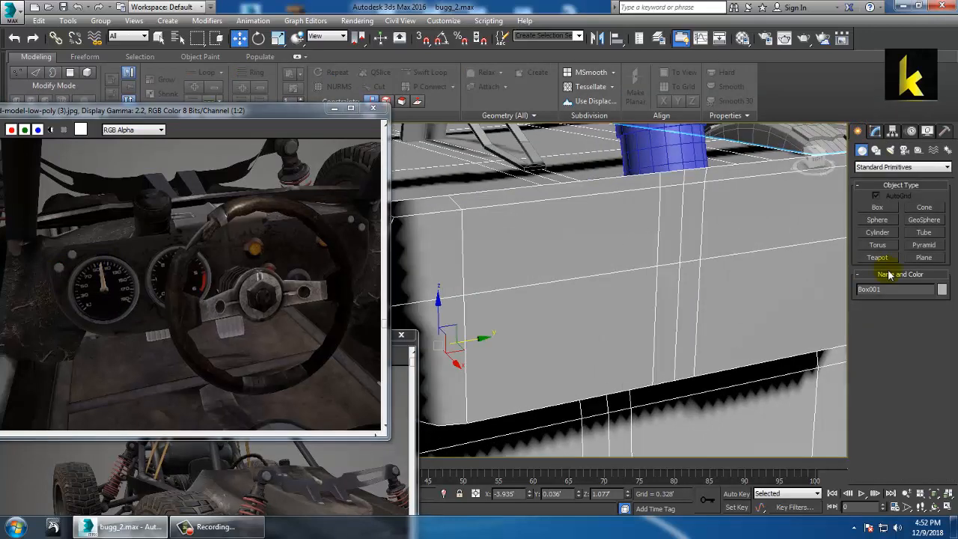
pyautogui.click(880, 233)
pyautogui.moveTo(569, 255); pyautogui.dragTo(686, 263, button='middle')
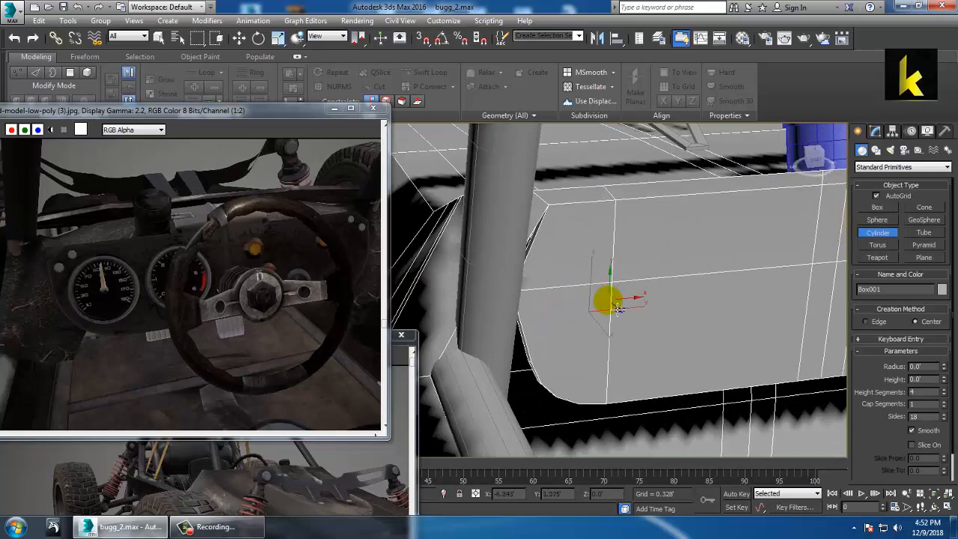
pyautogui.moveTo(611, 299); pyautogui.dragTo(646, 342)
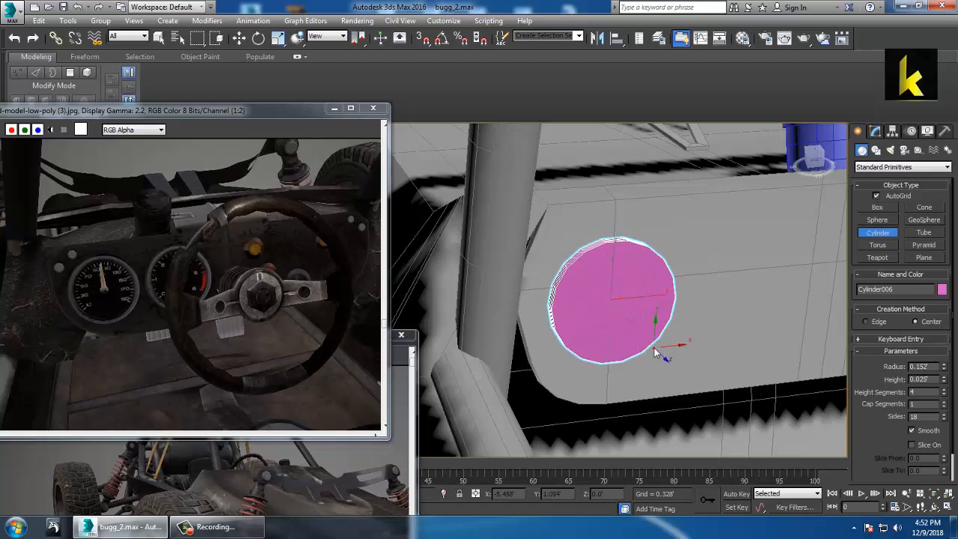
pyautogui.click(655, 352)
pyautogui.press('w')
# Set the gauge cylinder to 1 height segment and 22 sides, and sink it about 0.012' into the panel
pyautogui.keyDown('alt'); pyautogui.moveTo(630, 348); pyautogui.dragTo(691, 285, button='middle'); pyautogui.keyUp('alt')
pyautogui.scroll(3, 691, 283)
pyautogui.click(879, 131)
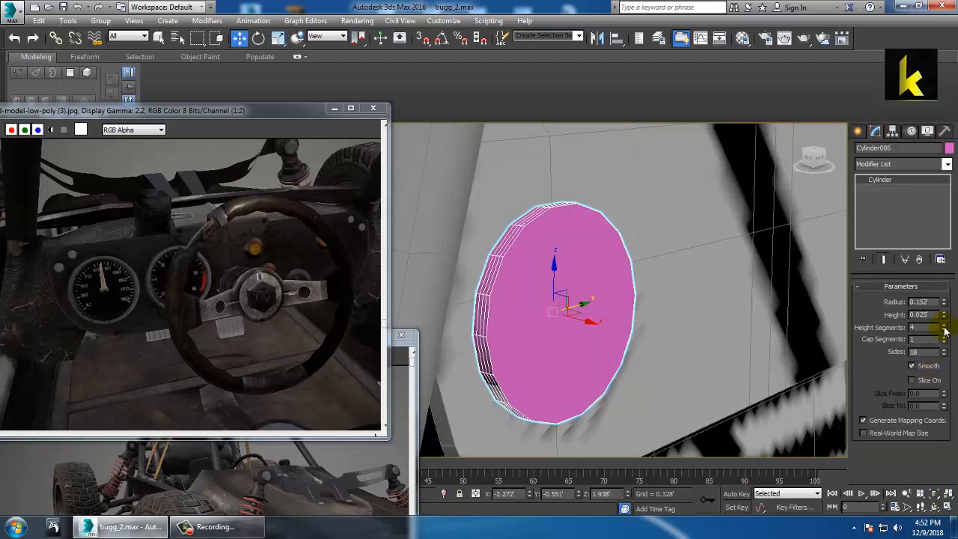
pyautogui.moveTo(945, 331); pyautogui.dragTo(945, 348)
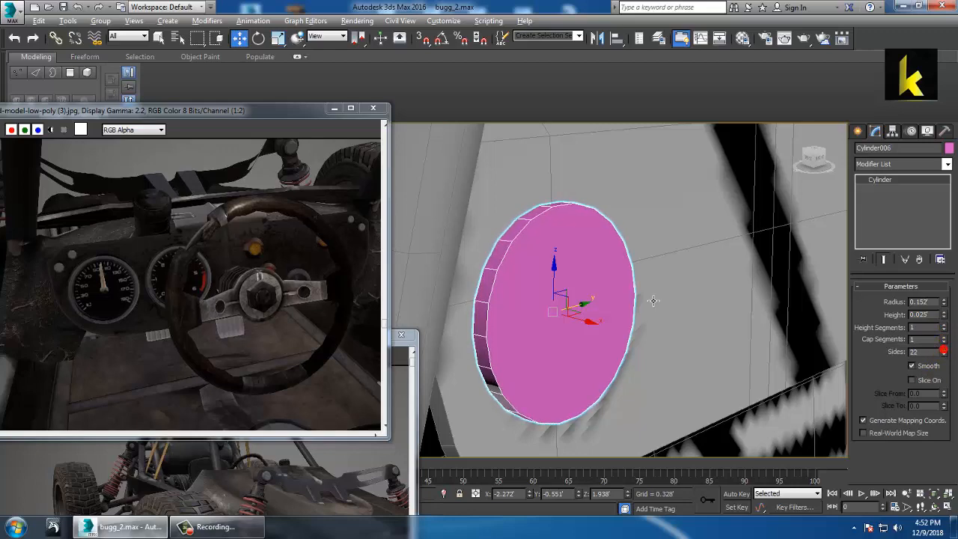
pyautogui.keyDown('alt'); pyautogui.moveTo(654, 301); pyautogui.dragTo(574, 317, button='middle'); pyautogui.keyUp('alt')
pyautogui.moveTo(593, 339); pyautogui.dragTo(588, 336)
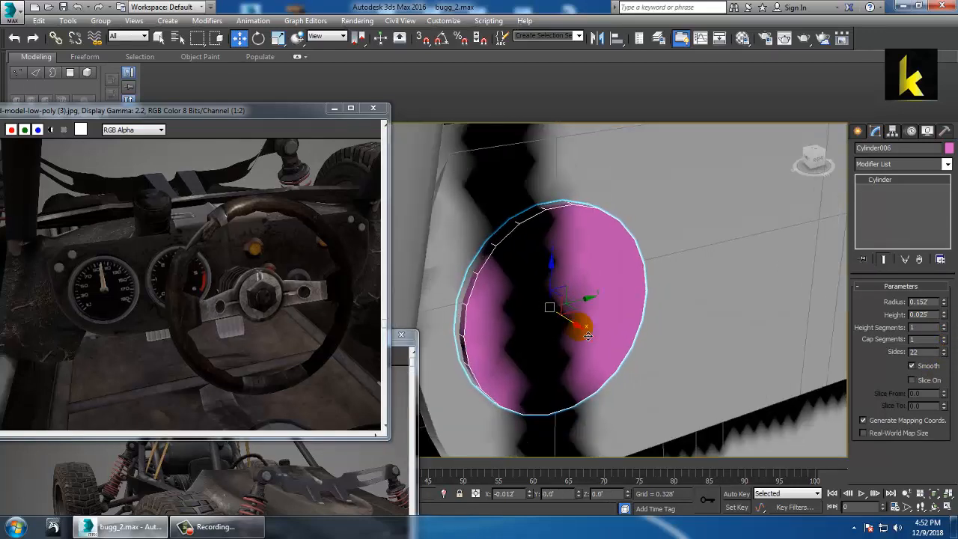
# Convert the gauge cylinder to Editable Poly and inset its front face by about 0.025'
pyautogui.rightClick(575, 277)
pyautogui.moveTo(637, 382)
pyautogui.click(740, 399)
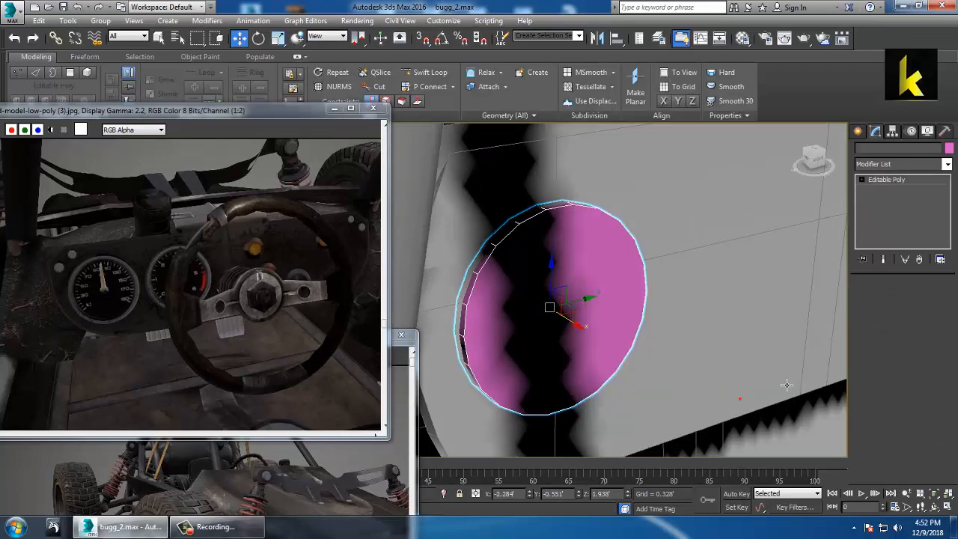
pyautogui.click(913, 313)
pyautogui.click(620, 300)
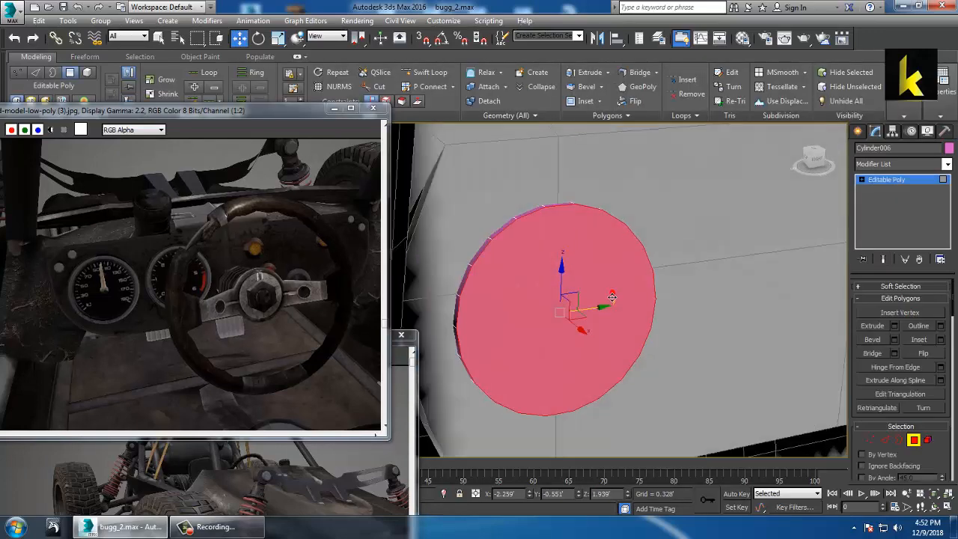
pyautogui.click(941, 340)
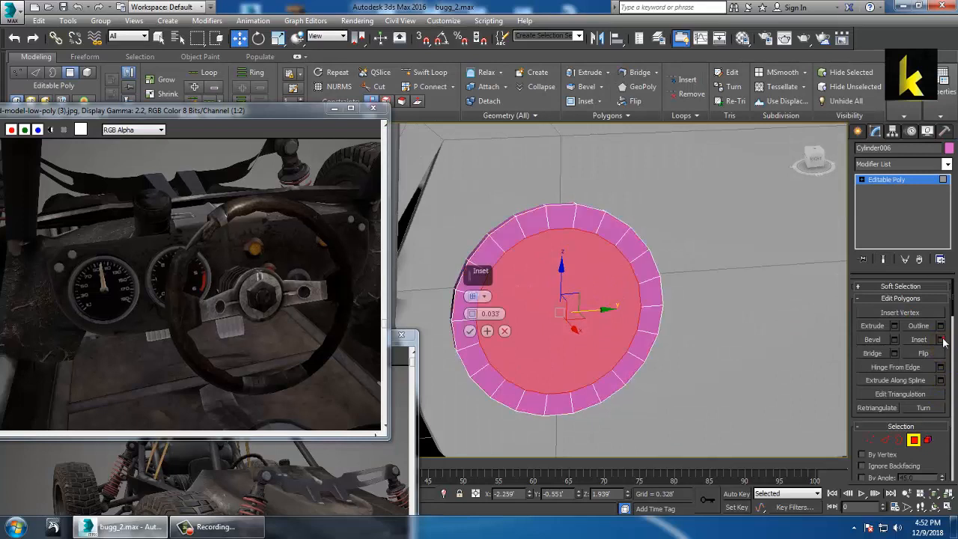
pyautogui.moveTo(473, 315); pyautogui.dragTo(490, 319)
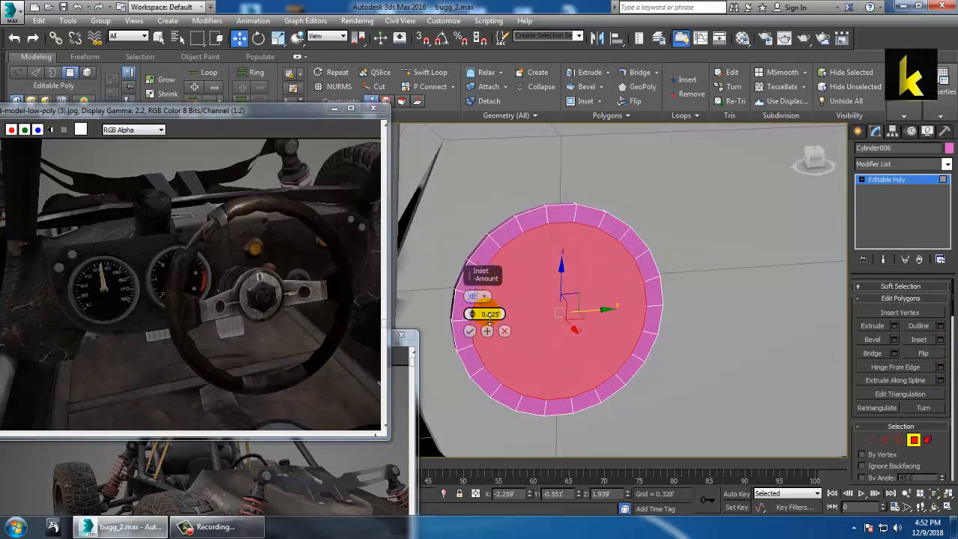
pyautogui.click(471, 331)
# Bevel the gauge's inset face slightly inward with a reduced outline to form a recessed dial with a sloped rim
pyautogui.keyDown('alt'); pyautogui.moveTo(485, 334); pyautogui.dragTo(589, 317, button='middle'); pyautogui.keyUp('alt')
pyautogui.scroll(4, 589, 316)
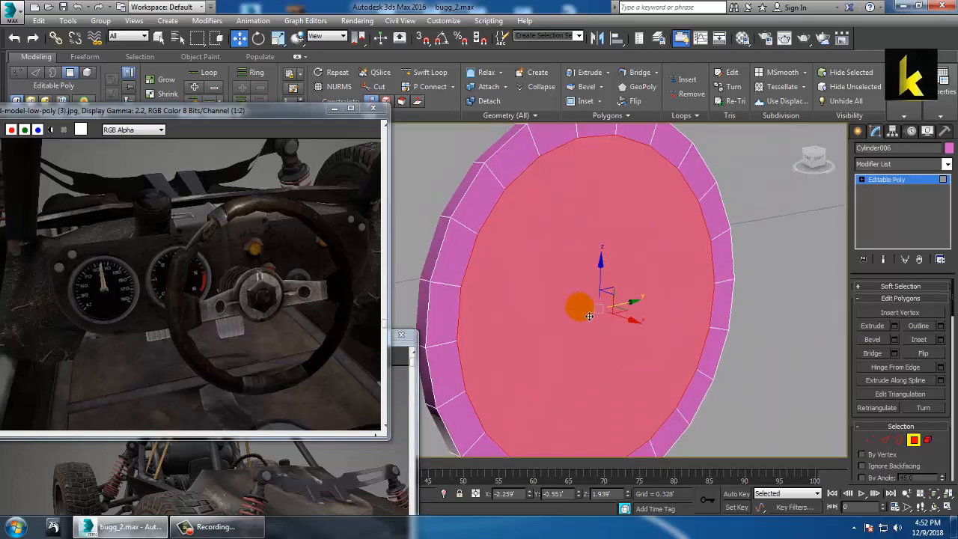
pyautogui.click(941, 340)
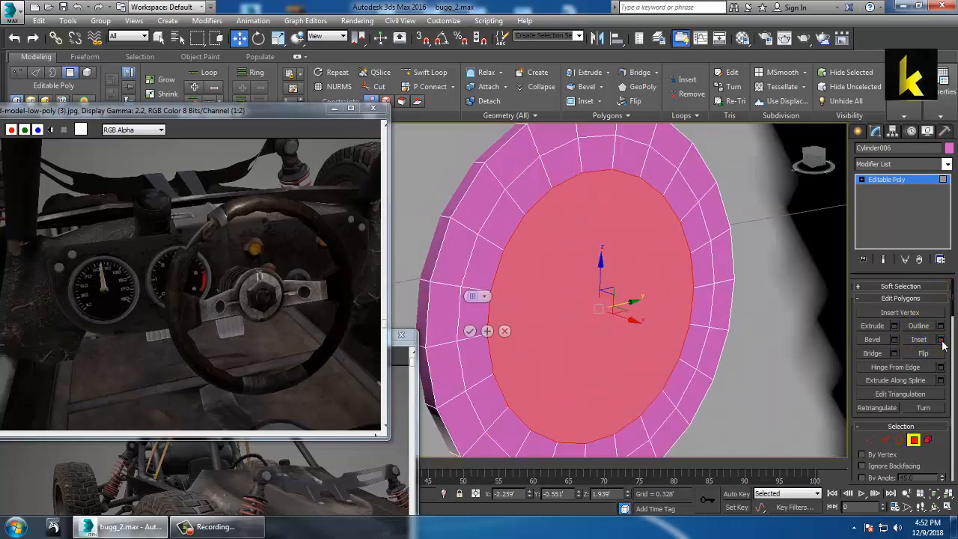
pyautogui.click(505, 332)
pyautogui.click(894, 340)
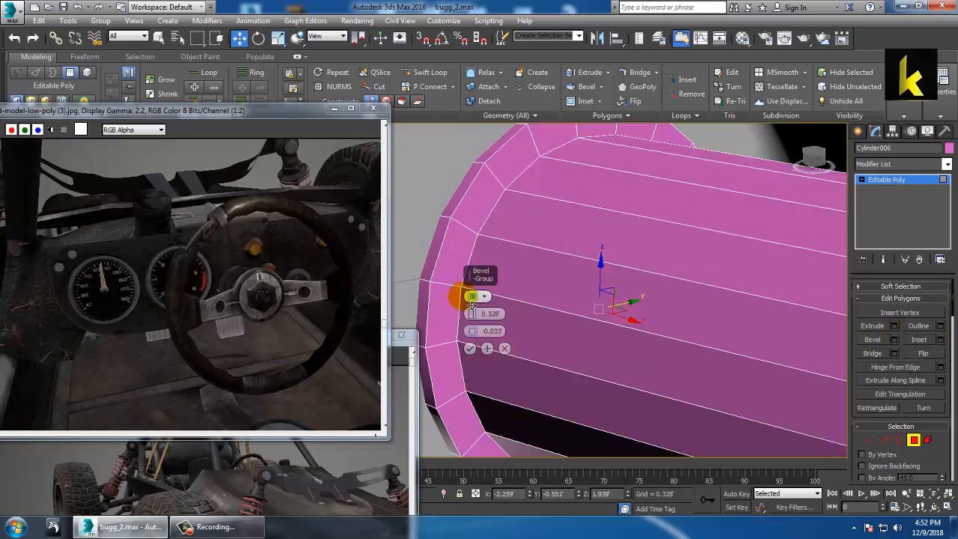
pyautogui.moveTo(475, 327); pyautogui.dragTo(501, 372)
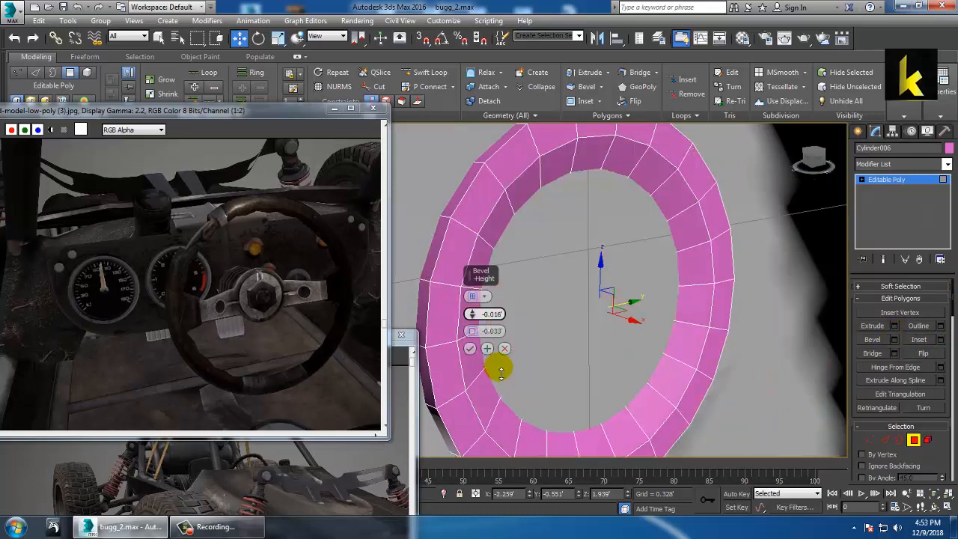
pyautogui.moveTo(473, 331)
pyautogui.mouseDown()
pyautogui.moveTo(480, 335)
pyautogui.moveTo(477, 314)
pyautogui.mouseUp()
pyautogui.click(470, 349)
pyautogui.keyDown('alt'); pyautogui.moveTo(544, 356); pyautogui.dragTo(566, 352, button='middle'); pyautogui.keyUp('alt')
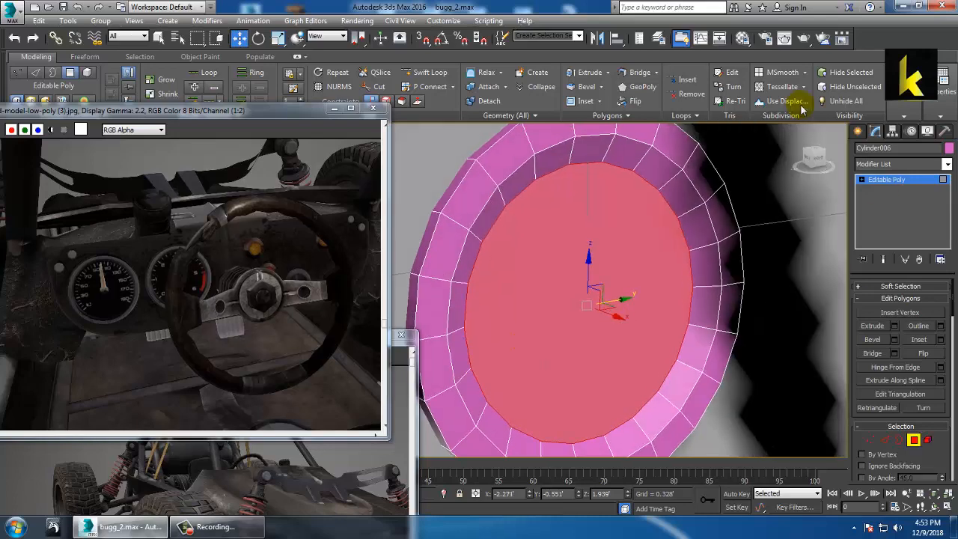
# Add a Swift Loop edge loop around the middle of the gauge's front rim and pull it slightly outward to about X -2.254'
pyautogui.click(424, 75)
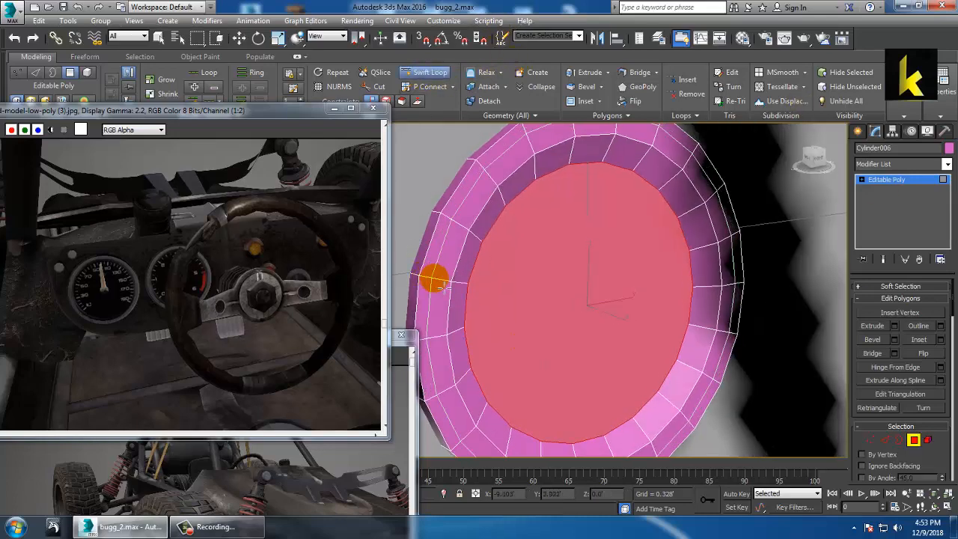
pyautogui.click(436, 277)
pyautogui.rightClick(437, 277)
pyautogui.keyDown('alt'); pyautogui.moveTo(437, 277); pyautogui.dragTo(506, 317, button='middle'); pyautogui.keyUp('alt')
pyautogui.press('2')
pyautogui.keyDown('alt'); pyautogui.moveTo(645, 329); pyautogui.dragTo(635, 322, button='middle'); pyautogui.keyUp('alt')
pyautogui.scroll(-8, 655, 320)
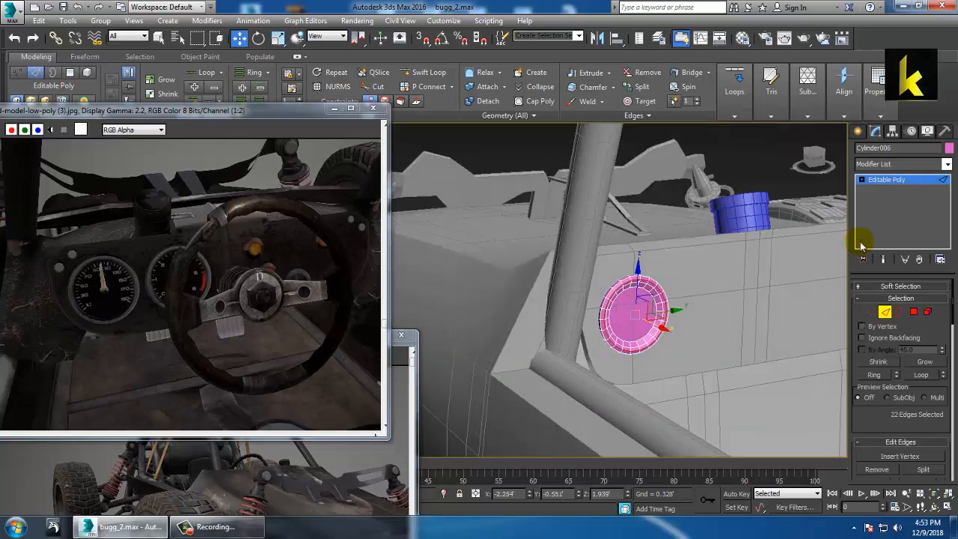
# Duplicate the finished gauge along the dashboard panel to about Y -0.145' as the second instrument dial
pyautogui.click(892, 180)
pyautogui.keyDown('alt'); pyautogui.moveTo(699, 302); pyautogui.dragTo(621, 316, button='middle'); pyautogui.keyUp('alt')
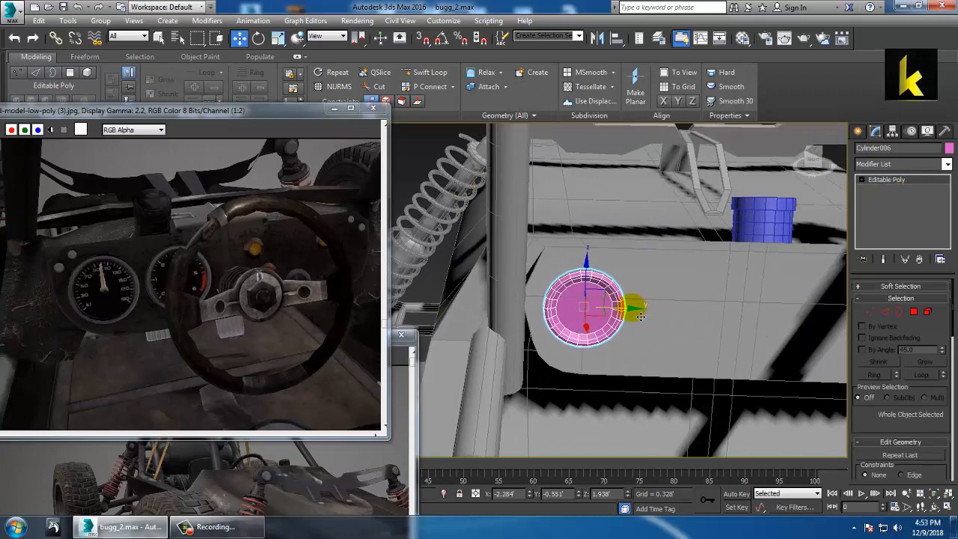
pyautogui.moveTo(621, 316)
pyautogui.keyDown('shift'); pyautogui.mouseDown()
pyautogui.moveTo(738, 324)
pyautogui.moveTo(750, 334)
pyautogui.moveTo(735, 323)
pyautogui.mouseUp(); pyautogui.keyUp('shift')
pyautogui.click(478, 315)
pyautogui.moveTo(524, 336)
pyautogui.keyDown('alt'); pyautogui.mouseDown(button='middle')
pyautogui.moveTo(621, 306)
pyautogui.moveTo(595, 300)
pyautogui.moveTo(636, 293)
pyautogui.moveTo(627, 285)
pyautogui.moveTo(633, 302)
pyautogui.mouseUp(button='middle'); pyautogui.keyUp('alt')
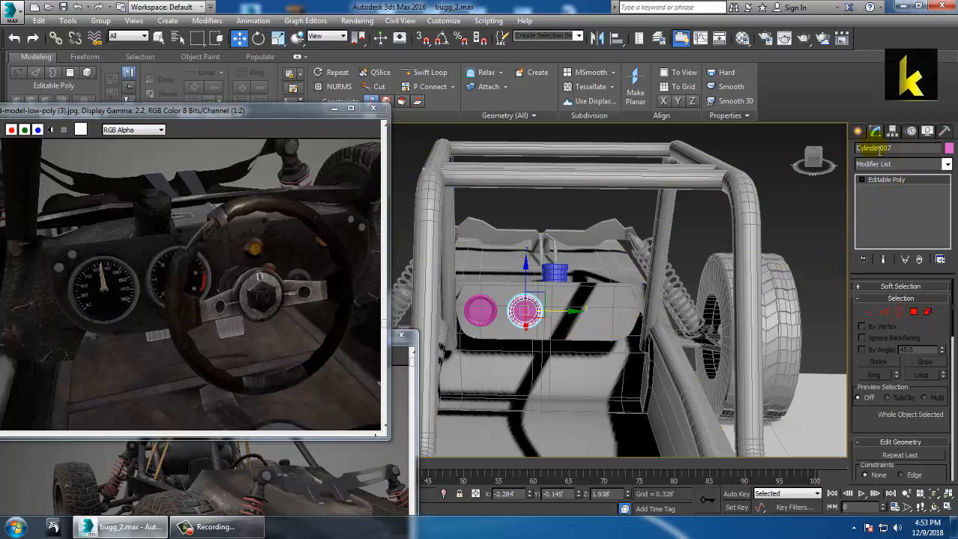
# Create a 22-sided AutoGrid cylinder projecting from the dashboard on the far side of the gauges as the steering column
pyautogui.click(858, 132)
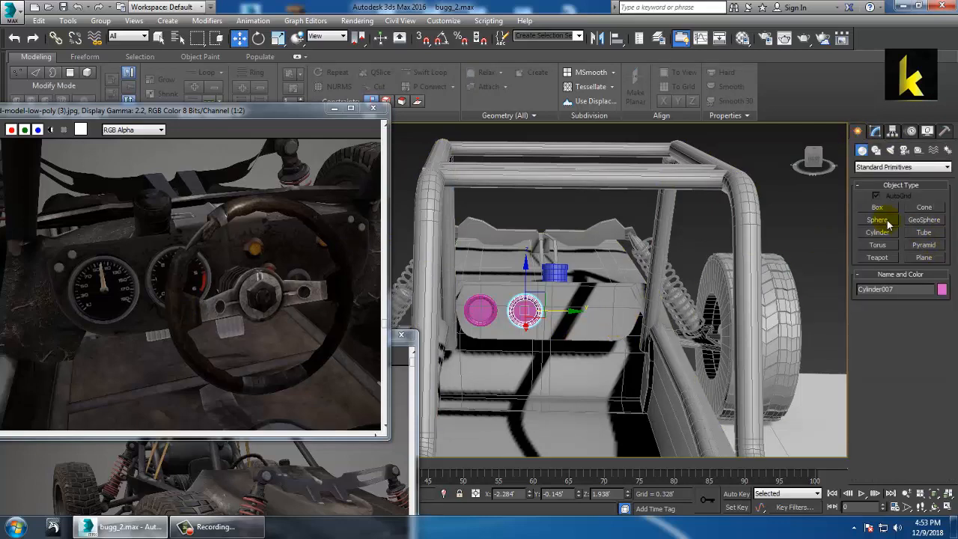
pyautogui.click(883, 234)
pyautogui.moveTo(588, 334)
pyautogui.keyDown('alt'); pyautogui.mouseDown(button='middle')
pyautogui.moveTo(598, 322)
pyautogui.moveTo(586, 328)
pyautogui.mouseUp(button='middle'); pyautogui.keyUp('alt')
pyautogui.scroll(3, 587, 327)
pyautogui.moveTo(580, 300); pyautogui.dragTo(594, 318)
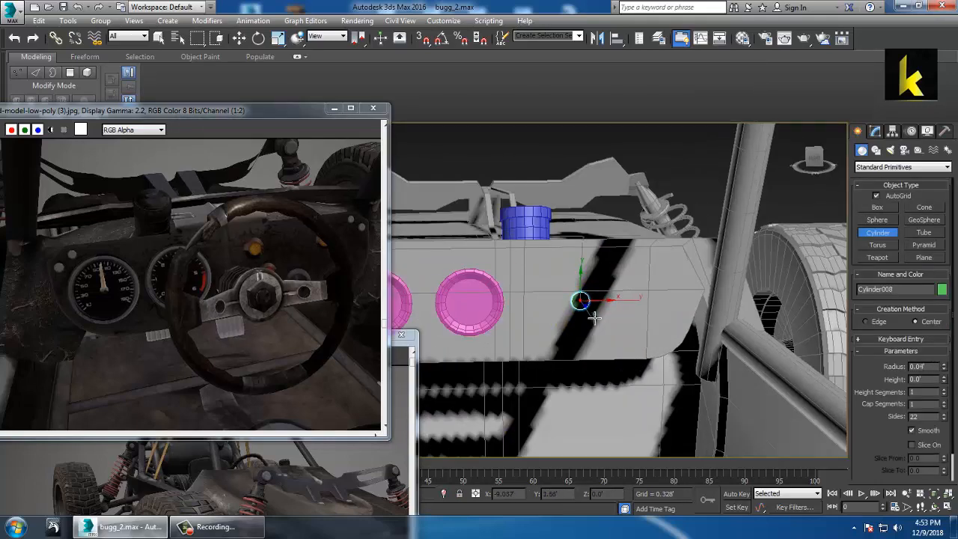
pyautogui.click(653, 350)
pyautogui.press('w')
# Move the steering column cylinder back into the dashboard panel to about X -2.31'
pyautogui.keyDown('alt'); pyautogui.moveTo(653, 351); pyautogui.dragTo(700, 337, button='middle'); pyautogui.keyUp('alt')
pyautogui.hotkey('alt', 'w')
pyautogui.middleClick(680, 246)
pyautogui.hotkey('alt', 'w')
pyautogui.press('z')
pyautogui.scroll(-9, 644, 220)
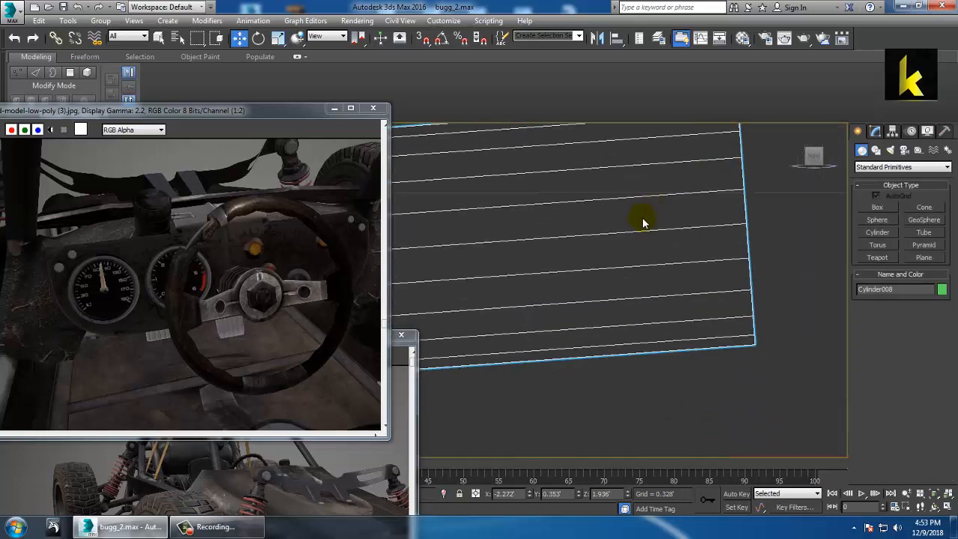
pyautogui.moveTo(635, 250); pyautogui.dragTo(638, 271, button='middle')
pyautogui.scroll(2, 638, 271)
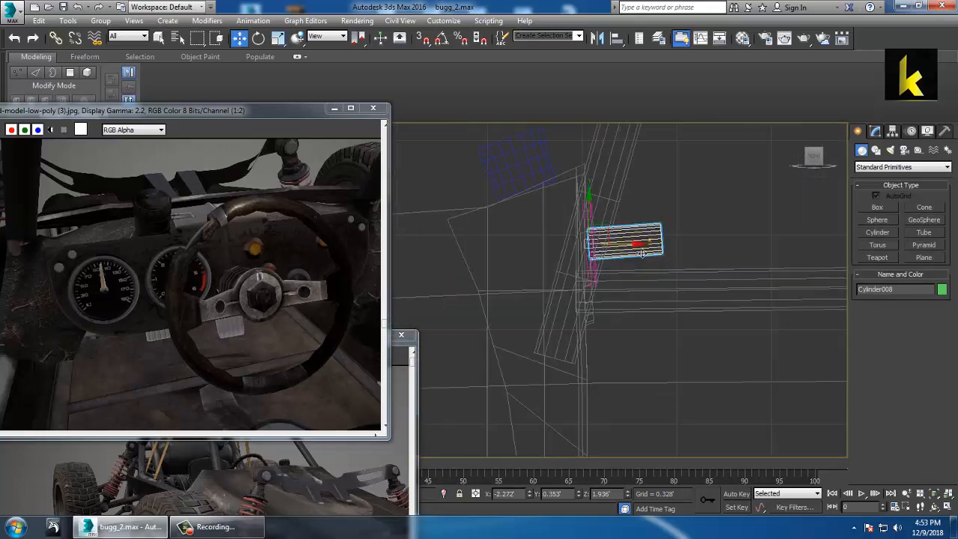
pyautogui.moveTo(642, 253); pyautogui.dragTo(631, 253)
# Convert the steering column cylinder to Editable Poly
pyautogui.hotkey('alt', 'w')
pyautogui.middleClick(662, 343)
pyautogui.hotkey('alt', 'w')
pyautogui.keyDown('alt'); pyautogui.moveTo(659, 346); pyautogui.dragTo(436, 201, button='middle'); pyautogui.keyUp('alt')
pyautogui.scroll(3, 648, 342)
pyautogui.scroll(3, 641, 336)
pyautogui.click(876, 131)
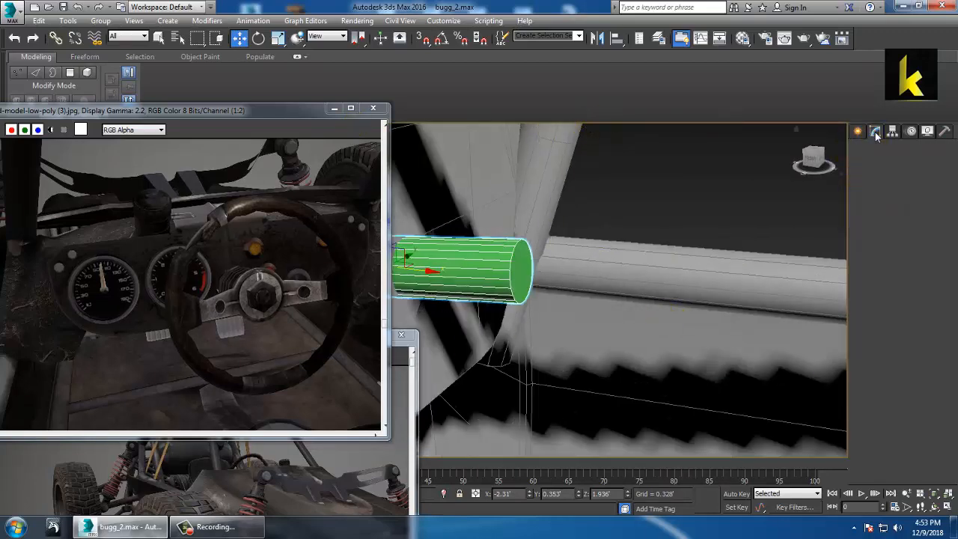
pyautogui.rightClick(883, 180)
pyautogui.click(899, 270)
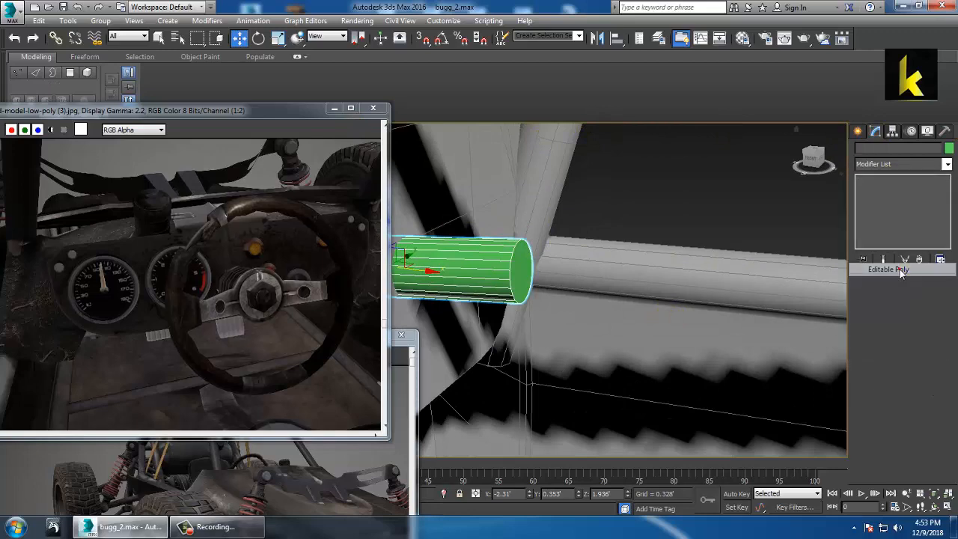
# Add a Swift Loop edge loop around the steering column close to its free end
pyautogui.click(430, 72)
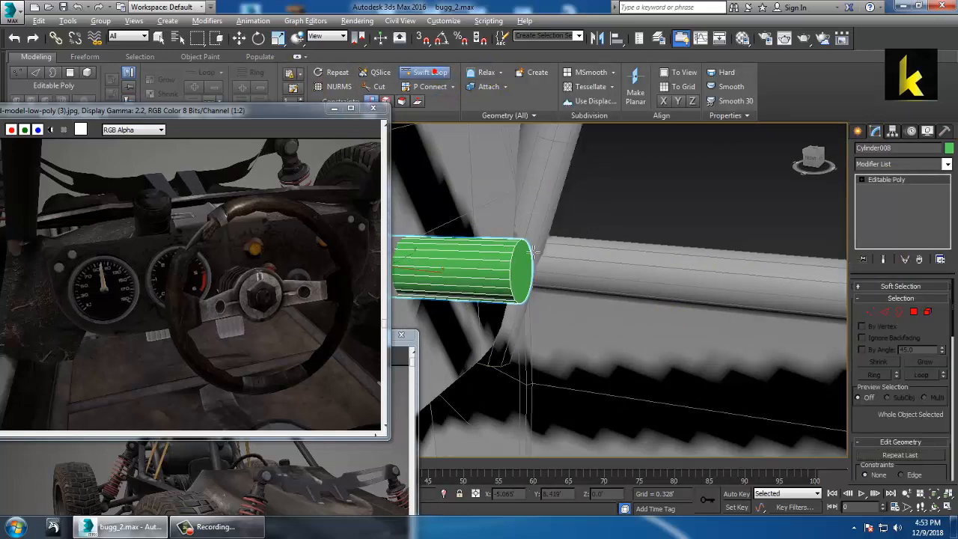
pyautogui.keyDown('alt'); pyautogui.moveTo(449, 269); pyautogui.dragTo(516, 249, button='middle'); pyautogui.keyUp('alt')
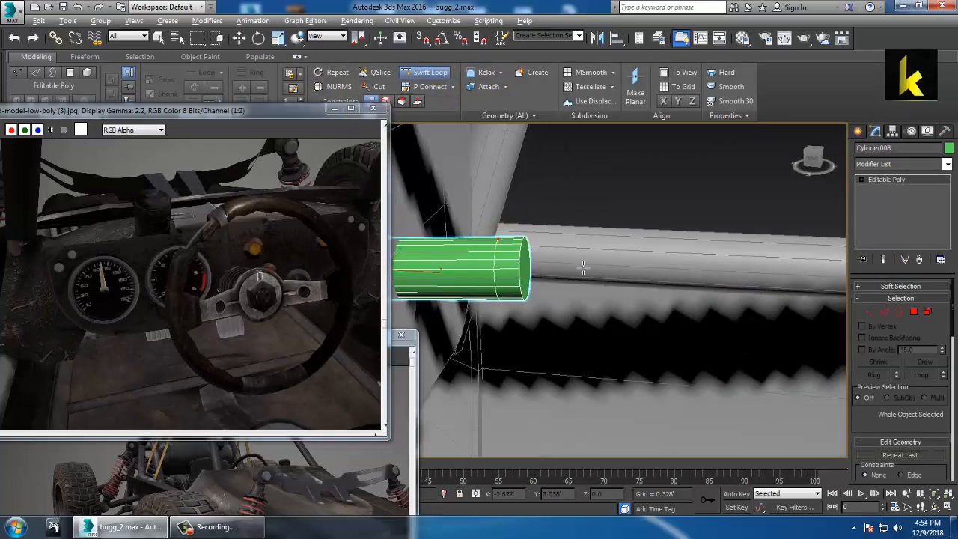
pyautogui.rightClick(548, 268)
pyautogui.keyDown('alt'); pyautogui.moveTo(583, 267); pyautogui.dragTo(614, 234, button='middle'); pyautogui.keyUp('alt')
# Extrude the band of side polygons at the column's free end outward by Local Normal, about 0.035', to form a wider hub
pyautogui.click(912, 313)
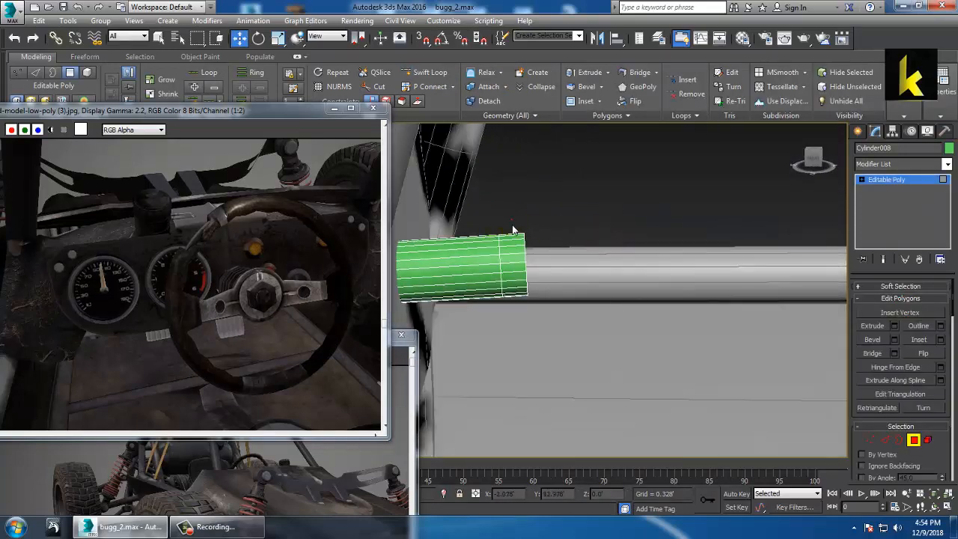
pyautogui.moveTo(512, 321); pyautogui.dragTo(514, 321)
pyautogui.keyDown('alt'); pyautogui.moveTo(586, 279); pyautogui.dragTo(550, 267, button='middle'); pyautogui.keyUp('alt')
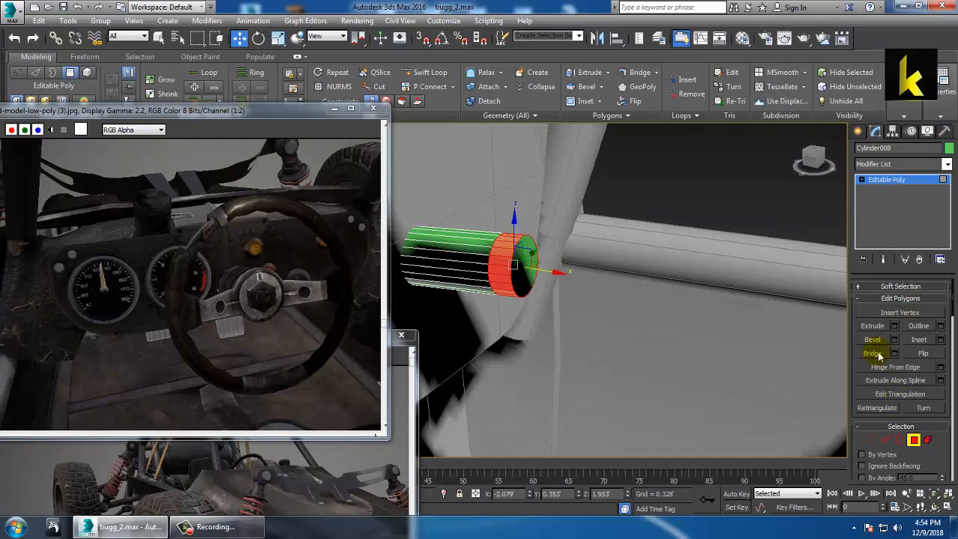
pyautogui.click(895, 326)
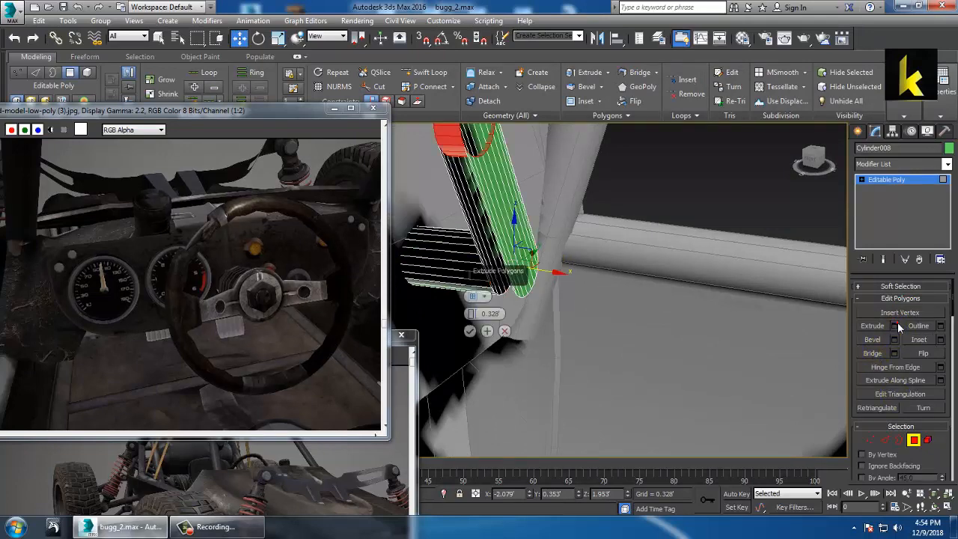
pyautogui.click(479, 295)
pyautogui.click(498, 312)
pyautogui.moveTo(470, 324); pyautogui.dragTo(498, 364)
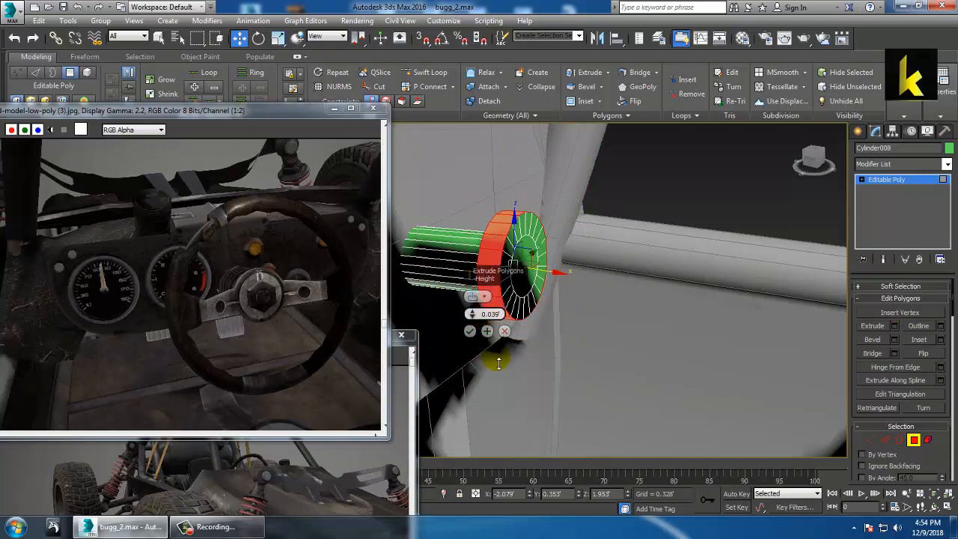
pyautogui.click(470, 330)
pyautogui.keyDown('alt'); pyautogui.moveTo(549, 324); pyautogui.dragTo(520, 221, button='middle'); pyautogui.keyUp('alt')
pyautogui.scroll(2, 591, 300)
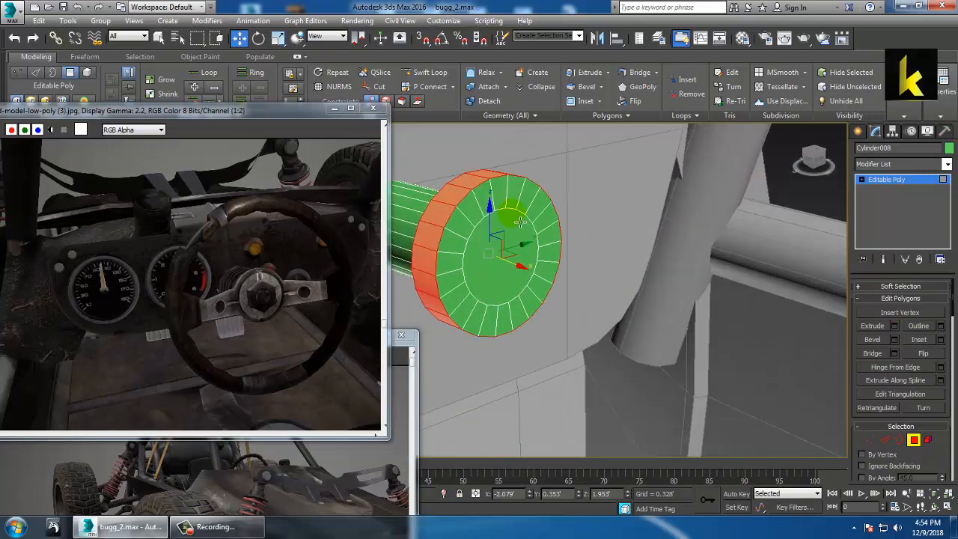
# Select the hub's whole front face, including the centre cap, and extrude it toward the driver to about X -1.96'
pyautogui.click(886, 440)
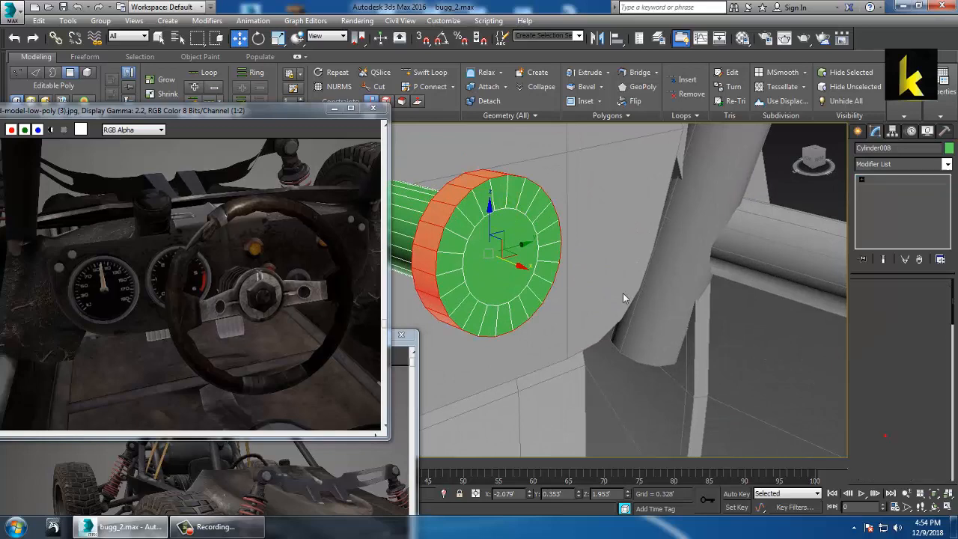
pyautogui.click(464, 239)
pyautogui.hotkey('alt', 'r')
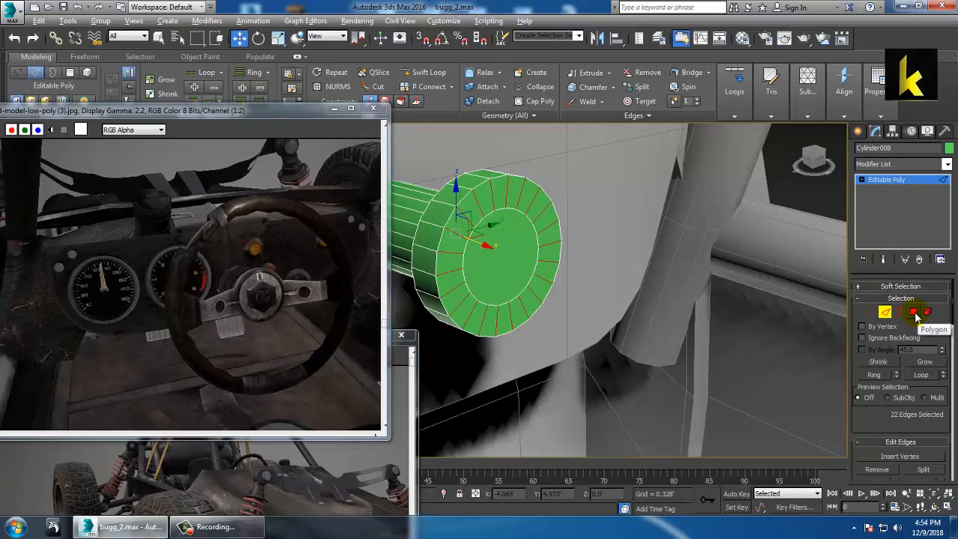
pyautogui.keyDown('ctrl'); pyautogui.click(915, 313); pyautogui.keyUp('ctrl')
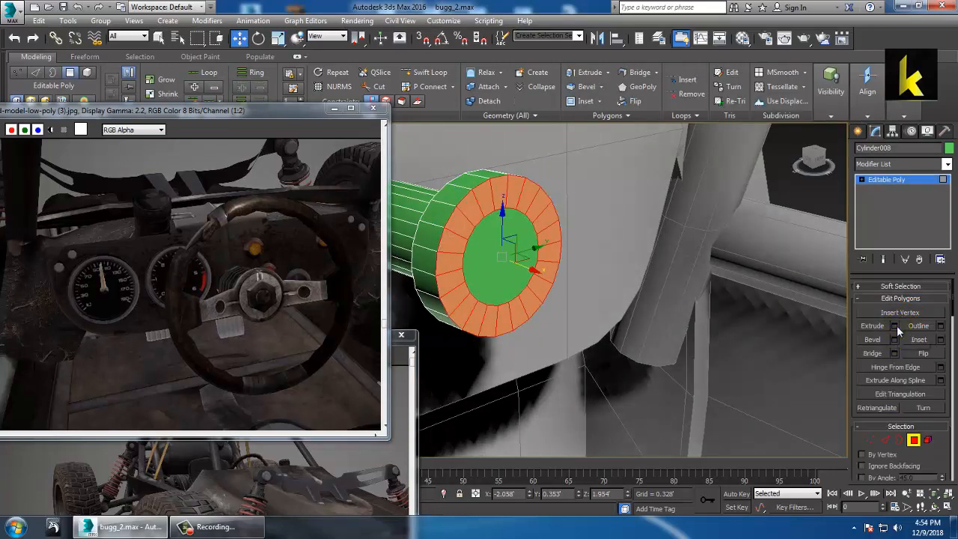
pyautogui.click(895, 327)
pyautogui.click(505, 331)
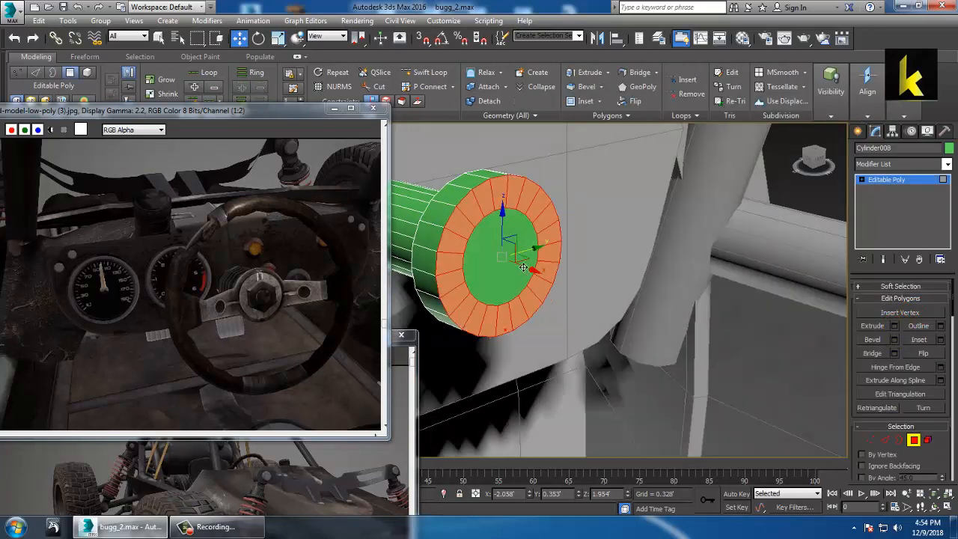
pyautogui.click(895, 327)
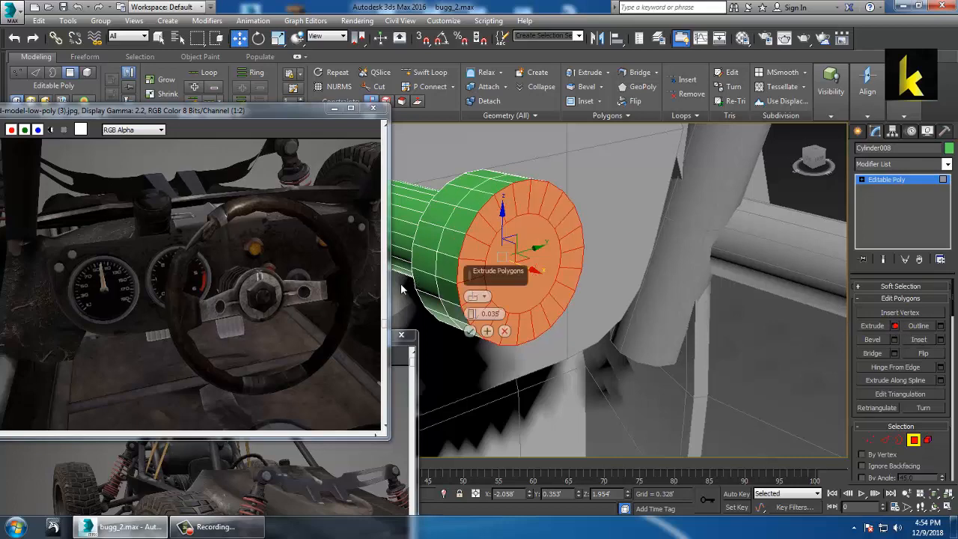
pyautogui.moveTo(472, 315)
pyautogui.mouseDown()
pyautogui.moveTo(472, 294)
pyautogui.moveTo(473, 307)
pyautogui.mouseUp()
pyautogui.click(470, 331)
# Examine the extruded hub's length and its position relative to the gauges and dashboard in several views
pyautogui.scroll(-5, 554, 322)
pyautogui.moveTo(562, 324)
pyautogui.keyDown('alt'); pyautogui.mouseDown(button='middle')
pyautogui.moveTo(567, 308)
pyautogui.moveTo(614, 308)
pyautogui.moveTo(604, 322)
pyautogui.moveTo(567, 309)
pyautogui.mouseUp(button='middle'); pyautogui.keyUp('alt')
pyautogui.hotkey('alt', 'w')
pyautogui.moveTo(633, 195); pyautogui.dragTo(613, 192, button='middle')
pyautogui.hotkey('alt', 'w')
pyautogui.hotkey('alt', 'w')
pyautogui.middleClick(450, 372)
pyautogui.hotkey('alt', 'w')
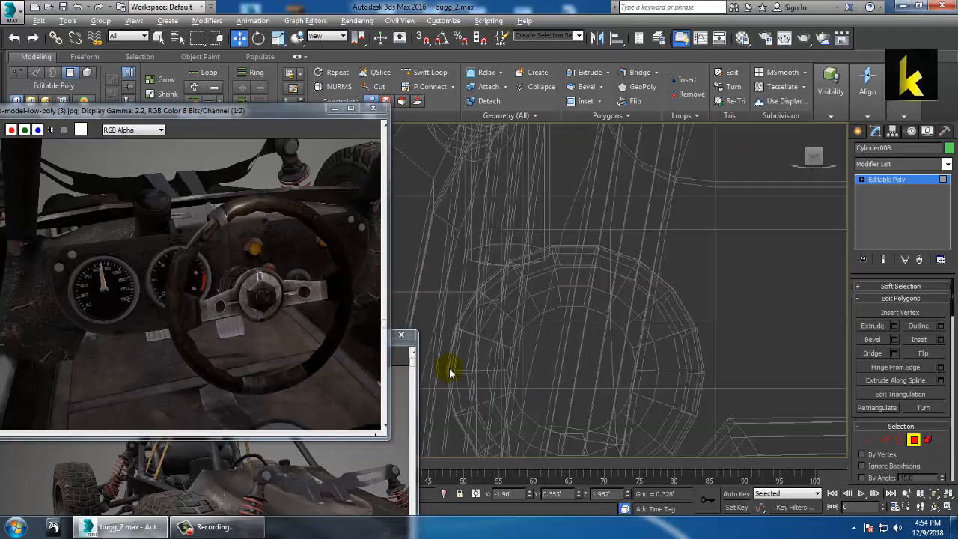
pyautogui.press('z')
pyautogui.moveTo(543, 327); pyautogui.dragTo(604, 302, button='middle')
pyautogui.scroll(-7, 601, 308)
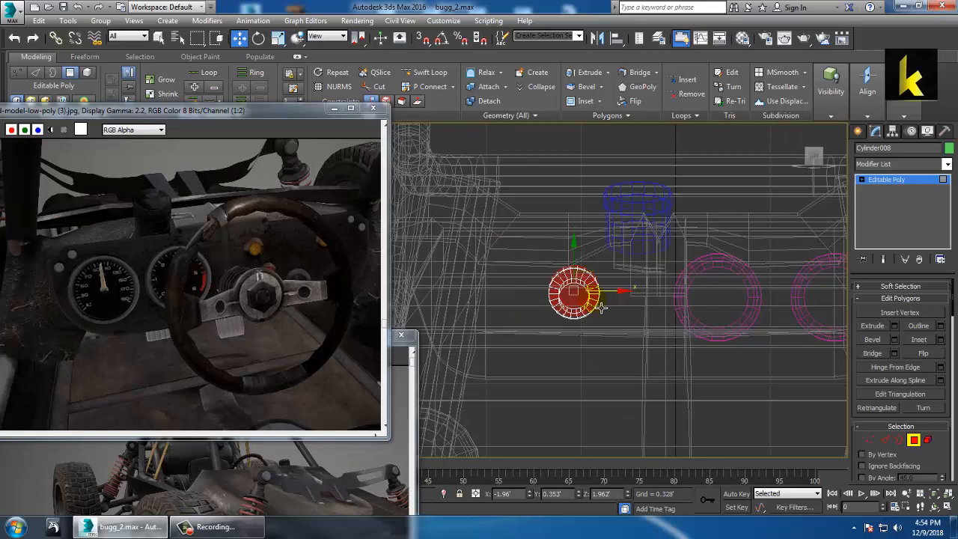
pyautogui.hotkey('alt', 'w')
pyautogui.moveTo(702, 357); pyautogui.dragTo(666, 342, button='middle')
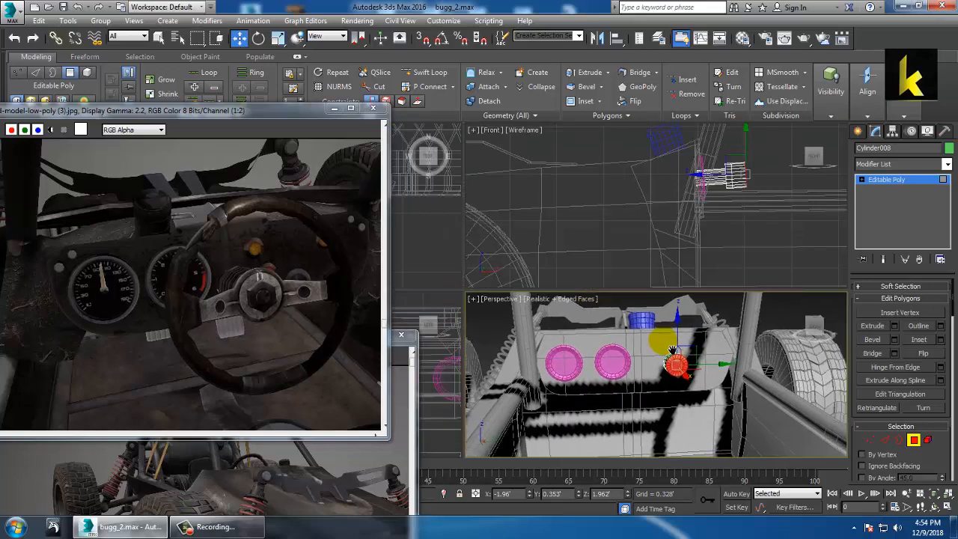
pyautogui.hotkey('alt', 'w')
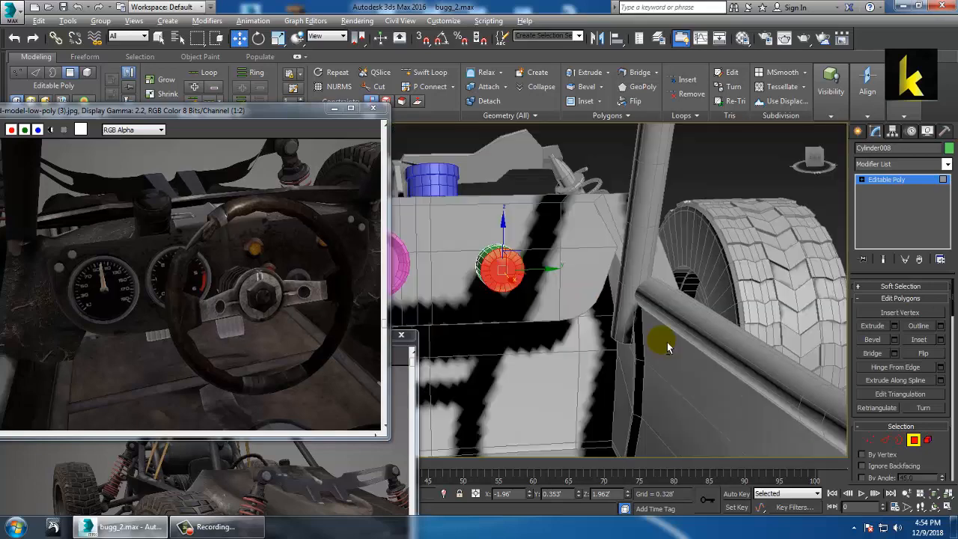
# Create an AutoGrid torus centred on the hub's front face, about 0.401' Radius 1 and 0.045' Radius 2, as the steering wheel rim
pyautogui.click(860, 131)
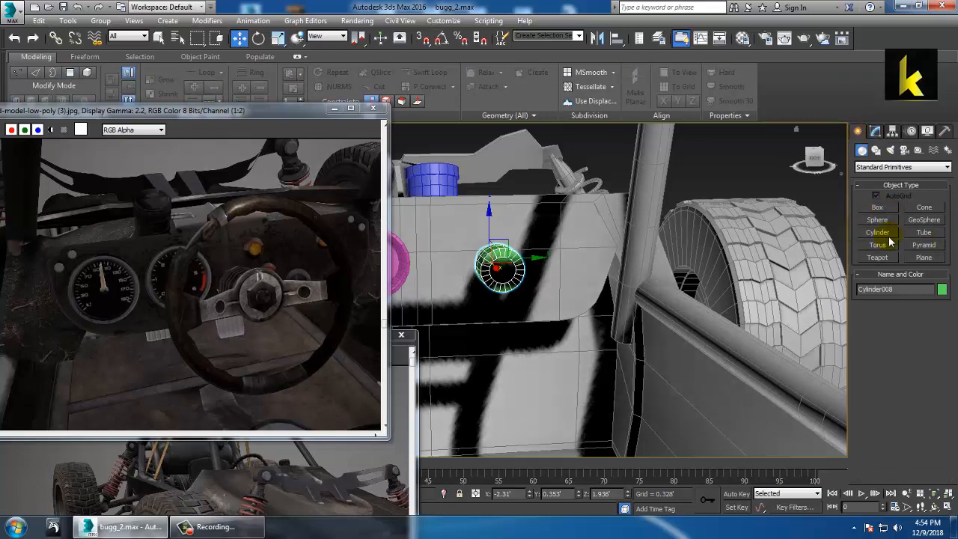
pyautogui.click(877, 245)
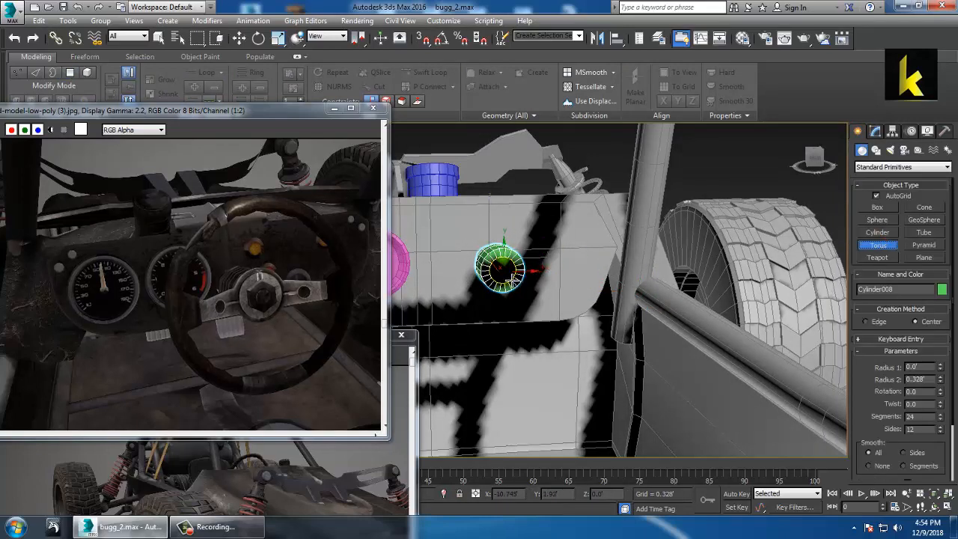
pyautogui.click(517, 282)
pyautogui.moveTo(550, 335); pyautogui.dragTo(566, 364)
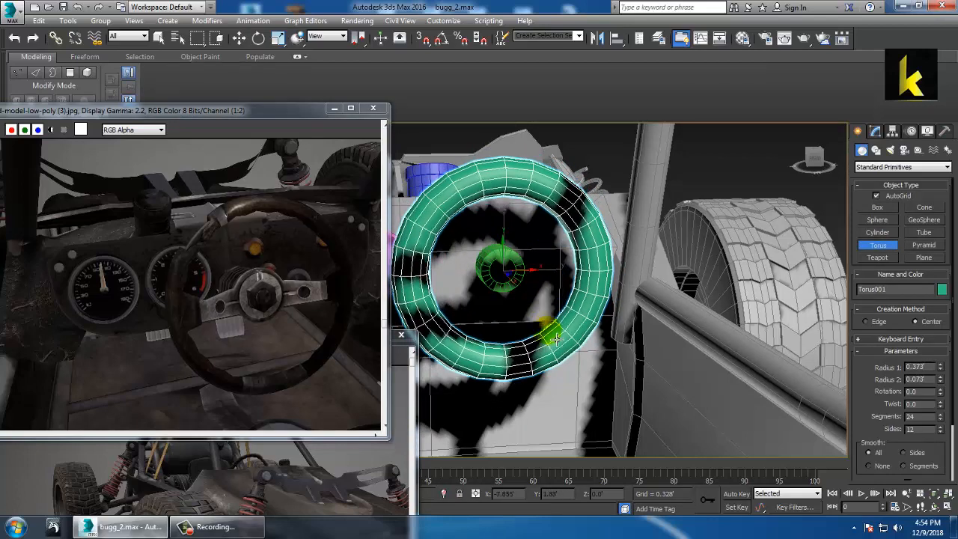
pyautogui.click(564, 348)
pyautogui.press('w')
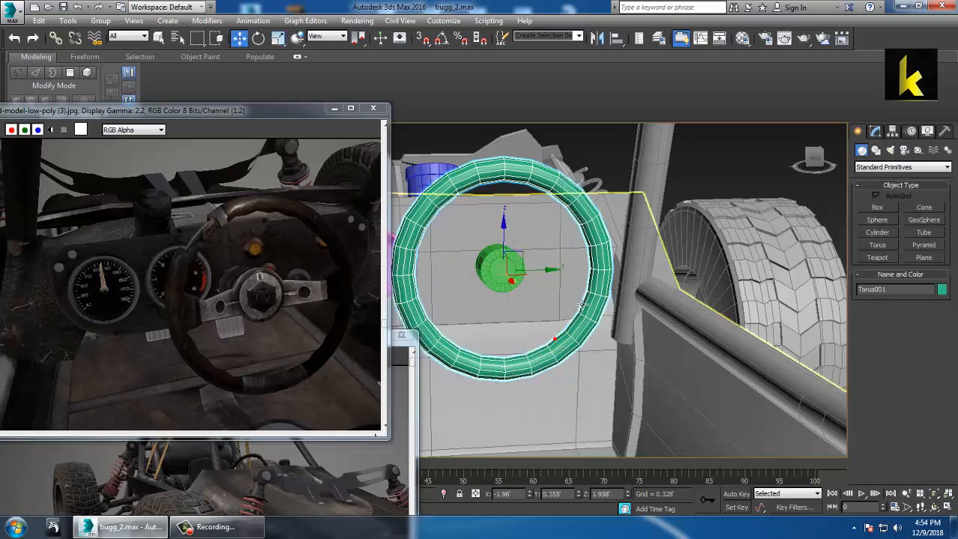
pyautogui.keyDown('alt'); pyautogui.moveTo(563, 348); pyautogui.dragTo(573, 298, button='middle'); pyautogui.keyUp('alt')
pyautogui.scroll(-4, 613, 300)
pyautogui.scroll(3, 587, 295)
pyautogui.scroll(2, 581, 294)
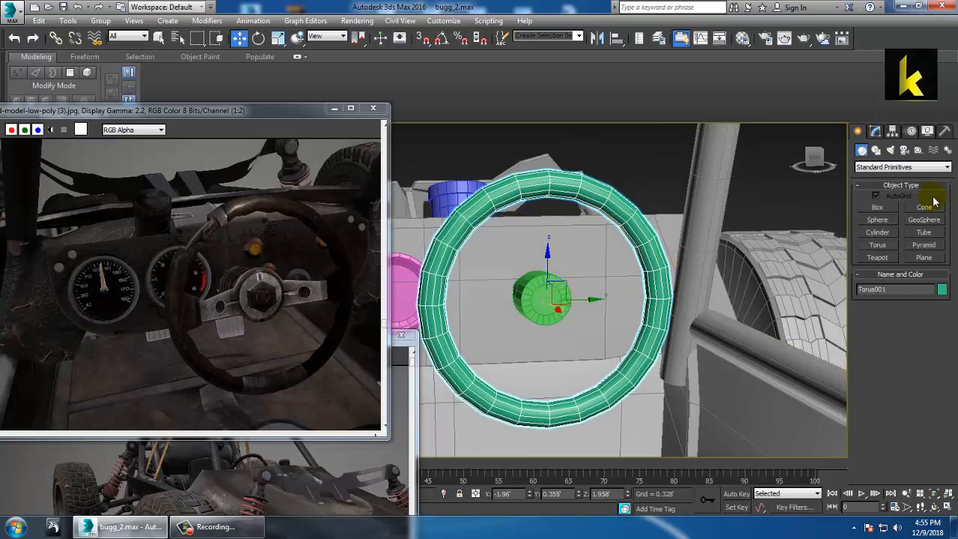
pyautogui.click(876, 131)
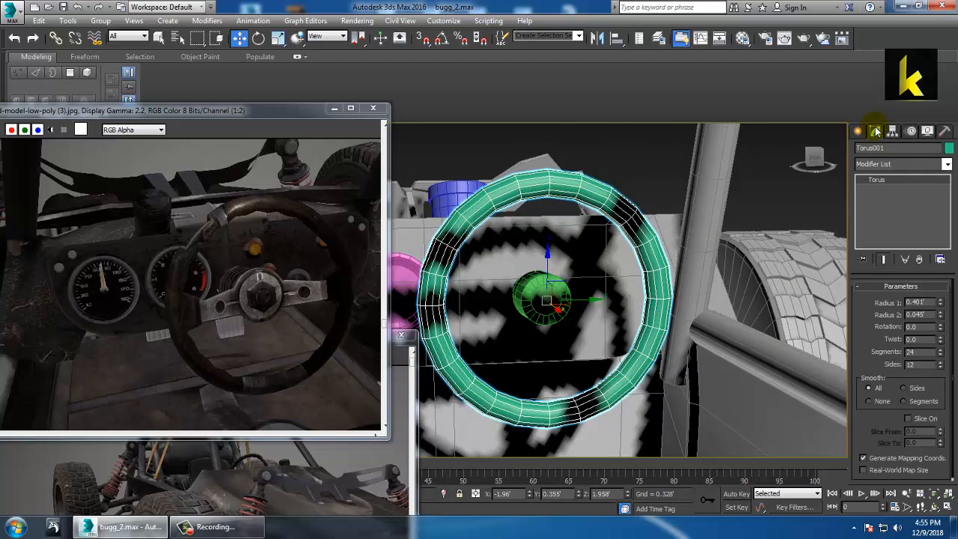
pyautogui.click(941, 349)
pyautogui.click(941, 350)
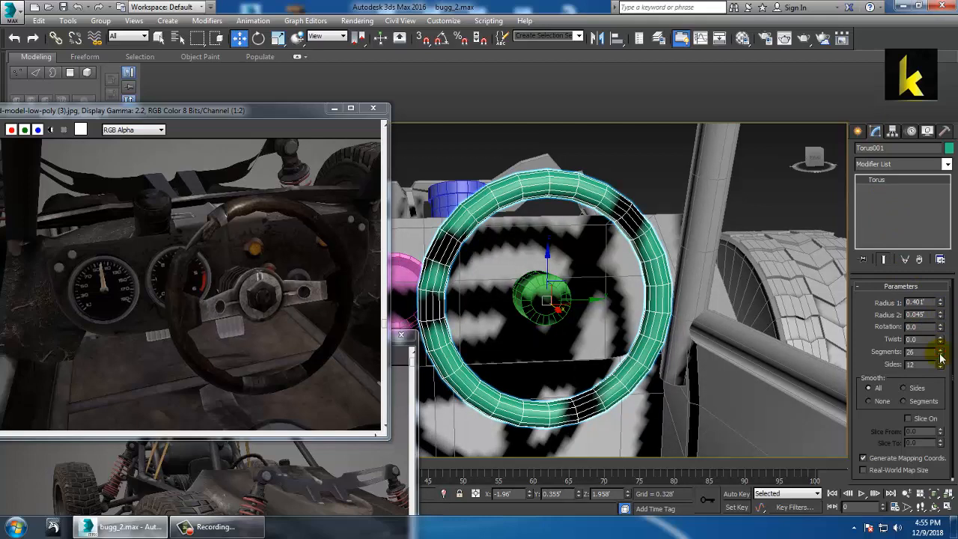
pyautogui.click(941, 355)
pyautogui.click(941, 355)
# Move the steering wheel rim away from the hub toward the driver to about X -1.892'
pyautogui.keyDown('alt'); pyautogui.moveTo(575, 241); pyautogui.dragTo(482, 234, button='middle'); pyautogui.keyUp('alt')
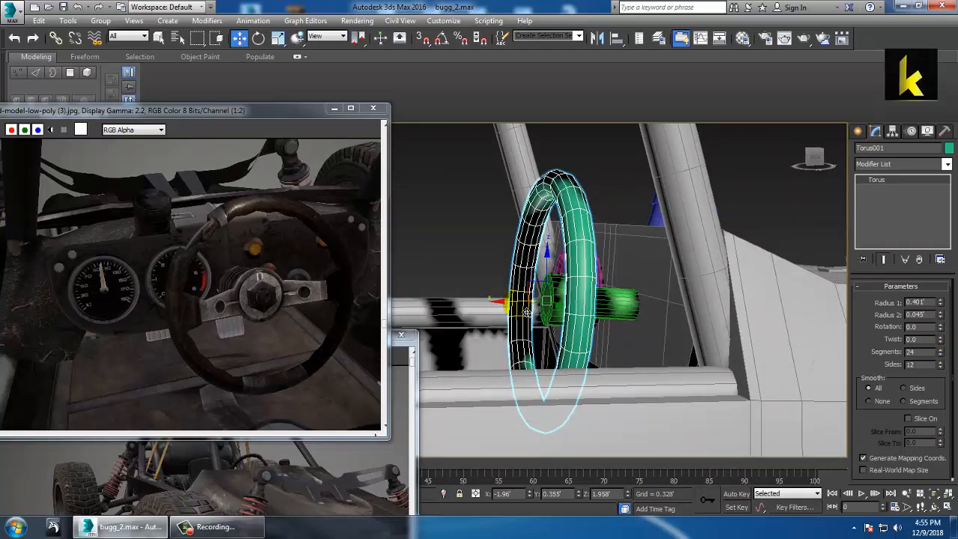
pyautogui.keyDown('alt'); pyautogui.moveTo(527, 309); pyautogui.dragTo(644, 303, button='middle'); pyautogui.keyUp('alt')
pyautogui.scroll(3, 582, 294)
pyautogui.moveTo(443, 317); pyautogui.dragTo(515, 309, button='middle')
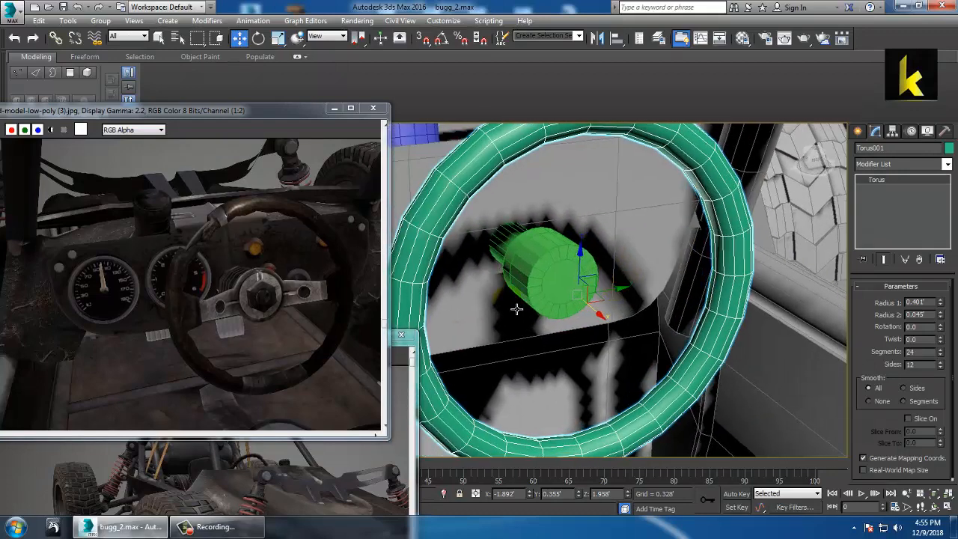
# Convert the steering wheel rim torus to Editable Poly
pyautogui.rightClick(494, 153)
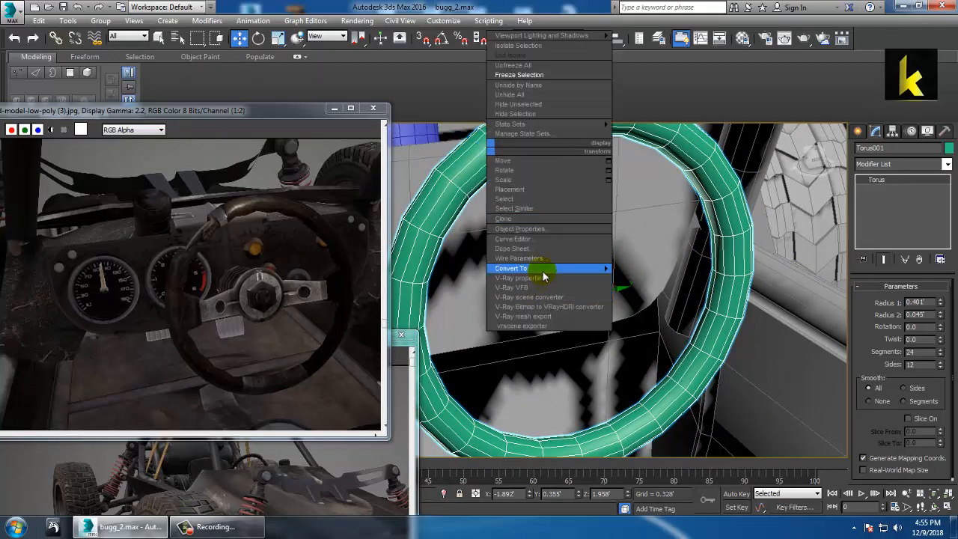
pyautogui.moveTo(607, 268)
pyautogui.click(655, 277)
pyautogui.keyDown('alt'); pyautogui.moveTo(612, 282); pyautogui.dragTo(611, 279, button='middle'); pyautogui.keyUp('alt')
pyautogui.scroll(2, 612, 278)
pyautogui.keyDown('alt'); pyautogui.moveTo(504, 262); pyautogui.dragTo(495, 255, button='middle'); pyautogui.keyUp('alt')
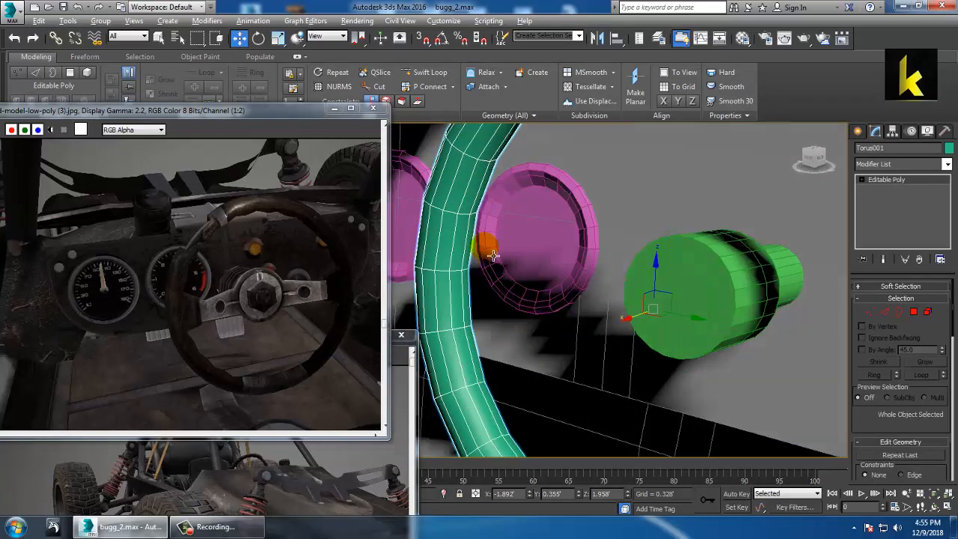
# Select the block of four inner-facing polygons at mid-height on one side of the steering wheel rim
pyautogui.click(913, 312)
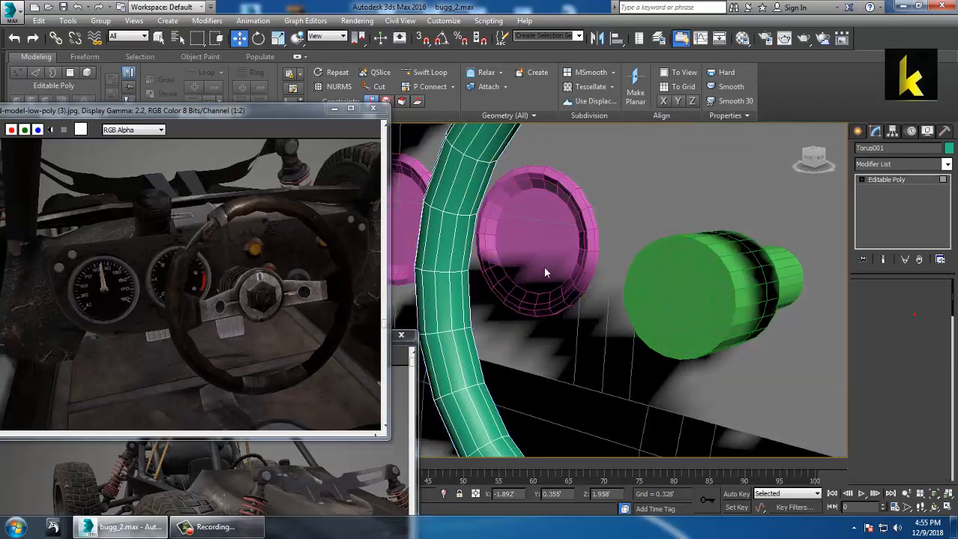
pyautogui.click(450, 249)
pyautogui.keyDown('alt'); pyautogui.moveTo(449, 249); pyautogui.dragTo(537, 199, button='middle'); pyautogui.keyUp('alt')
pyautogui.scroll(2, 473, 253)
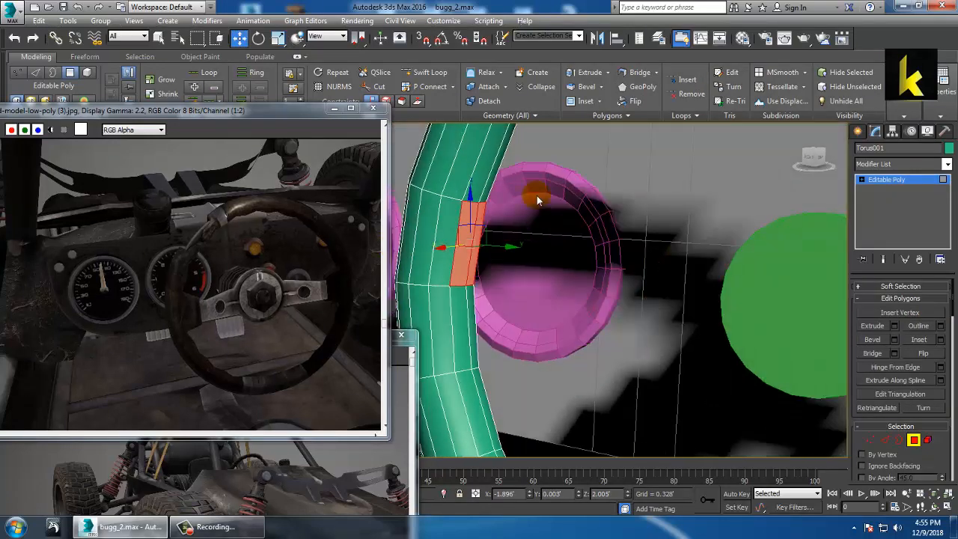
pyautogui.keyDown('alt'); pyautogui.moveTo(488, 310); pyautogui.dragTo(541, 314, button='middle'); pyautogui.keyUp('alt')
pyautogui.keyDown('ctrl'); pyautogui.click(485, 333); pyautogui.keyUp('ctrl')
pyautogui.keyDown('ctrl'); pyautogui.click(467, 331); pyautogui.keyUp('ctrl')
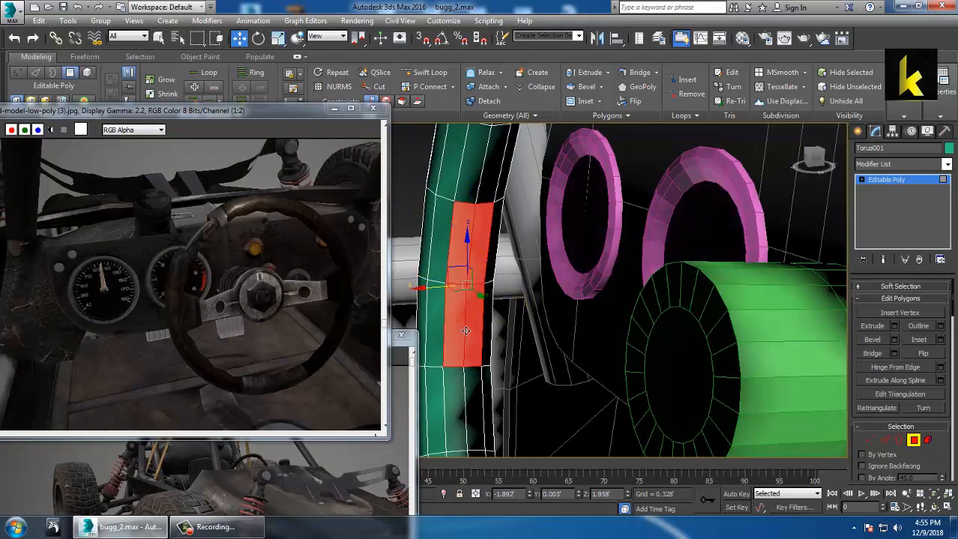
# Isolate the steering wheel rim and add the matching inner polygons on its opposite side to the selection
pyautogui.keyDown('alt'); pyautogui.moveTo(479, 323); pyautogui.dragTo(725, 305, button='middle'); pyautogui.keyUp('alt')
pyautogui.scroll(3, 725, 306)
pyautogui.keyDown('alt'); pyautogui.moveTo(726, 270); pyautogui.dragTo(673, 279, button='middle'); pyautogui.keyUp('alt')
pyautogui.hotkey('alt', 'q')
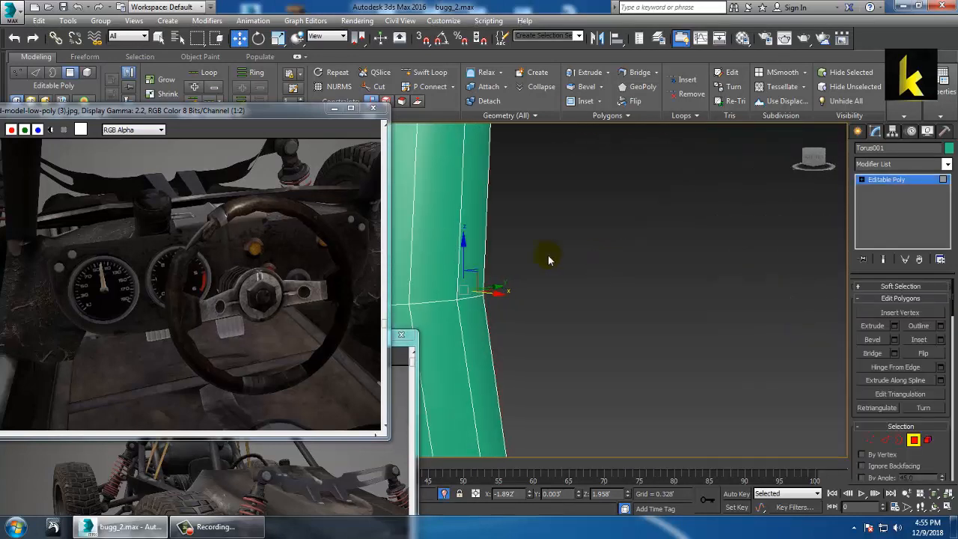
pyautogui.scroll(-8, 548, 256)
pyautogui.keyDown('alt'); pyautogui.moveTo(573, 256); pyautogui.dragTo(633, 338, button='middle'); pyautogui.keyUp('alt')
pyautogui.scroll(5, 599, 329)
pyautogui.keyDown('alt'); pyautogui.moveTo(569, 317); pyautogui.dragTo(579, 277, button='middle'); pyautogui.keyUp('alt')
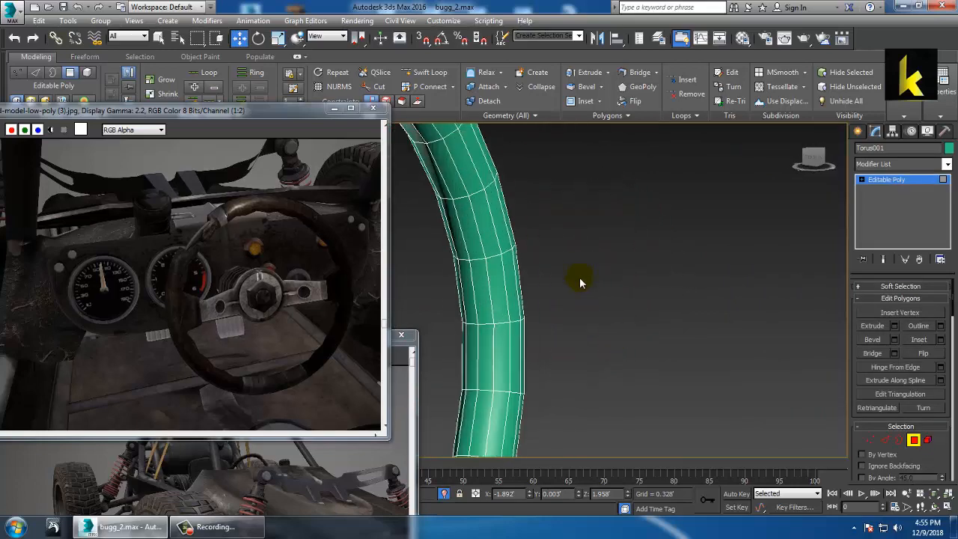
pyautogui.click(483, 292)
pyautogui.keyDown('ctrl'); pyautogui.click(478, 355); pyautogui.keyUp('ctrl')
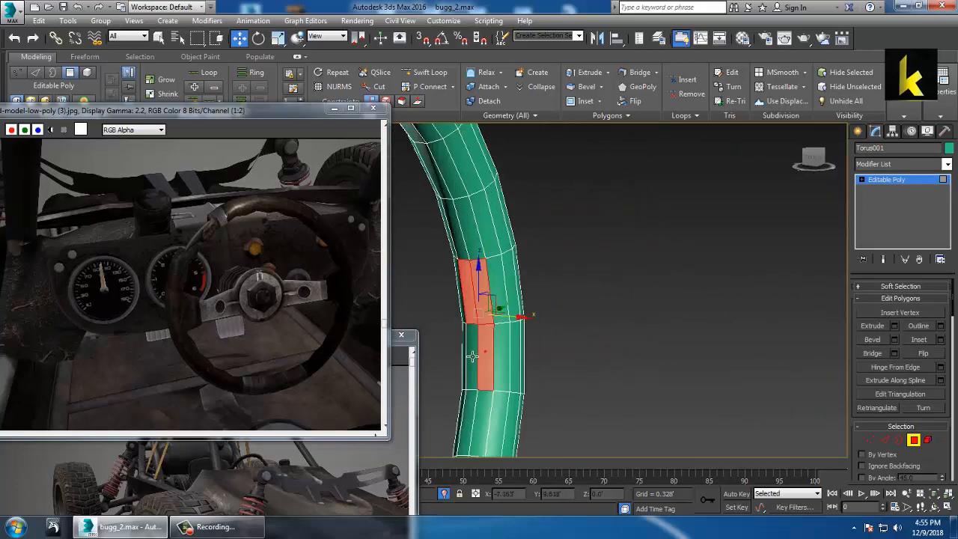
pyautogui.scroll(-5, 595, 296)
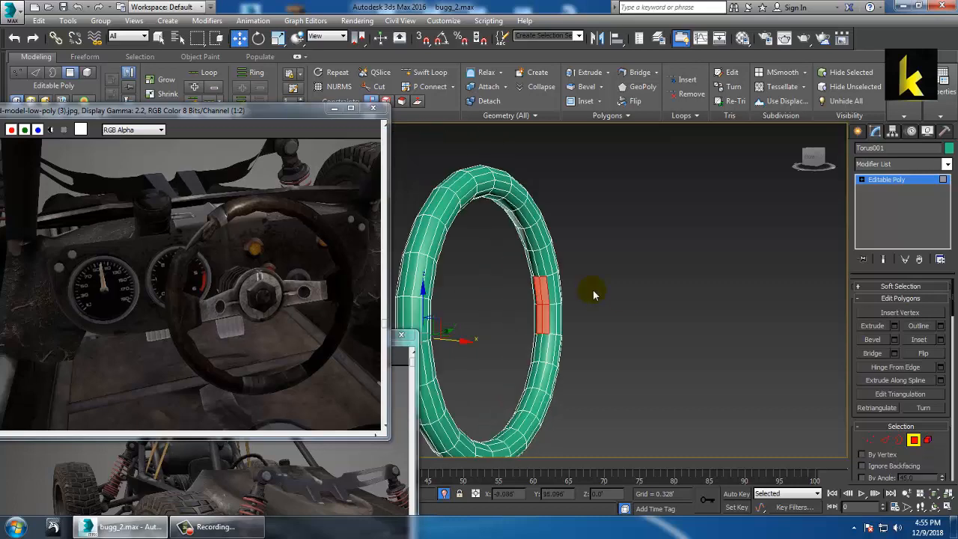
pyautogui.keyDown('alt'); pyautogui.moveTo(595, 297); pyautogui.dragTo(669, 289, button='middle'); pyautogui.keyUp('alt')
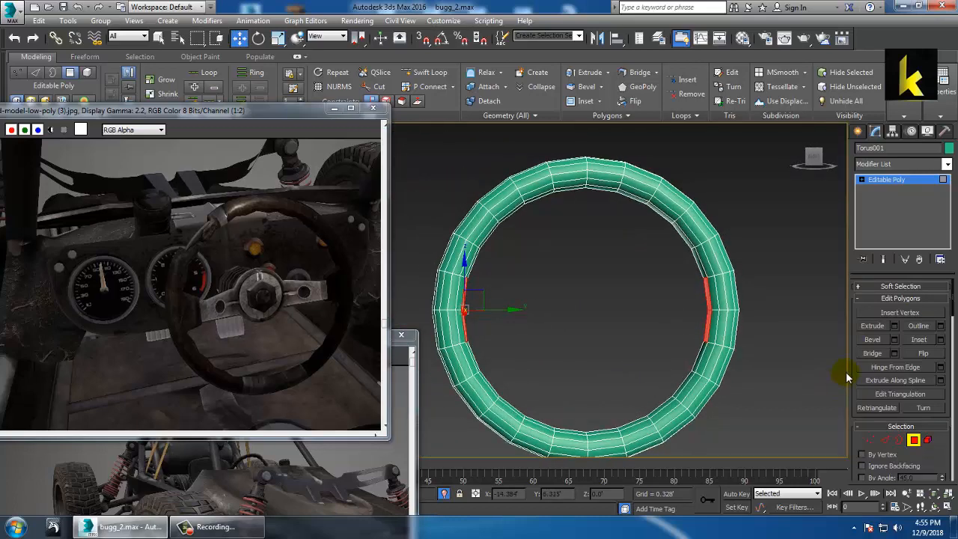
# Try beveling the selected rim polygons inward with 0.073' height and -0.037' outline, and undo the bevel
pyautogui.click(894, 340)
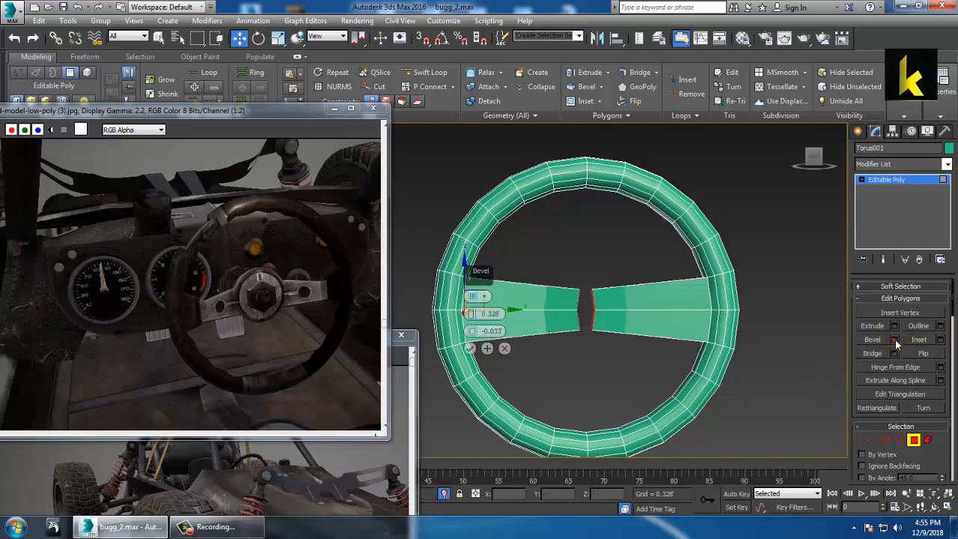
pyautogui.moveTo(471, 314); pyautogui.dragTo(473, 334)
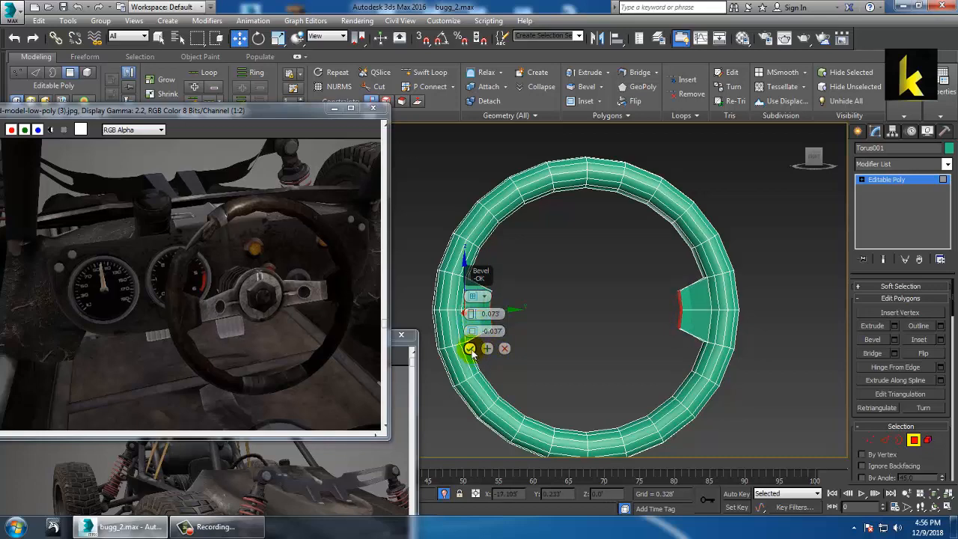
pyautogui.click(470, 349)
pyautogui.keyDown('alt'); pyautogui.moveTo(692, 288); pyautogui.dragTo(621, 274, button='middle'); pyautogui.keyUp('alt')
pyautogui.scroll(4, 629, 312)
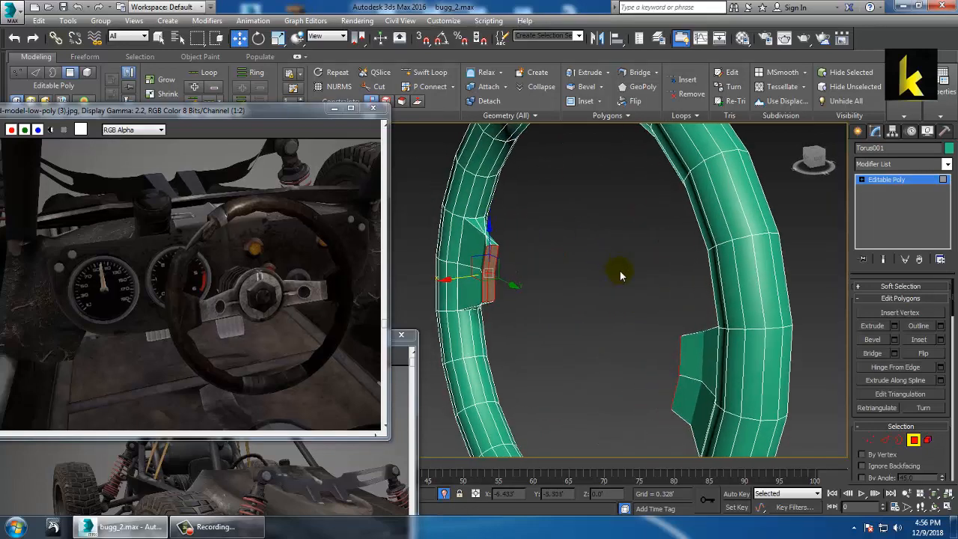
pyautogui.scroll(2, 620, 274)
pyautogui.hotkey('ctrl', 'z')
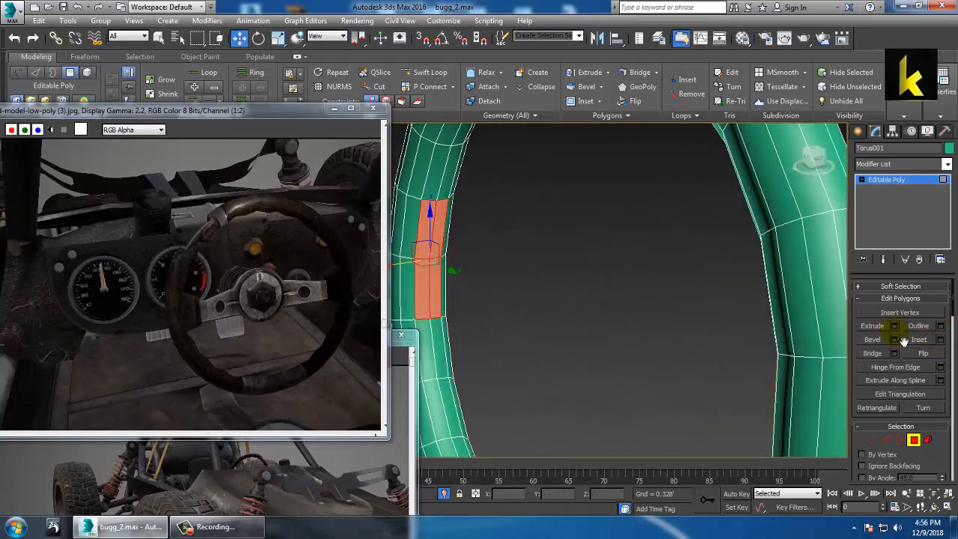
# Bevel the selected polygons on both sides of the rim inward by 0.073' without tapering their outline
pyautogui.click(900, 339)
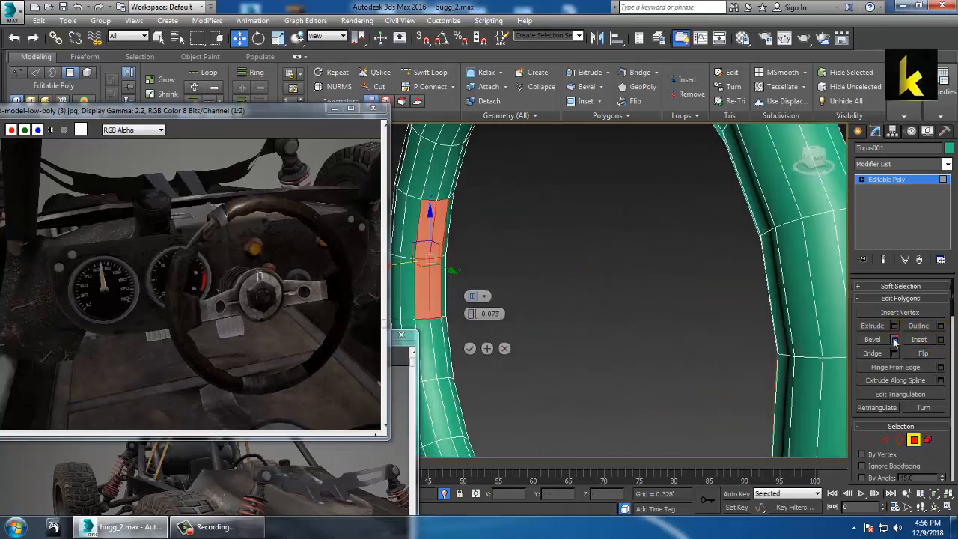
pyautogui.moveTo(479, 334)
pyautogui.mouseDown()
pyautogui.moveTo(475, 319)
pyautogui.moveTo(470, 334)
pyautogui.mouseUp()
pyautogui.click(469, 348)
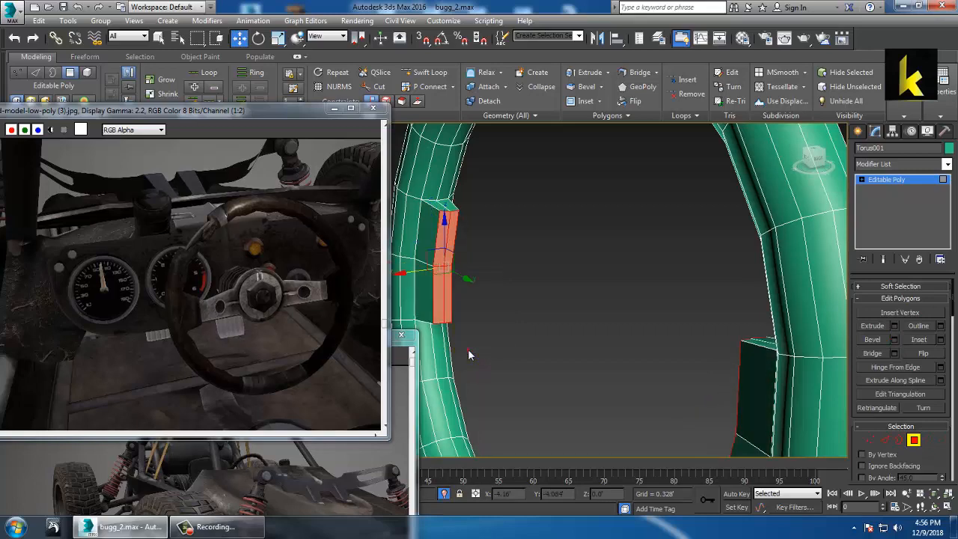
pyautogui.scroll(-5, 662, 334)
pyautogui.scroll(3, 697, 330)
pyautogui.keyDown('alt'); pyautogui.moveTo(697, 330); pyautogui.dragTo(664, 329, button='middle'); pyautogui.keyUp('alt')
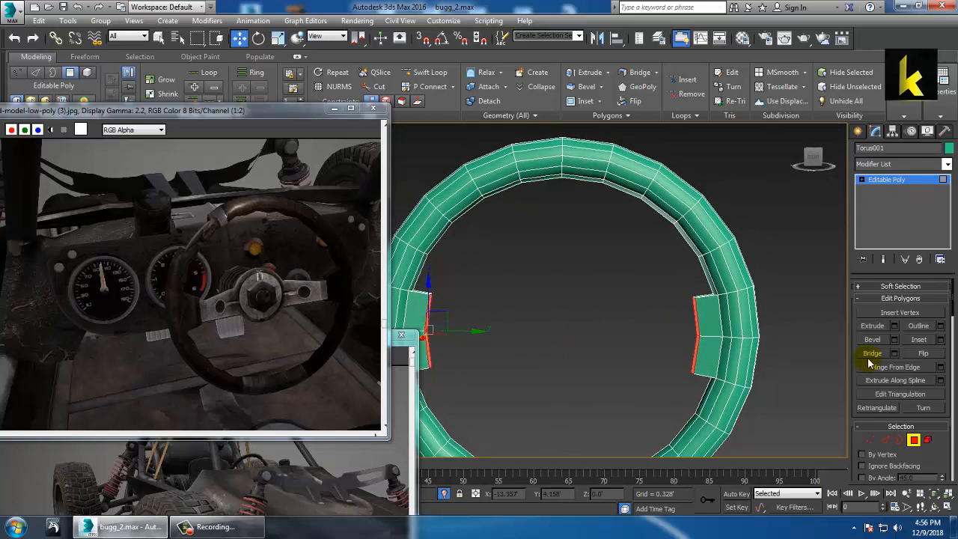
# Scale down the end faces of the two inward stubs slightly so both taper toward the wheel's centre
pyautogui.press('r')
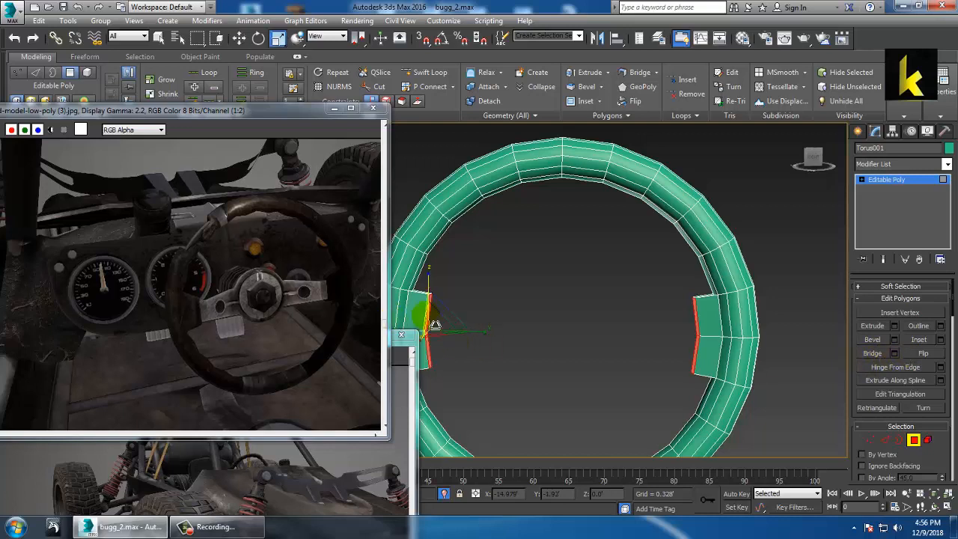
pyautogui.moveTo(439, 332); pyautogui.dragTo(492, 336)
pyautogui.scroll(-4, 561, 297)
pyautogui.keyDown('alt'); pyautogui.moveTo(561, 297); pyautogui.dragTo(569, 297, button='middle'); pyautogui.keyUp('alt')
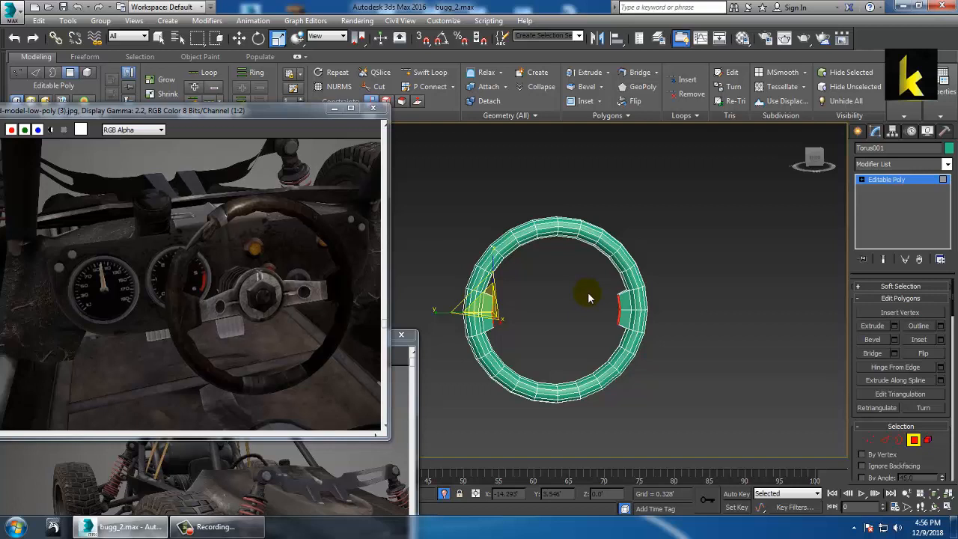
# Bridge the end faces of the two stubs with one segment to form a crossbar through the steering wheel
pyautogui.click(894, 353)
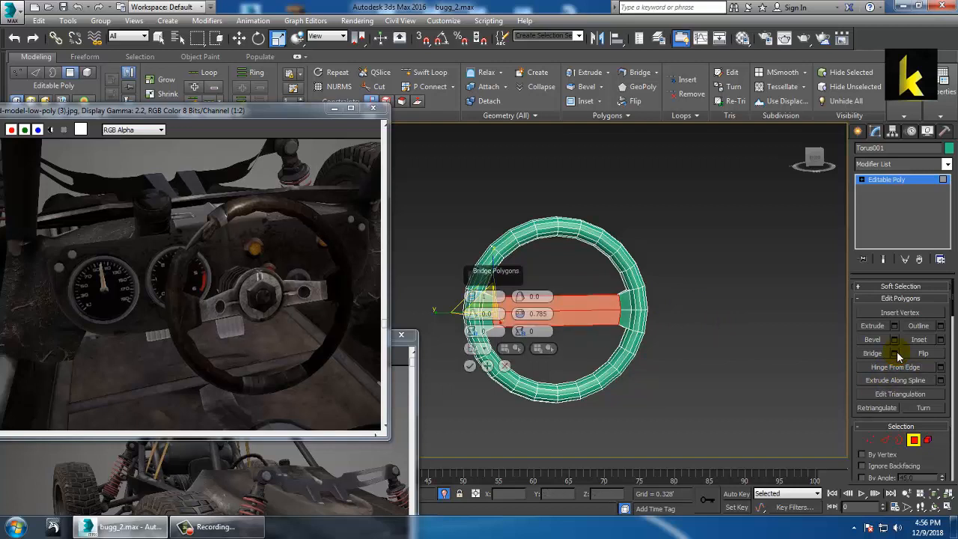
pyautogui.click(470, 366)
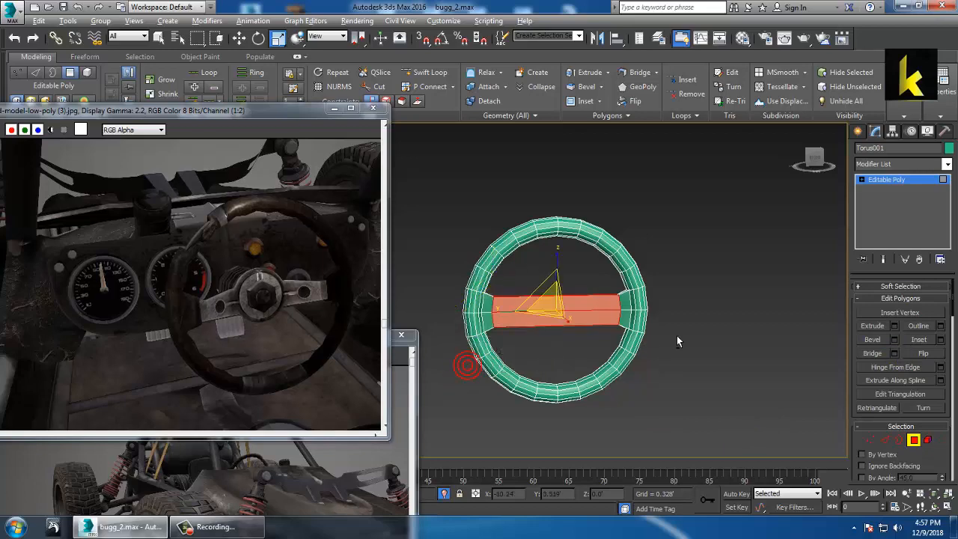
pyautogui.scroll(3, 710, 332)
pyautogui.scroll(2, 721, 329)
pyautogui.press('w')
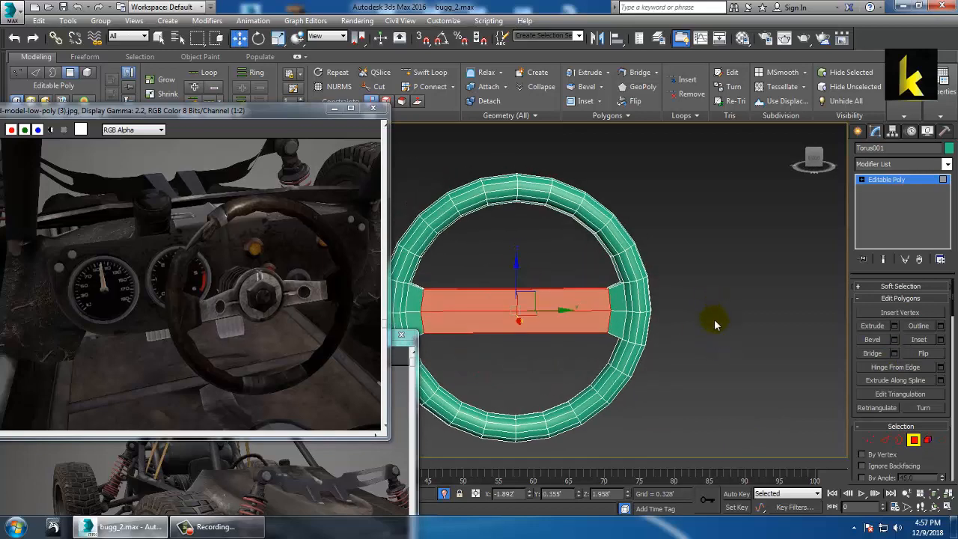
# Add two edge loops across the crossbar with Swift Loop, one on each side of its centre
pyautogui.click(432, 73)
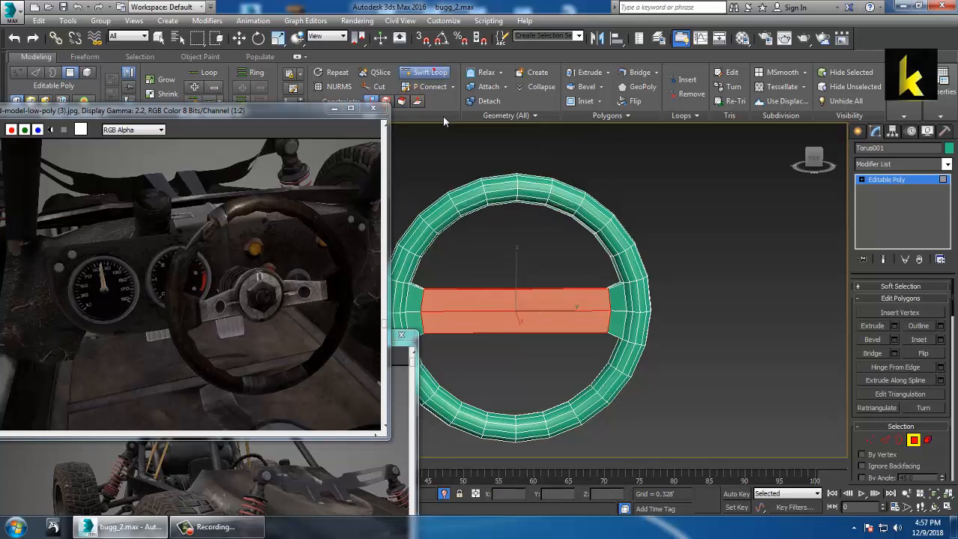
pyautogui.click(482, 310)
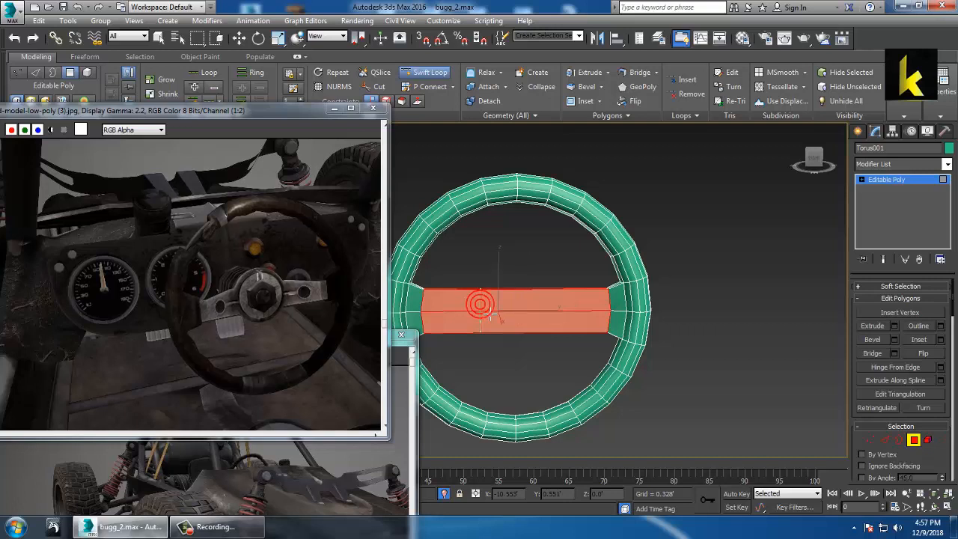
pyautogui.click(564, 307)
pyautogui.press('w')
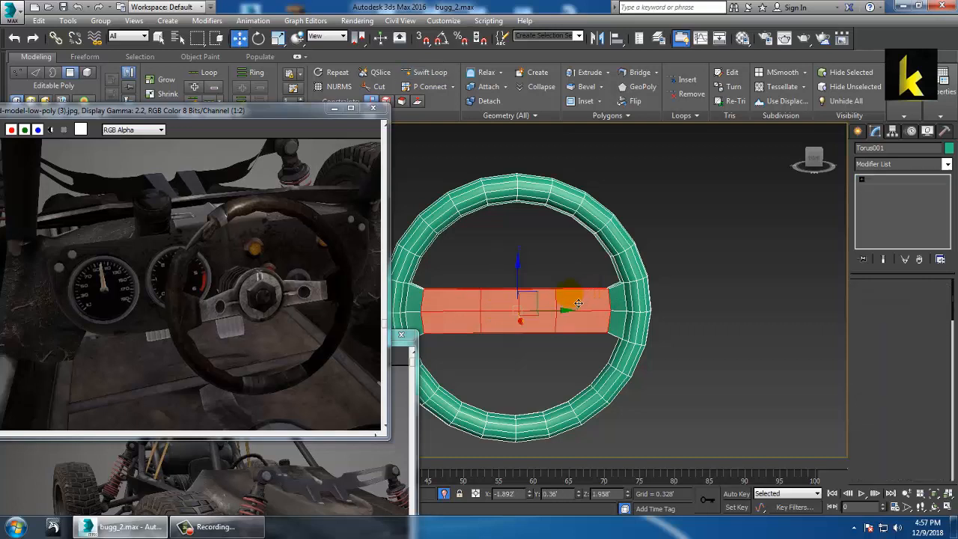
# Raise the upper vertices of both new crossbar loops to about Z 2.052' to widen its middle section
pyautogui.press('1')
pyautogui.moveTo(501, 304); pyautogui.dragTo(500, 299)
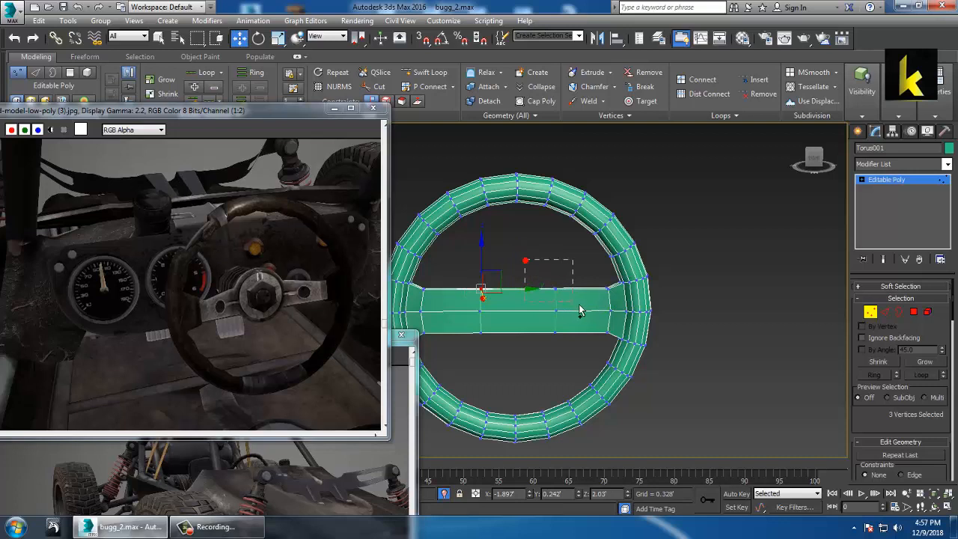
pyautogui.keyDown('ctrl'); pyautogui.moveTo(579, 312); pyautogui.dragTo(579, 312); pyautogui.keyUp('ctrl')
pyautogui.moveTo(527, 261); pyautogui.dragTo(530, 255)
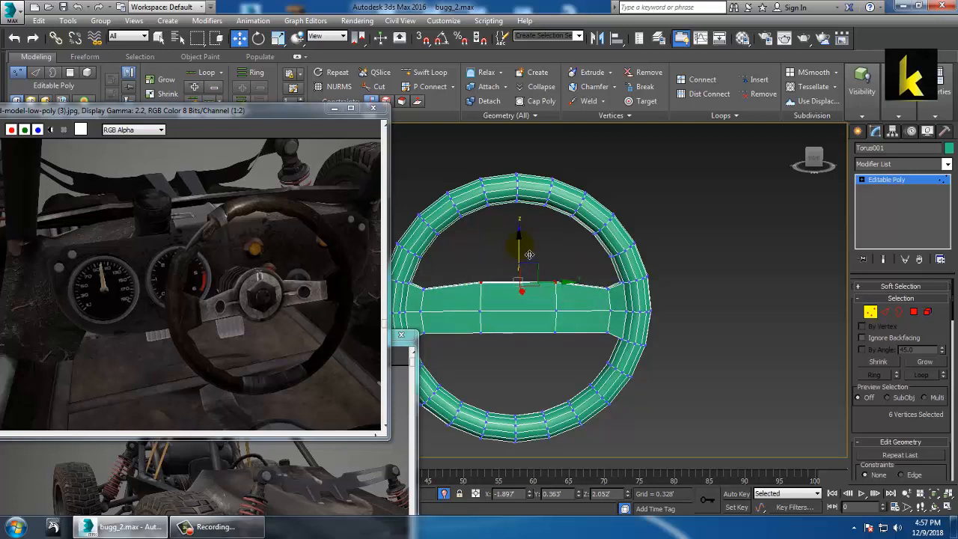
pyautogui.hotkey('alt', 'w')
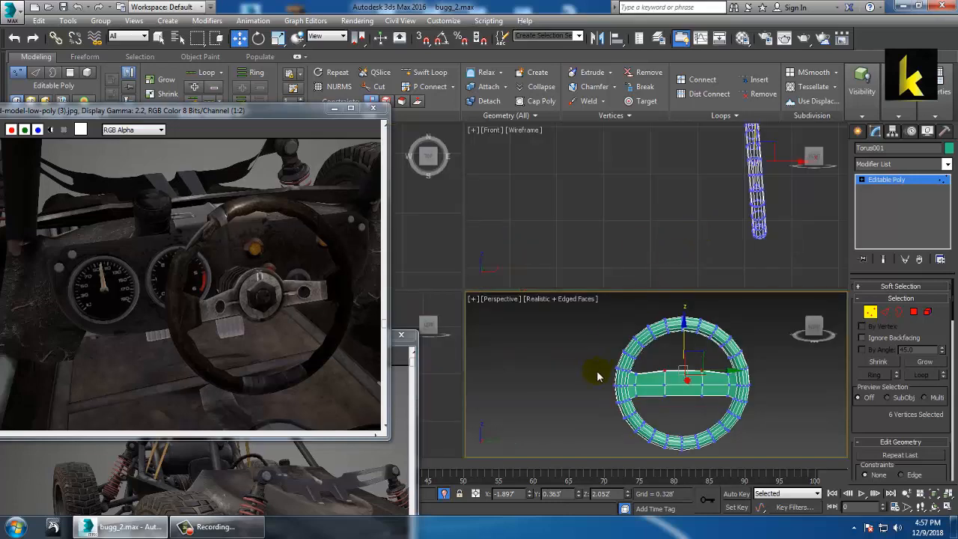
pyautogui.hotkey('alt', 'w')
# Create an AutoGrid sphere of about 0.081' radius centred on the front of the steering wheel crossbar
pyautogui.scroll(5, 614, 342)
pyautogui.moveTo(614, 338); pyautogui.dragTo(725, 362, button='middle')
pyautogui.click(858, 131)
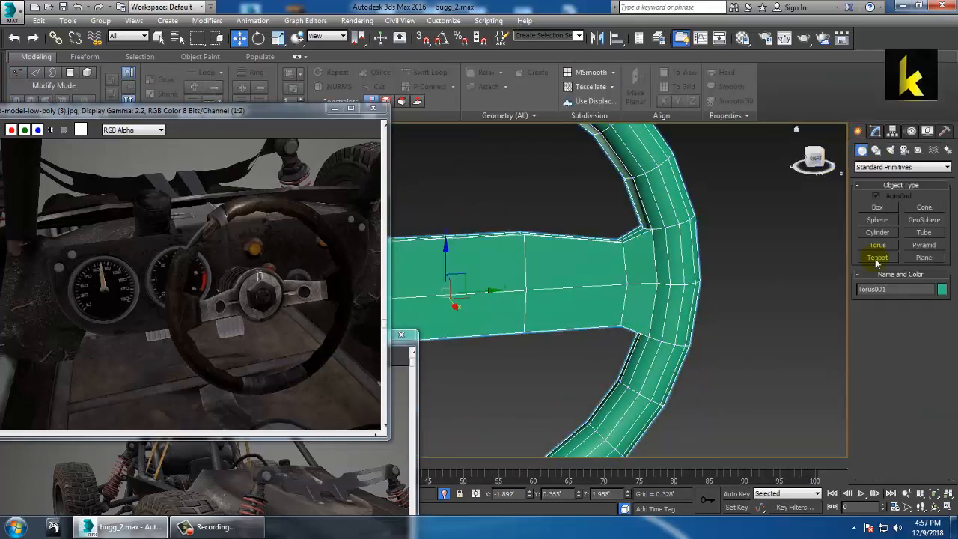
pyautogui.click(878, 220)
pyautogui.scroll(3, 616, 317)
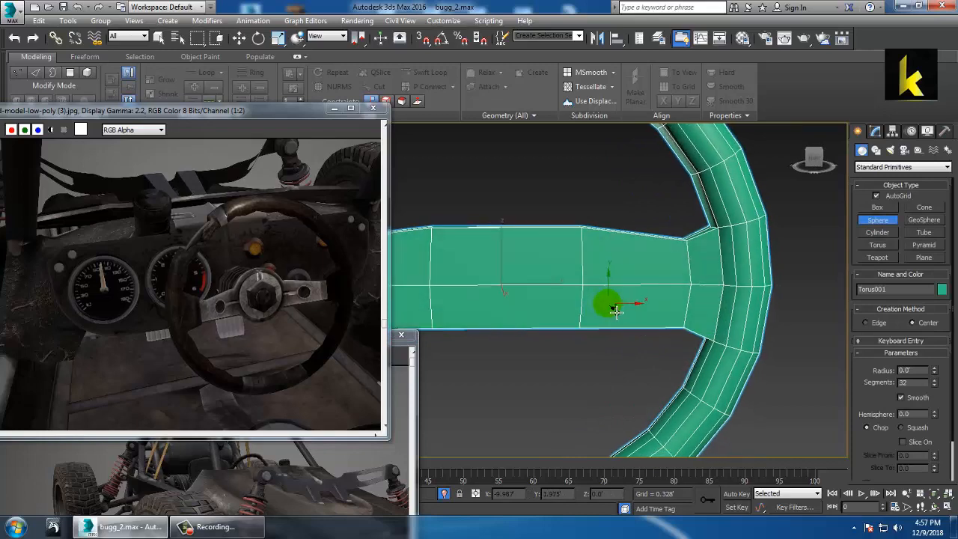
pyautogui.scroll(-3, 615, 311)
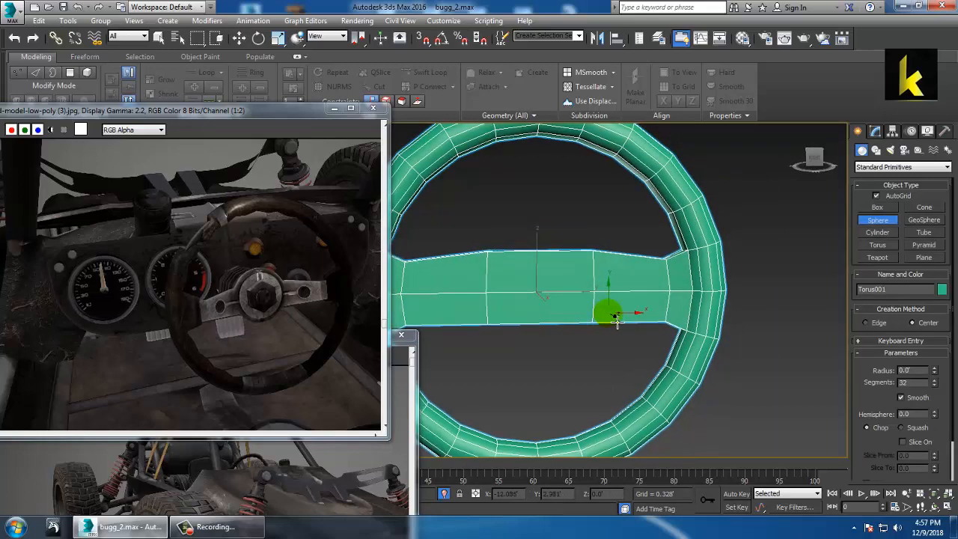
pyautogui.moveTo(540, 291); pyautogui.dragTo(573, 324)
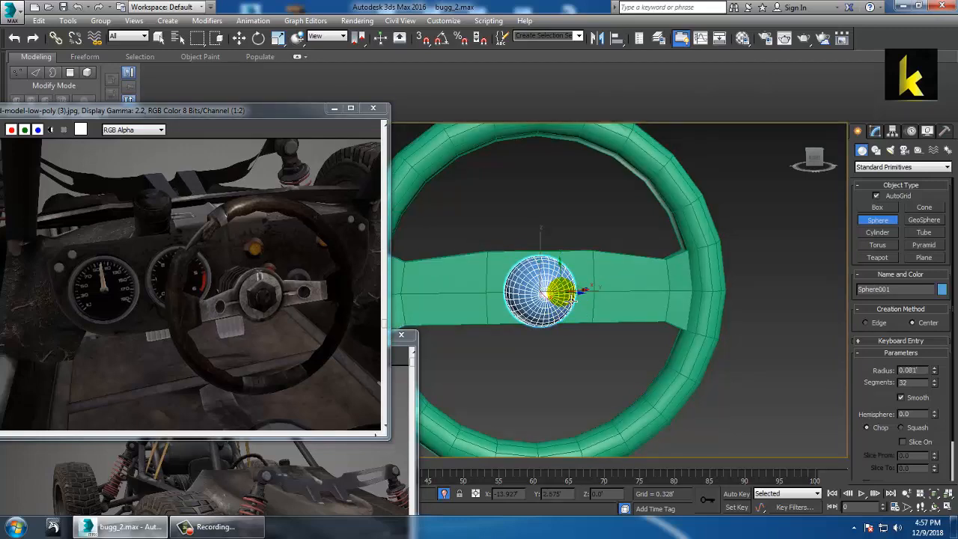
pyautogui.press('w')
pyautogui.keyDown('alt'); pyautogui.moveTo(573, 323); pyautogui.dragTo(584, 317, button='middle'); pyautogui.keyUp('alt')
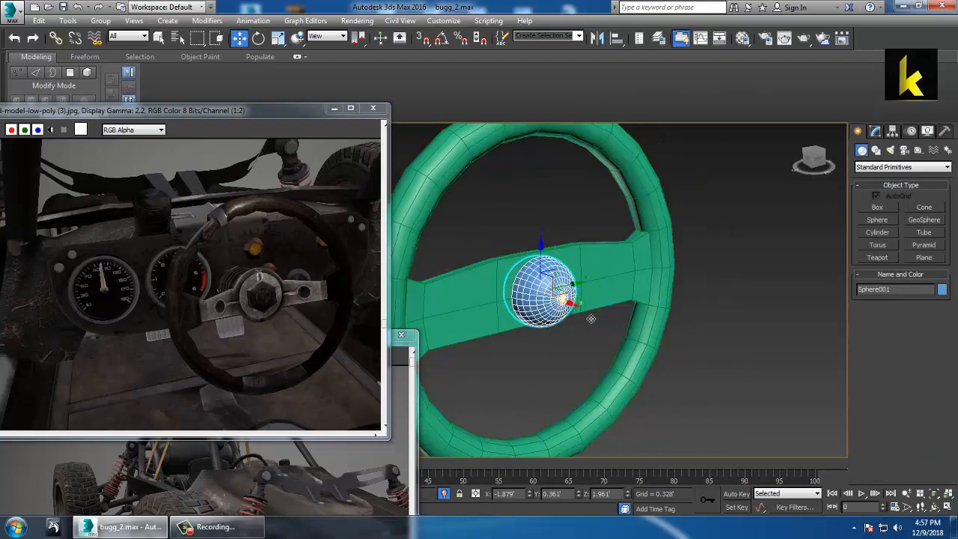
# Move the sphere forward off the crossbar to about X -1.728' and frame it in the Front view
pyautogui.moveTo(569, 306); pyautogui.dragTo(599, 328)
pyautogui.hotkey('alt', 'w')
pyautogui.hotkey('alt', 'w')
pyautogui.scroll(3, 711, 224)
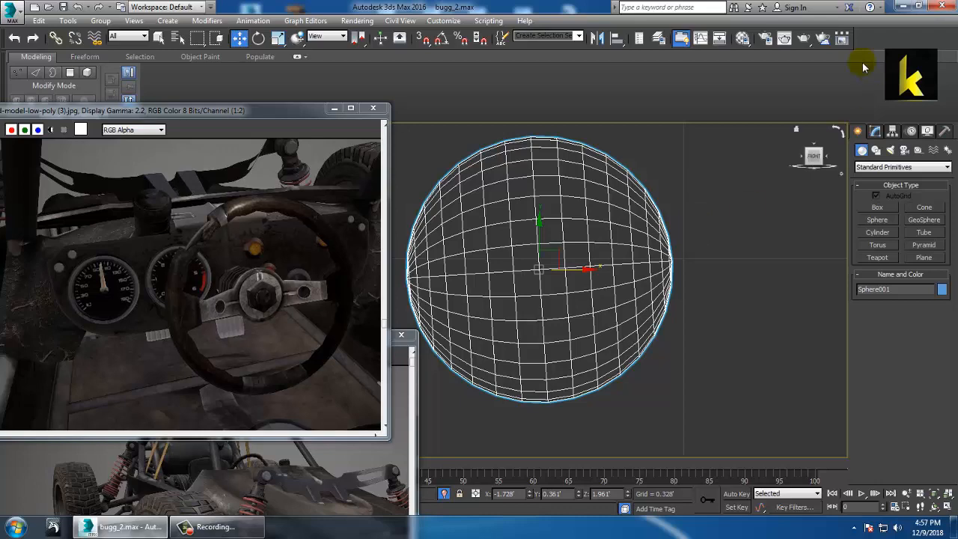
# Reduce the sphere's segments to 17
pyautogui.click(875, 131)
pyautogui.click(937, 319)
pyautogui.click(936, 319)
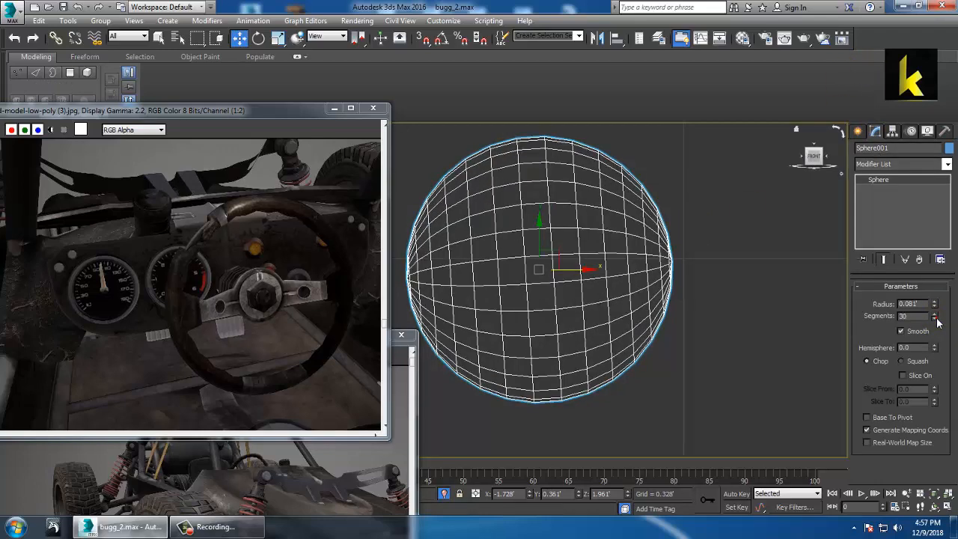
pyautogui.click(937, 319)
pyautogui.click(937, 319)
pyautogui.click(936, 319)
pyautogui.click(936, 319)
pyautogui.click(937, 319)
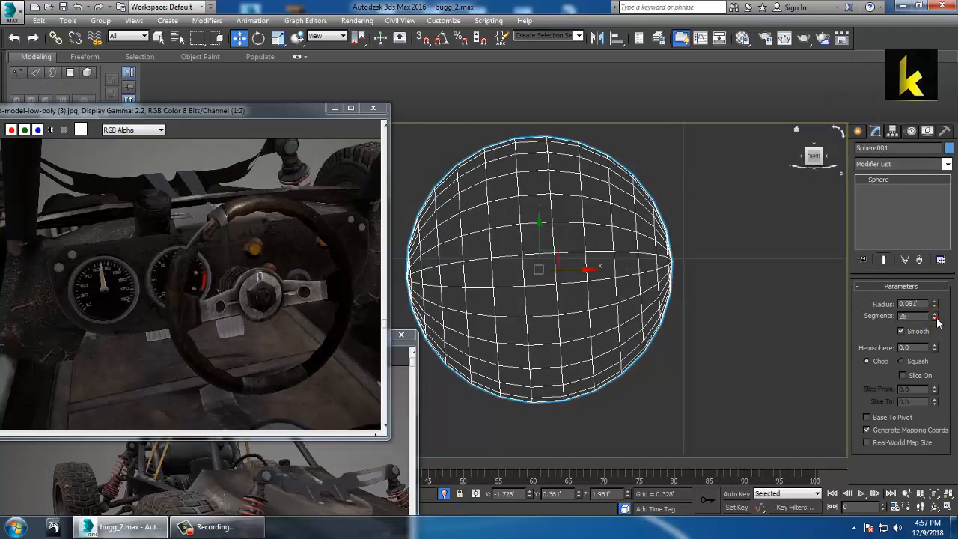
pyautogui.click(936, 319)
pyautogui.click(937, 318)
pyautogui.click(936, 319)
pyautogui.click(937, 319)
pyautogui.click(937, 319)
pyautogui.click(936, 319)
pyautogui.click(937, 318)
pyautogui.click(936, 319)
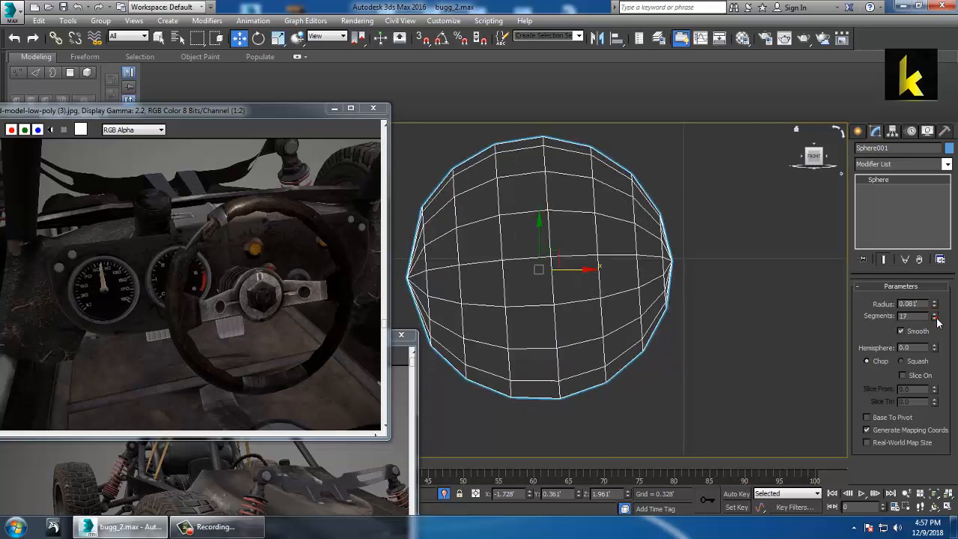
# Reduce the sphere's segments to 16 and convert it to an editable poly
pyautogui.click(935, 318)
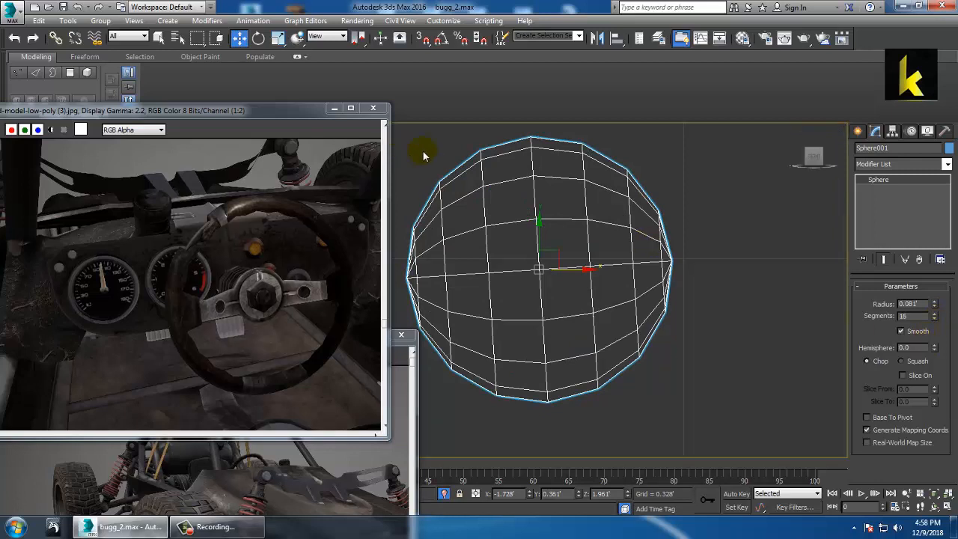
pyautogui.rightClick(562, 196)
pyautogui.moveTo(614, 304)
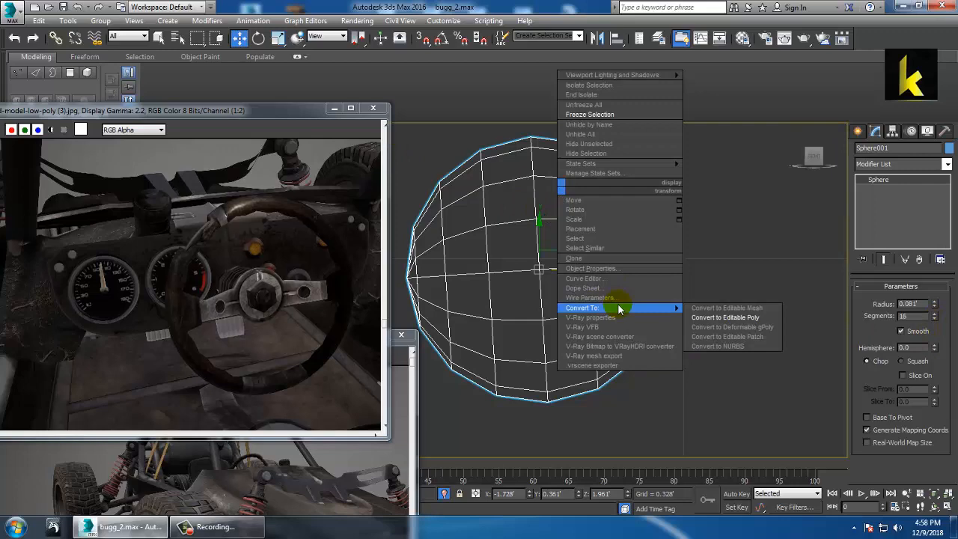
pyautogui.click(739, 324)
pyautogui.moveTo(672, 301); pyautogui.dragTo(694, 293, button='middle')
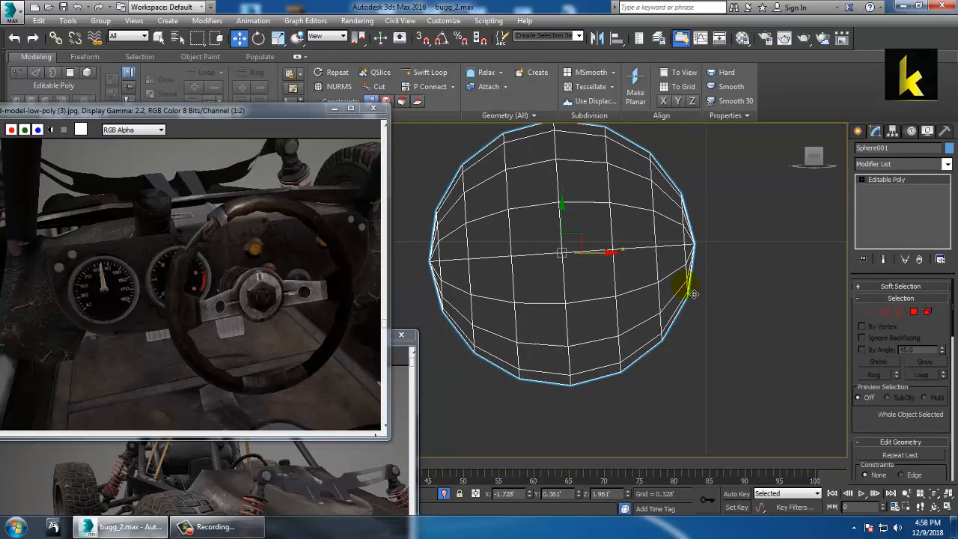
# Lasso-select the polygons of the sphere half facing the crossbar, delete them, and return to object level
pyautogui.click(198, 40)
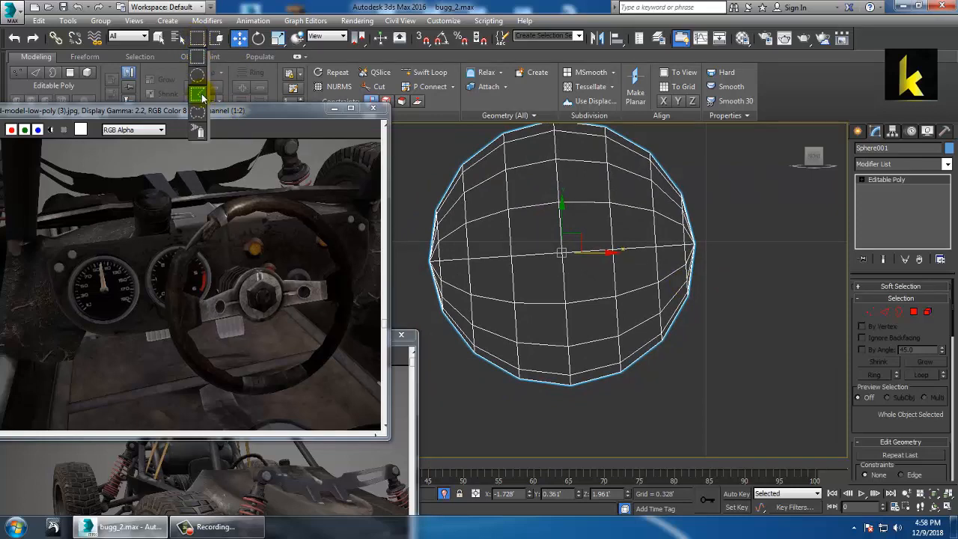
pyautogui.click(199, 112)
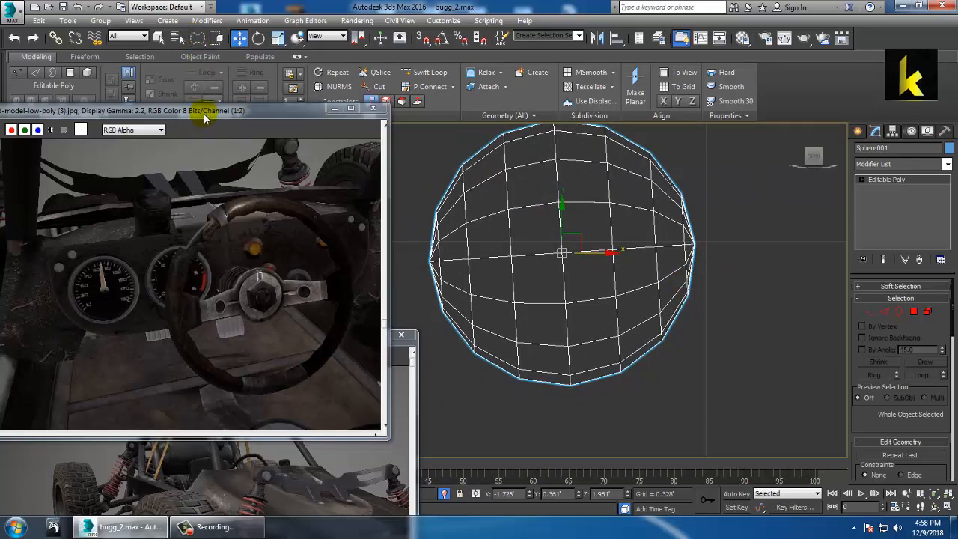
pyautogui.click(912, 311)
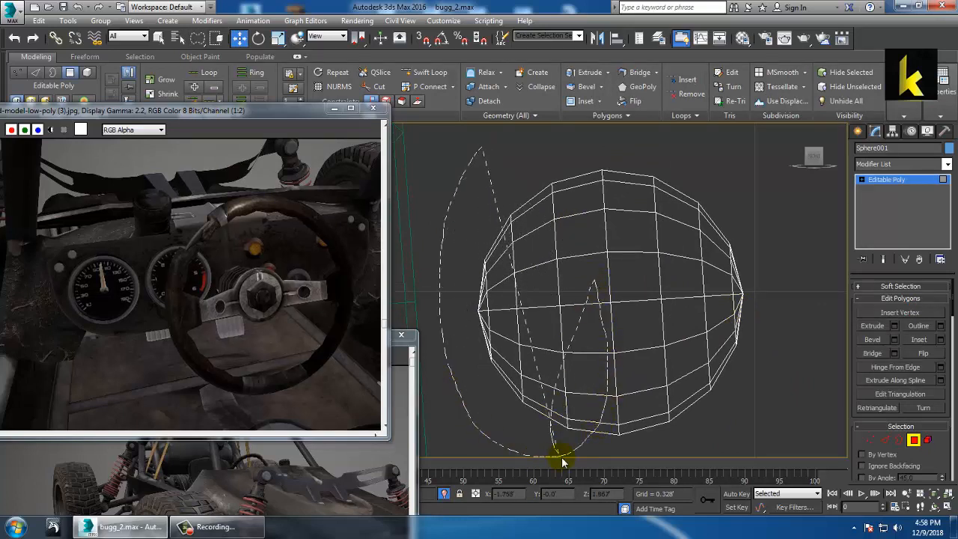
pyautogui.moveTo(581, 274); pyautogui.dragTo(540, 175)
pyautogui.press('Delete')
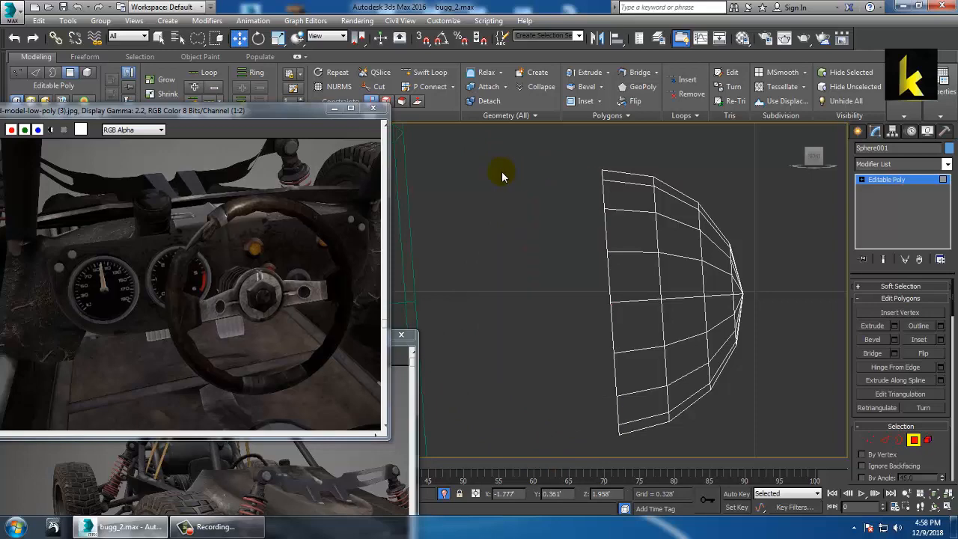
pyautogui.hotkey('alt', 'w')
pyautogui.hotkey('alt', 'w')
pyautogui.keyDown('alt'); pyautogui.moveTo(679, 299); pyautogui.dragTo(654, 299, button='middle'); pyautogui.keyUp('alt')
pyautogui.click(889, 181)
# Flatten the half sphere's depth to about 63 percent and place it against the crossbar at about X -1.885', Z 1.968'
pyautogui.keyDown('alt'); pyautogui.moveTo(581, 272); pyautogui.dragTo(552, 278, button='middle'); pyautogui.keyUp('alt')
pyautogui.press('r')
pyautogui.moveTo(579, 323); pyautogui.dragTo(526, 297)
pyautogui.press('w')
pyautogui.keyDown('alt'); pyautogui.moveTo(563, 291); pyautogui.dragTo(489, 282, button='middle'); pyautogui.keyUp('alt')
pyautogui.scroll(2, 549, 286)
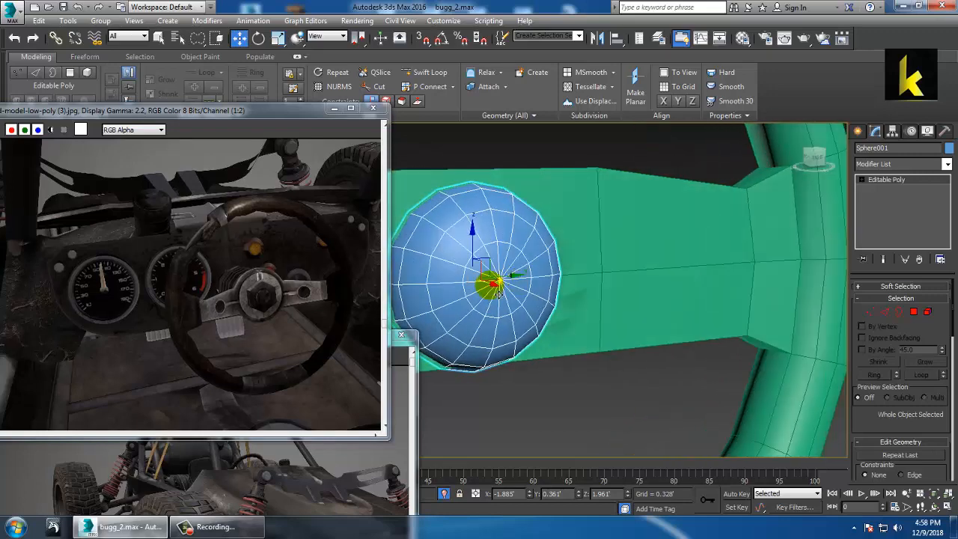
pyautogui.scroll(2, 465, 256)
pyautogui.moveTo(483, 247); pyautogui.dragTo(480, 236)
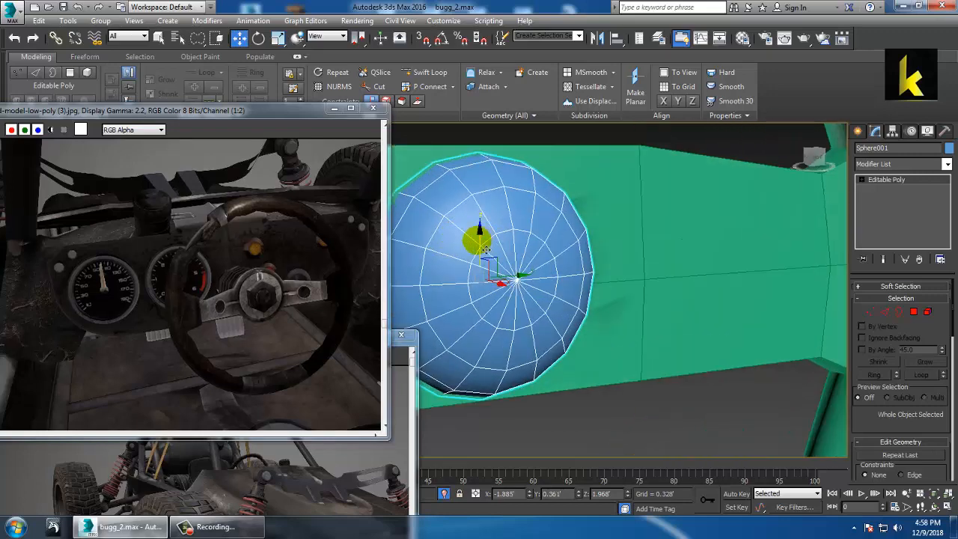
# Scale the flattened hub dome up uniformly to about 110 percent so it covers more of the crossbar's height
pyautogui.scroll(-2, 474, 244)
pyautogui.scroll(2, 465, 245)
pyautogui.moveTo(473, 254); pyautogui.dragTo(525, 253, button='middle')
pyautogui.keyDown('alt'); pyautogui.moveTo(526, 253); pyautogui.dragTo(519, 252, button='middle'); pyautogui.keyUp('alt')
pyautogui.scroll(-2, 578, 253)
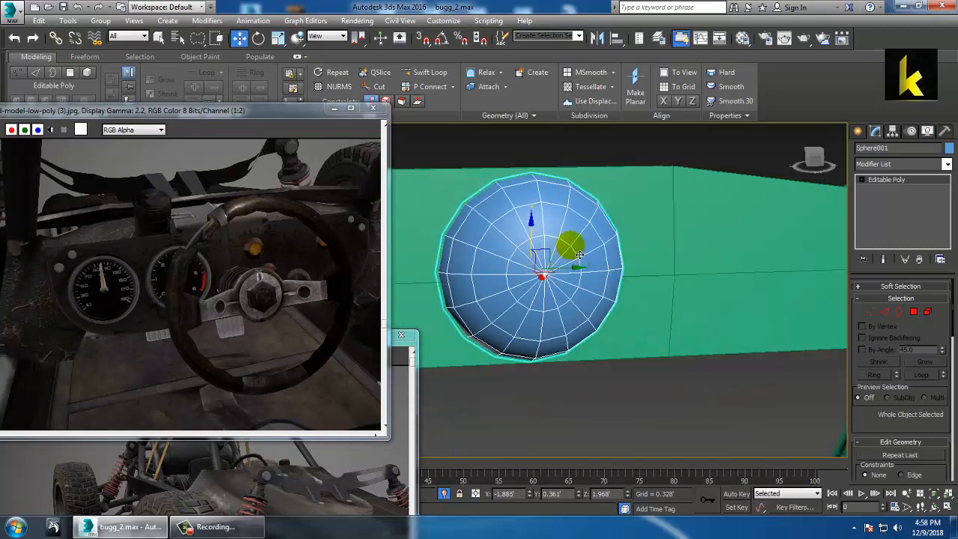
pyautogui.keyDown('alt'); pyautogui.moveTo(580, 255); pyautogui.dragTo(567, 256, button='middle'); pyautogui.keyUp('alt')
pyautogui.scroll(2, 567, 256)
pyautogui.press('r')
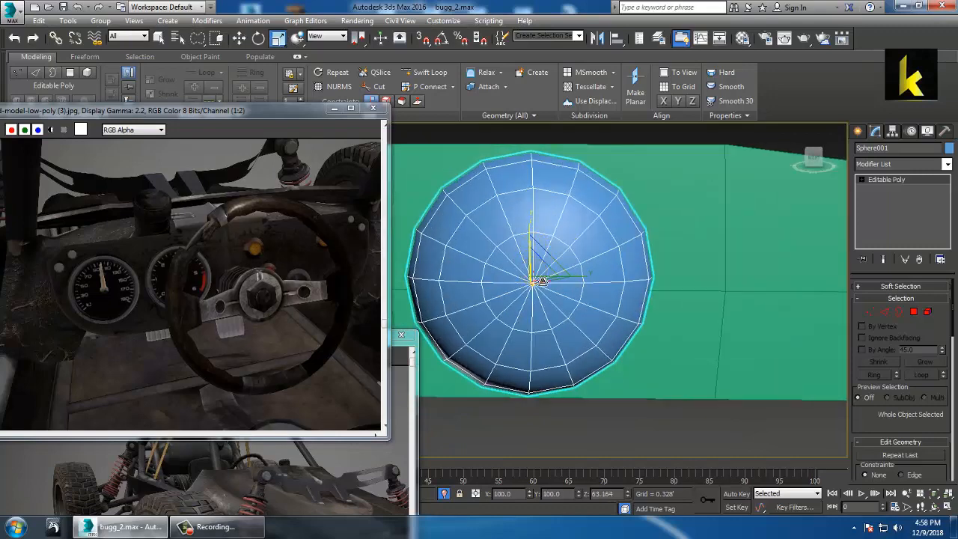
pyautogui.moveTo(533, 271); pyautogui.dragTo(534, 285)
pyautogui.hotkey('ctrl', 'z')
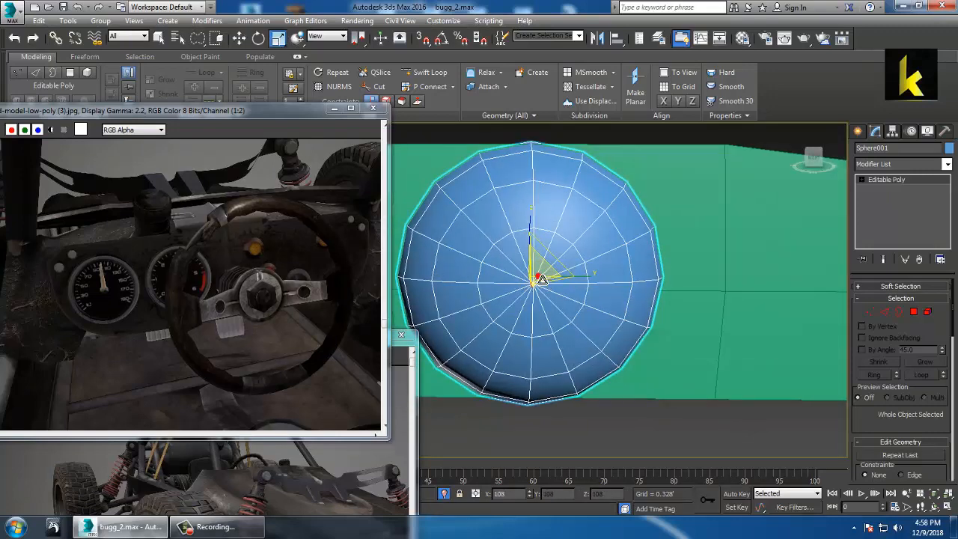
pyautogui.scroll(-5, 578, 289)
pyautogui.moveTo(578, 290); pyautogui.dragTo(661, 301, button='middle')
pyautogui.scroll(8, 614, 289)
pyautogui.scroll(-7, 649, 291)
pyautogui.scroll(4, 623, 308)
pyautogui.scroll(5, 537, 290)
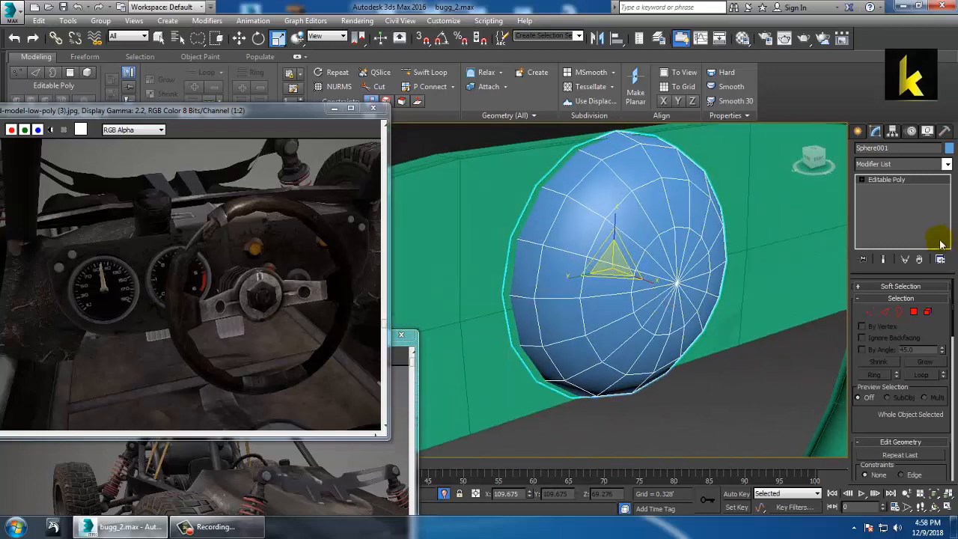
# Insert an edge loop around the hub dome close to its open back rim with Swift Loop
pyautogui.click(427, 76)
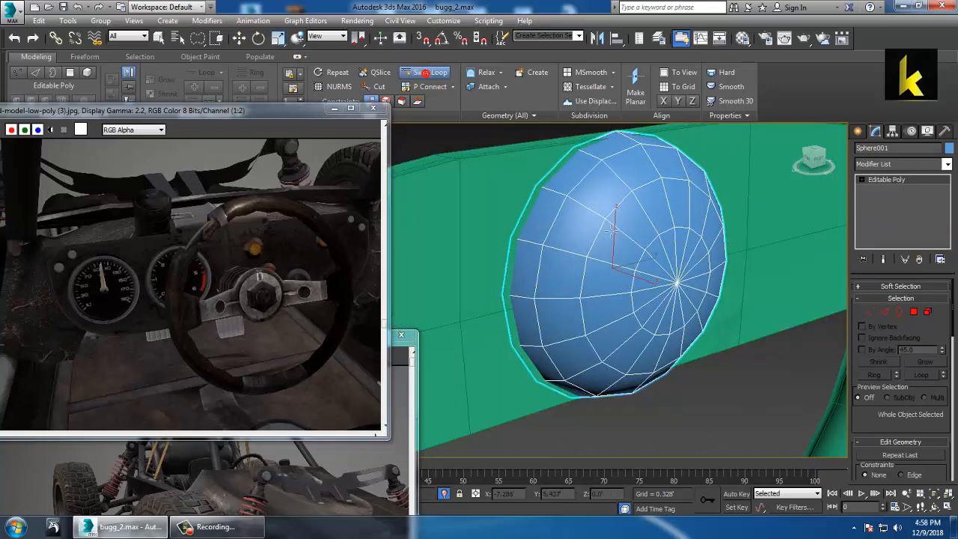
pyautogui.keyDown('alt'); pyautogui.moveTo(584, 223); pyautogui.dragTo(615, 226, button='middle'); pyautogui.keyUp('alt')
pyautogui.click(552, 263)
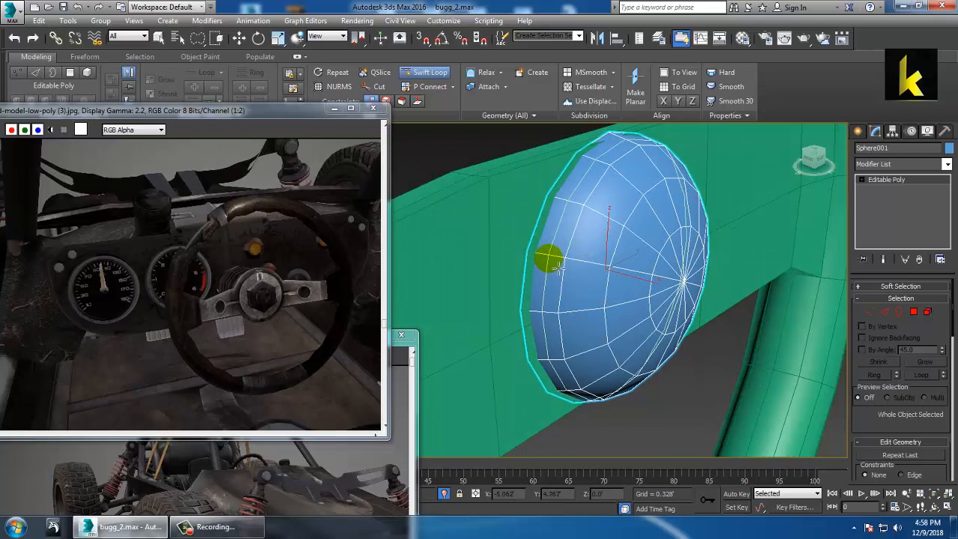
pyautogui.press('w')
# Select the ring of edges between the new loop and the back rim, and convert it to a polygon band selection
pyautogui.click(883, 314)
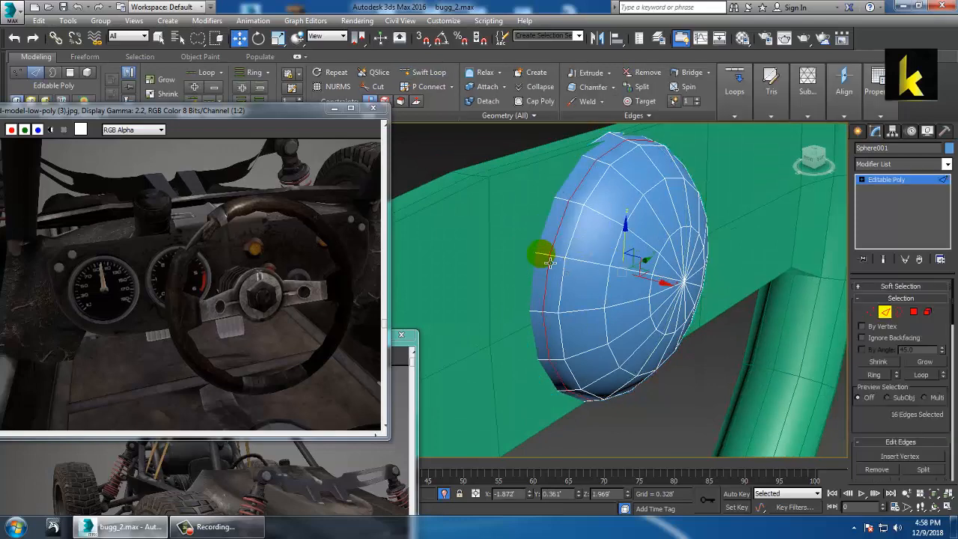
pyautogui.click(550, 262)
pyautogui.moveTo(550, 262)
pyautogui.keyDown('alt'); pyautogui.mouseDown(button='middle')
pyautogui.moveTo(598, 261)
pyautogui.moveTo(563, 260)
pyautogui.mouseUp(button='middle'); pyautogui.keyUp('alt')
pyautogui.doubleClick(563, 261)
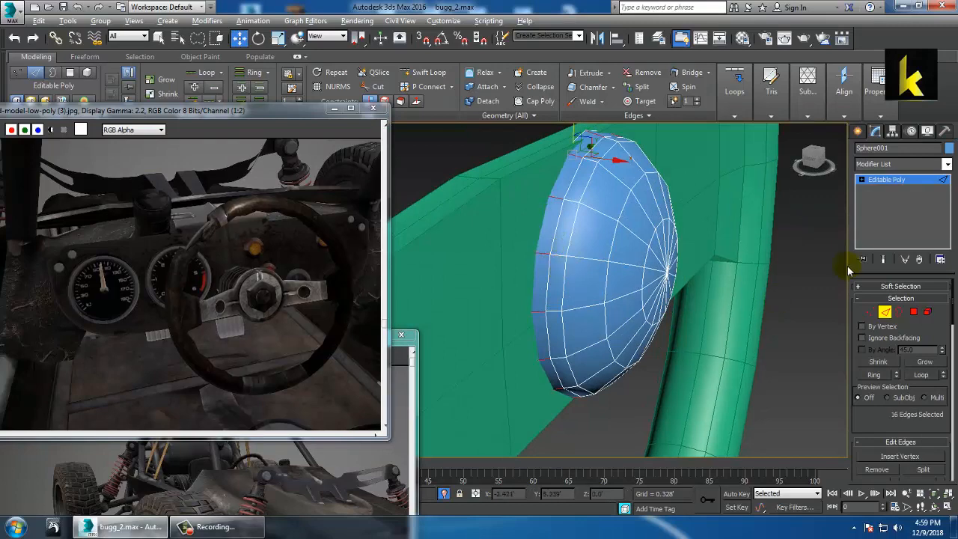
pyautogui.keyDown('ctrl'); pyautogui.click(914, 312); pyautogui.keyUp('ctrl')
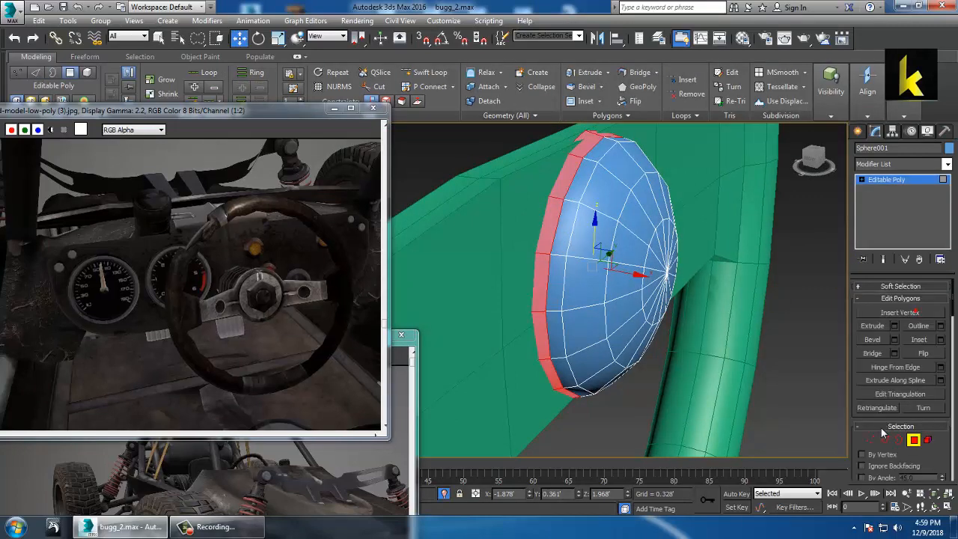
# Extrude the polygon band slightly outward by Local Normal to form a thin flange around the hub's base
pyautogui.click(895, 327)
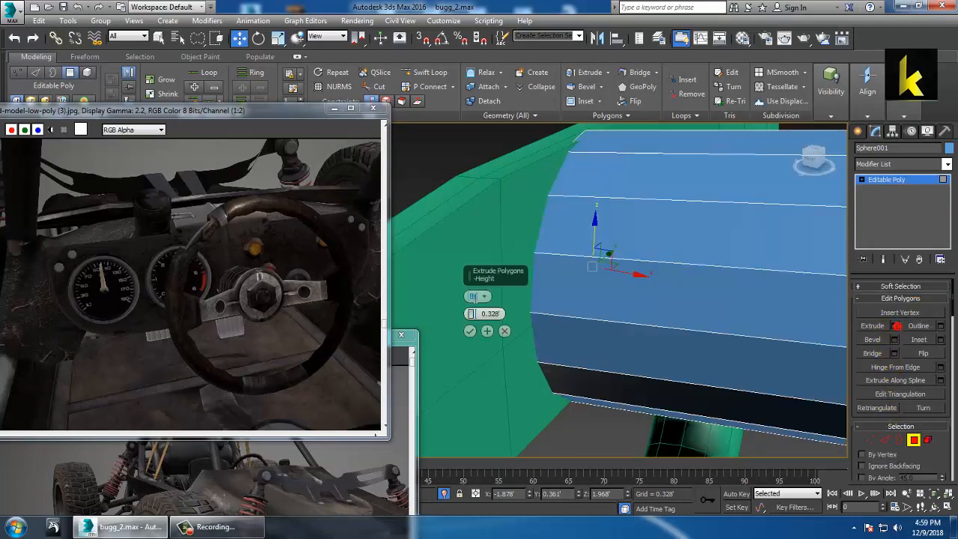
pyautogui.click(476, 296)
pyautogui.click(513, 313)
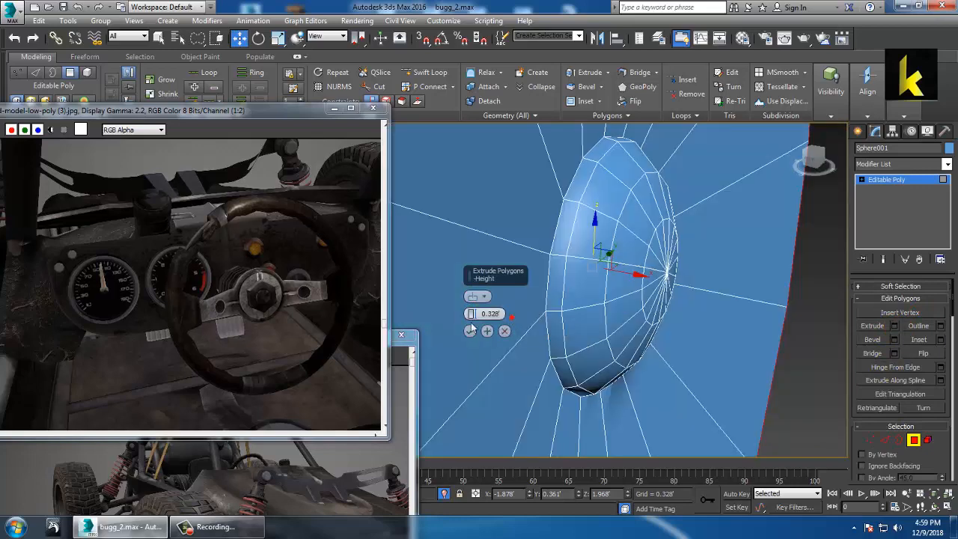
pyautogui.moveTo(470, 313); pyautogui.dragTo(488, 367)
pyautogui.click(470, 332)
pyautogui.click(423, 172)
pyautogui.scroll(-6, 510, 218)
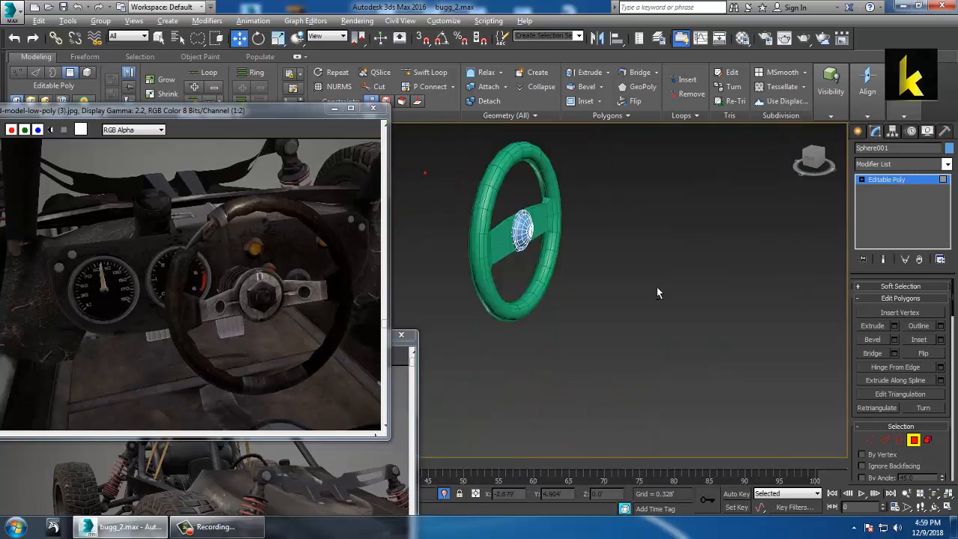
pyautogui.keyDown('alt'); pyautogui.moveTo(658, 289); pyautogui.dragTo(620, 297, button='middle'); pyautogui.keyUp('alt')
pyautogui.scroll(4, 592, 277)
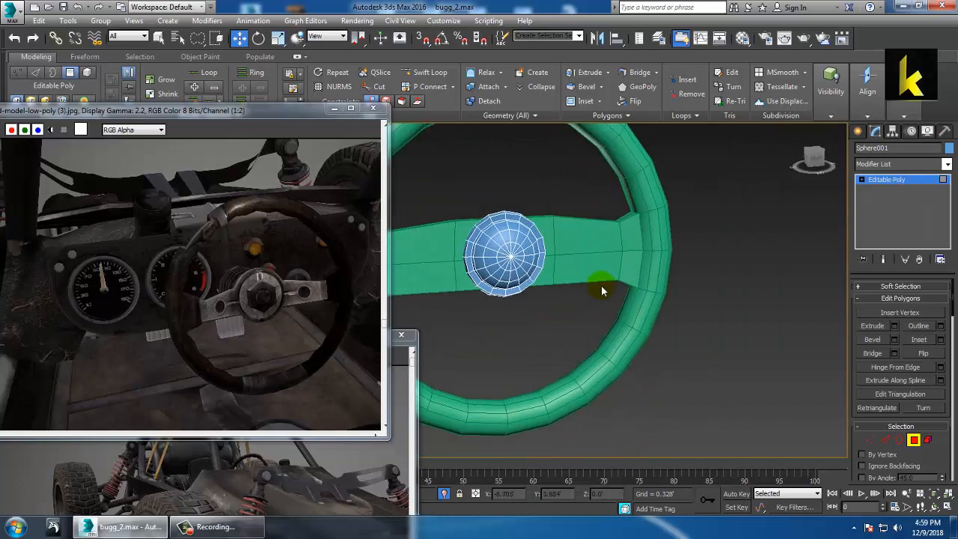
# Select both the steering wheel and the hub at object level and set their object color to light grey
pyautogui.hotkey('ctrl', 'a')
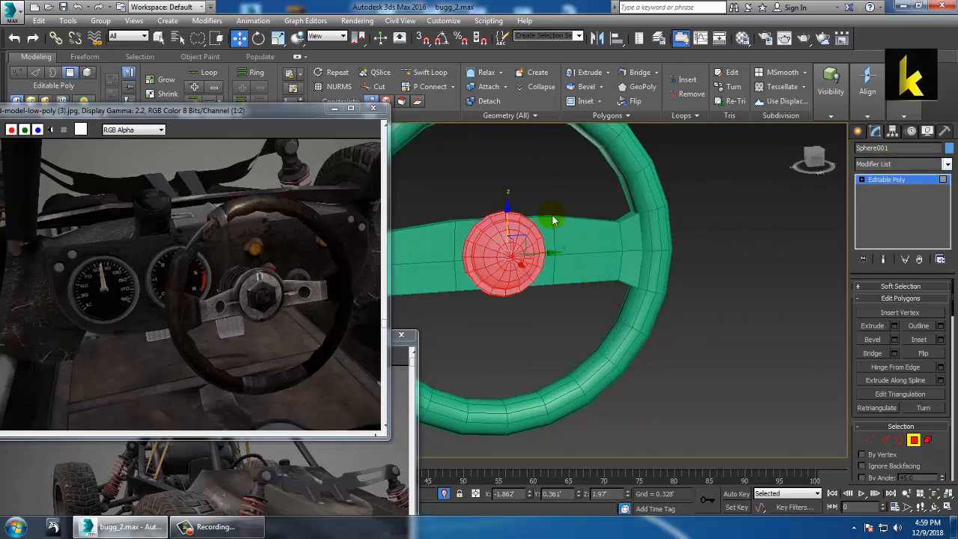
pyautogui.click(887, 179)
pyautogui.hotkey('ctrl', 'a')
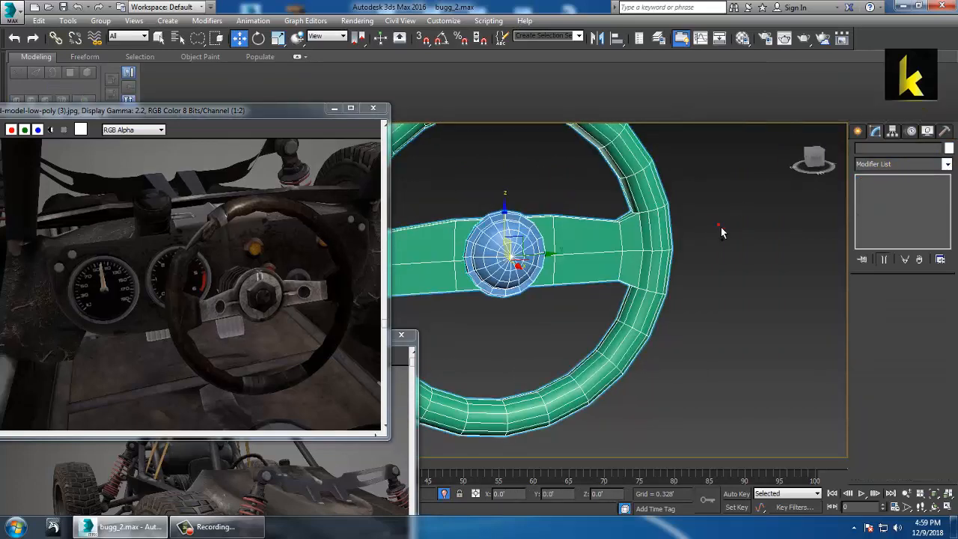
pyautogui.click(718, 224)
pyautogui.click(948, 149)
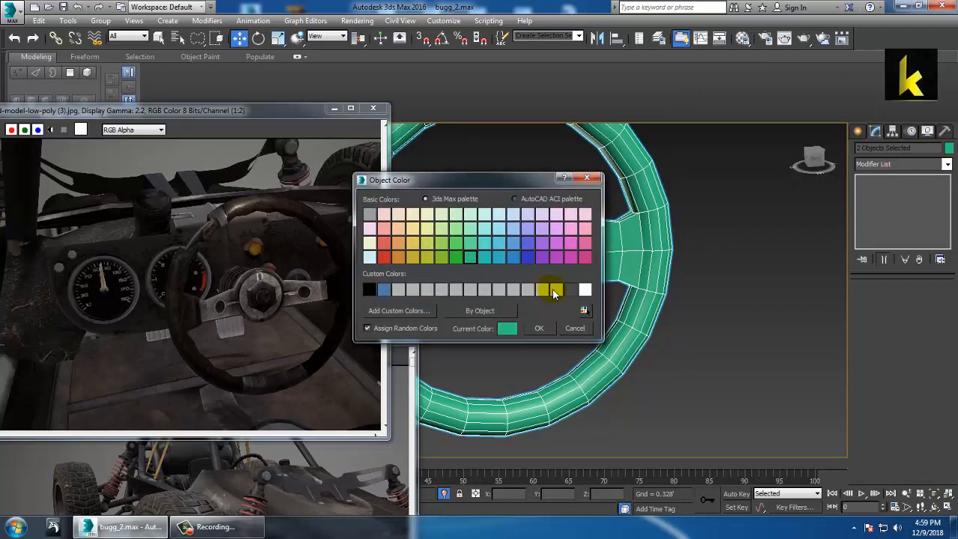
pyautogui.click(540, 329)
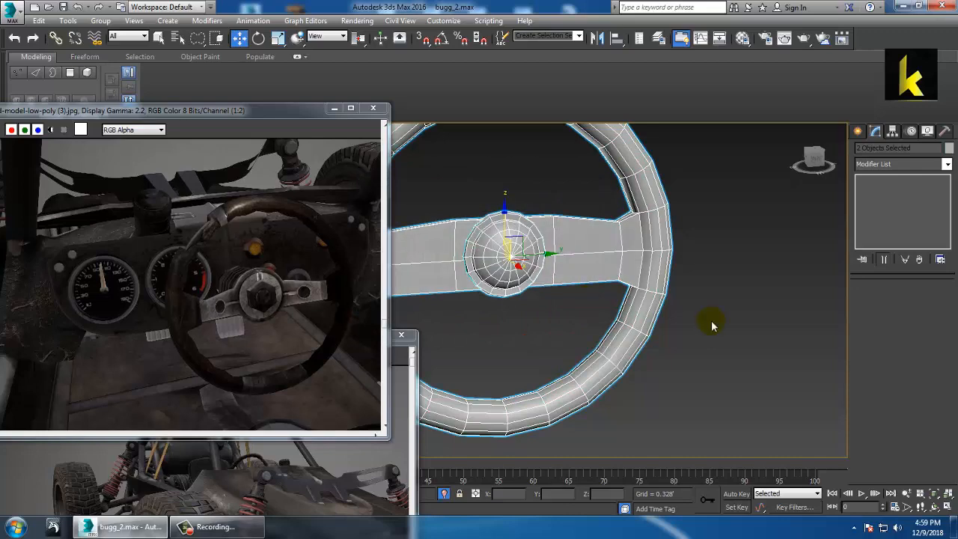
pyautogui.click(813, 221)
# Select the steering wheel rim object and switch to editing its vertices
pyautogui.keyDown('alt'); pyautogui.moveTo(643, 285); pyautogui.dragTo(622, 292, button='middle'); pyautogui.keyUp('alt')
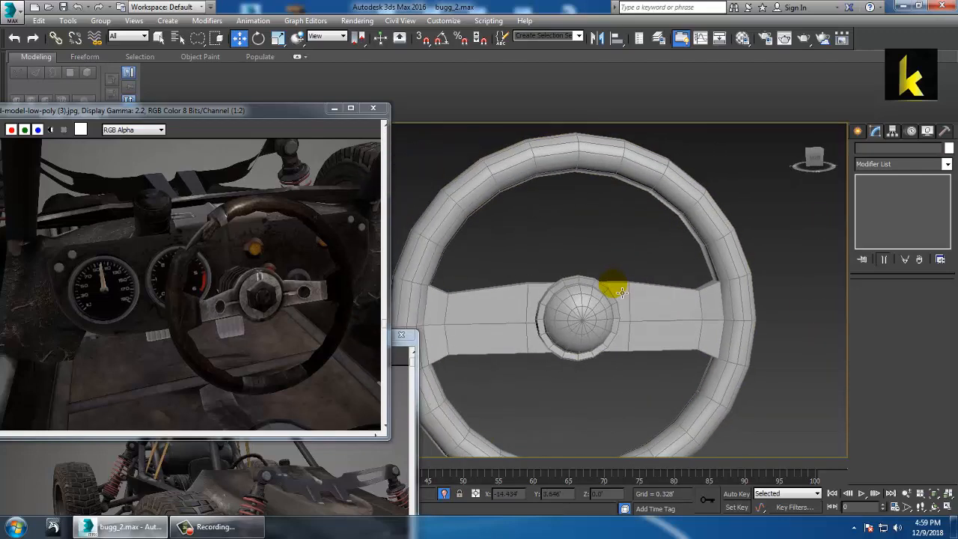
pyautogui.click(542, 163)
pyautogui.moveTo(516, 153); pyautogui.dragTo(549, 183, button='middle')
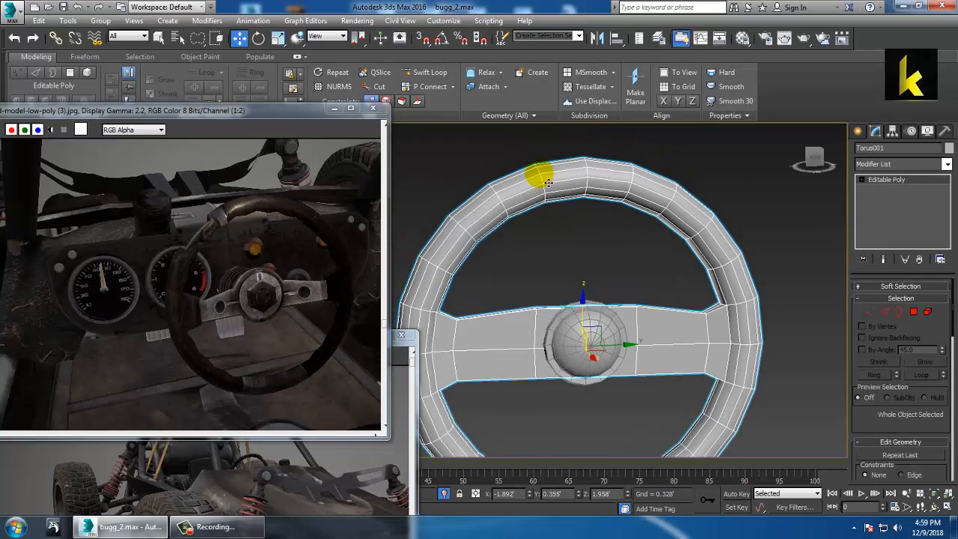
pyautogui.hotkey('alt', 'w')
pyautogui.moveTo(788, 355); pyautogui.dragTo(738, 353, button='middle')
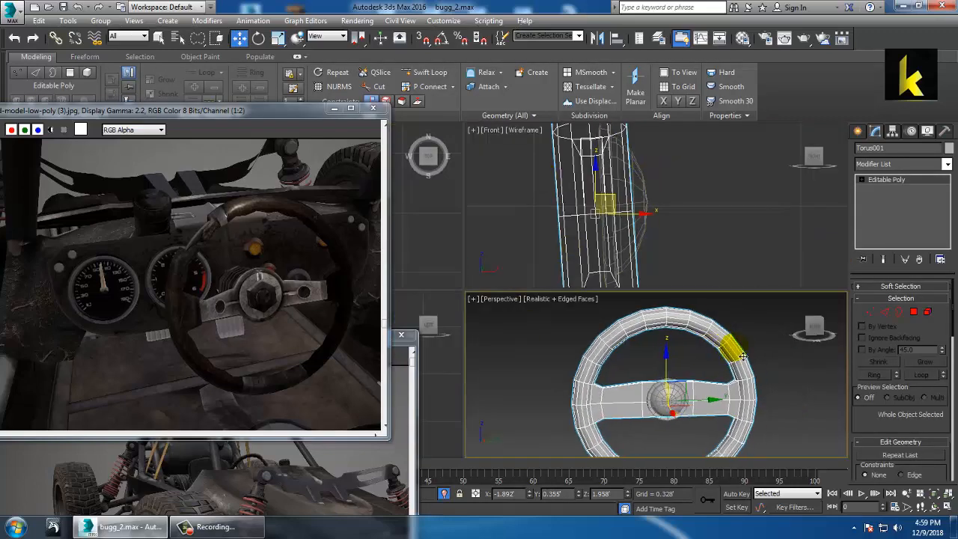
pyautogui.hotkey('alt', 'w')
pyautogui.moveTo(664, 325); pyautogui.dragTo(696, 325, button='middle')
pyautogui.click(872, 309)
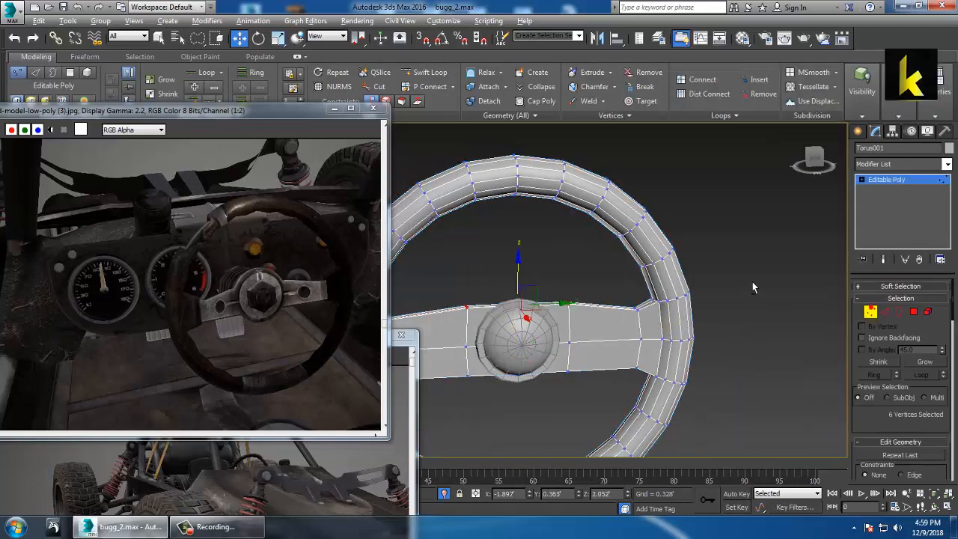
pyautogui.moveTo(640, 243); pyautogui.dragTo(694, 260, button='middle')
pyautogui.scroll(5, 536, 218)
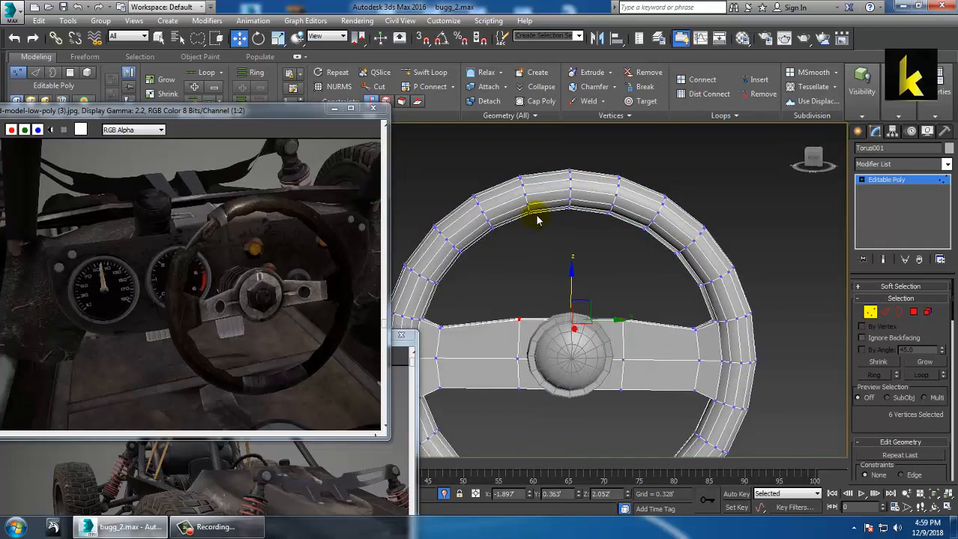
# Frame the wheel's upper rim and crossbar in the wireframe side view and select the inner rim vertices beside the top centre
pyautogui.hotkey('alt', 'w')
pyautogui.moveTo(426, 316); pyautogui.dragTo(449, 295, button='middle')
pyautogui.middleClick(469, 283)
pyautogui.middleClick(428, 388)
pyautogui.hotkey('alt', 'w')
pyautogui.moveTo(545, 326); pyautogui.dragTo(611, 264, button='middle')
pyautogui.scroll(-7, 611, 263)
pyautogui.scroll(2, 612, 261)
pyautogui.scroll(2, 613, 259)
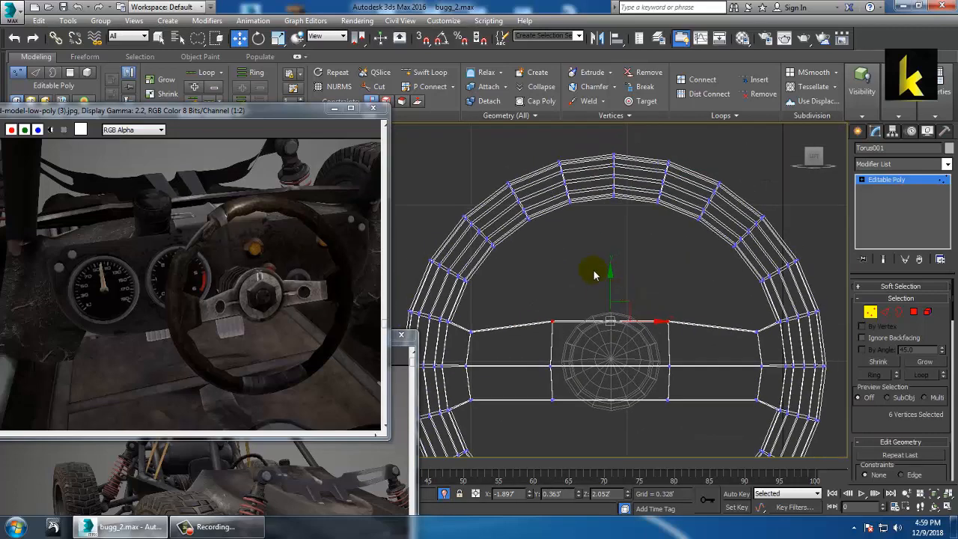
pyautogui.scroll(2, 568, 217)
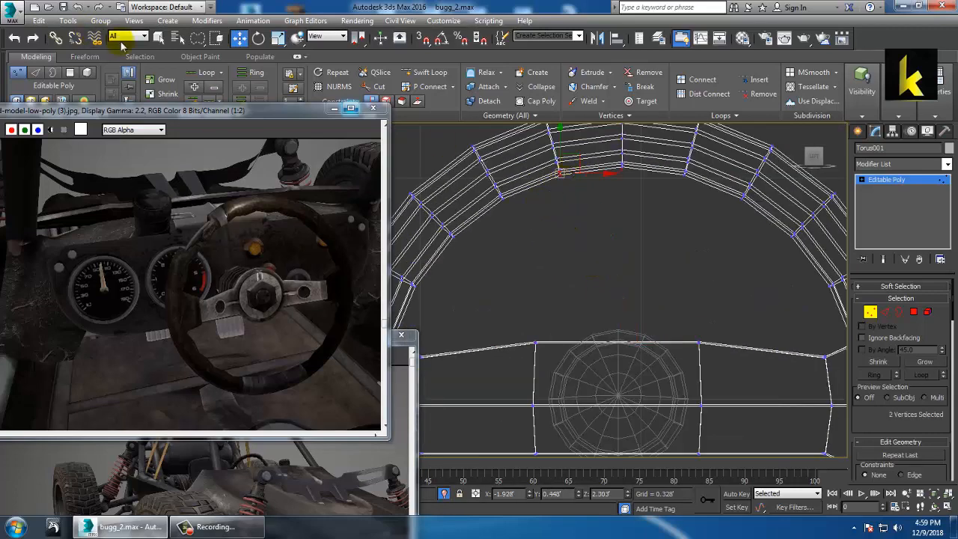
# Using rectangular selection, pick alternating vertex groups along the steering wheel rim's inner edge and scale them slightly inward
pyautogui.moveTo(198, 39); pyautogui.dragTo(197, 58)
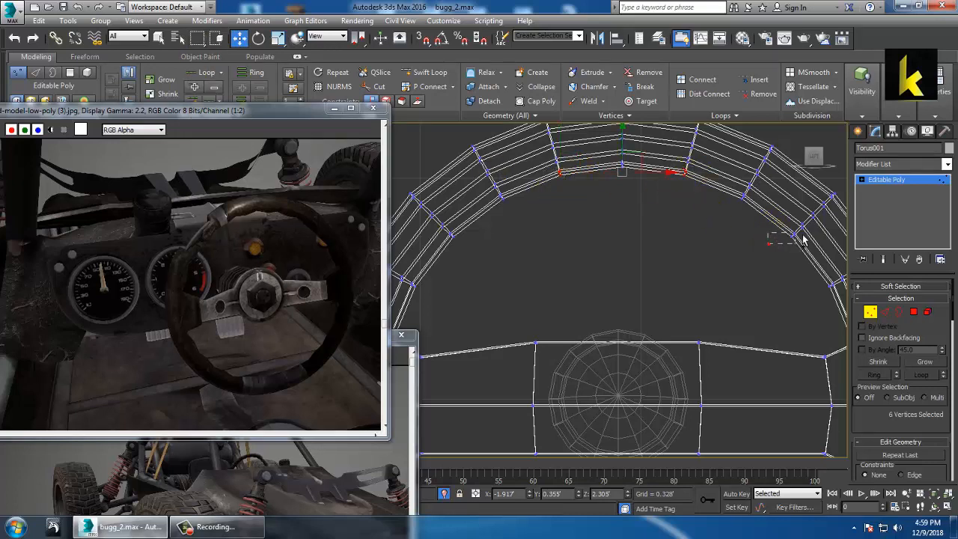
pyautogui.keyDown('ctrl'); pyautogui.moveTo(803, 239); pyautogui.dragTo(804, 230); pyautogui.keyUp('ctrl')
pyautogui.moveTo(755, 245); pyautogui.dragTo(694, 182, button='middle')
pyautogui.moveTo(760, 285); pyautogui.dragTo(755, 262, button='middle')
pyautogui.moveTo(760, 452); pyautogui.dragTo(732, 257, button='middle')
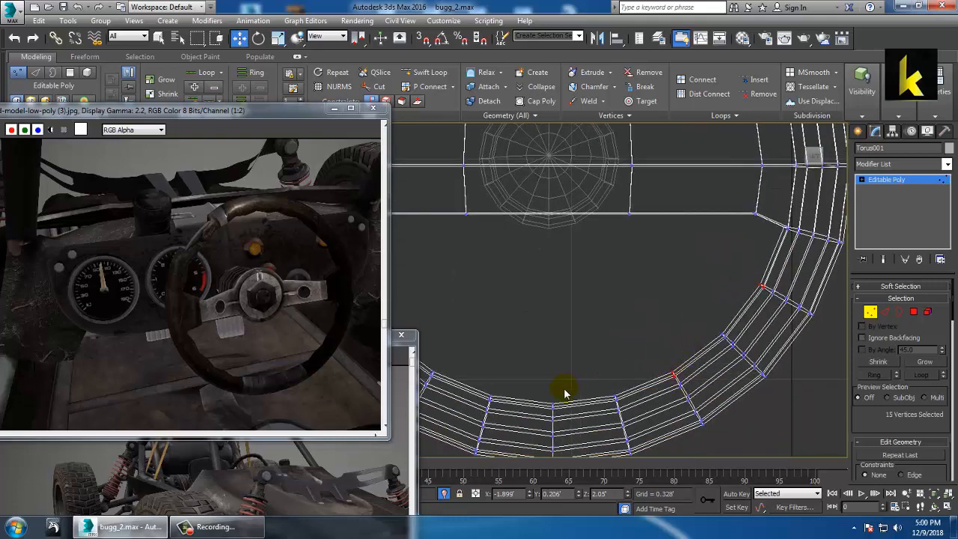
pyautogui.moveTo(552, 333); pyautogui.dragTo(653, 313, button='middle')
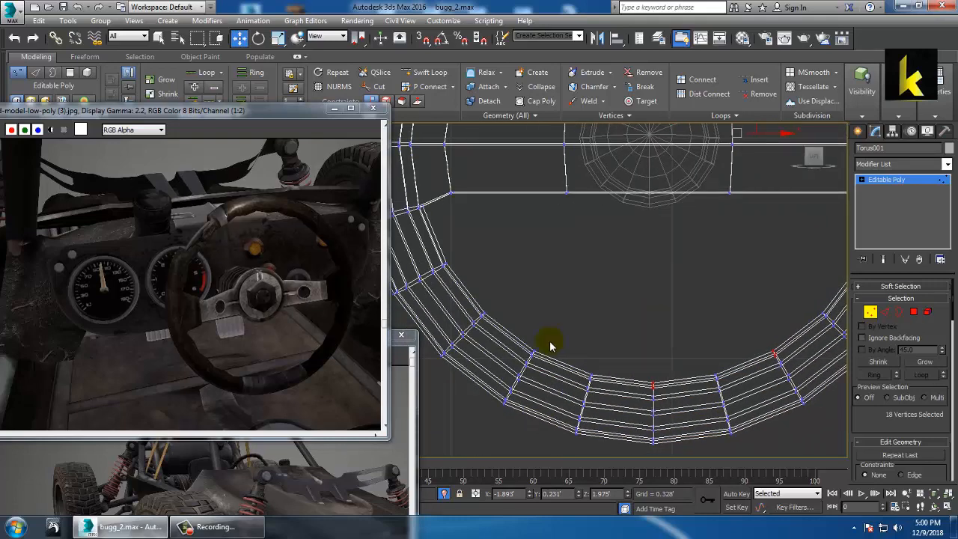
pyautogui.moveTo(526, 315); pyautogui.dragTo(517, 309, button='middle')
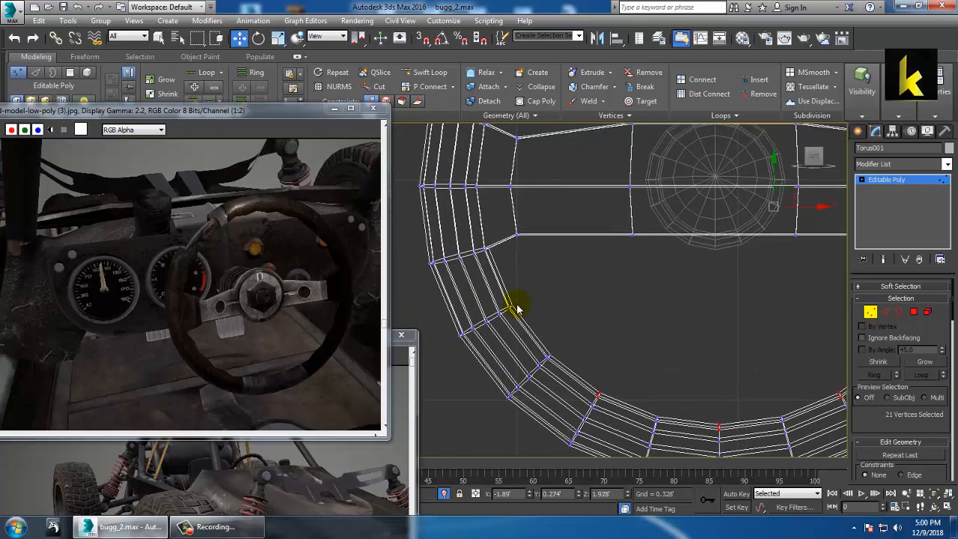
pyautogui.moveTo(546, 226); pyautogui.dragTo(560, 378, button='middle')
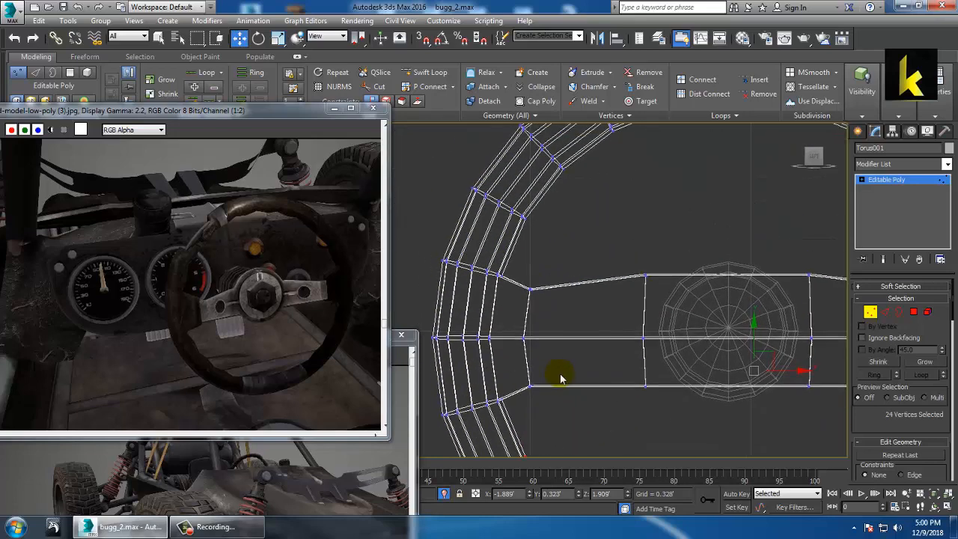
pyautogui.moveTo(526, 215); pyautogui.dragTo(599, 281, button='middle')
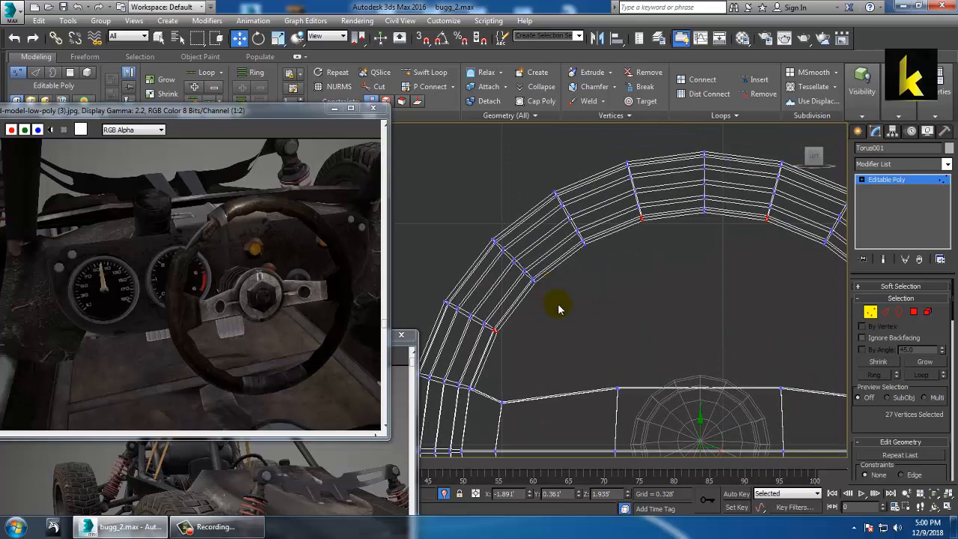
pyautogui.keyDown('ctrl'); pyautogui.moveTo(530, 282); pyautogui.dragTo(525, 275); pyautogui.keyUp('ctrl')
pyautogui.scroll(-2, 606, 313)
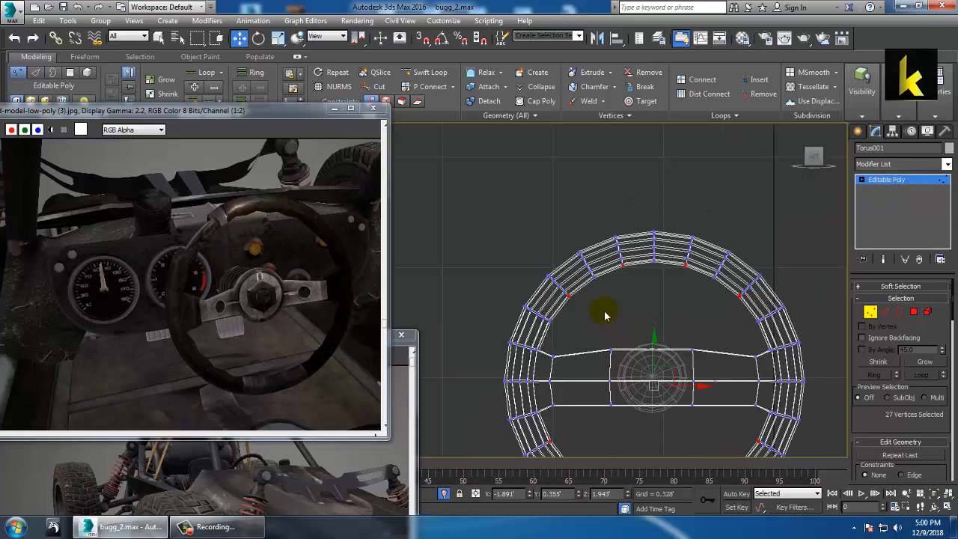
pyautogui.scroll(-1, 622, 316)
pyautogui.moveTo(670, 331); pyautogui.dragTo(651, 314, button='middle')
pyautogui.scroll(1, 646, 317)
pyautogui.press('r')
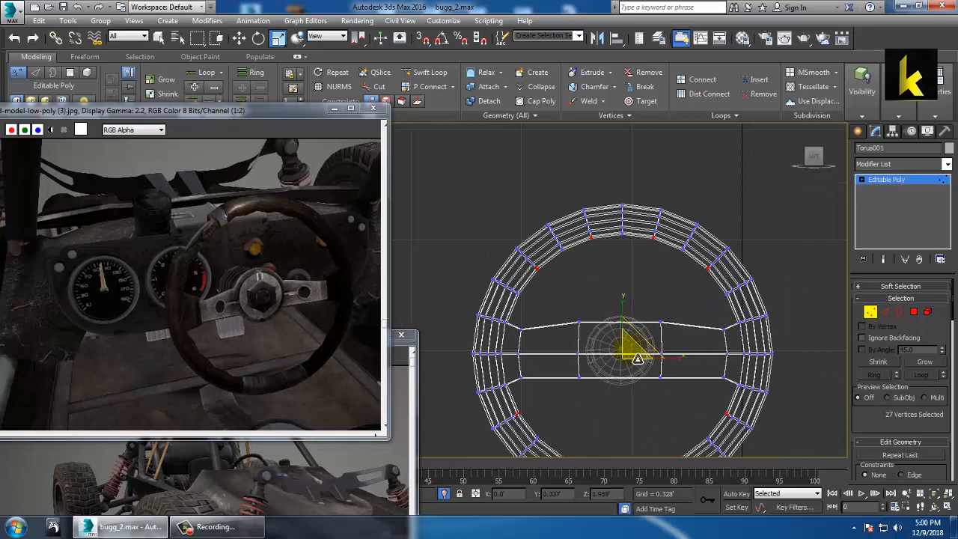
pyautogui.moveTo(641, 356)
pyautogui.mouseDown()
pyautogui.moveTo(630, 354)
pyautogui.moveTo(632, 364)
pyautogui.mouseUp()
pyautogui.press('w')
# Return to the perspective view, ending the steering wheel's isolation and its vertex editing
pyautogui.hotkey('alt', 'w')
pyautogui.moveTo(702, 377); pyautogui.dragTo(727, 390, button='middle')
pyautogui.hotkey('alt', 'w')
pyautogui.scroll(-10, 701, 385)
pyautogui.scroll(6, 715, 392)
pyautogui.moveTo(610, 416); pyautogui.dragTo(707, 346, button='middle')
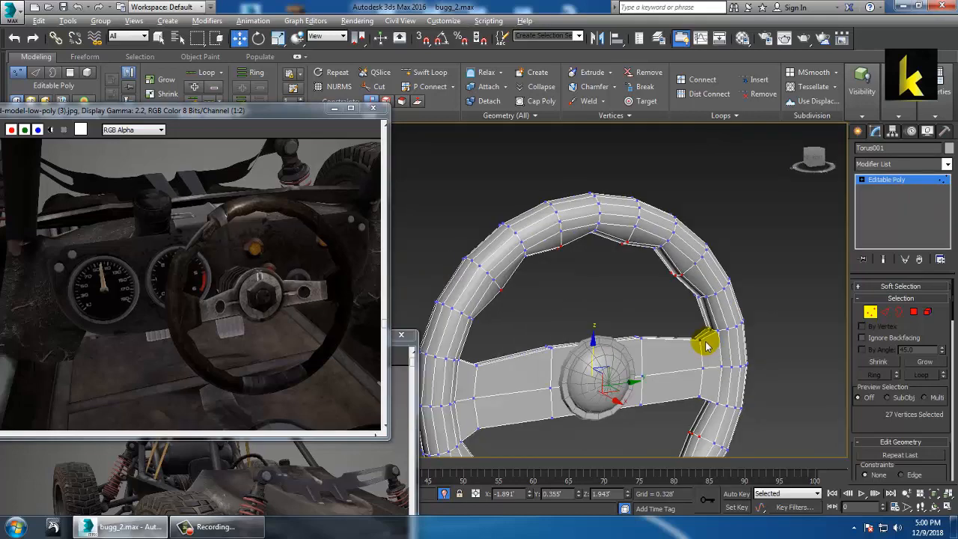
pyautogui.scroll(-4, 705, 345)
pyautogui.rightClick(716, 209)
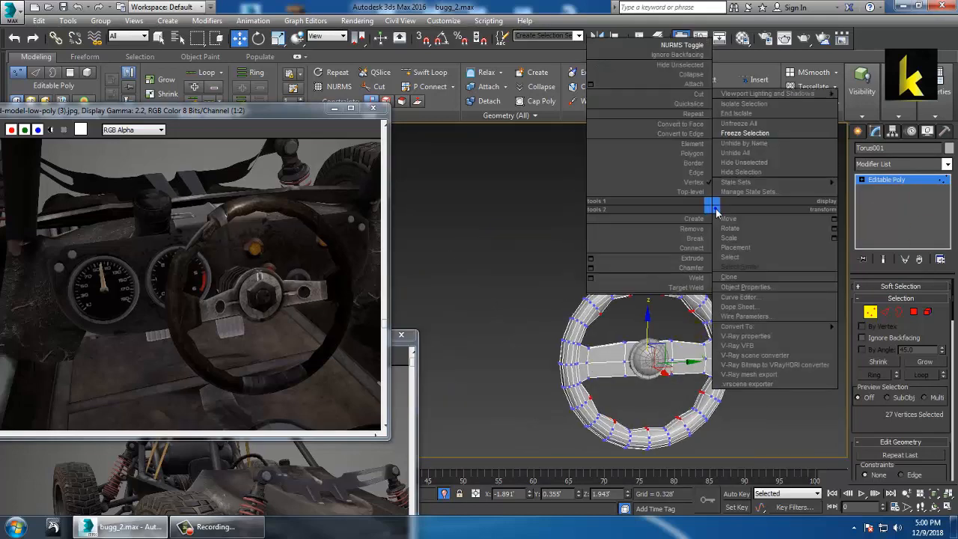
pyautogui.click(741, 112)
pyautogui.keyDown('alt'); pyautogui.moveTo(681, 217); pyautogui.dragTo(638, 252, button='middle'); pyautogui.keyUp('alt')
pyautogui.click(904, 186)
pyautogui.keyDown('alt'); pyautogui.moveTo(674, 300); pyautogui.dragTo(636, 314, button='middle'); pyautogui.keyUp('alt')
# Isolate the steering column cylinder and extrude the inner polygon of its front cap by 0.099'
pyautogui.click(563, 295)
pyautogui.scroll(4, 560, 294)
pyautogui.keyDown('alt'); pyautogui.moveTo(560, 293); pyautogui.dragTo(546, 279, button='middle'); pyautogui.keyUp('alt')
pyautogui.hotkey('alt', 'q')
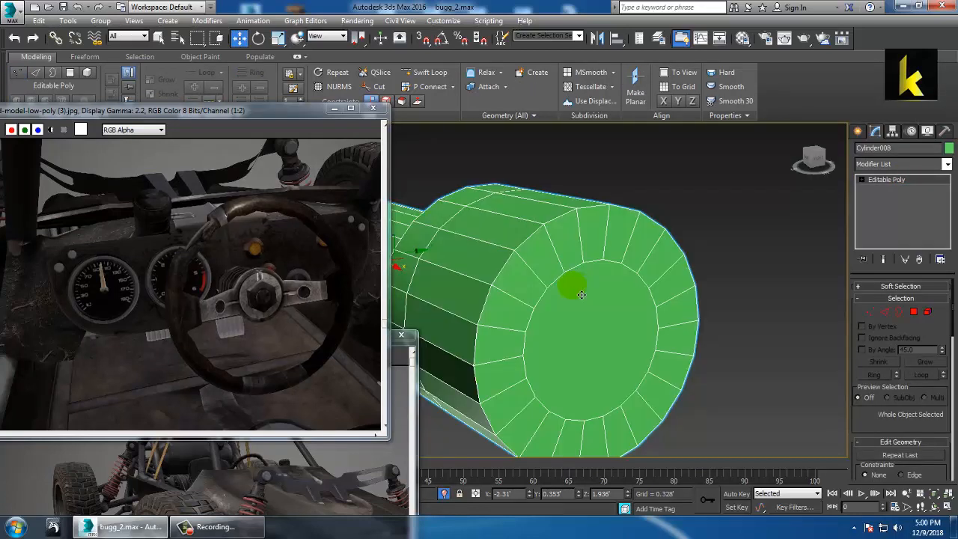
pyautogui.click(917, 312)
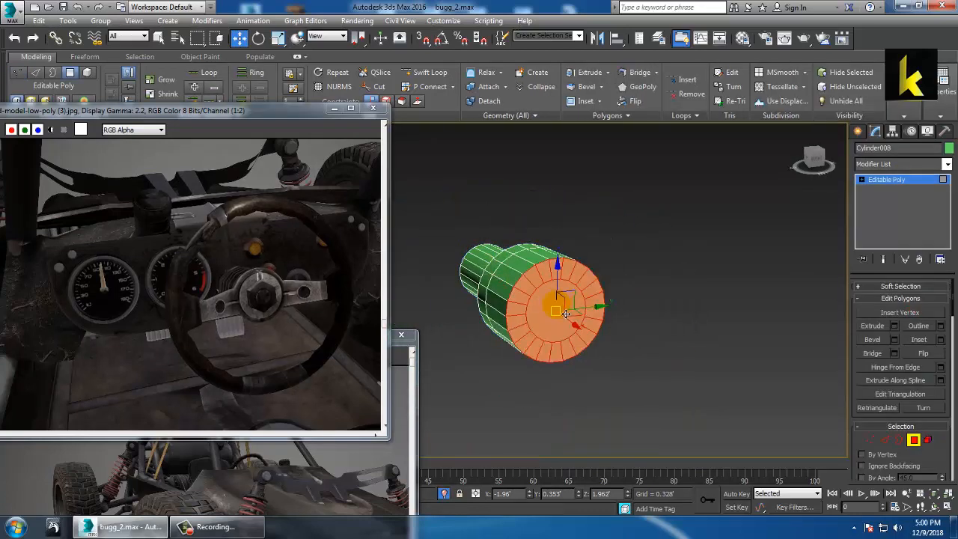
pyautogui.click(893, 327)
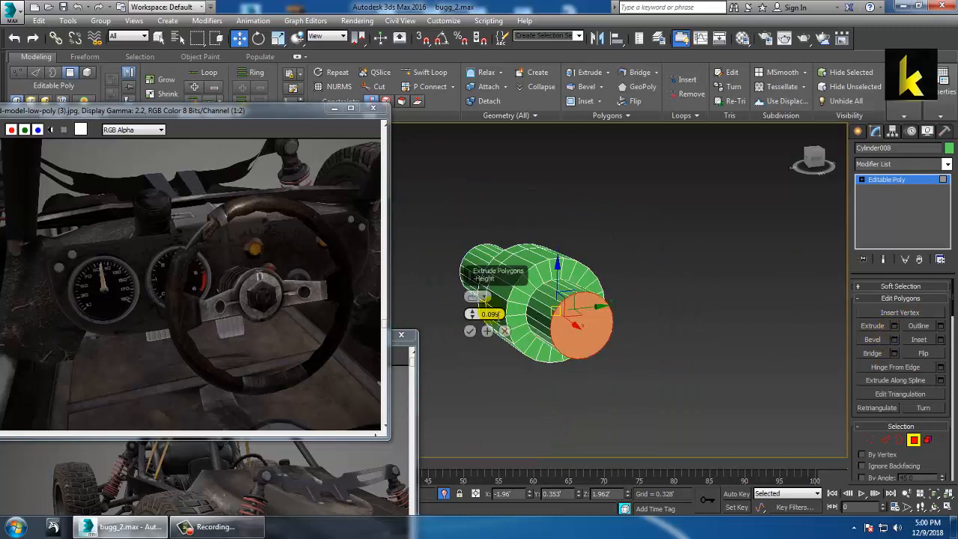
pyautogui.click(469, 332)
# End the steering column's isolation and leave its polygon editing
pyautogui.rightClick(753, 211)
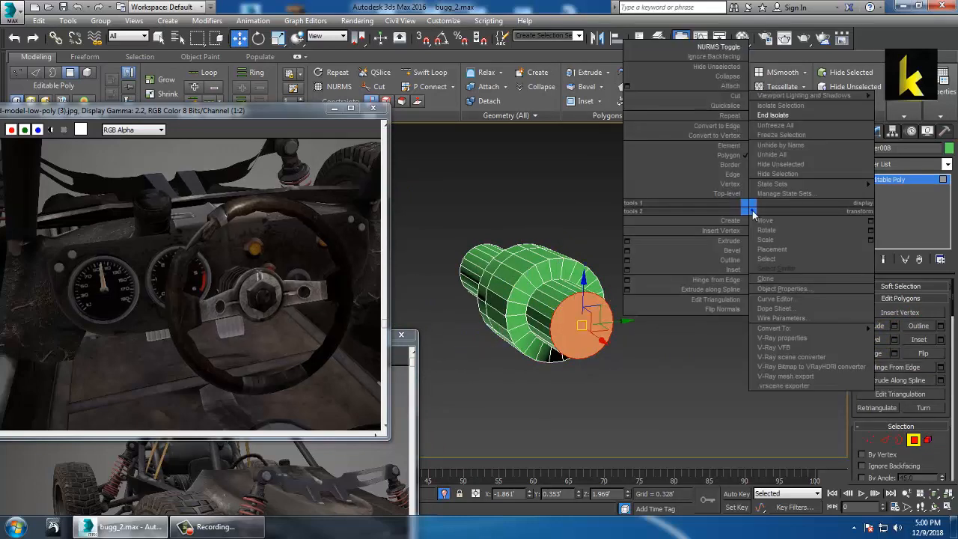
pyautogui.click(783, 125)
pyautogui.keyDown('alt'); pyautogui.moveTo(707, 235); pyautogui.dragTo(717, 277, button='middle'); pyautogui.keyUp('alt')
pyautogui.click(886, 184)
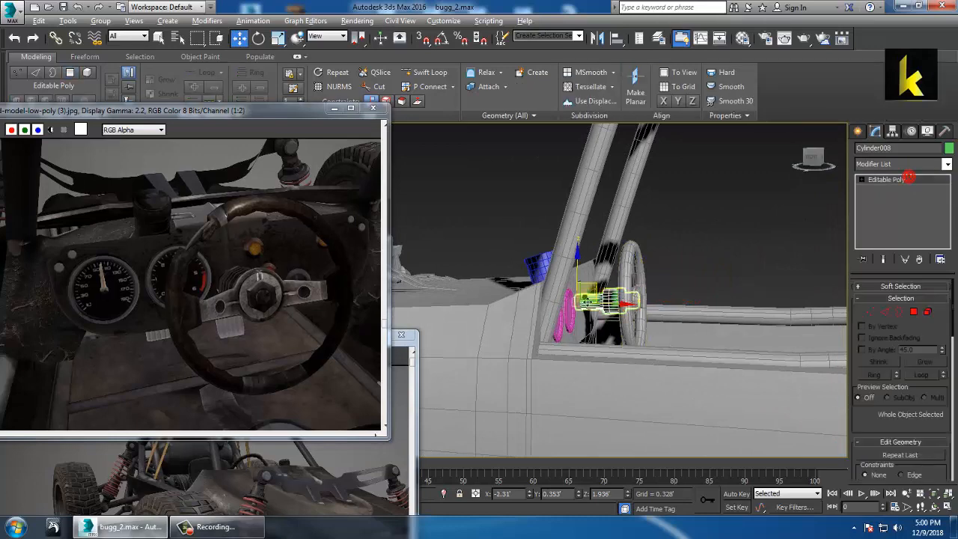
# Give every object in the scene the same light grey object color and clear the selection
pyautogui.hotkey('ctrl', 'a')
pyautogui.click(949, 147)
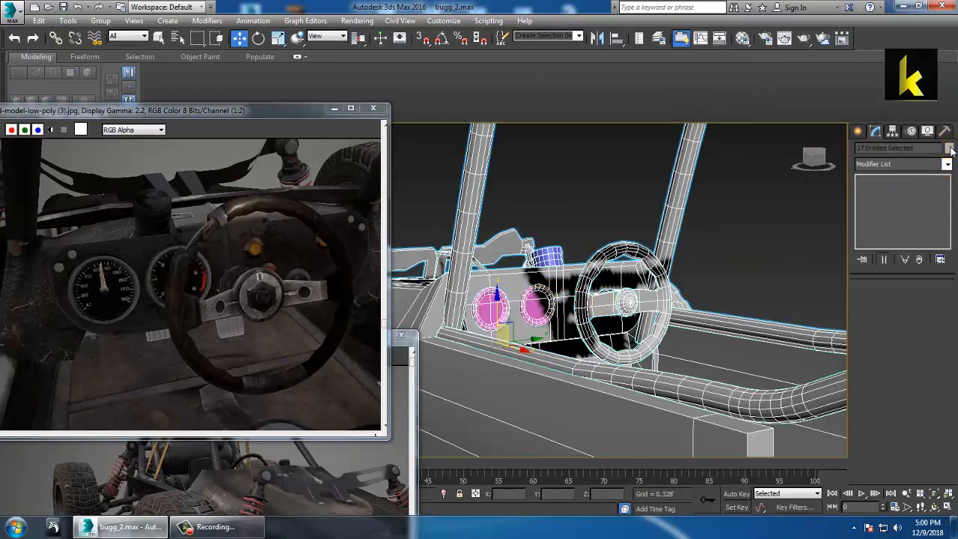
pyautogui.click(540, 329)
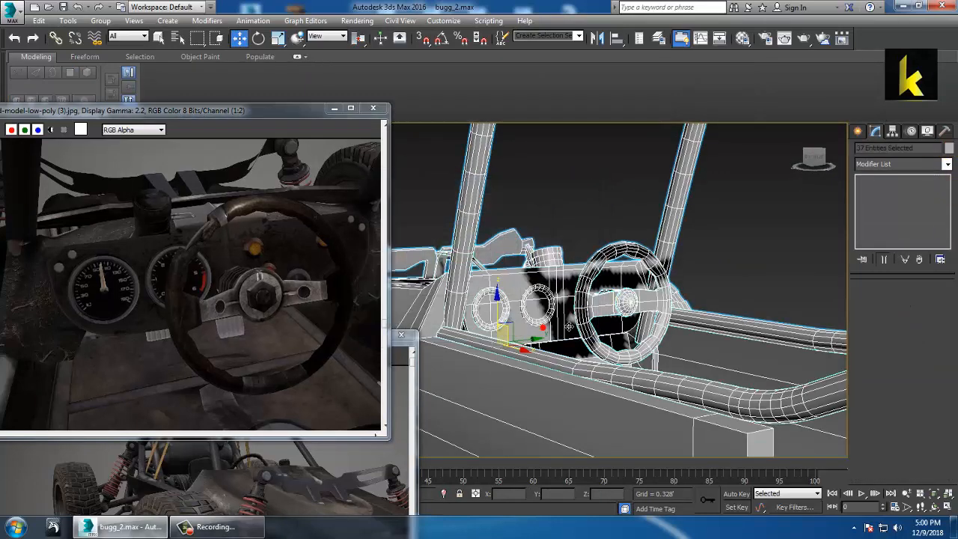
pyautogui.click(714, 224)
# Examine the cockpit, steering wheel and hub sphere from several angles
pyautogui.keyDown('alt'); pyautogui.moveTo(670, 261); pyautogui.dragTo(798, 303, button='middle'); pyautogui.keyUp('alt')
pyautogui.scroll(-3, 683, 319)
pyautogui.moveTo(798, 304); pyautogui.dragTo(605, 295, button='middle')
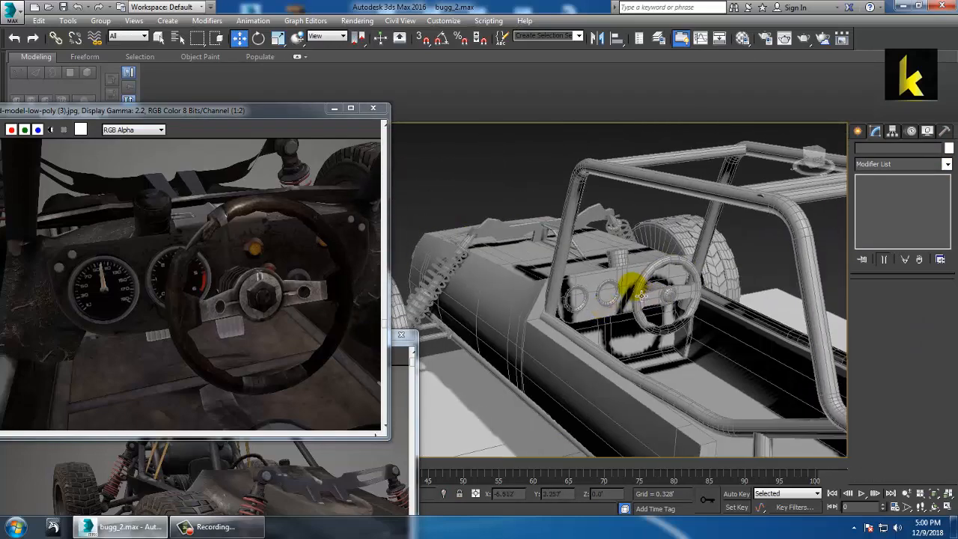
pyautogui.scroll(3, 648, 300)
pyautogui.scroll(5, 649, 278)
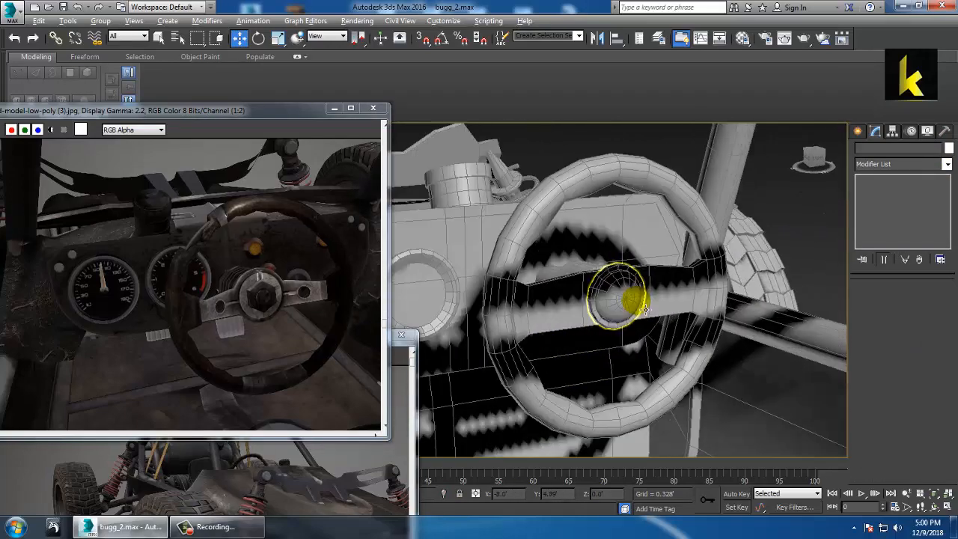
pyautogui.click(642, 318)
pyautogui.keyDown('alt'); pyautogui.moveTo(641, 317); pyautogui.dragTo(682, 339, button='middle'); pyautogui.keyUp('alt')
pyautogui.keyDown('alt'); pyautogui.moveTo(706, 269); pyautogui.dragTo(652, 313, button='middle'); pyautogui.keyUp('alt')
pyautogui.scroll(3, 653, 280)
pyautogui.moveTo(654, 280); pyautogui.dragTo(719, 262, button='middle')
# Create a box about 0.421' long, 0.168' wide and 0.042' high against the footwell's front wall below the steering wheel
pyautogui.click(857, 131)
pyautogui.click(855, 131)
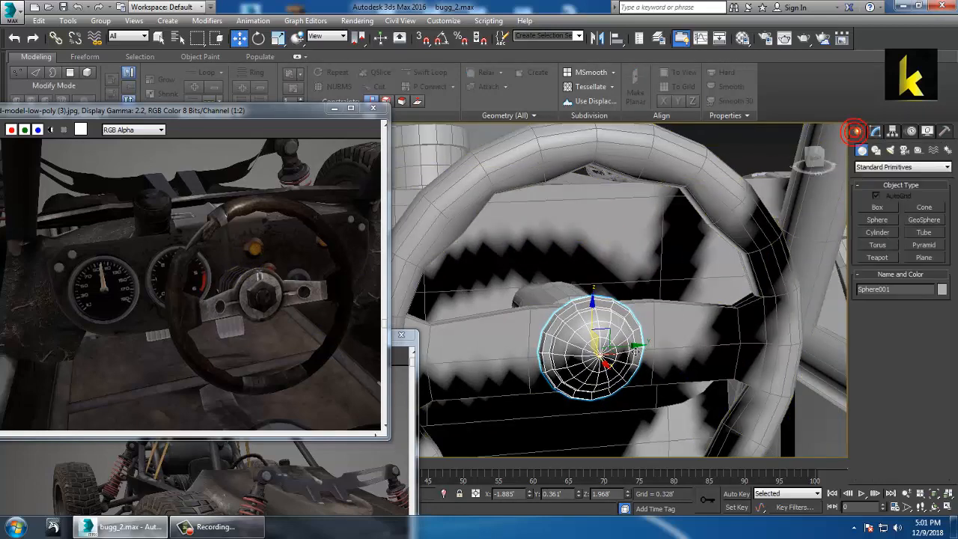
pyautogui.keyDown('alt'); pyautogui.moveTo(638, 350); pyautogui.dragTo(647, 301); pyautogui.keyUp('alt')
pyautogui.keyDown('alt'); pyautogui.moveTo(646, 300); pyautogui.dragTo(646, 322, button='middle'); pyautogui.keyUp('alt')
pyautogui.keyDown('alt'); pyautogui.moveTo(655, 377); pyautogui.dragTo(641, 338, button='middle'); pyautogui.keyUp('alt')
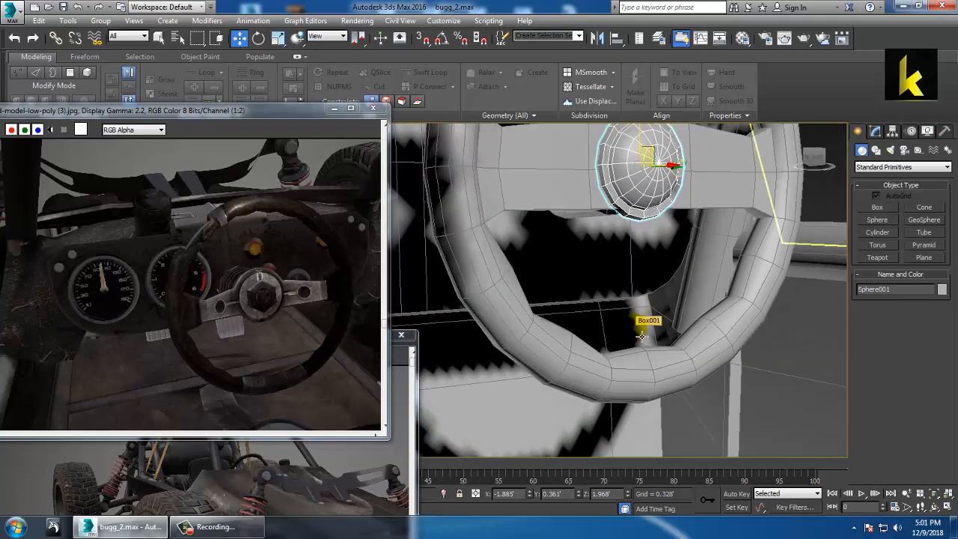
pyautogui.click(884, 211)
pyautogui.keyDown('alt'); pyautogui.moveTo(569, 395); pyautogui.dragTo(608, 399, button='middle'); pyautogui.keyUp('alt')
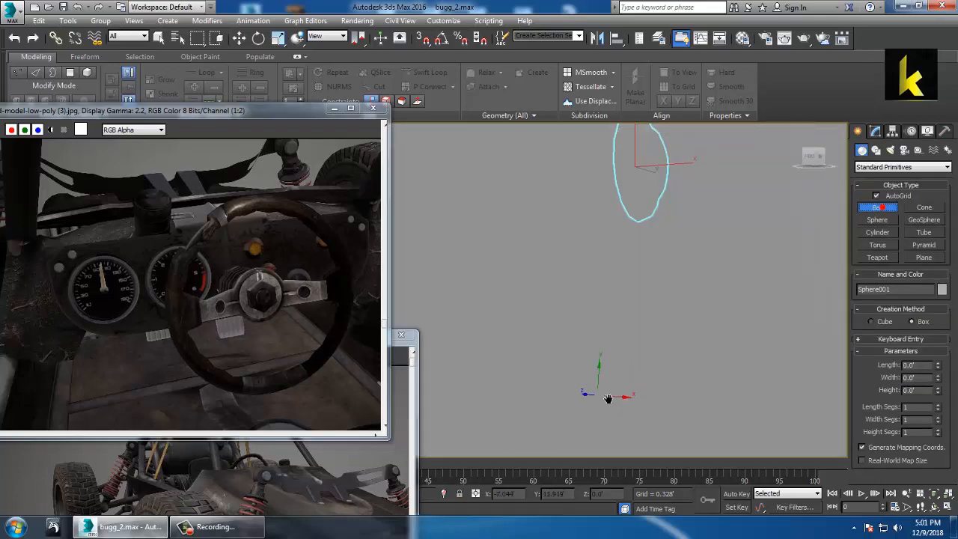
pyautogui.scroll(-5, 629, 382)
pyautogui.keyDown('alt'); pyautogui.moveTo(642, 349); pyautogui.dragTo(643, 412, button='middle'); pyautogui.keyUp('alt')
pyautogui.moveTo(642, 411); pyautogui.dragTo(600, 305, button='middle')
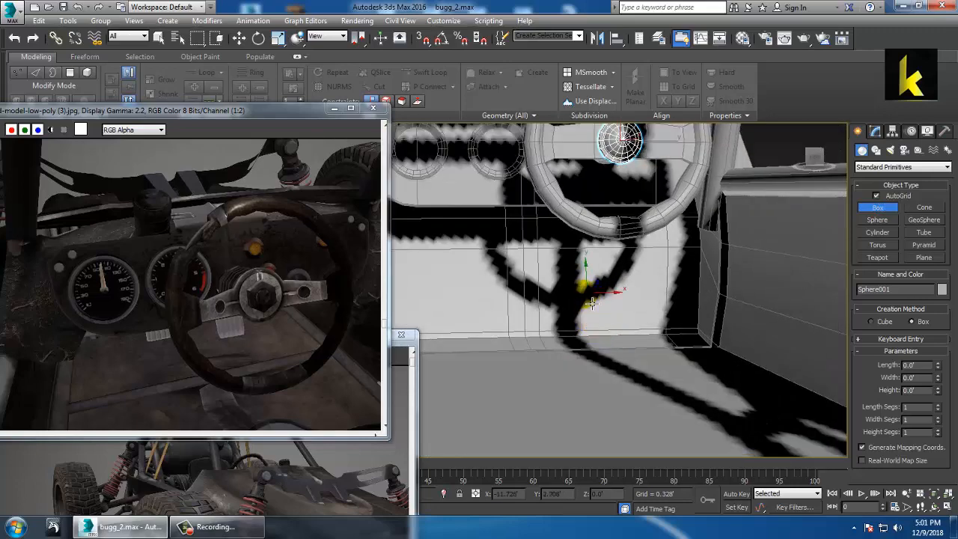
pyautogui.moveTo(626, 330); pyautogui.dragTo(636, 350)
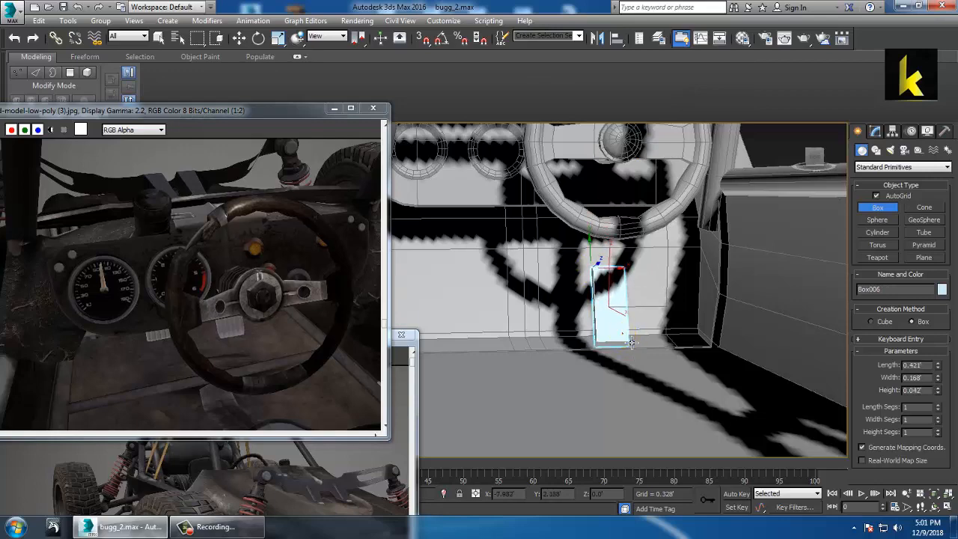
# Move the new box about 0.2' along X, away from the footwell's front wall
pyautogui.press('w')
pyautogui.keyDown('alt'); pyautogui.moveTo(631, 342); pyautogui.dragTo(631, 362, button='middle'); pyautogui.keyUp('alt')
pyautogui.scroll(3, 674, 342)
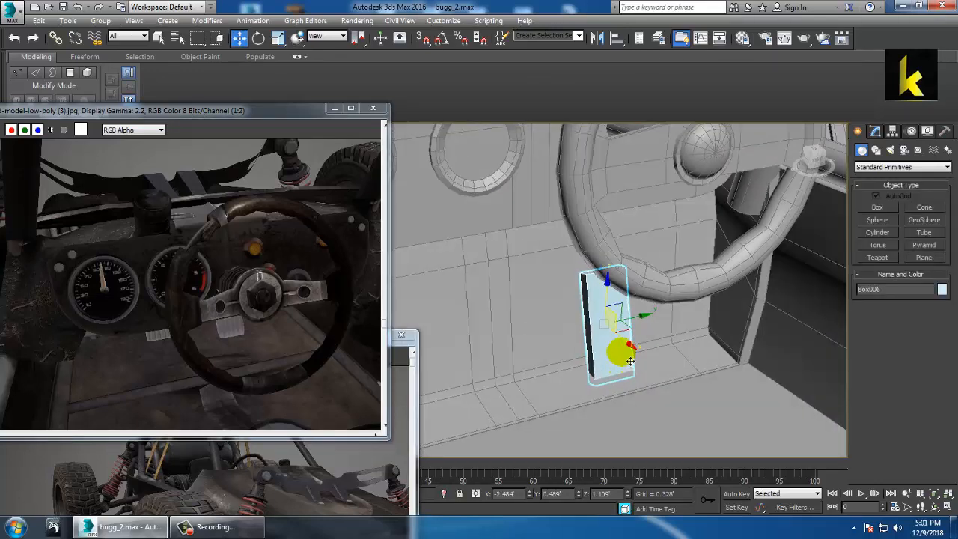
pyautogui.moveTo(639, 355); pyautogui.dragTo(667, 365)
pyautogui.scroll(3, 667, 365)
pyautogui.keyDown('alt'); pyautogui.moveTo(667, 365); pyautogui.dragTo(671, 360, button='middle'); pyautogui.keyUp('alt')
pyautogui.scroll(3, 672, 360)
pyautogui.keyDown('alt'); pyautogui.moveTo(625, 337); pyautogui.dragTo(655, 349, button='middle'); pyautogui.keyUp('alt')
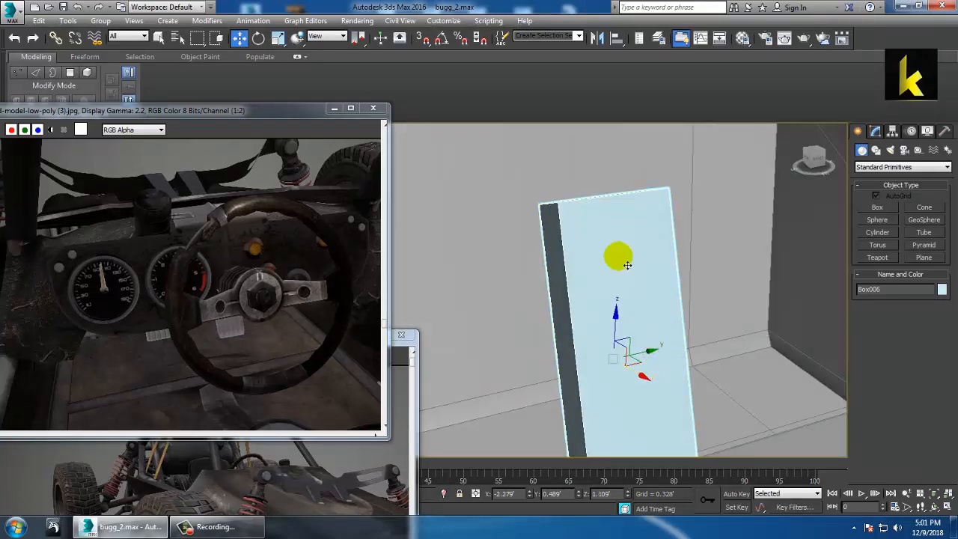
# Try converting the box to a Deformable gPoly and undo the conversion
pyautogui.rightClick(610, 246)
pyautogui.moveTo(677, 365)
pyautogui.click(779, 390)
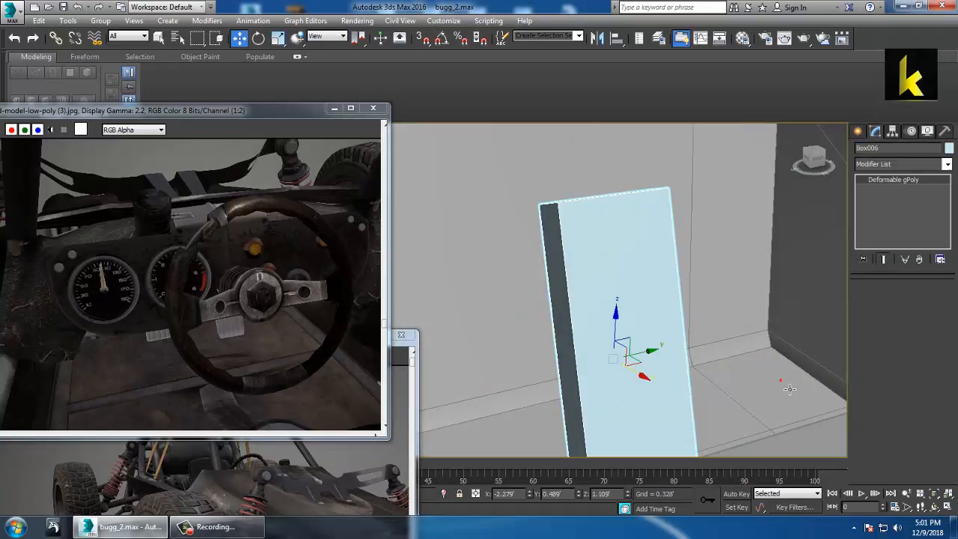
pyautogui.rightClick(589, 260)
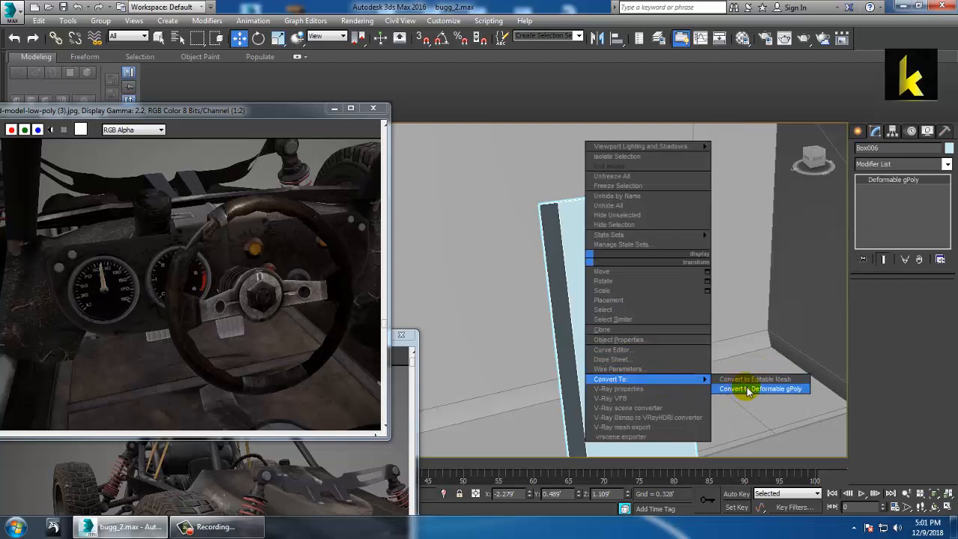
pyautogui.click(542, 258)
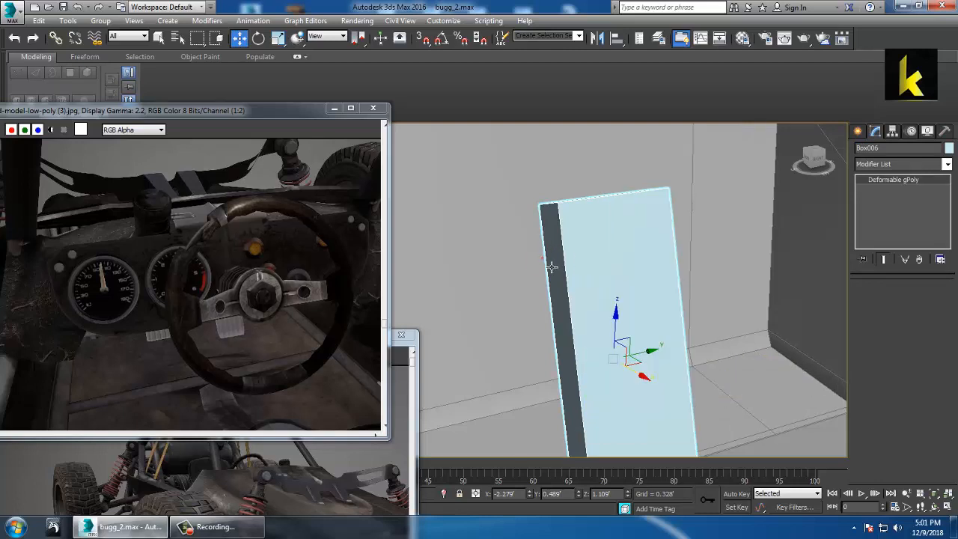
pyautogui.hotkey('ctrl', 'z')
# Convert the box to Editable Poly and add one vertical and three horizontal edge loops with Swift Loop
pyautogui.rightClick(587, 264)
pyautogui.moveTo(667, 374)
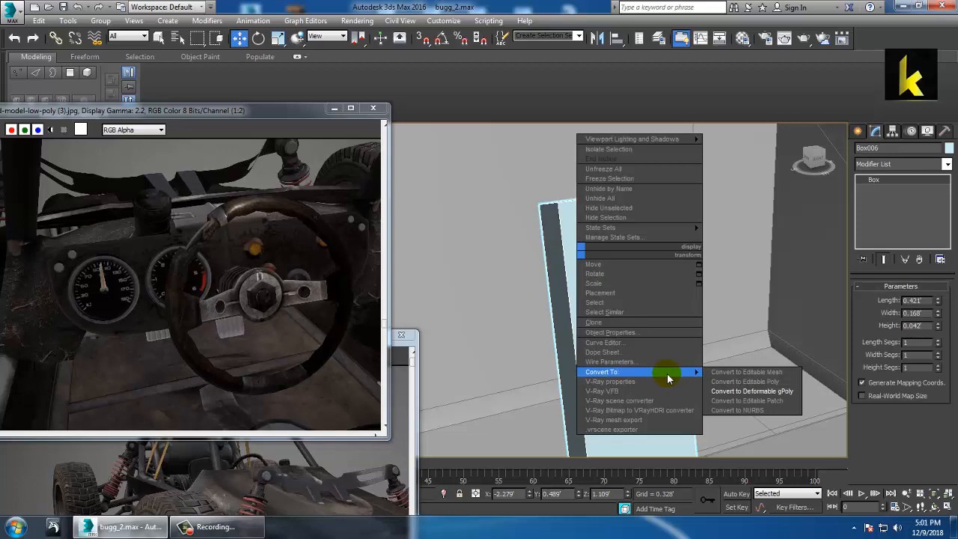
pyautogui.click(752, 379)
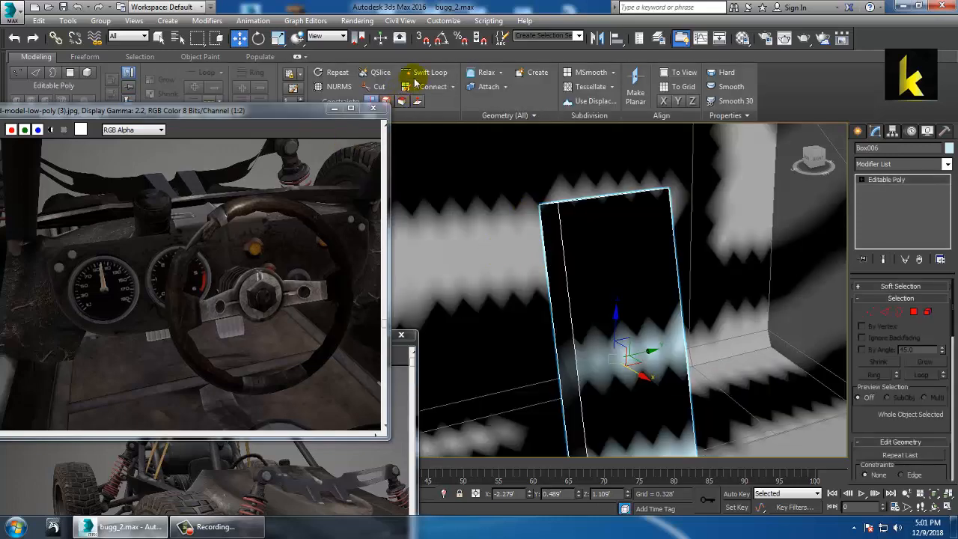
pyautogui.click(419, 72)
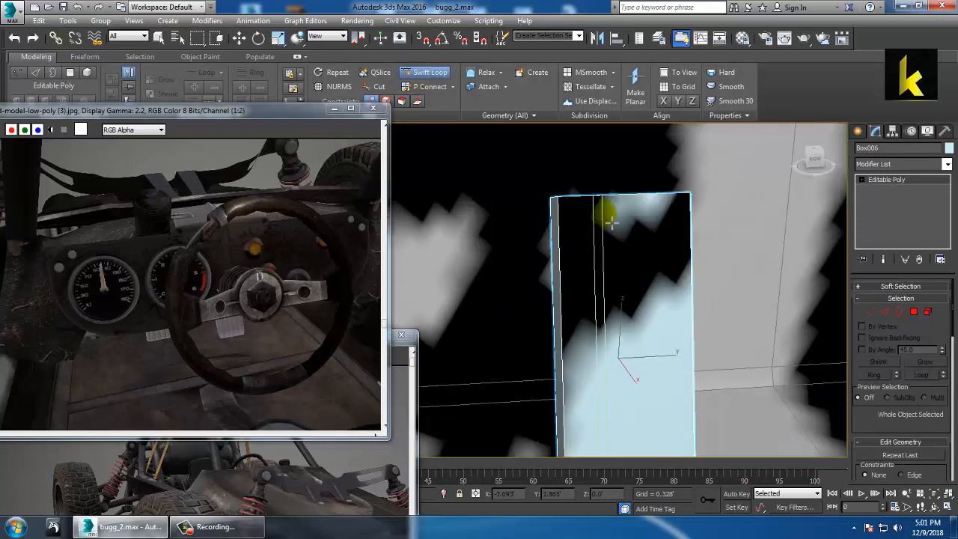
pyautogui.click(605, 216)
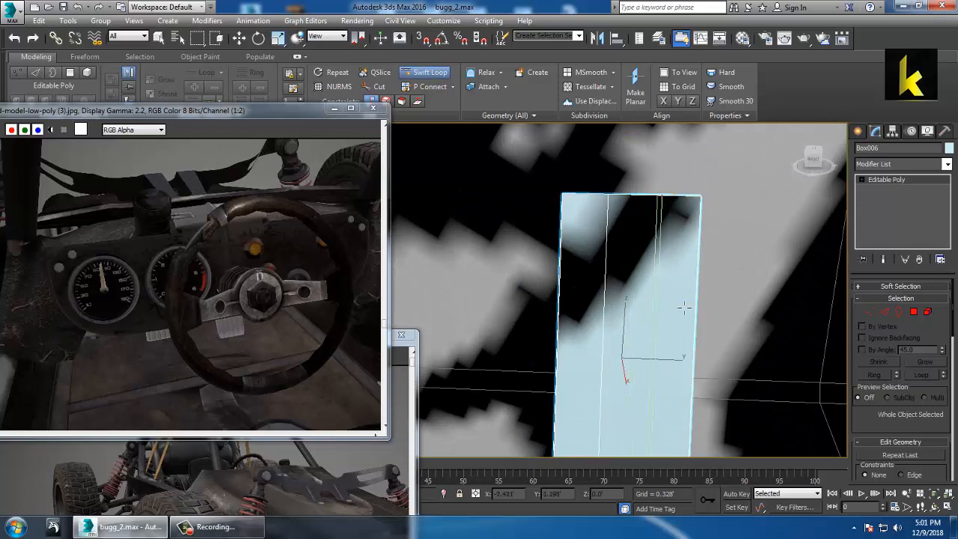
pyautogui.click(665, 411)
pyautogui.press('w')
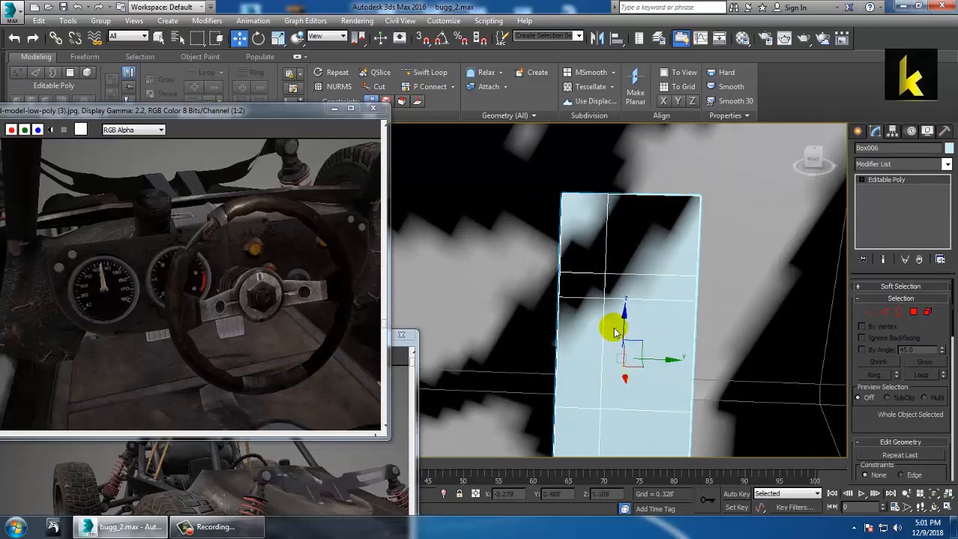
# Select the three inner rows of vertices on the box and scale them wider along Y to bulge its sides
pyautogui.press('1')
pyautogui.moveTo(665, 237); pyautogui.dragTo(655, 228, button='middle')
pyautogui.scroll(-4, 656, 229)
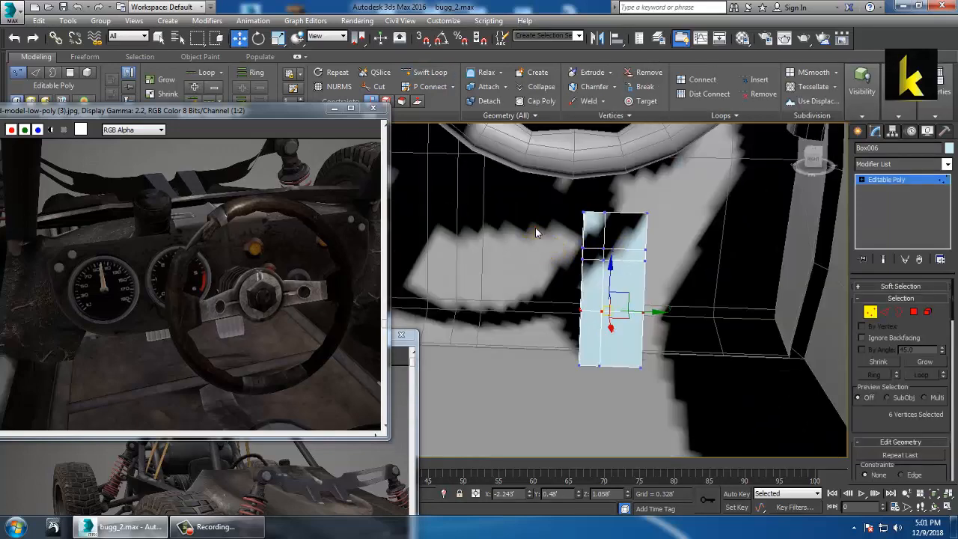
pyautogui.moveTo(659, 331); pyautogui.dragTo(682, 330)
pyautogui.press('r')
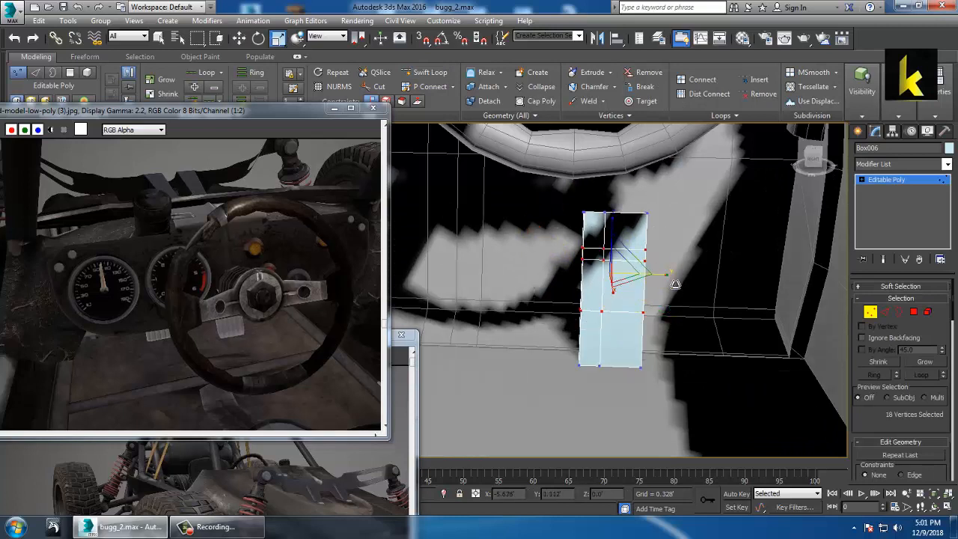
pyautogui.moveTo(664, 276); pyautogui.dragTo(682, 285)
# Add a second vertical edge loop to the box with Swift Loop, mirroring the existing vertical loop on the opposite side
pyautogui.moveTo(633, 223); pyautogui.dragTo(638, 228)
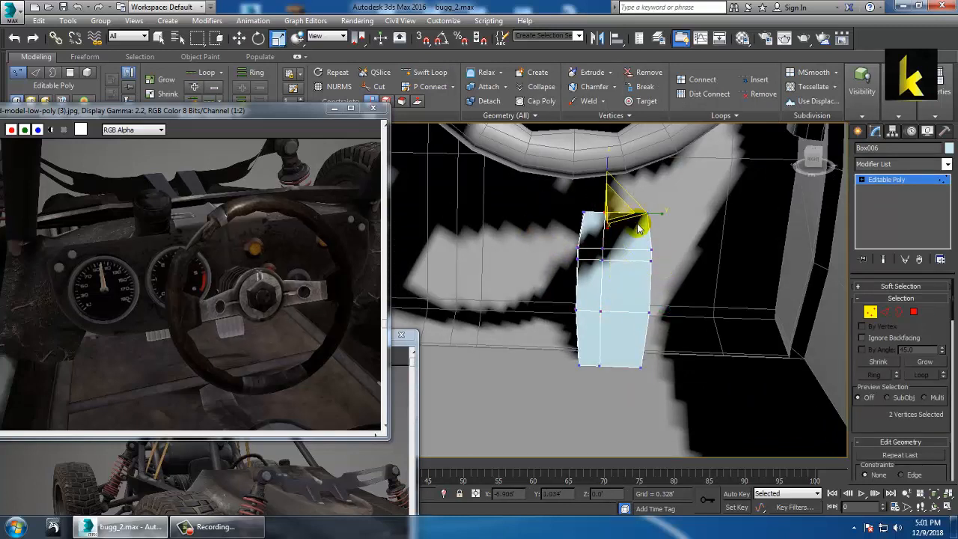
pyautogui.click(640, 366)
pyautogui.keyDown('alt'); pyautogui.moveTo(641, 364); pyautogui.dragTo(638, 277, button='middle'); pyautogui.keyUp('alt')
pyautogui.click(427, 86)
pyautogui.click(428, 76)
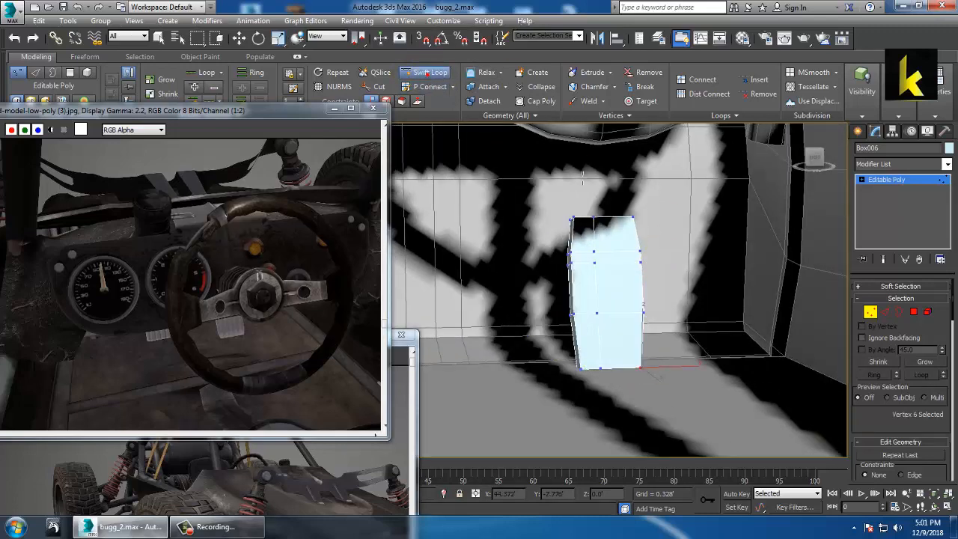
pyautogui.hotkey('shift', 'z')
pyautogui.click(625, 224)
pyautogui.press('w')
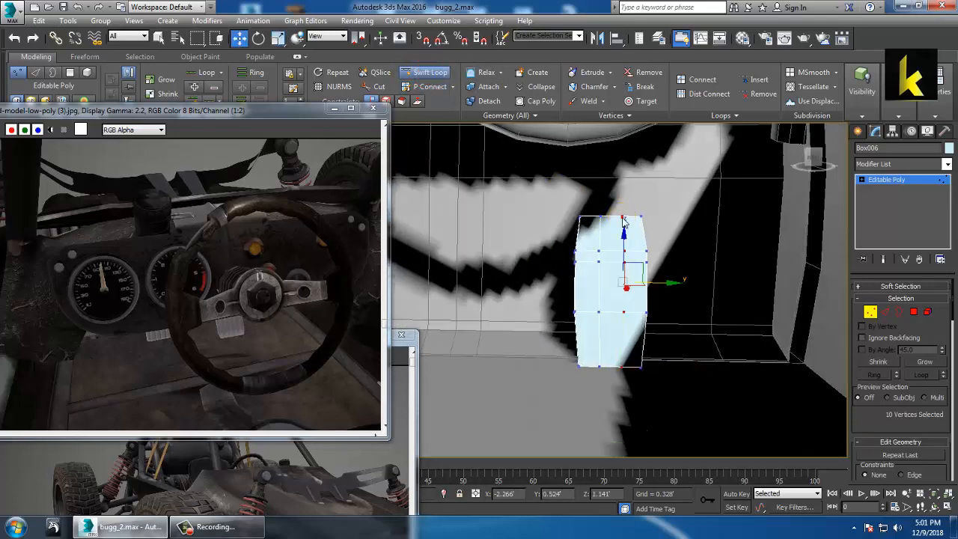
# Scale the middle vertices of the box's top and bottom edges outward along Z to round both ends, and return to object level
pyautogui.keyDown('alt'); pyautogui.moveTo(659, 253); pyautogui.dragTo(664, 253, button='middle'); pyautogui.keyUp('alt')
pyautogui.press('1')
pyautogui.press('1')
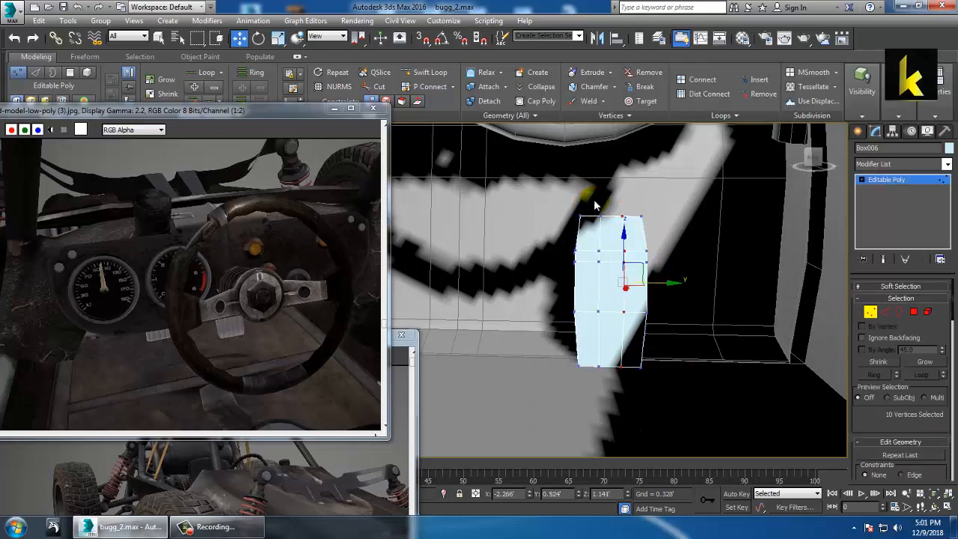
pyautogui.moveTo(630, 226); pyautogui.dragTo(630, 225)
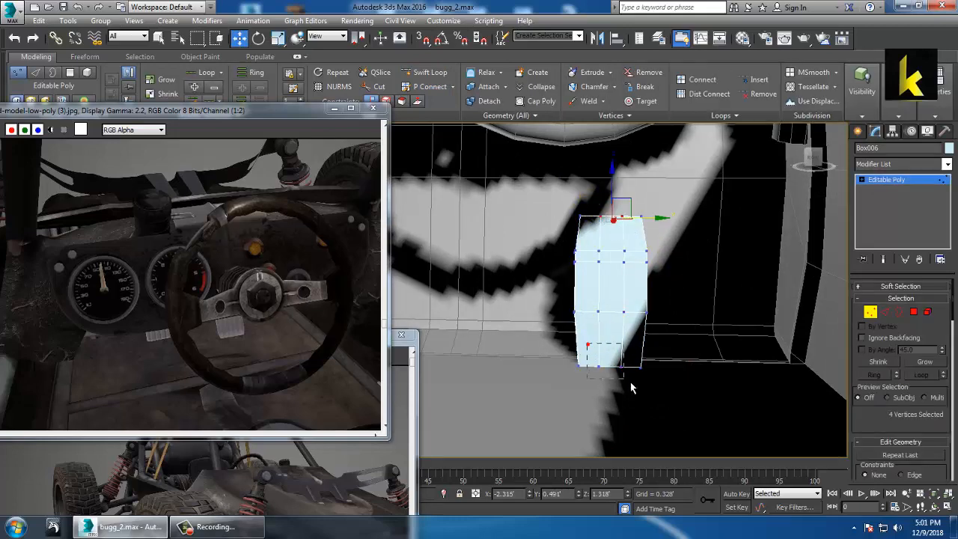
pyautogui.keyDown('ctrl'); pyautogui.moveTo(631, 382); pyautogui.dragTo(636, 387); pyautogui.keyUp('ctrl')
pyautogui.press('r')
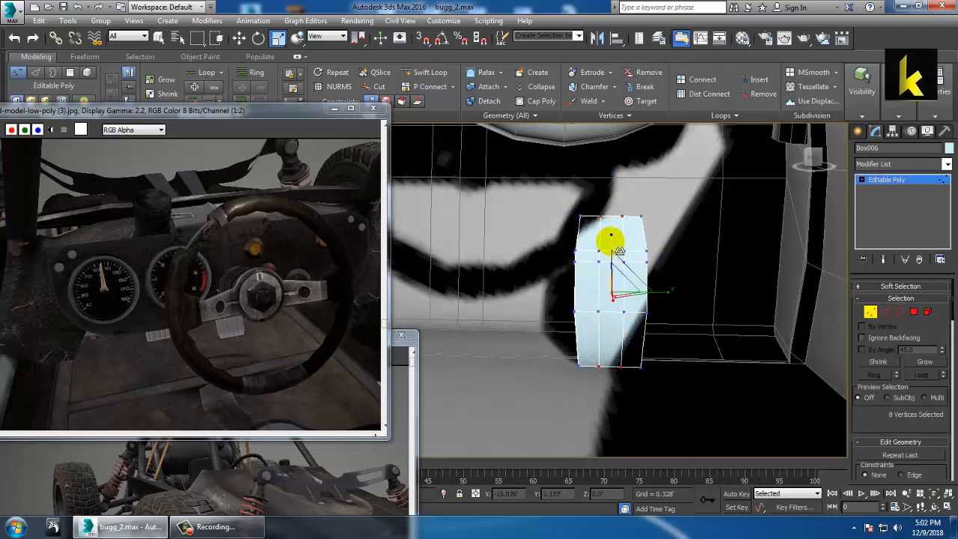
pyautogui.moveTo(621, 238); pyautogui.dragTo(627, 258)
pyautogui.click(891, 181)
pyautogui.press('z')
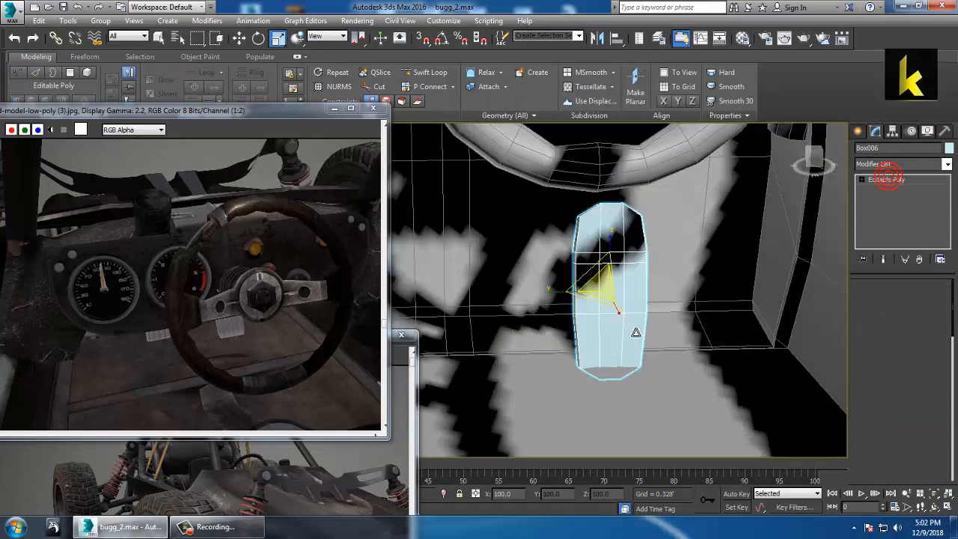
# Scale the whole rounded pedal plate down to about 72%
pyautogui.scroll(4, 636, 326)
pyautogui.scroll(-6, 619, 278)
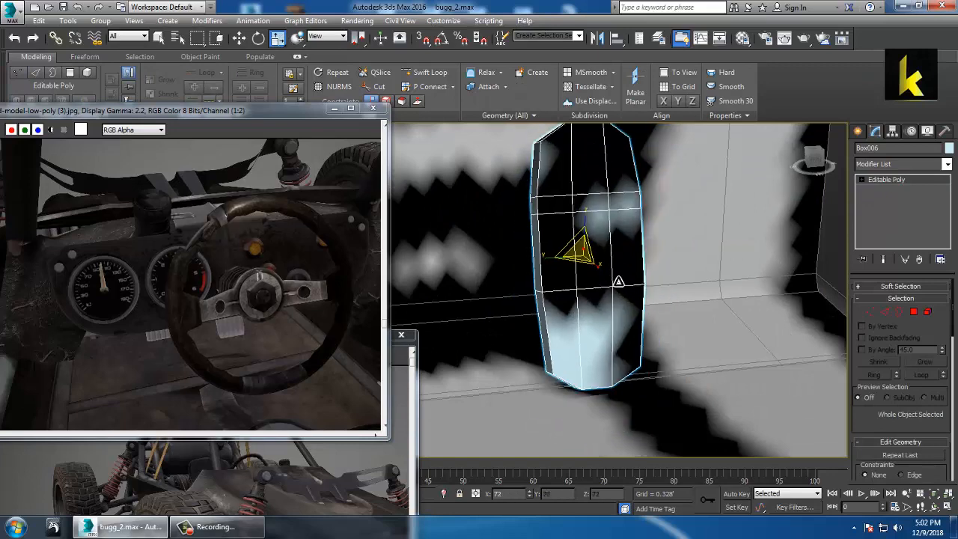
pyautogui.keyDown('alt'); pyautogui.moveTo(636, 293); pyautogui.dragTo(634, 317, button='middle'); pyautogui.keyUp('alt')
pyautogui.scroll(3, 633, 318)
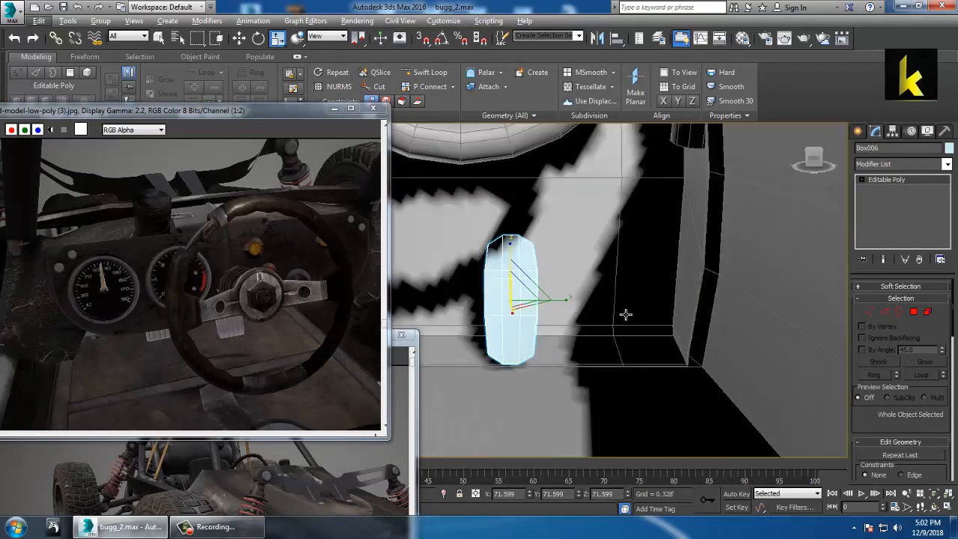
pyautogui.moveTo(560, 308); pyautogui.dragTo(578, 287)
# Tilt the pedal plate to an X rotation of about 61° so its top leans toward the footwell's front wall
pyautogui.press('r')
pyautogui.press('e')
pyautogui.keyDown('alt'); pyautogui.moveTo(576, 285); pyautogui.dragTo(619, 290, button='middle'); pyautogui.keyUp('alt')
pyautogui.hotkey('alt', 'w')
pyautogui.middleClick(709, 223)
pyautogui.hotkey('alt', 'w')
pyautogui.press('z')
pyautogui.scroll(-6, 664, 257)
pyautogui.hotkey('alt', 'w')
pyautogui.moveTo(709, 360); pyautogui.dragTo(682, 363, button='middle')
pyautogui.hotkey('alt', 'w')
pyautogui.keyDown('alt'); pyautogui.moveTo(621, 331); pyautogui.dragTo(626, 337, button='middle'); pyautogui.keyUp('alt')
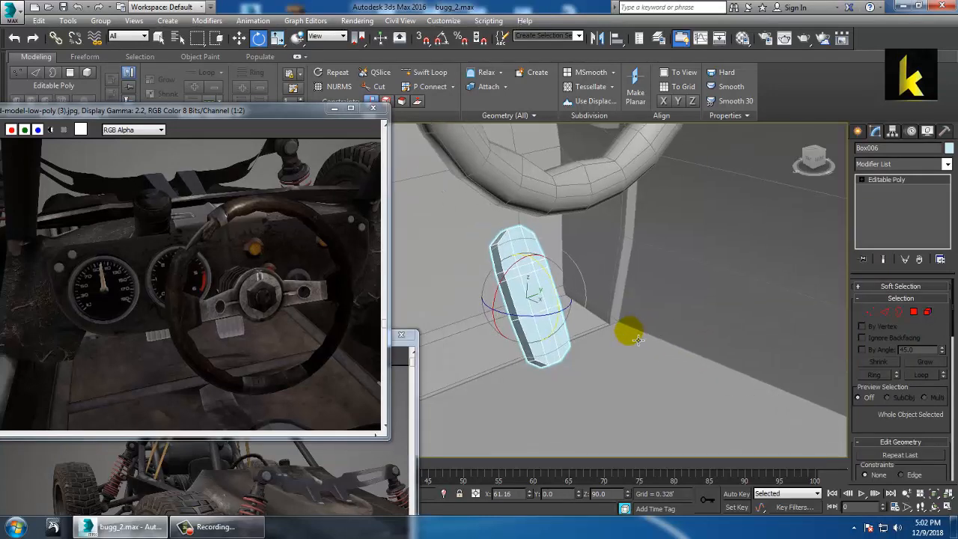
# Draw a bent line in the side view, running from the pedal's rear face diagonally down and then horizontally forward, as the pedal arm
pyautogui.hotkey('alt', 'w')
pyautogui.moveTo(665, 182); pyautogui.dragTo(639, 175, button='middle')
pyautogui.hotkey('alt', 'w')
pyautogui.moveTo(588, 217); pyautogui.dragTo(648, 238, button='middle')
pyautogui.scroll(3, 665, 228)
pyautogui.click(859, 131)
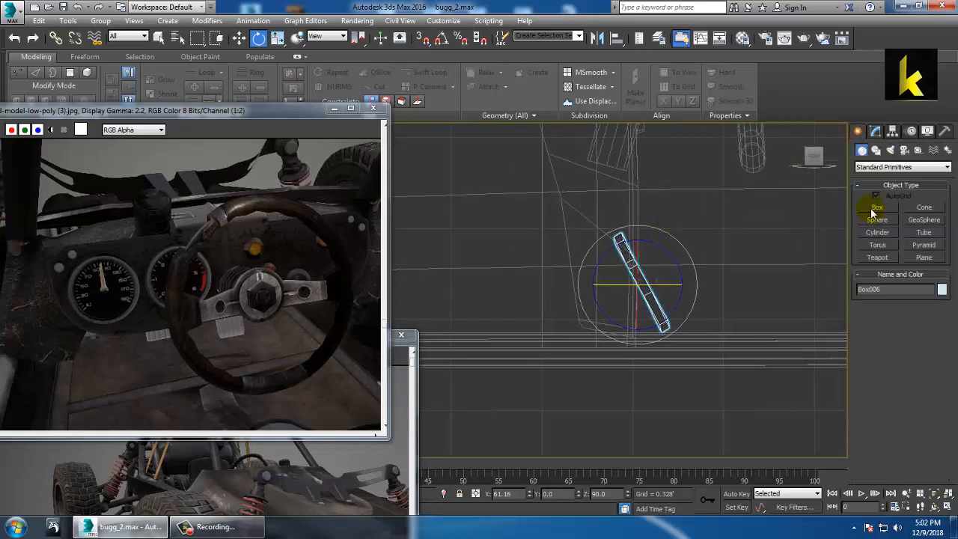
pyautogui.click(876, 150)
pyautogui.click(879, 217)
pyautogui.scroll(3, 674, 267)
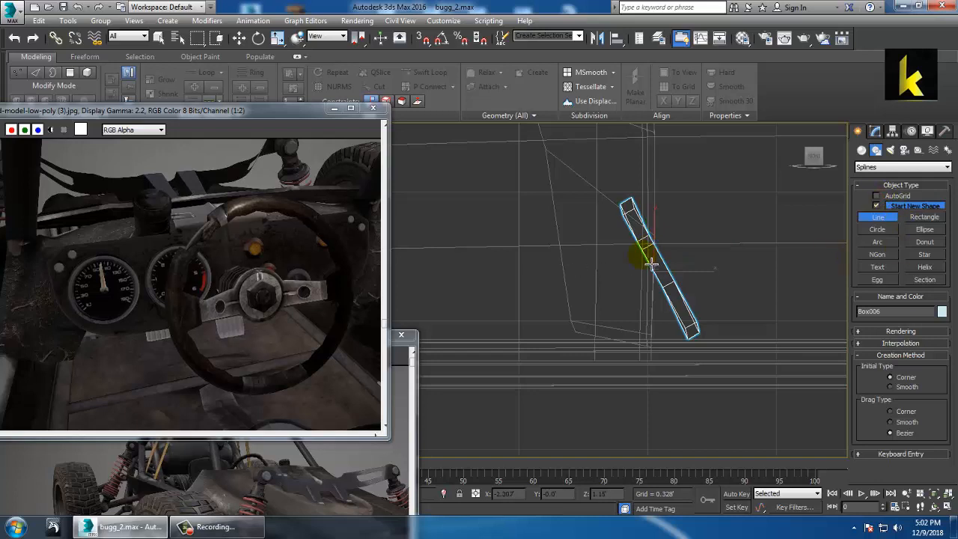
pyautogui.click(651, 263)
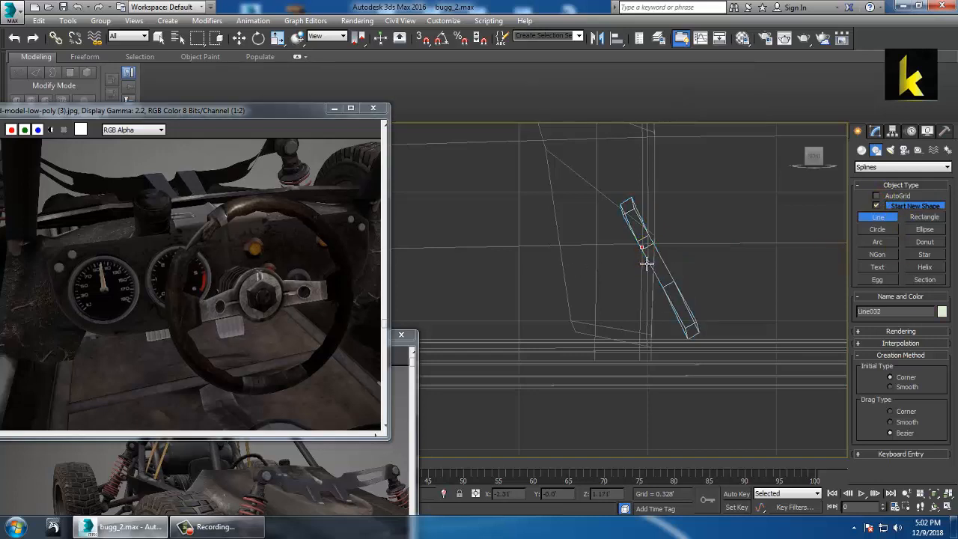
pyautogui.click(539, 312)
pyautogui.rightClick(539, 313)
pyautogui.rightClick(539, 313)
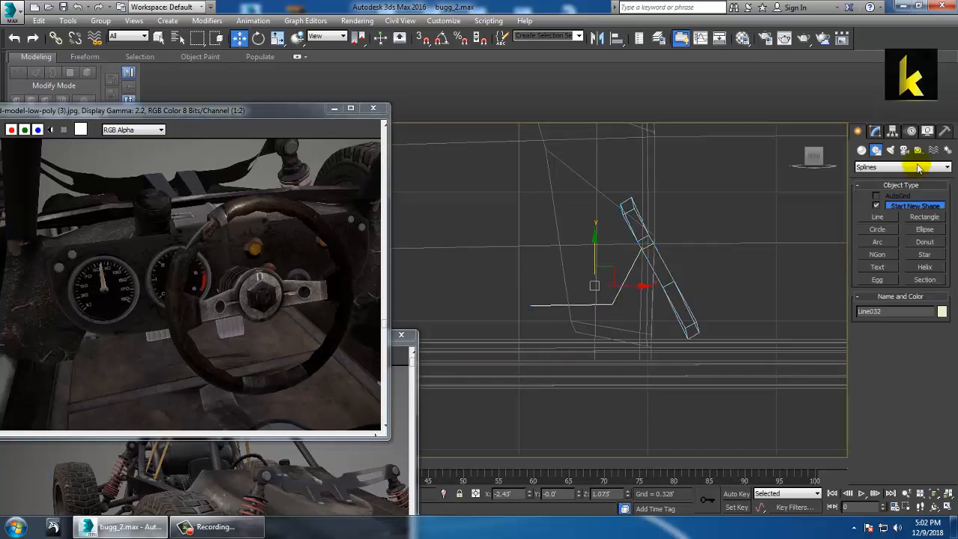
# Enable the pedal arm line in the viewport as a radial tube
pyautogui.click(875, 132)
pyautogui.click(898, 286)
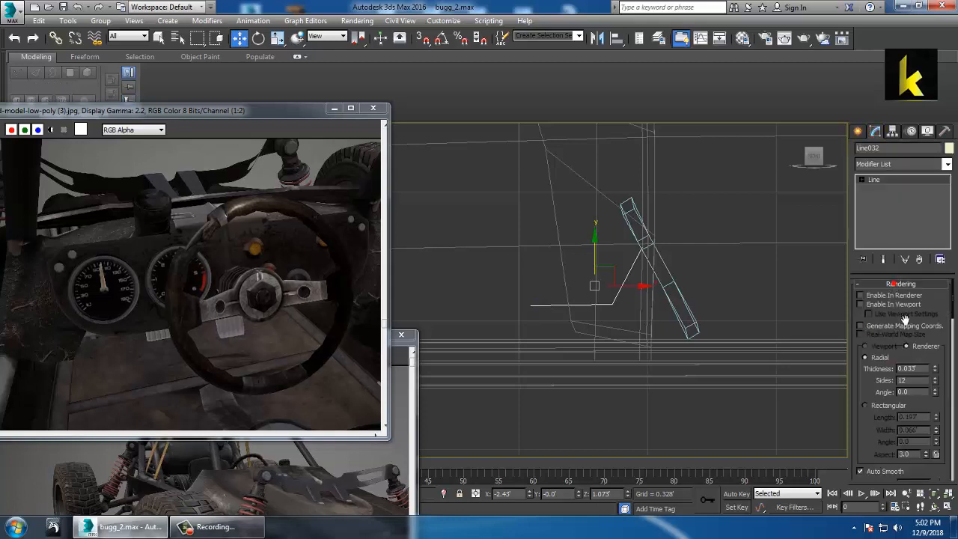
pyautogui.click(885, 305)
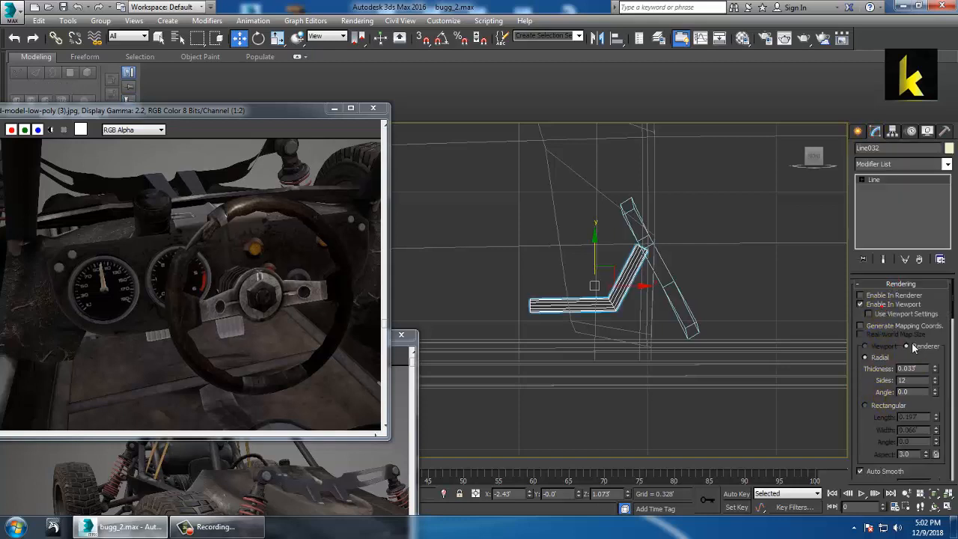
pyautogui.hotkey('alt', 'w')
pyautogui.hotkey('alt', 'w')
# Move the pedal arm about 0.64' along Y so it sits behind the pedal plate
pyautogui.moveTo(812, 392); pyautogui.dragTo(759, 351, button='middle')
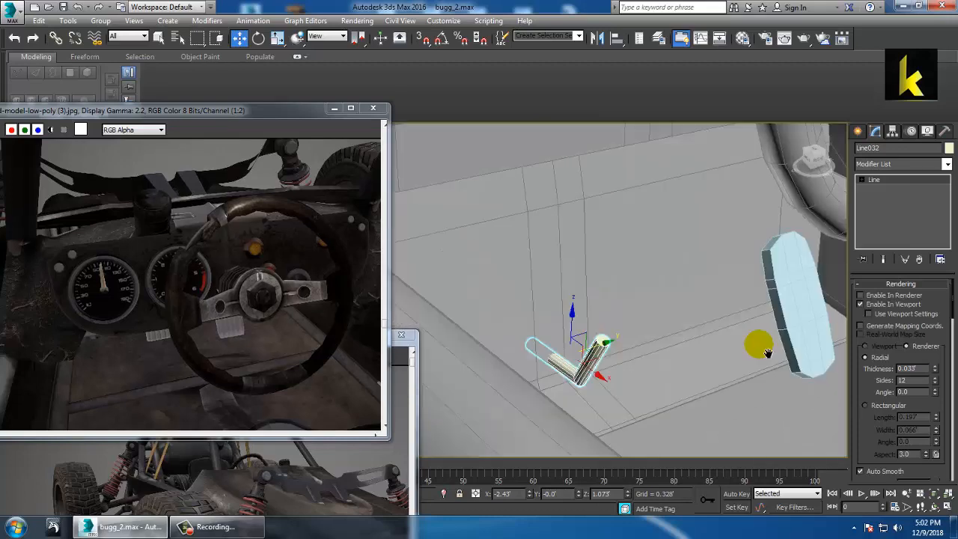
pyautogui.scroll(-5, 673, 364)
pyautogui.scroll(5, 673, 365)
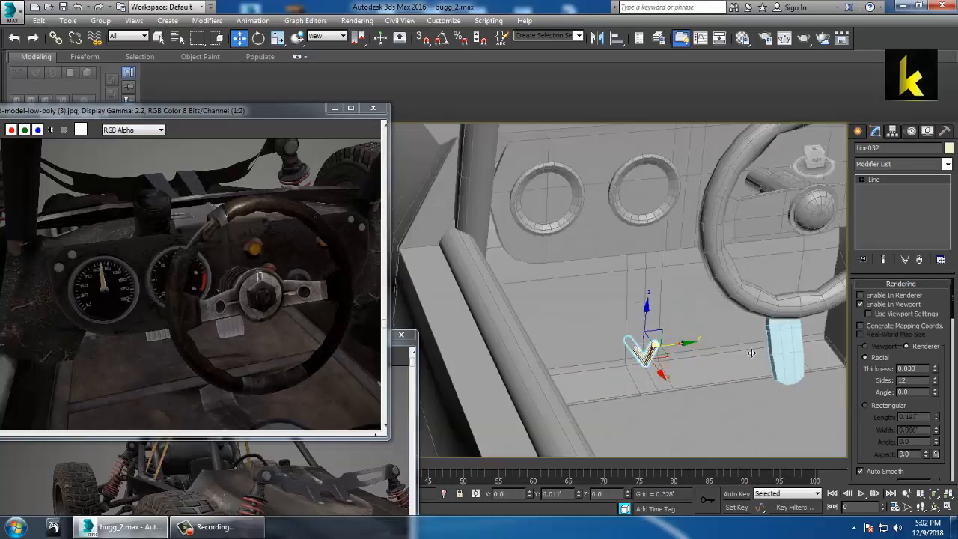
pyautogui.moveTo(752, 353); pyautogui.dragTo(791, 350)
pyautogui.moveTo(791, 350)
pyautogui.keyDown('alt'); pyautogui.mouseDown(button='middle')
pyautogui.moveTo(801, 336)
pyautogui.moveTo(750, 345)
pyautogui.moveTo(676, 336)
pyautogui.moveTo(709, 358)
pyautogui.moveTo(784, 332)
pyautogui.moveTo(770, 345)
pyautogui.moveTo(791, 347)
pyautogui.mouseUp(button='middle'); pyautogui.keyUp('alt')
pyautogui.scroll(4, 813, 341)
pyautogui.scroll(4, 770, 346)
pyautogui.scroll(-6, 732, 335)
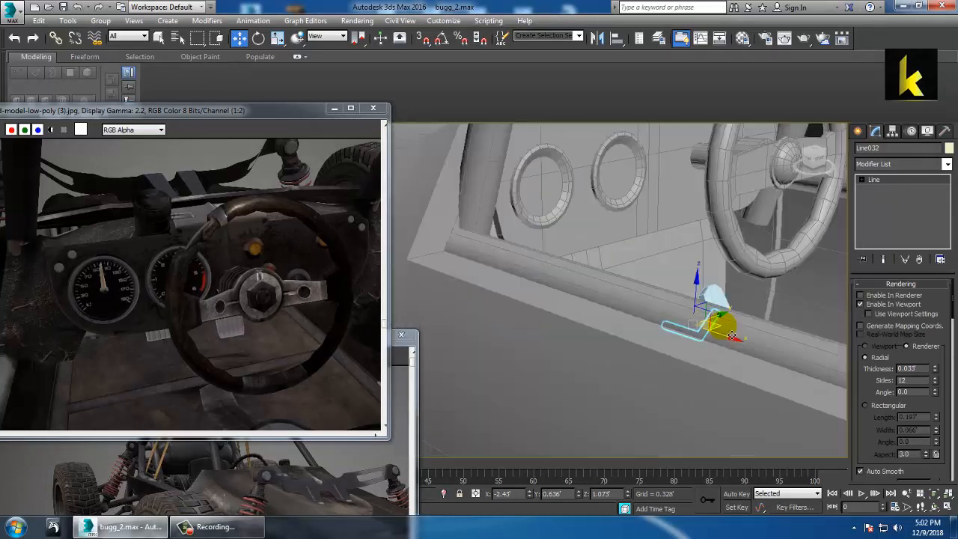
pyautogui.moveTo(732, 335)
pyautogui.keyDown('alt'); pyautogui.mouseDown(button='middle')
pyautogui.moveTo(702, 342)
pyautogui.moveTo(720, 349)
pyautogui.mouseUp(button='middle'); pyautogui.keyUp('alt')
# Select the pedal plate together with its arm and scale both uniformly to about 103%
pyautogui.keyDown('ctrl'); pyautogui.click(705, 342); pyautogui.keyUp('ctrl')
pyautogui.scroll(4, 704, 342)
pyautogui.scroll(-6, 704, 343)
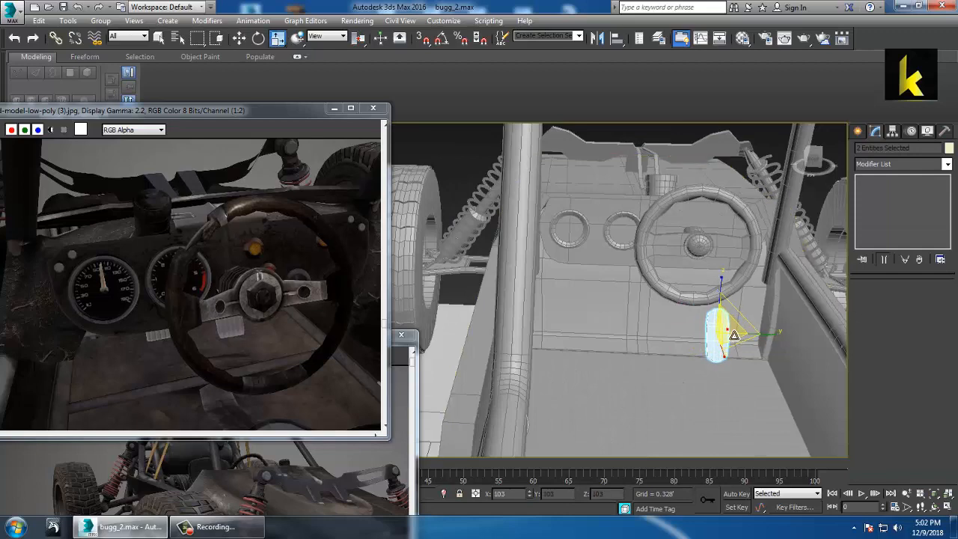
pyautogui.scroll(5, 757, 306)
pyautogui.keyDown('alt'); pyautogui.moveTo(725, 318); pyautogui.dragTo(675, 363, button='middle'); pyautogui.keyUp('alt')
# Clone the pedal and its arm along Y to place a second pedal beside the first in the footwell
pyautogui.press('w')
pyautogui.scroll(-2, 675, 363)
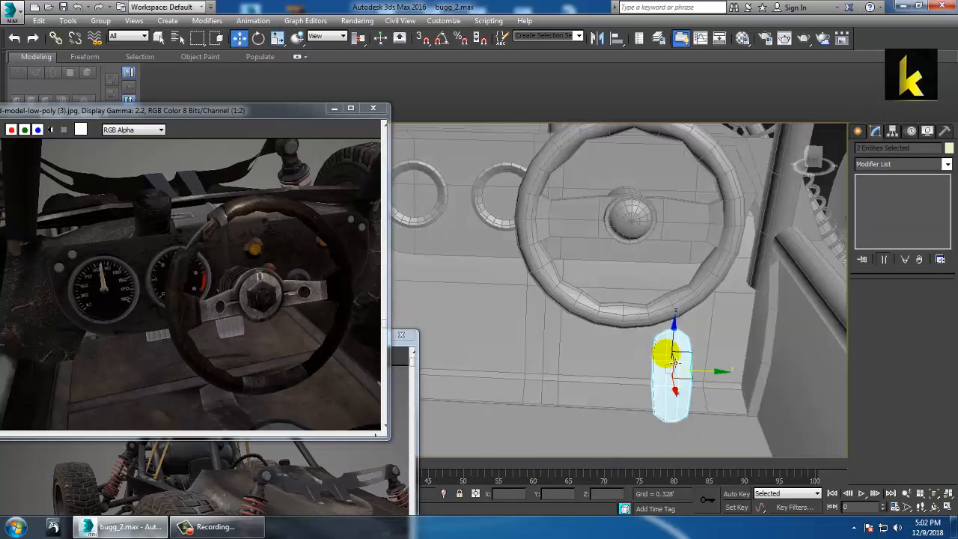
pyautogui.moveTo(682, 373)
pyautogui.mouseDown()
pyautogui.moveTo(547, 364)
pyautogui.moveTo(659, 369)
pyautogui.moveTo(631, 365)
pyautogui.mouseUp()
pyautogui.click(483, 314)
pyautogui.scroll(-5, 567, 349)
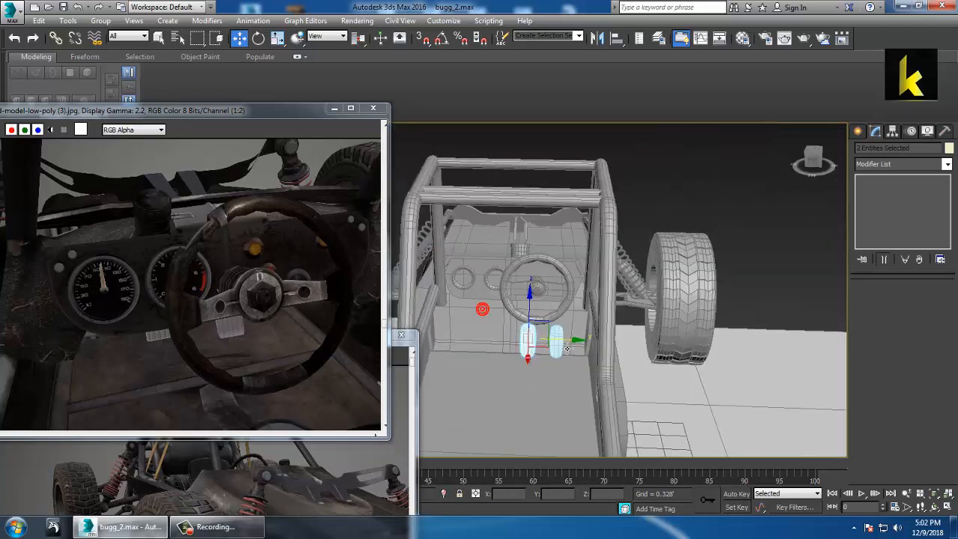
# Assign one light grey object color to all objects in the scene and clear the selection
pyautogui.hotkey('ctrl', 'a')
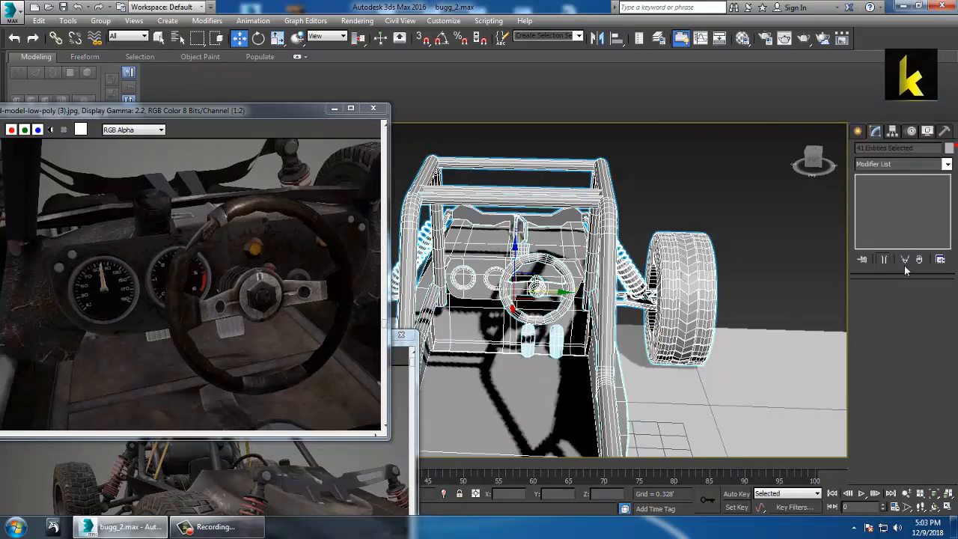
pyautogui.click(949, 148)
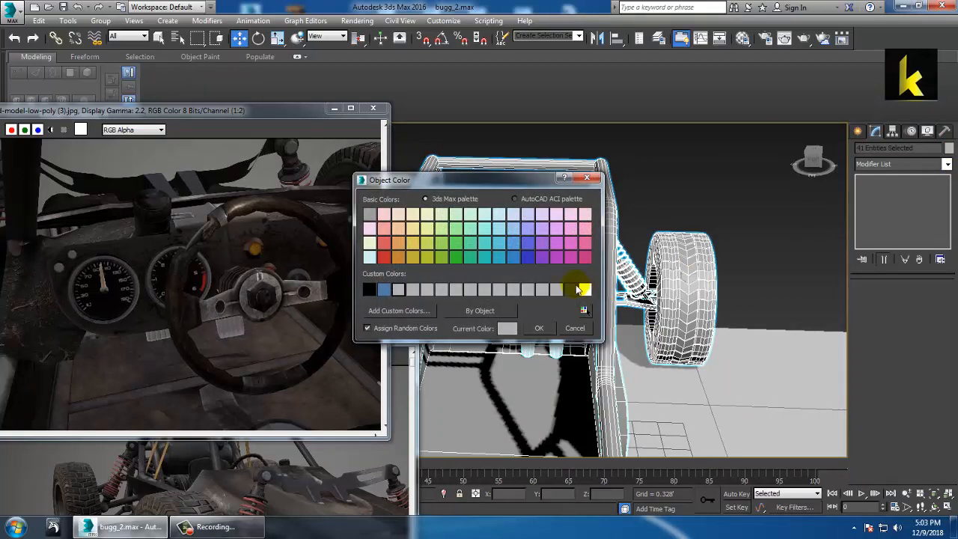
pyautogui.click(540, 328)
pyautogui.click(767, 155)
# Compare the buggy's side body and cockpit with the cockpit reference photo
pyautogui.keyDown('alt'); pyautogui.moveTo(703, 239); pyautogui.dragTo(695, 305, button='middle'); pyautogui.keyUp('alt')
pyautogui.scroll(-2, 184, 323)
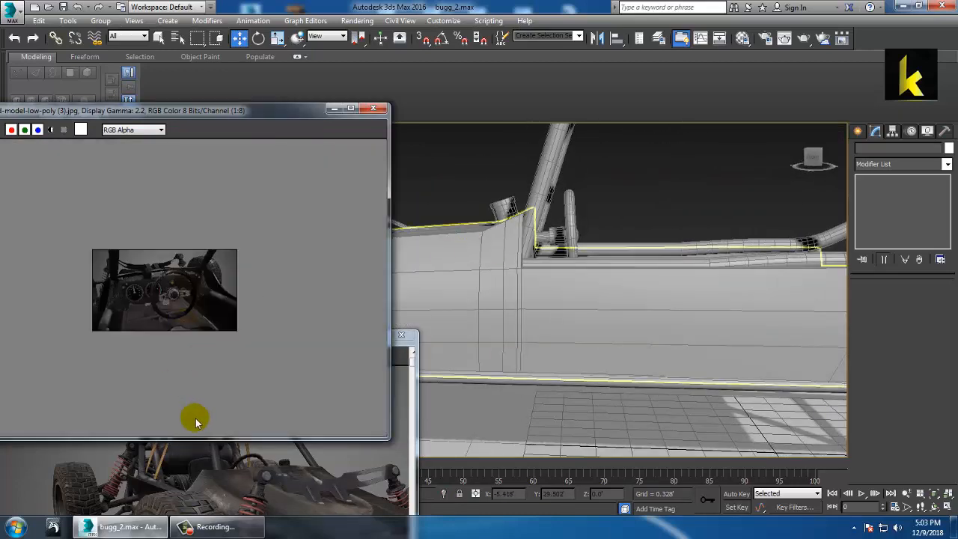
pyautogui.keyDown('alt'); pyautogui.moveTo(628, 256); pyautogui.dragTo(677, 323, button='middle'); pyautogui.keyUp('alt')
pyautogui.scroll(-3, 630, 301)
pyautogui.scroll(3, 625, 305)
pyautogui.moveTo(625, 305); pyautogui.dragTo(675, 337, button='middle')
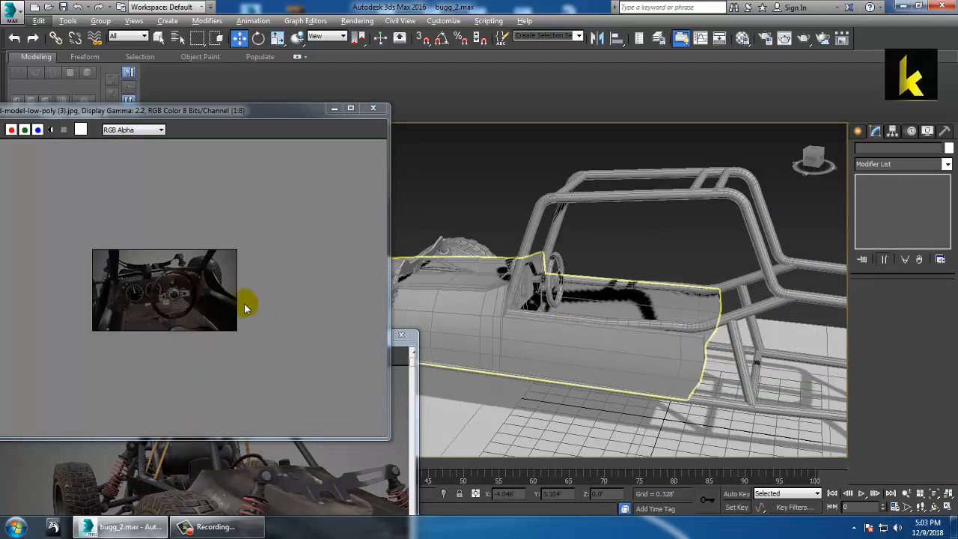
pyautogui.scroll(1, 232, 310)
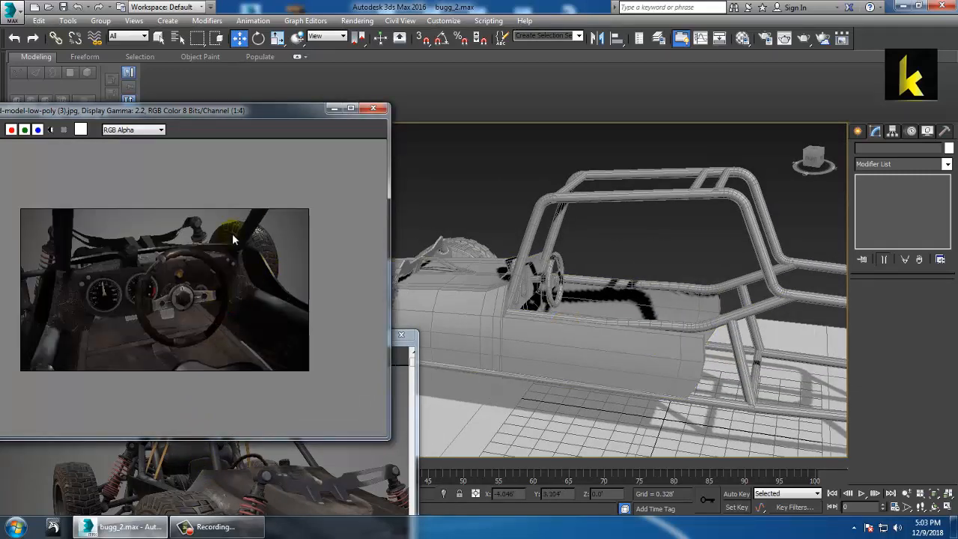
# Bring the exterior and in-game buggy reference images fully into view and examine the seat and roll cage area against the model
pyautogui.click(186, 487)
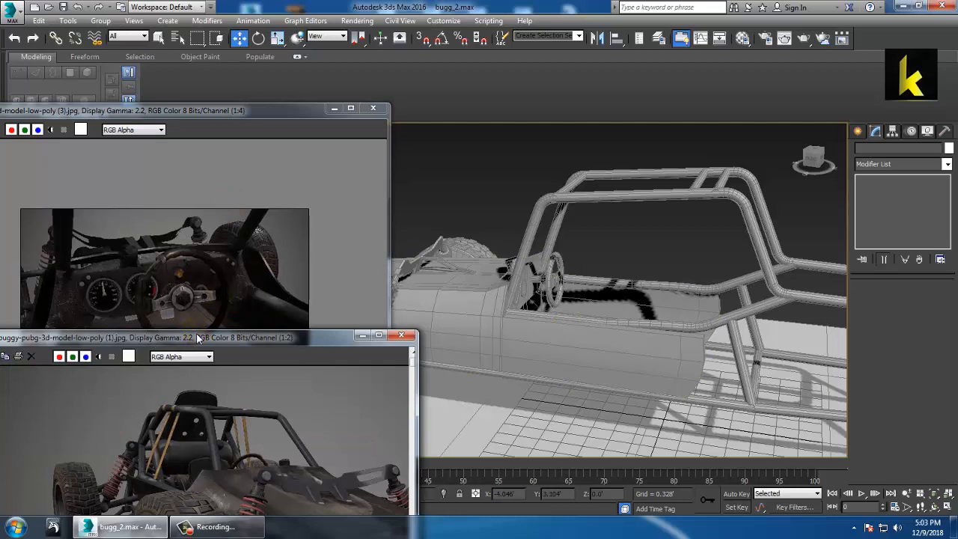
pyautogui.moveTo(196, 338); pyautogui.dragTo(204, 117)
pyautogui.moveTo(184, 429); pyautogui.dragTo(284, 300)
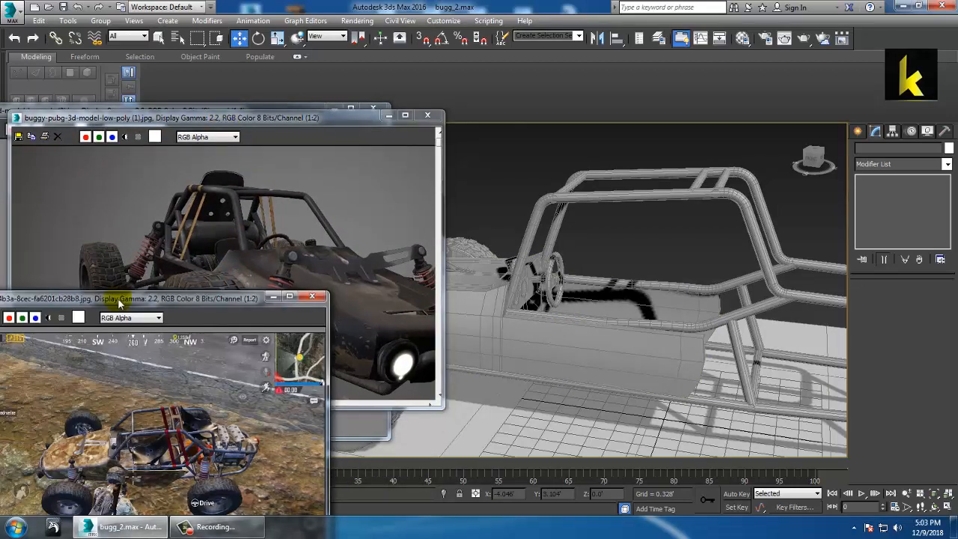
pyautogui.moveTo(156, 297); pyautogui.dragTo(251, 137)
pyautogui.scroll(2, 279, 298)
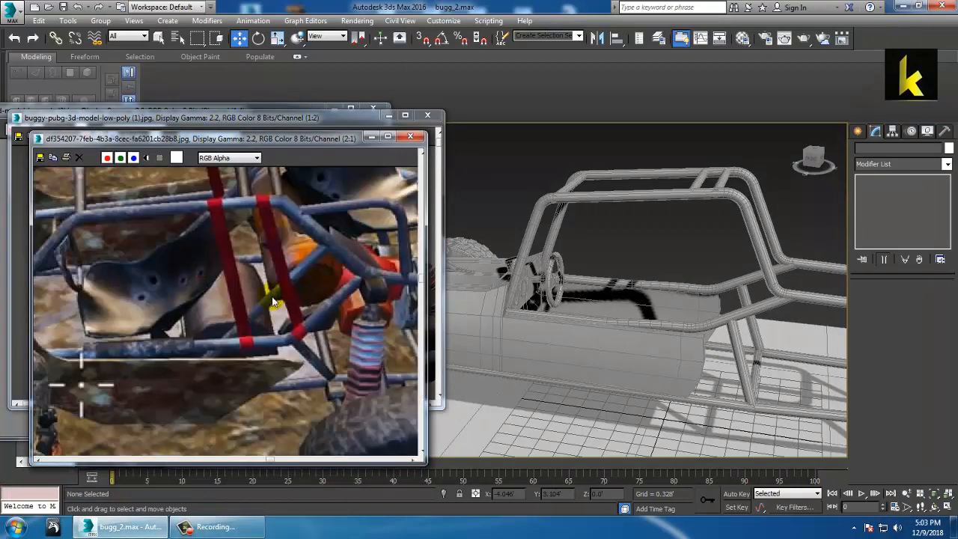
pyautogui.moveTo(226, 313); pyautogui.dragTo(292, 348, button='middle')
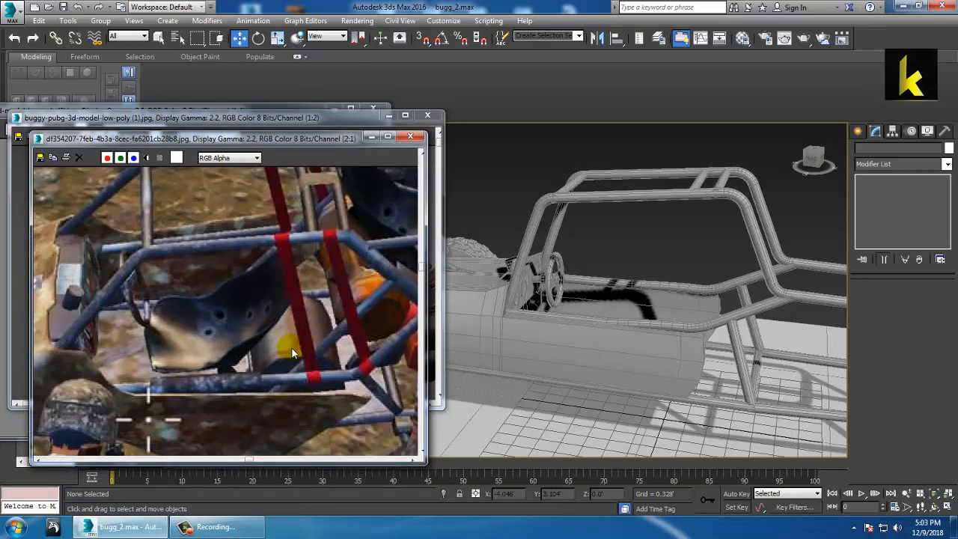
pyautogui.keyDown('alt'); pyautogui.moveTo(495, 346); pyautogui.dragTo(695, 324, button='middle'); pyautogui.keyUp('alt')
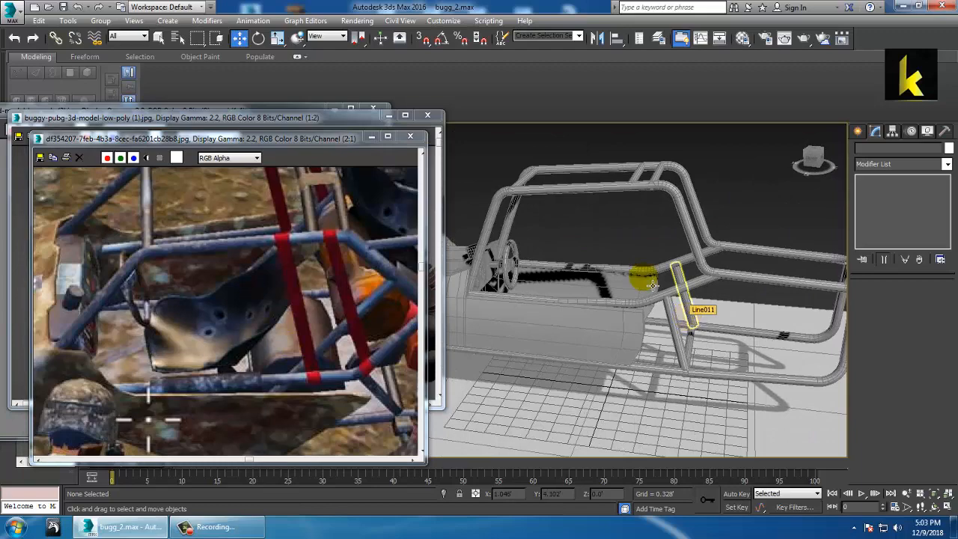
pyautogui.keyDown('alt'); pyautogui.moveTo(653, 285); pyautogui.dragTo(697, 299, button='middle'); pyautogui.keyUp('alt')
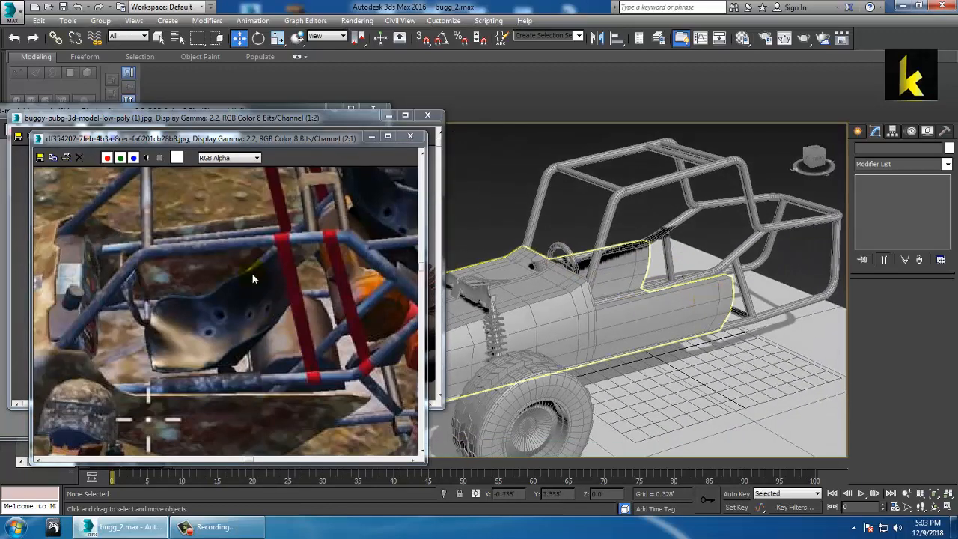
# Compare the buggy model's front body and cockpit with the in-game and low-poly exterior reference images
pyautogui.moveTo(252, 279); pyautogui.dragTo(223, 322, button='middle')
pyautogui.keyDown('alt'); pyautogui.moveTo(727, 239); pyautogui.dragTo(676, 306, button='middle'); pyautogui.keyUp('alt')
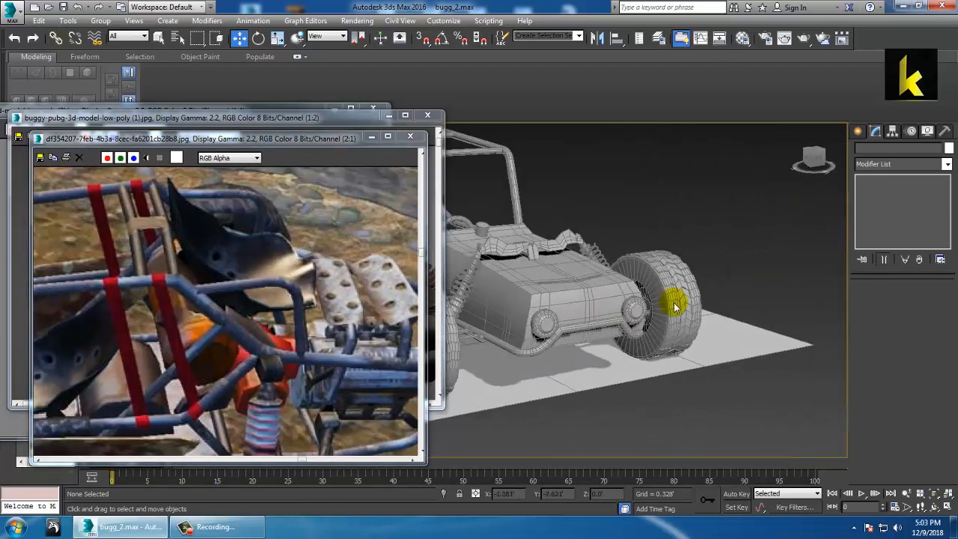
pyautogui.moveTo(223, 326); pyautogui.dragTo(346, 298, button='middle')
pyautogui.moveTo(148, 325); pyautogui.dragTo(440, 253, button='middle')
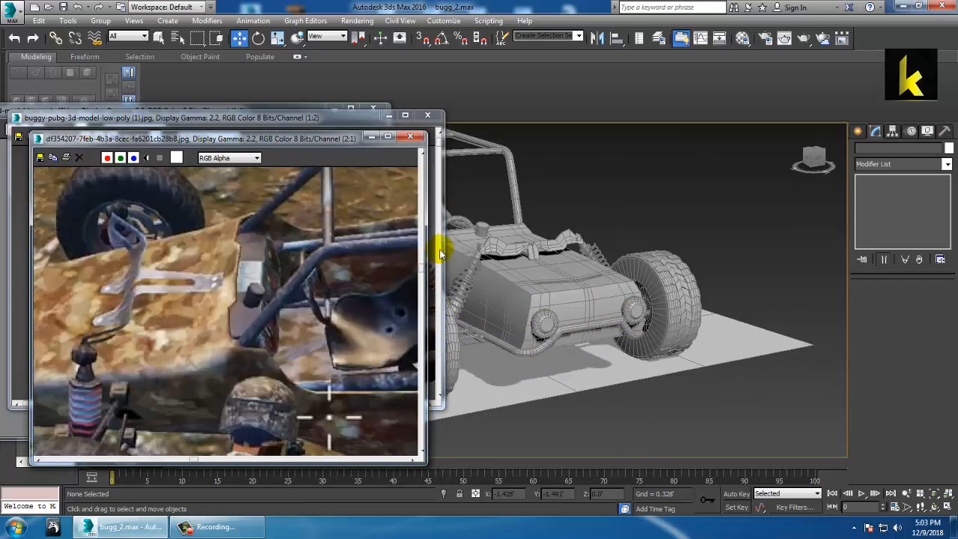
pyautogui.click(245, 119)
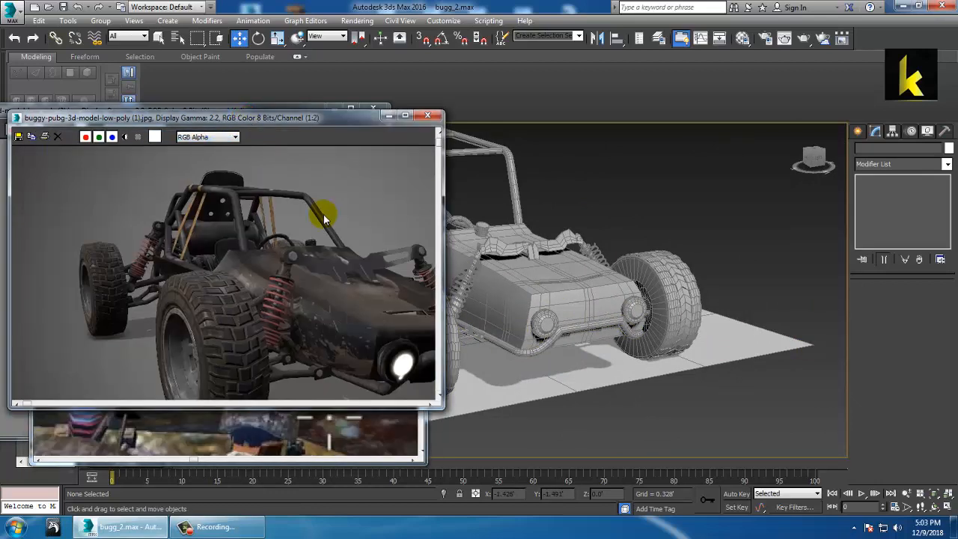
pyautogui.moveTo(223, 241); pyautogui.dragTo(132, 227, button='middle')
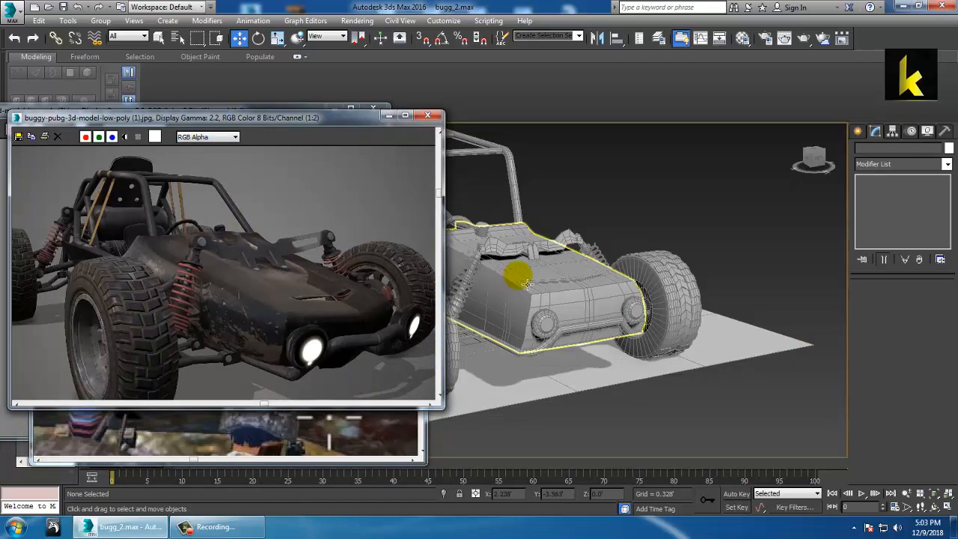
pyautogui.keyDown('alt'); pyautogui.moveTo(616, 272); pyautogui.dragTo(636, 296, button='middle'); pyautogui.keyUp('alt')
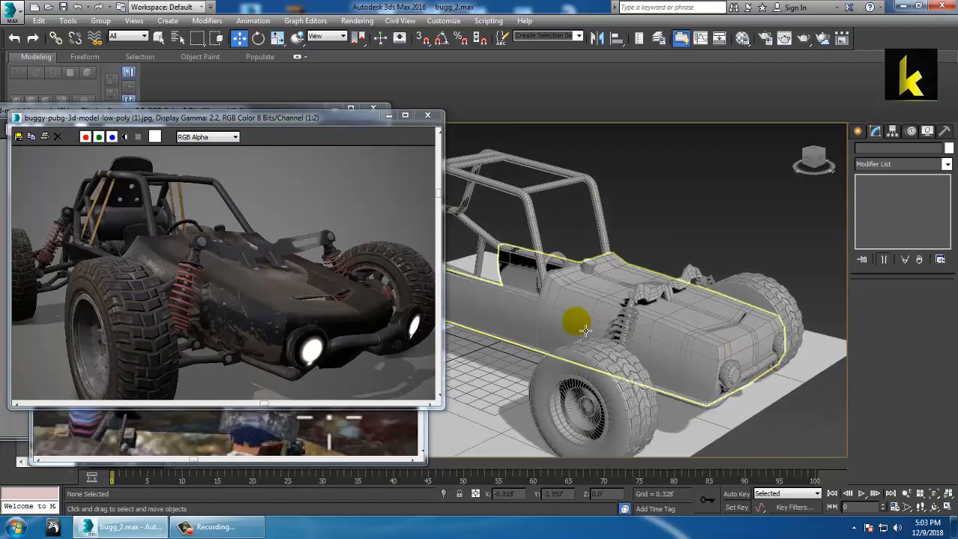
# Turn on NURMS smoothing for the buggy's main body and clear the selection
pyautogui.rightClick(656, 317)
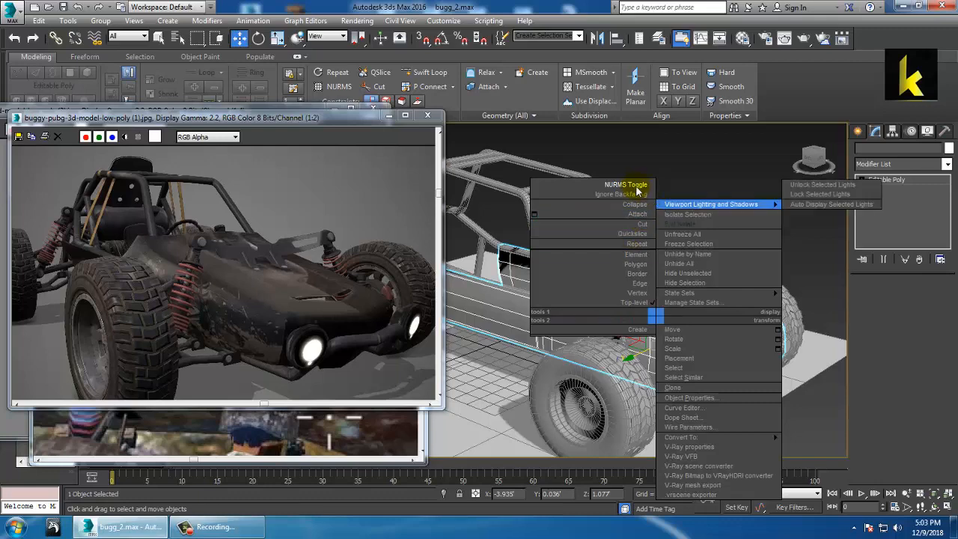
pyautogui.click(636, 183)
pyautogui.rightClick(688, 360)
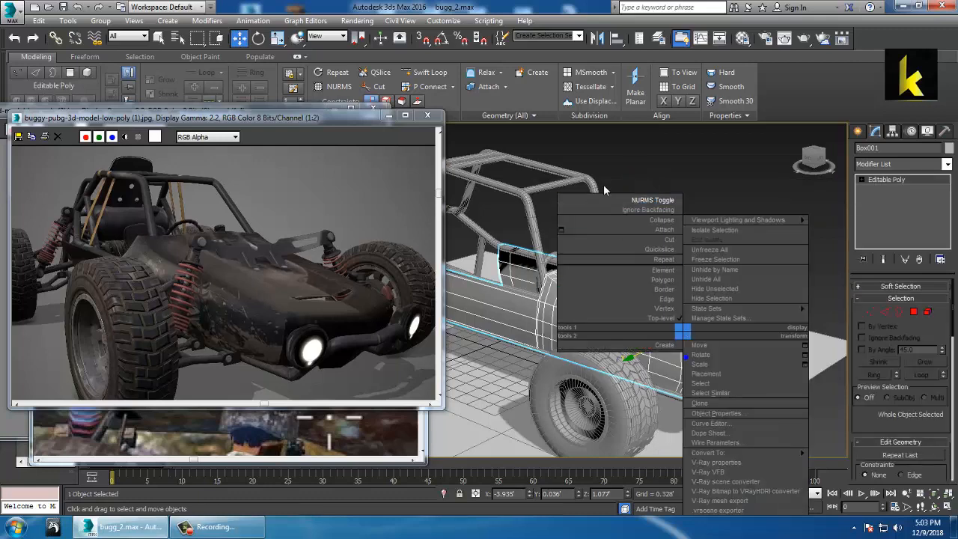
pyautogui.click(644, 204)
pyautogui.click(675, 202)
pyautogui.moveTo(675, 203)
pyautogui.keyDown('alt'); pyautogui.mouseDown(button='middle')
pyautogui.moveTo(641, 221)
pyautogui.moveTo(597, 336)
pyautogui.moveTo(722, 334)
pyautogui.moveTo(669, 337)
pyautogui.moveTo(691, 327)
pyautogui.moveTo(729, 332)
pyautogui.moveTo(722, 341)
pyautogui.mouseUp(button='middle'); pyautogui.keyUp('alt')
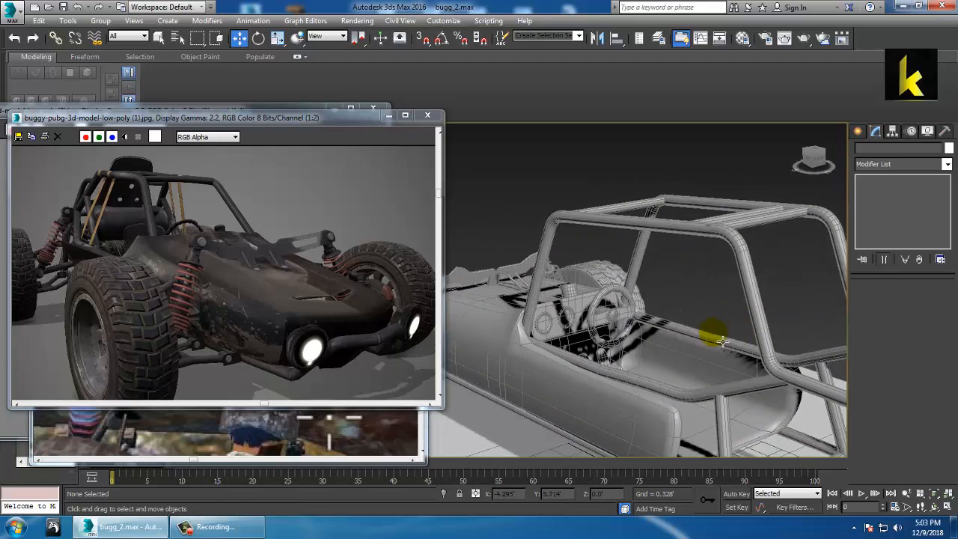
pyautogui.click(352, 21)
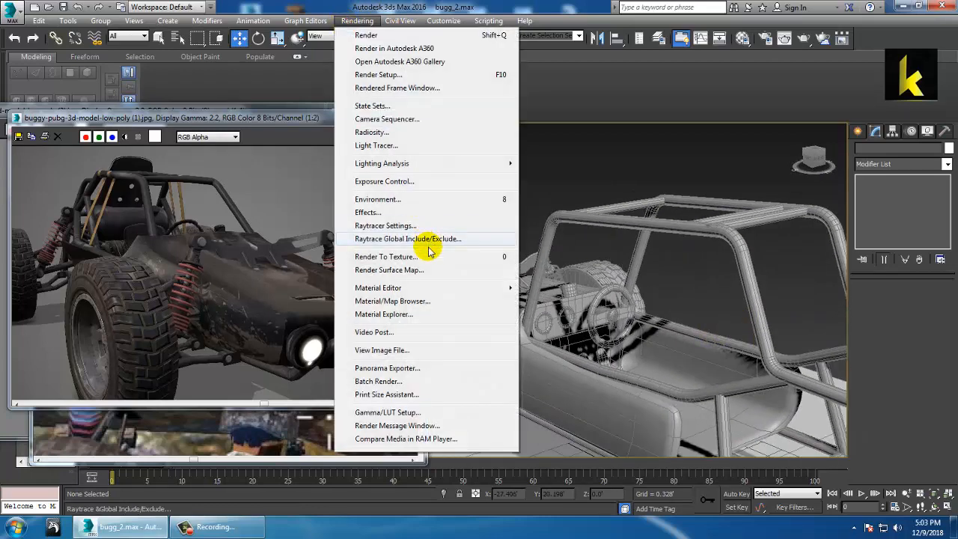
pyautogui.click(441, 356)
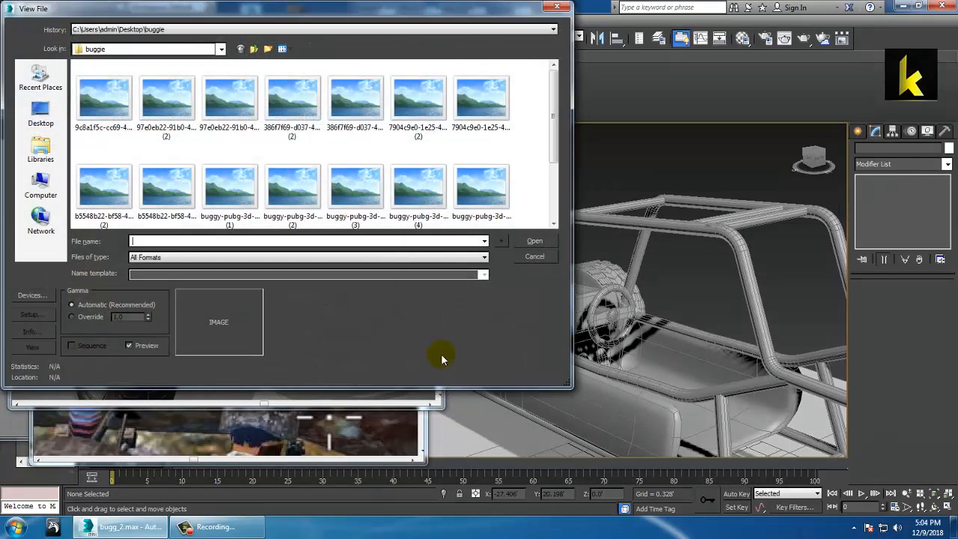
pyautogui.click(146, 75)
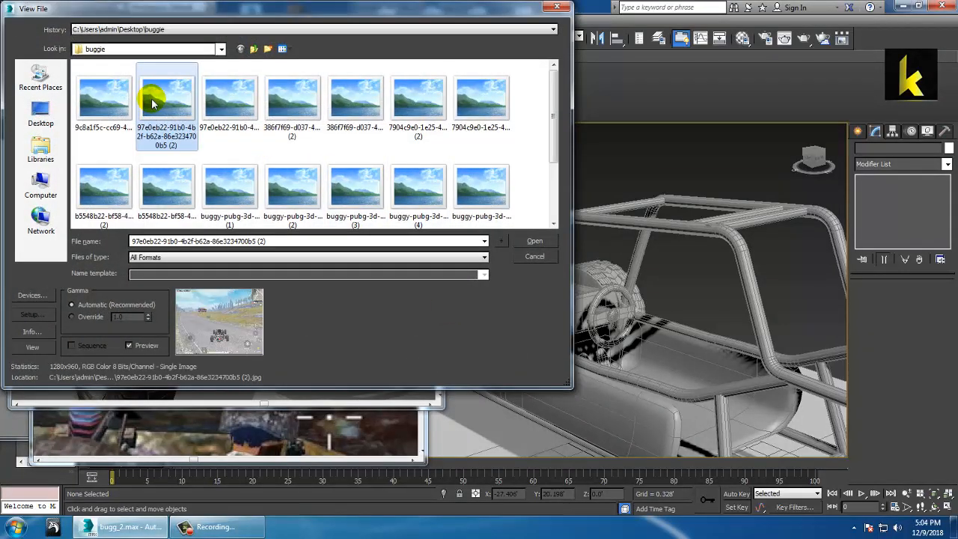
pyautogui.press('Right')
pyautogui.press('Right')
pyautogui.press('Right')
pyautogui.press('Right')
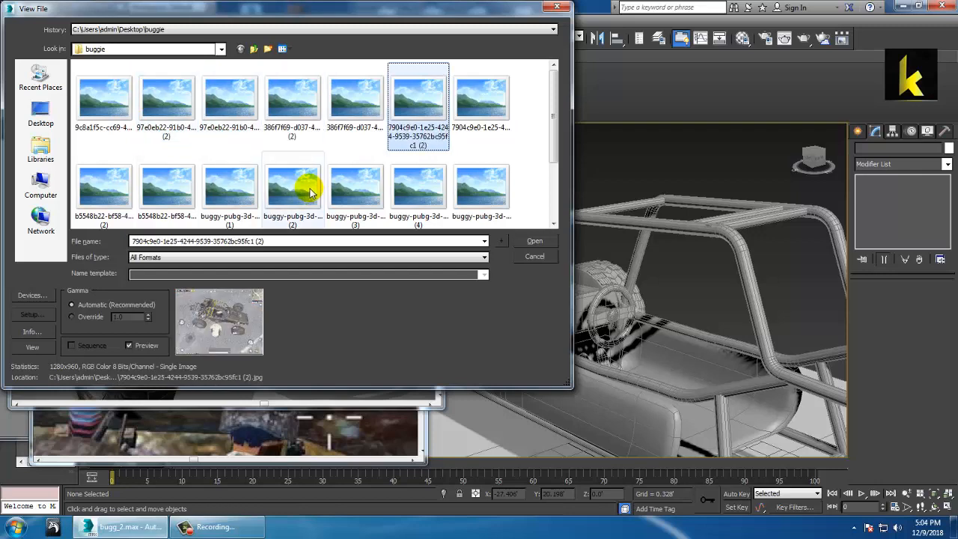
pyautogui.press('Right')
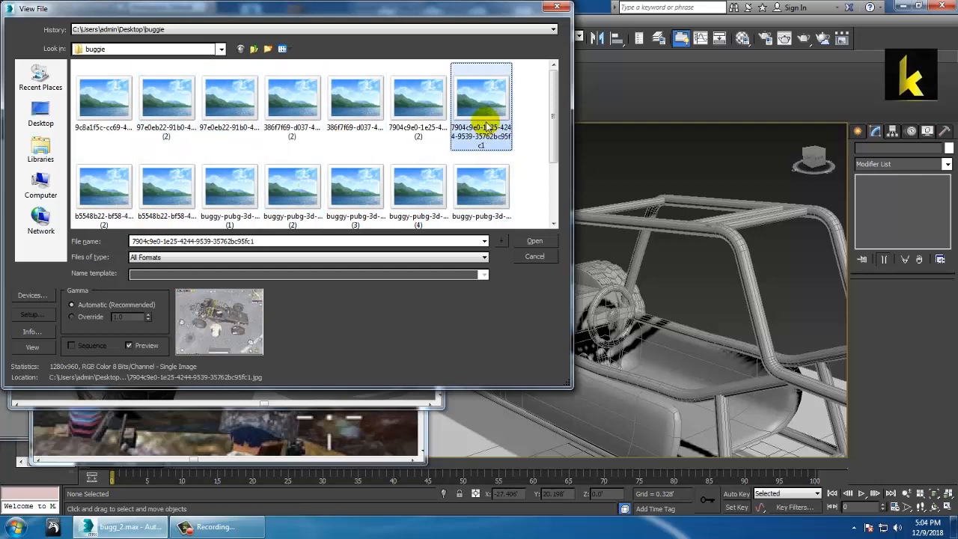
pyautogui.doubleClick(485, 127)
pyautogui.scroll(1, 487, 271)
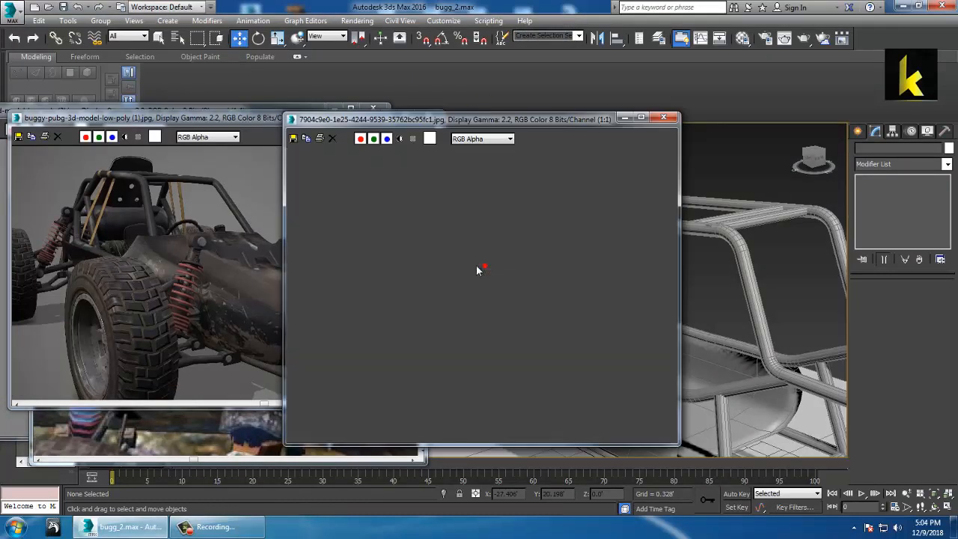
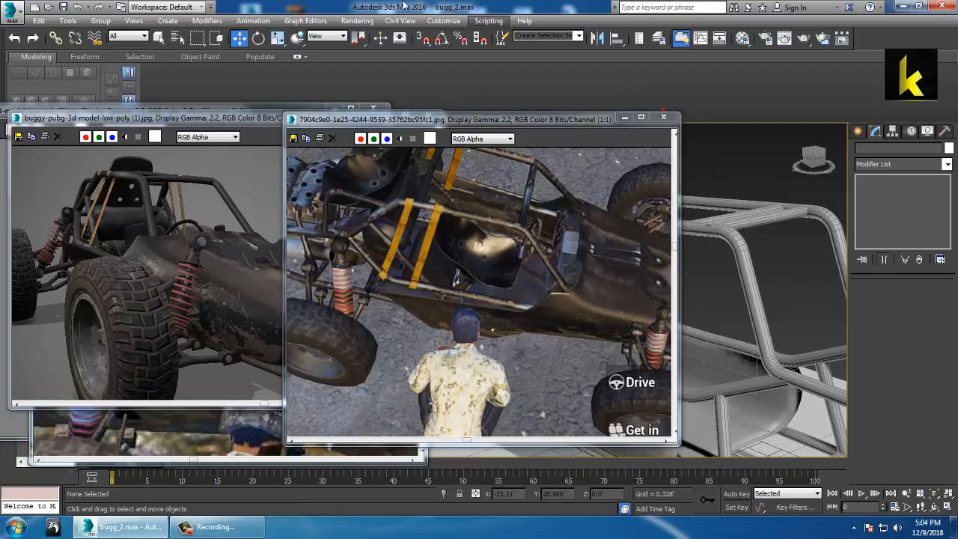
pyautogui.click(663, 118)
# Preview f621b4de-3c1a-46f2-ab08-9ec1243aa13d.jpg from the Desktop's buggie folder in Windows Photo Viewer
pyautogui.click(357, 20)
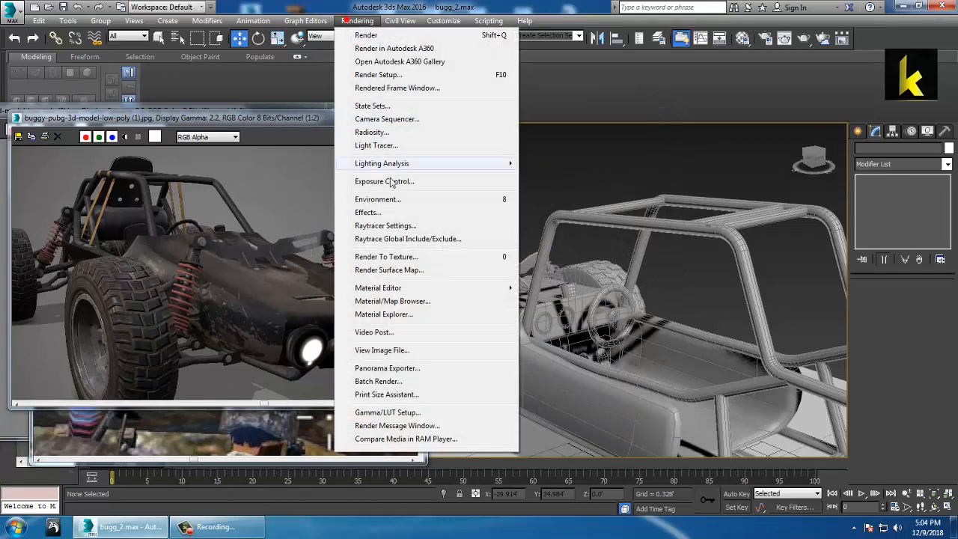
pyautogui.click(414, 355)
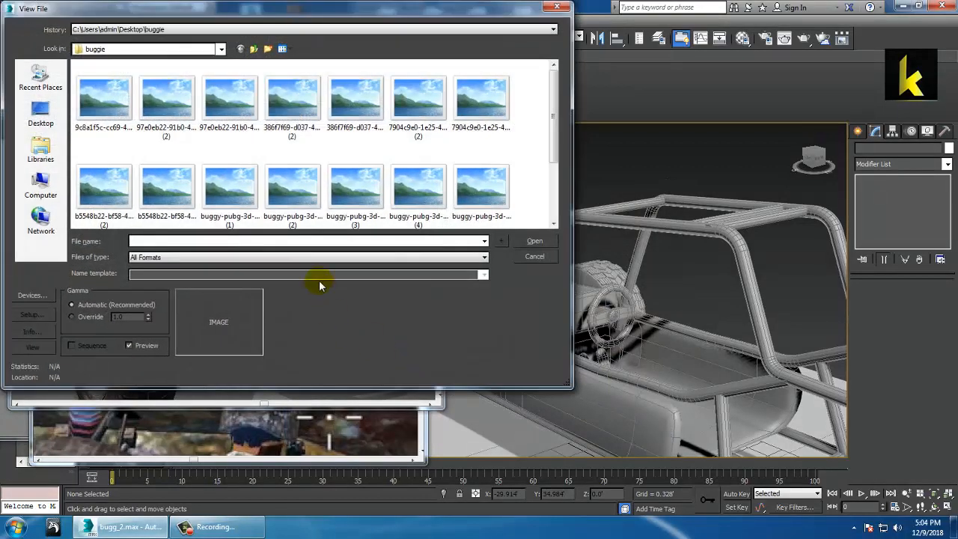
pyautogui.click(42, 188)
pyautogui.click(41, 116)
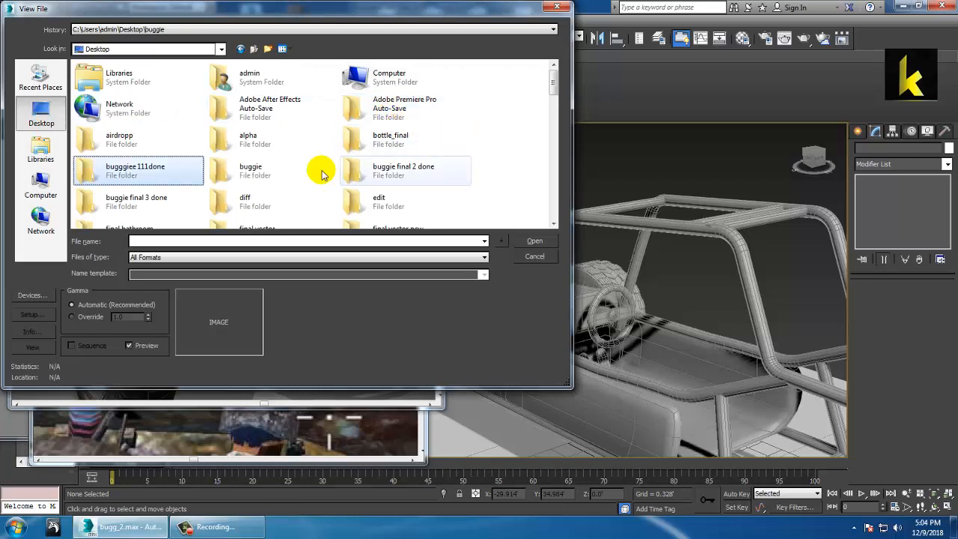
pyautogui.click(225, 177)
pyautogui.doubleClick(246, 170)
pyautogui.scroll(-3, 304, 184)
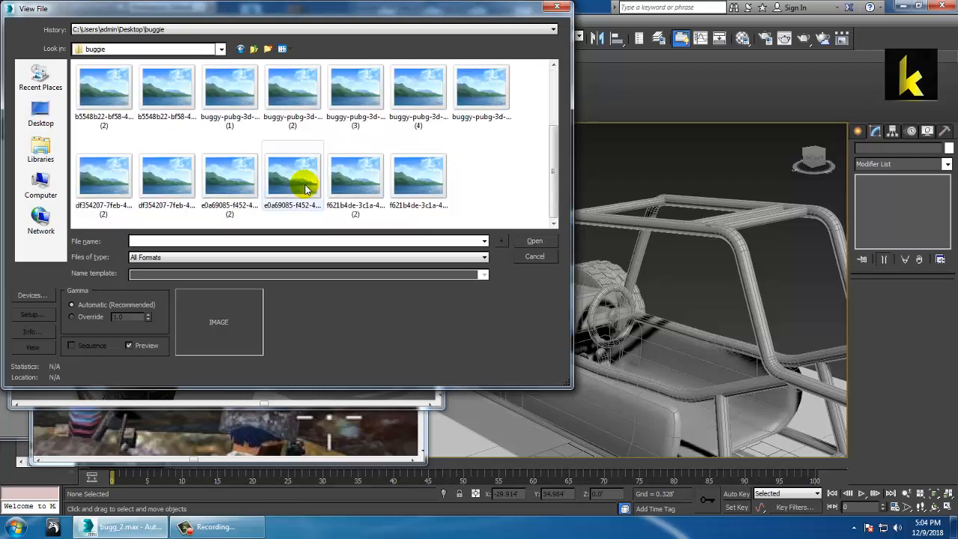
pyautogui.click(425, 183)
pyautogui.rightClick(424, 191)
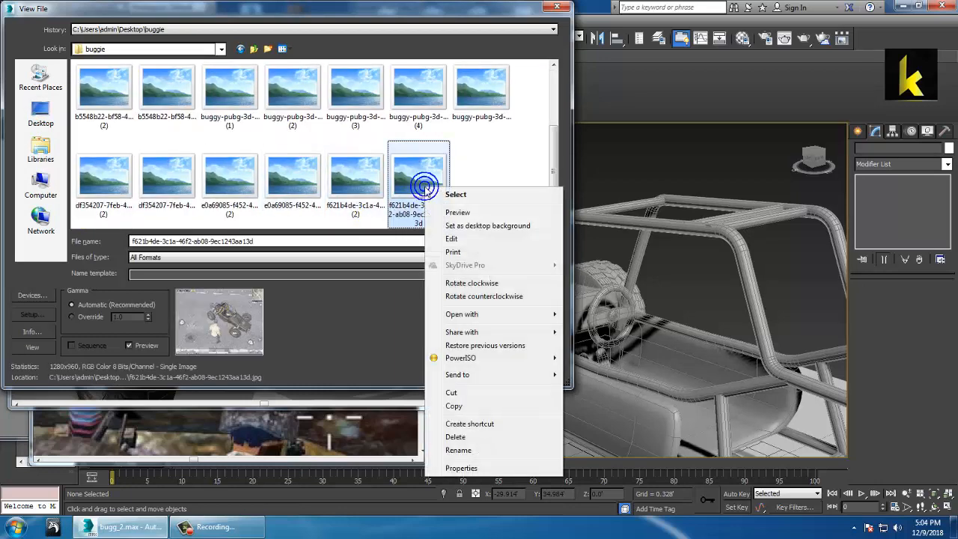
pyautogui.click(479, 213)
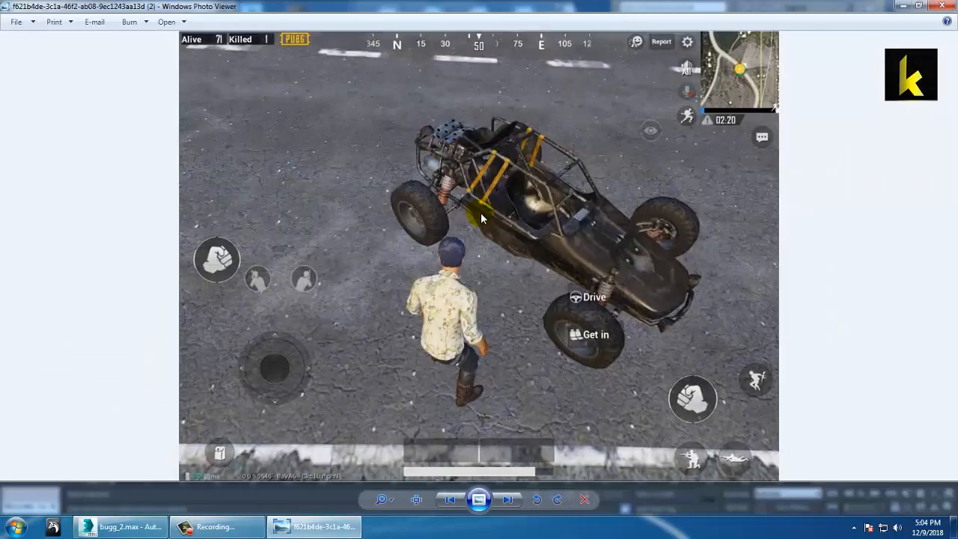
# Look through the buggy reference photos for views of the seats, roll cage, dashboard and rear frame
pyautogui.press('Left')
pyautogui.press('Left')
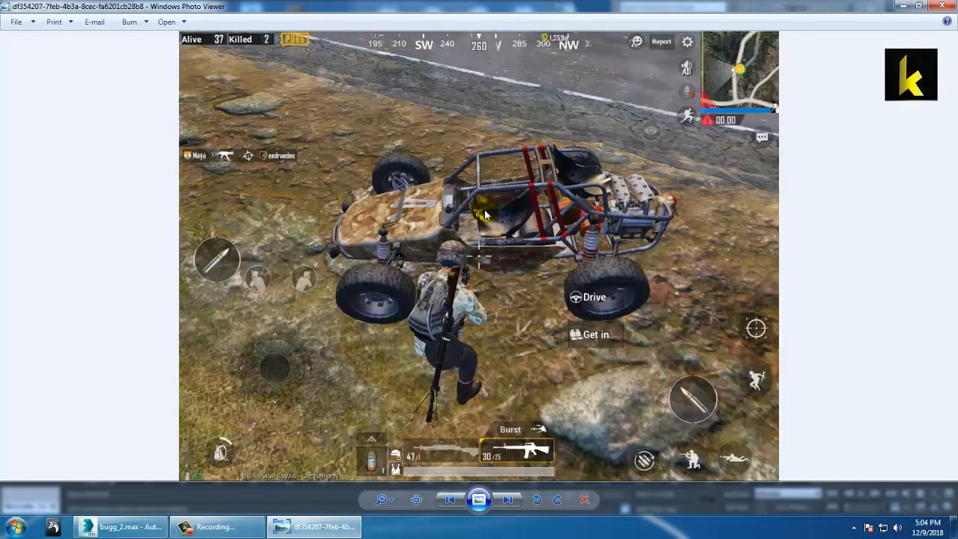
pyautogui.press('Left')
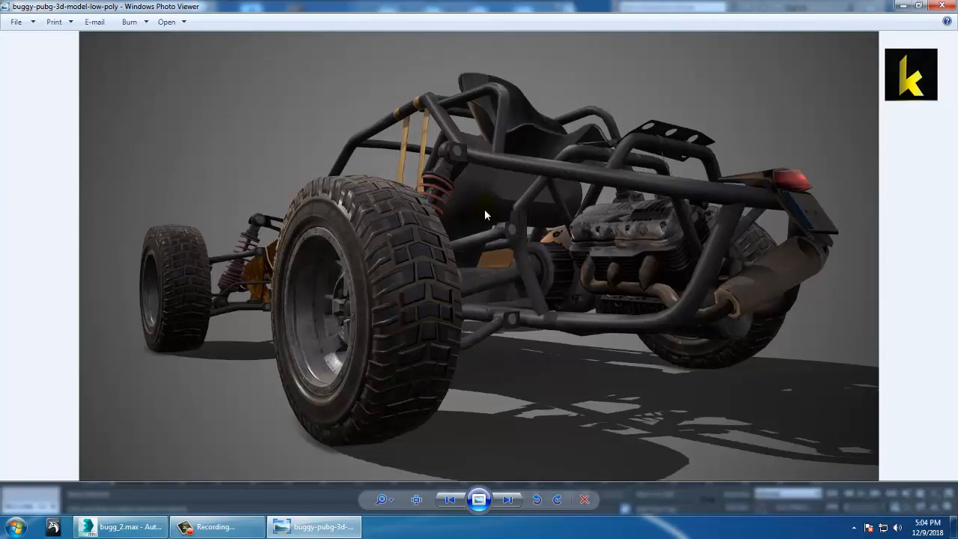
pyautogui.press('Left')
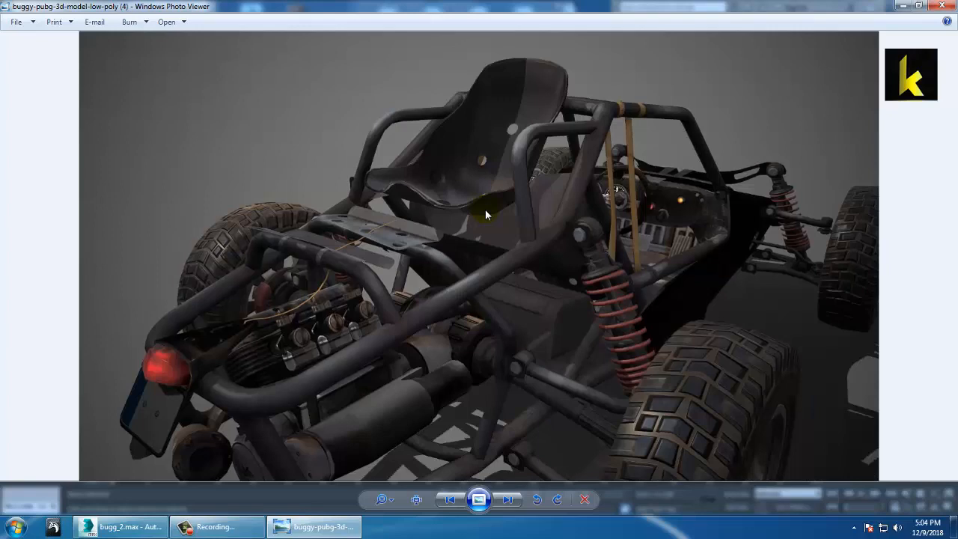
pyautogui.press('Left')
pyautogui.press('Left')
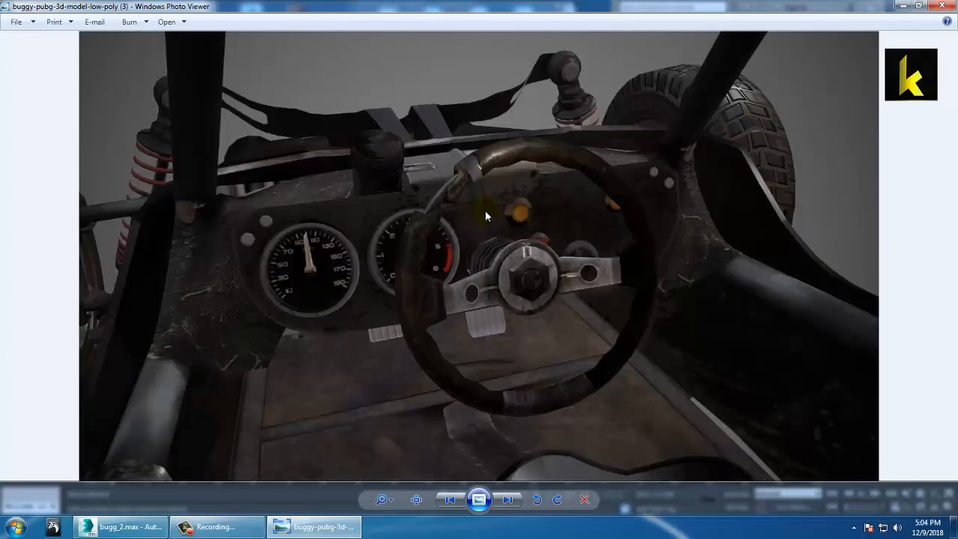
pyautogui.press('Left')
pyautogui.press('Left')
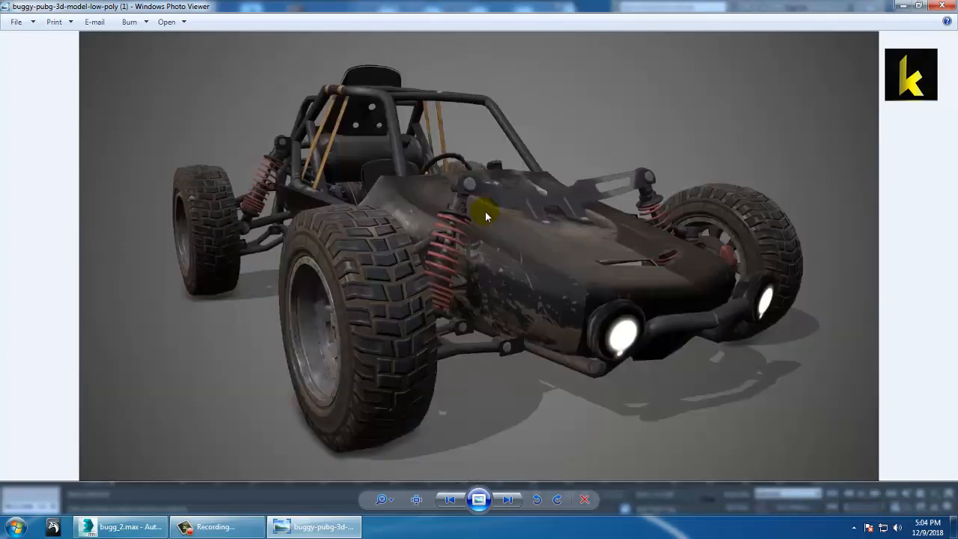
pyautogui.press('Left')
pyautogui.press('Left')
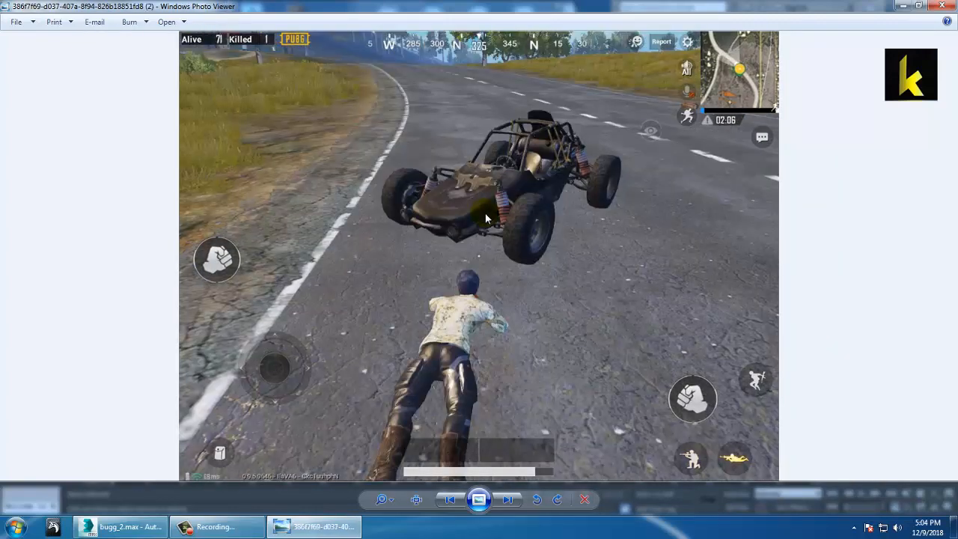
pyautogui.press('Left')
pyautogui.press('Left')
pyautogui.press('Left')
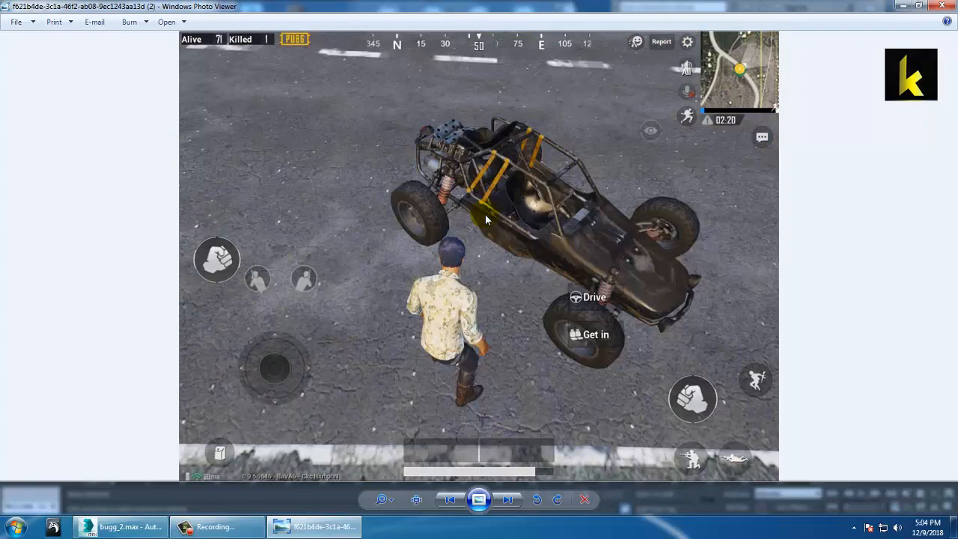
# Examine the overhead buggy photo up close and the rear view in 9c8a1f5c-cc69-4a28-9bbd-ec5bf177da16, and close the photo viewer
pyautogui.scroll(3, 485, 219)
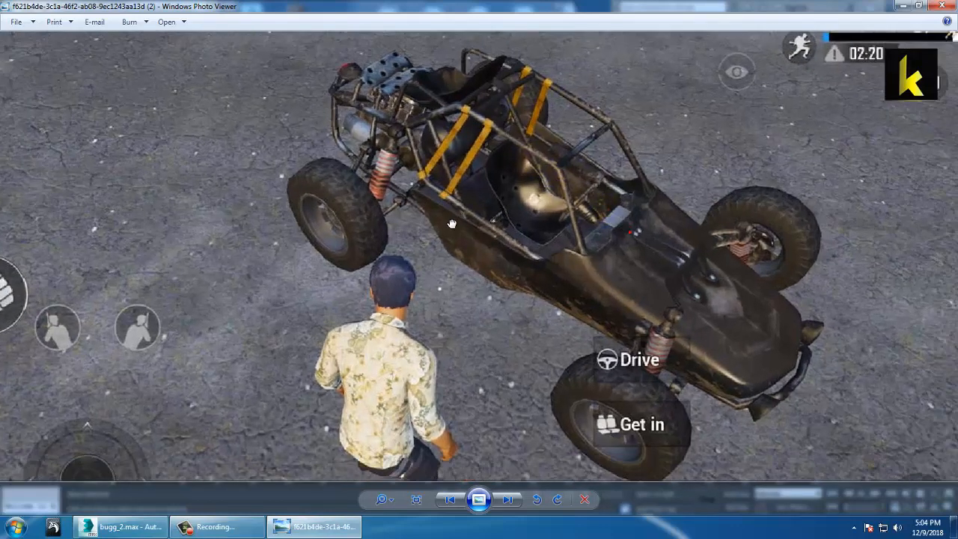
pyautogui.scroll(-3, 452, 223)
pyautogui.press('Left')
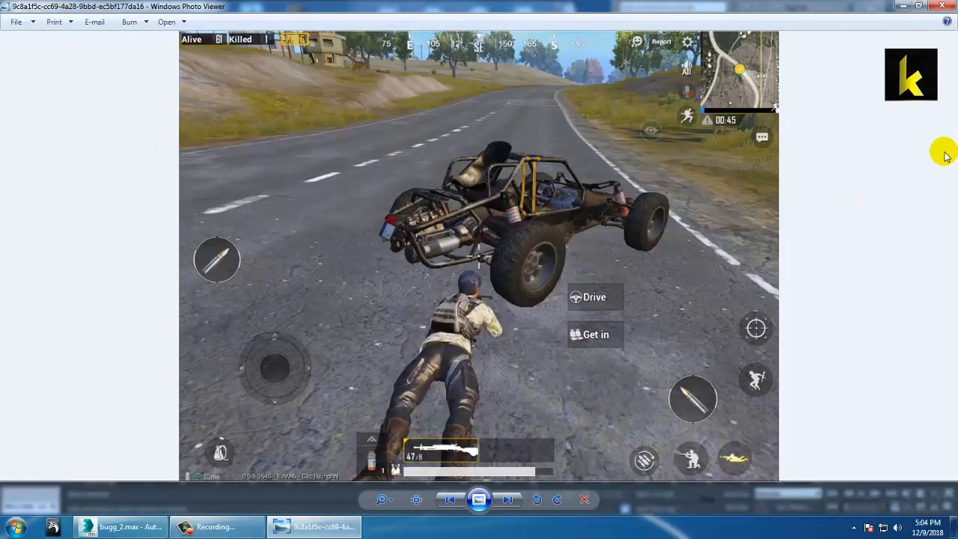
pyautogui.press('Left')
pyautogui.press('Right')
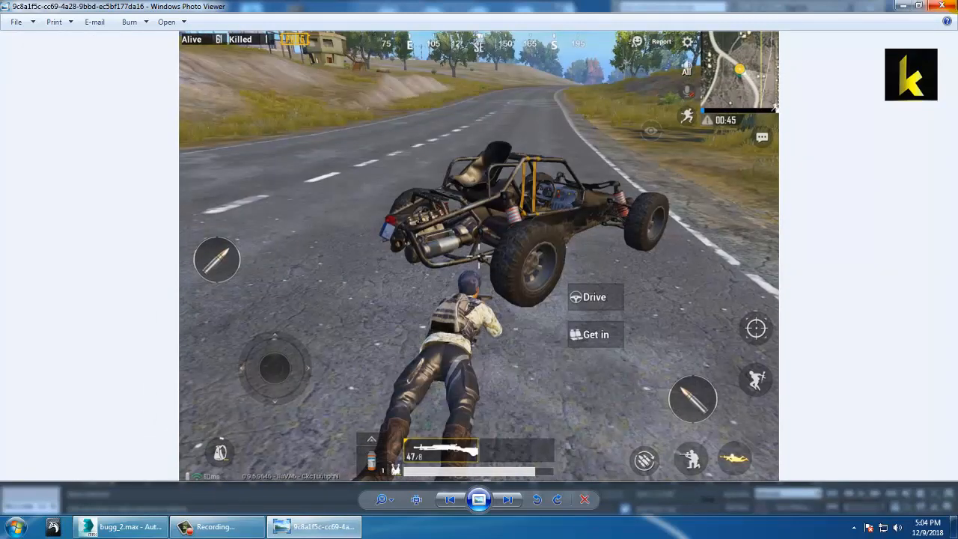
pyautogui.click(952, 6)
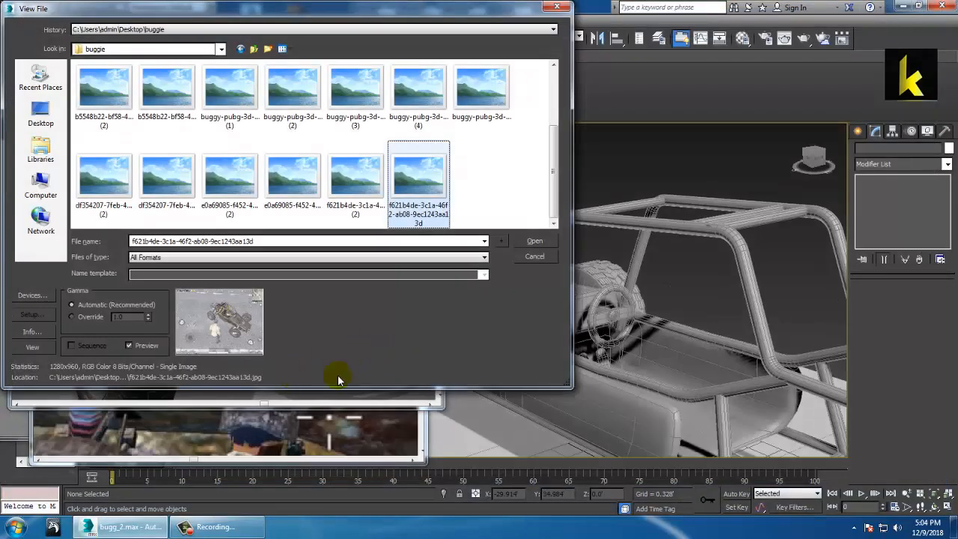
# Check the 9c8a1f5c-cc69-4a28-9bbd-ec5bf177da16 rear-view photo in the photo viewer and open it as a reference image in 3ds Max
pyautogui.scroll(3, 215, 139)
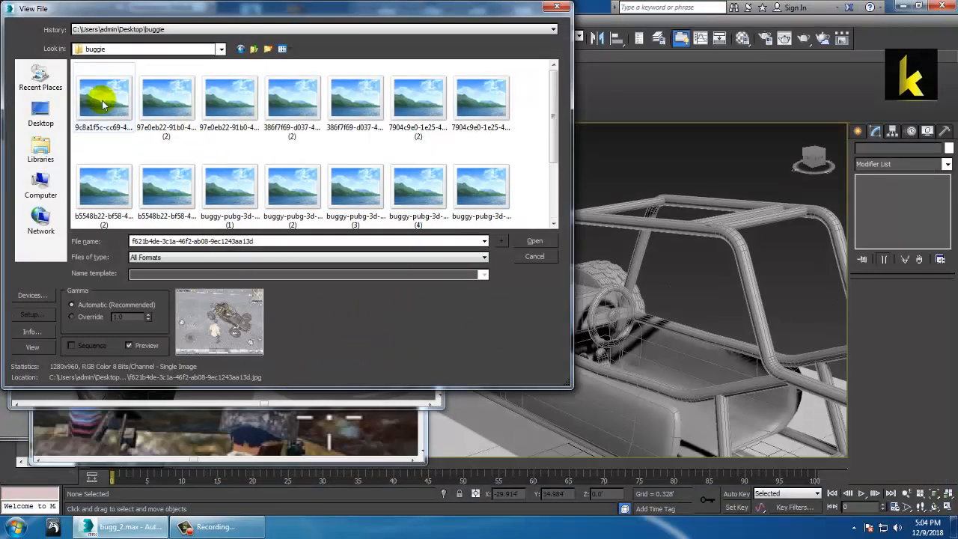
pyautogui.click(103, 104)
pyautogui.rightClick(105, 99)
pyautogui.click(163, 123)
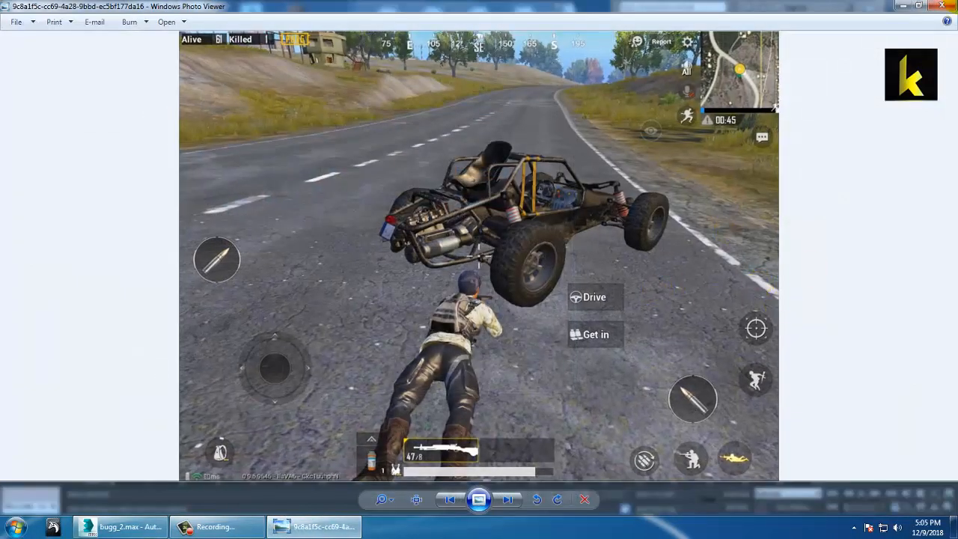
pyautogui.click(944, 5)
pyautogui.doubleClick(113, 100)
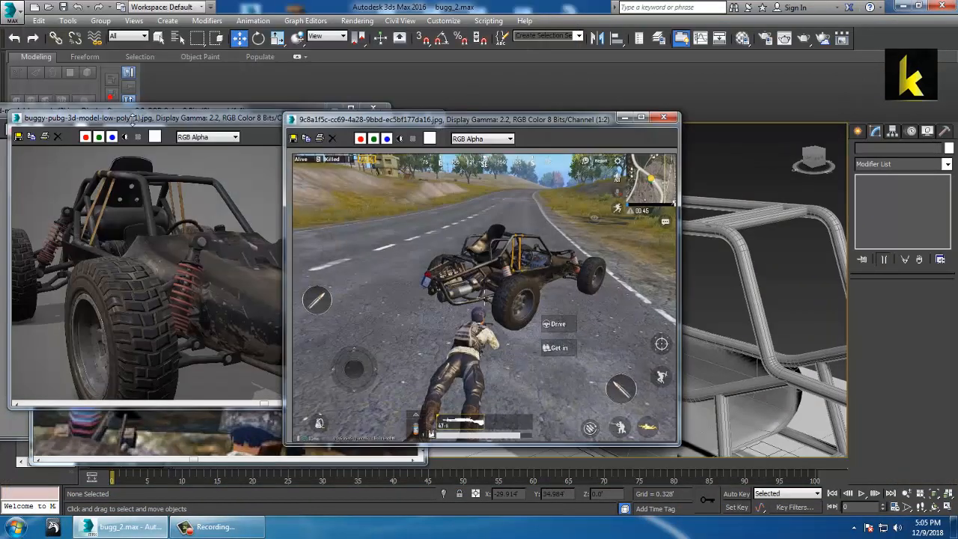
# Examine the rear frame and roll cage in the 9c8a1f5c-cc69-4a28-9bbd-ec5bf177da16 photo and move the photo clear of the model
pyautogui.scroll(2, 434, 288)
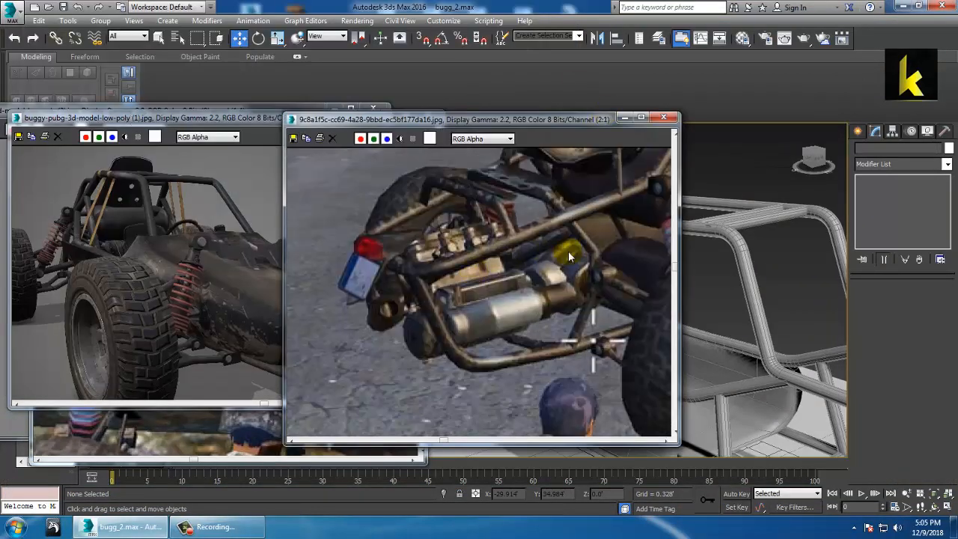
pyautogui.scroll(-1, 456, 318)
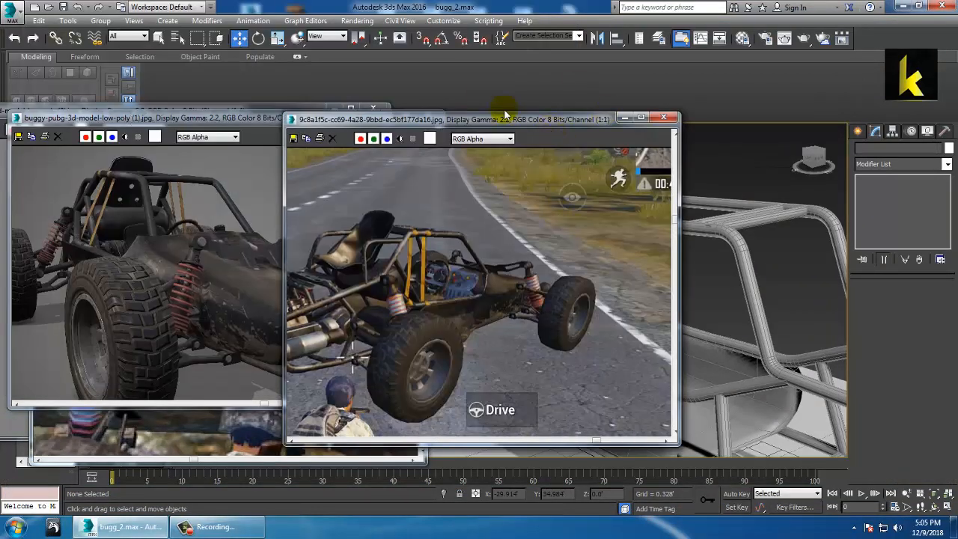
pyautogui.moveTo(494, 116); pyautogui.dragTo(182, 63)
# In the front view, draw an L-shaped line from the roll cage's sloping rear bar down to the rear frame rail, about 1.15' high
pyautogui.scroll(-5, 589, 288)
pyautogui.keyDown('alt'); pyautogui.moveTo(589, 288); pyautogui.dragTo(674, 303, button='middle'); pyautogui.keyUp('alt')
pyautogui.hotkey('alt', 'w')
pyautogui.click(606, 193)
pyautogui.hotkey('alt', 'w')
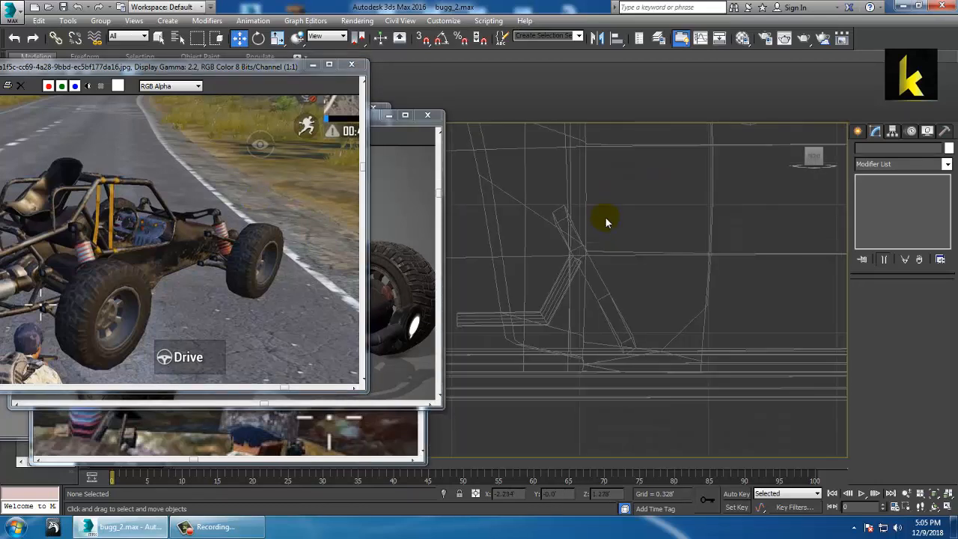
pyautogui.scroll(-4, 606, 218)
pyautogui.moveTo(606, 218); pyautogui.dragTo(584, 332, button='middle')
pyautogui.scroll(-5, 603, 296)
pyautogui.scroll(2, 586, 331)
pyautogui.moveTo(677, 329); pyautogui.dragTo(570, 322, button='middle')
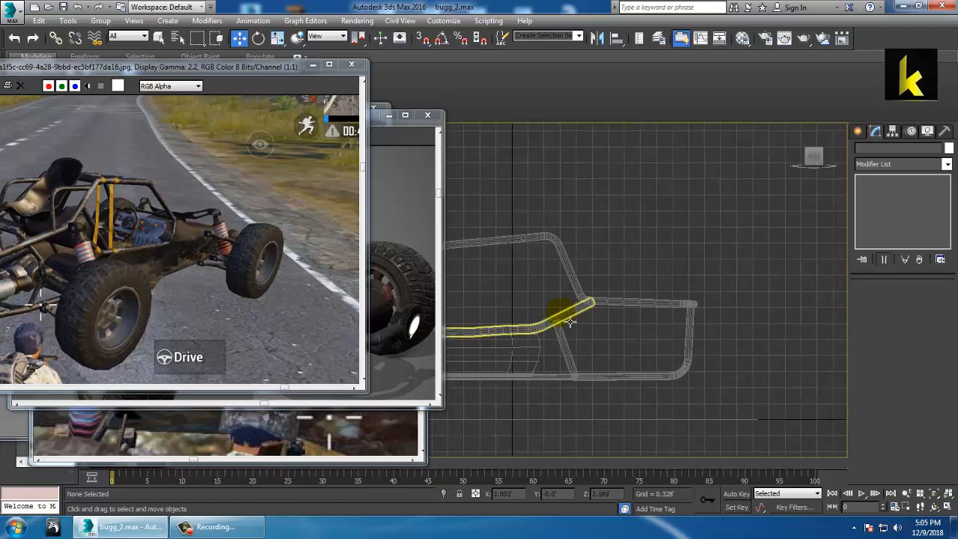
pyautogui.click(859, 131)
pyautogui.click(880, 218)
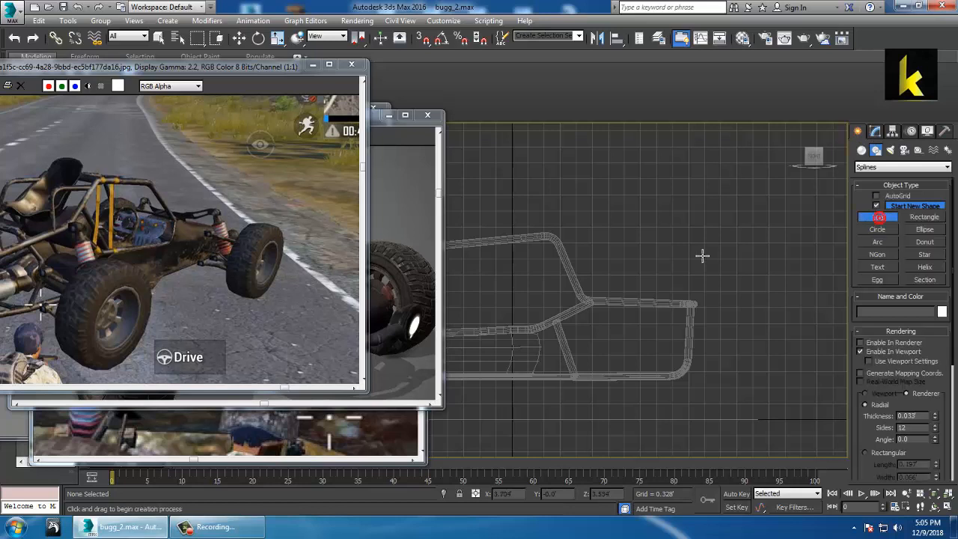
pyautogui.scroll(2, 563, 275)
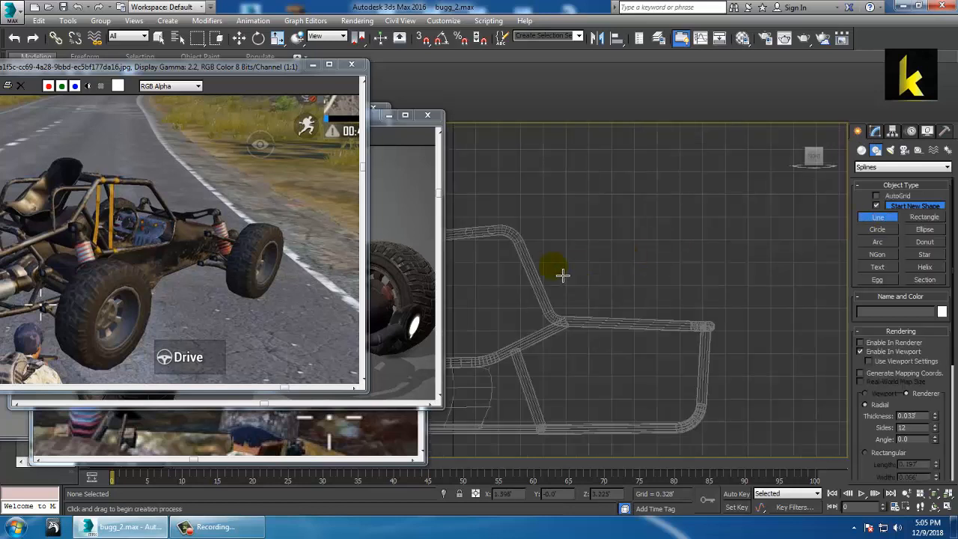
pyautogui.click(521, 243)
pyautogui.click(594, 242)
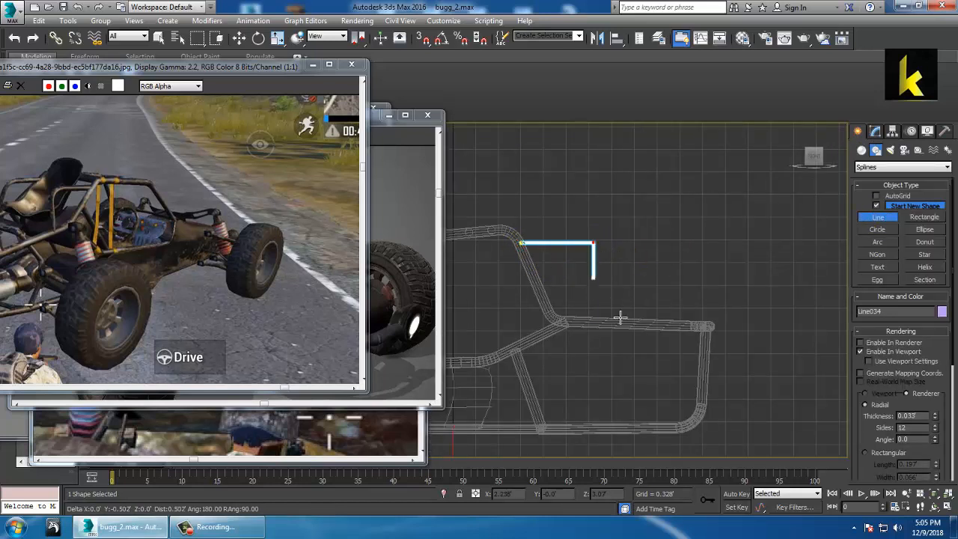
pyautogui.click(594, 323)
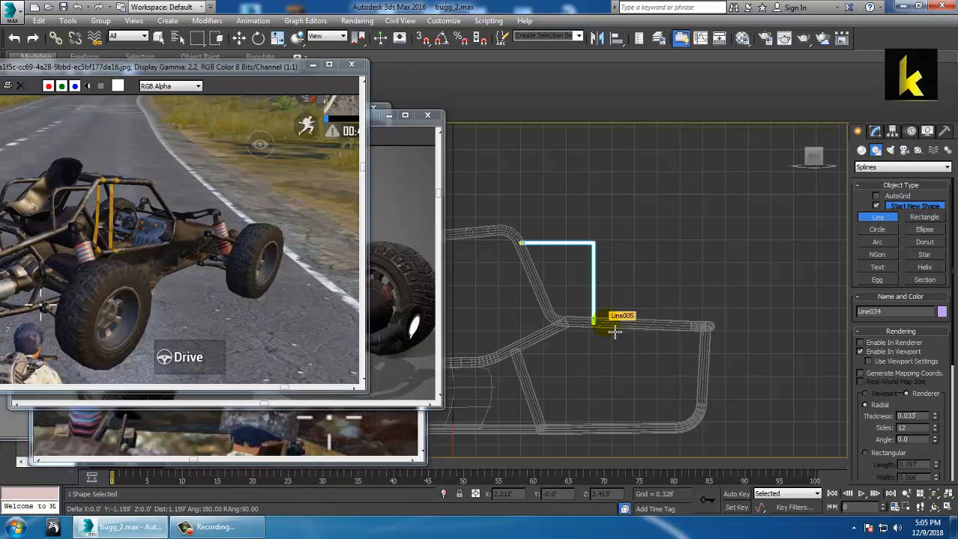
pyautogui.rightClick(614, 329)
pyautogui.rightClick(614, 330)
# Check the main roll-cage tube's thickness and set the new L-shaped line's thickness to 0.145'
pyautogui.click(618, 324)
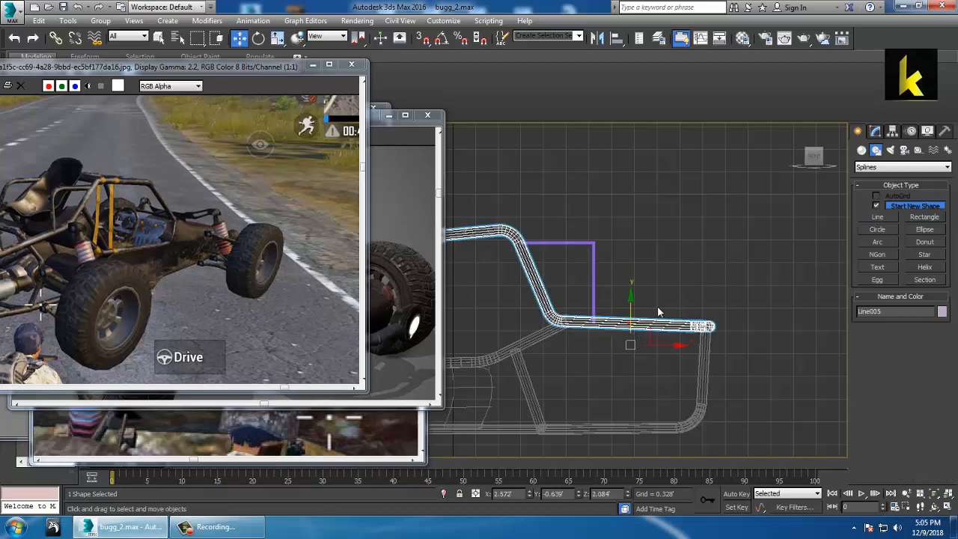
pyautogui.click(875, 131)
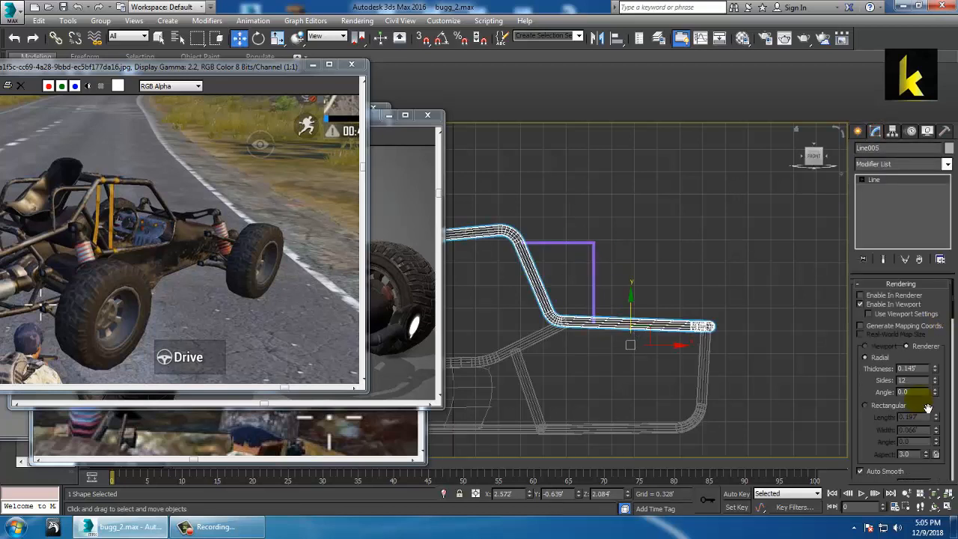
pyautogui.click(596, 258)
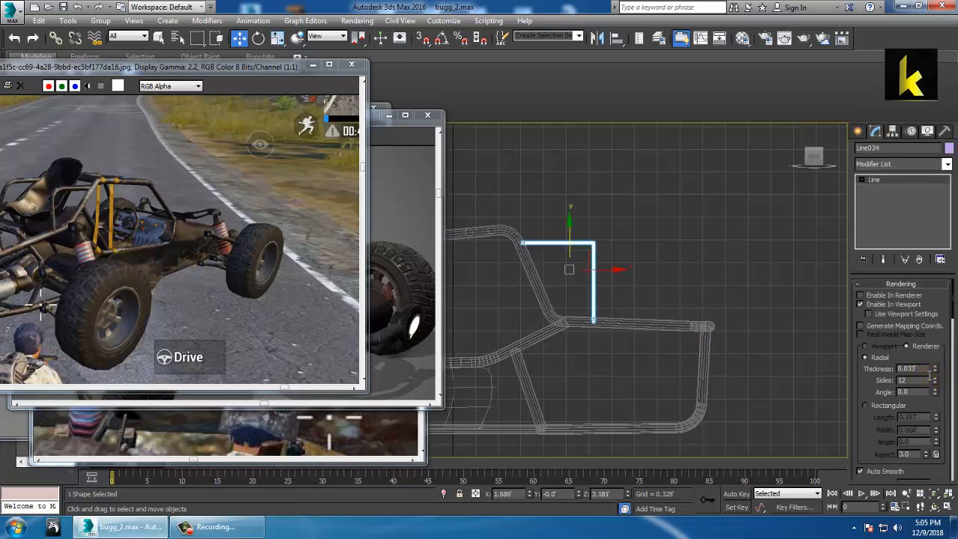
pyautogui.doubleClick(908, 369)
pyautogui.write('0.145')
pyautogui.press('Return')
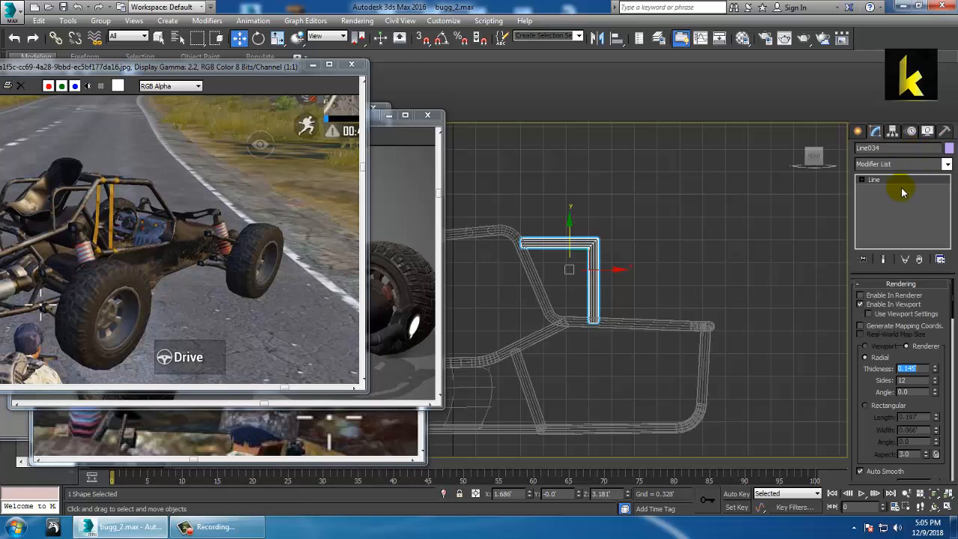
# Fillet the corner vertex of the L-shaped tube by about 0.19'
pyautogui.click(861, 180)
pyautogui.click(882, 190)
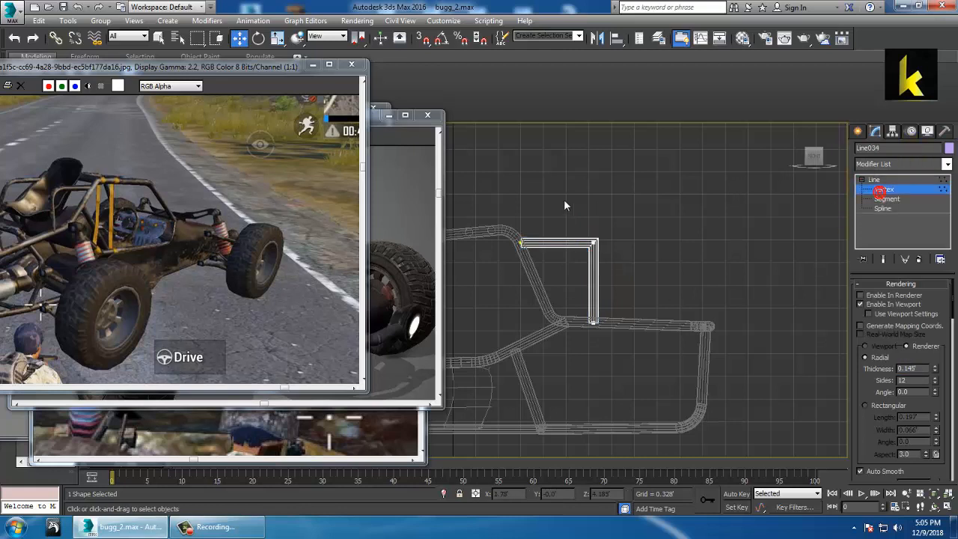
pyautogui.moveTo(639, 272); pyautogui.dragTo(638, 272)
pyautogui.scroll(-5, 913, 419)
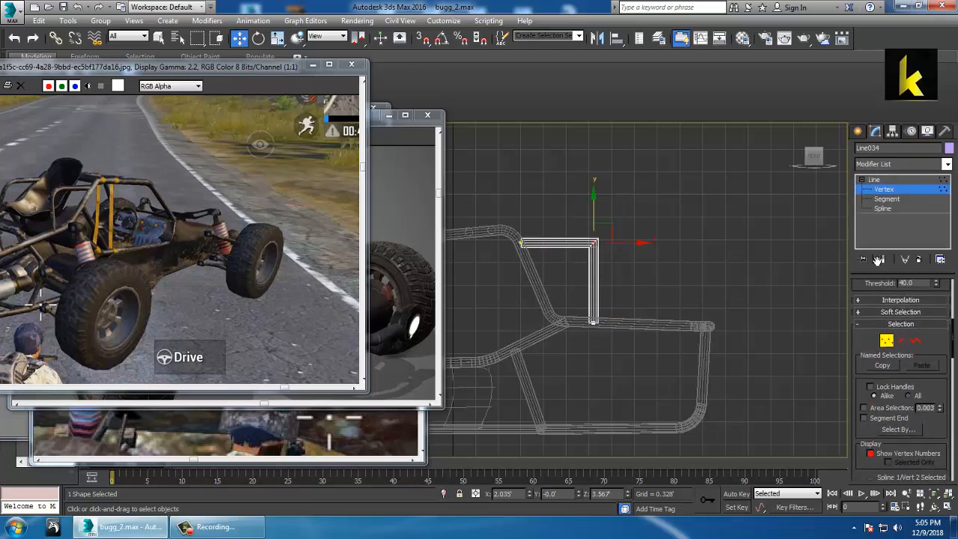
pyautogui.scroll(-6, 949, 384)
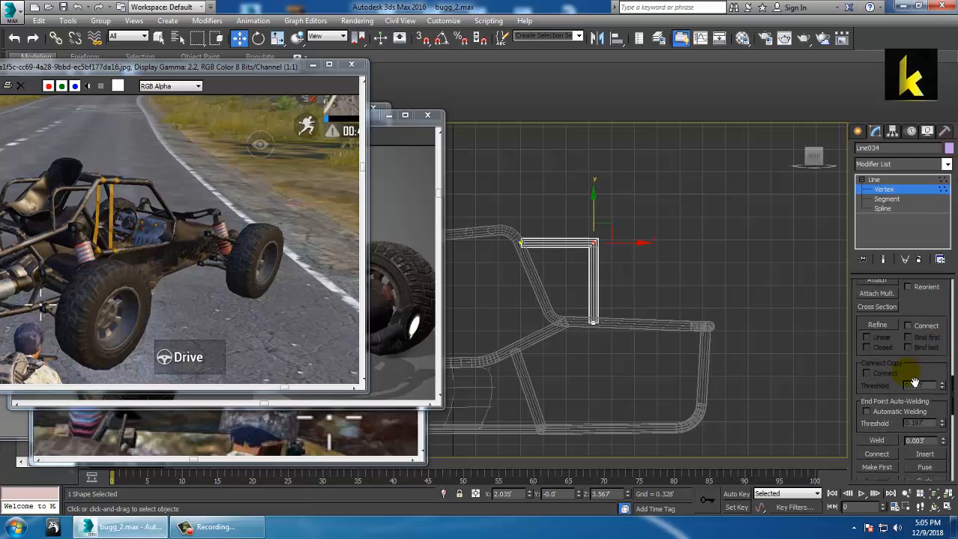
pyautogui.scroll(-4, 936, 374)
pyautogui.click(877, 419)
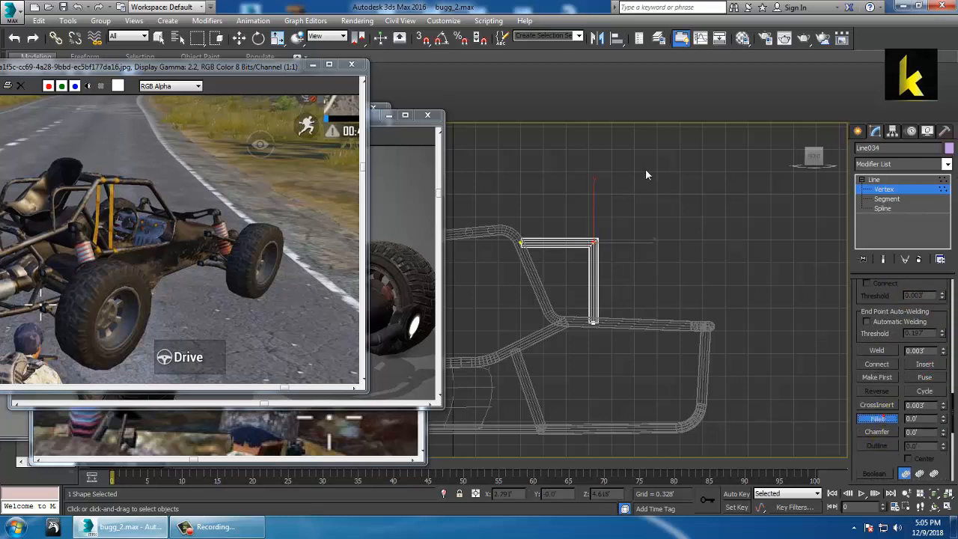
pyautogui.moveTo(601, 254); pyautogui.dragTo(590, 236)
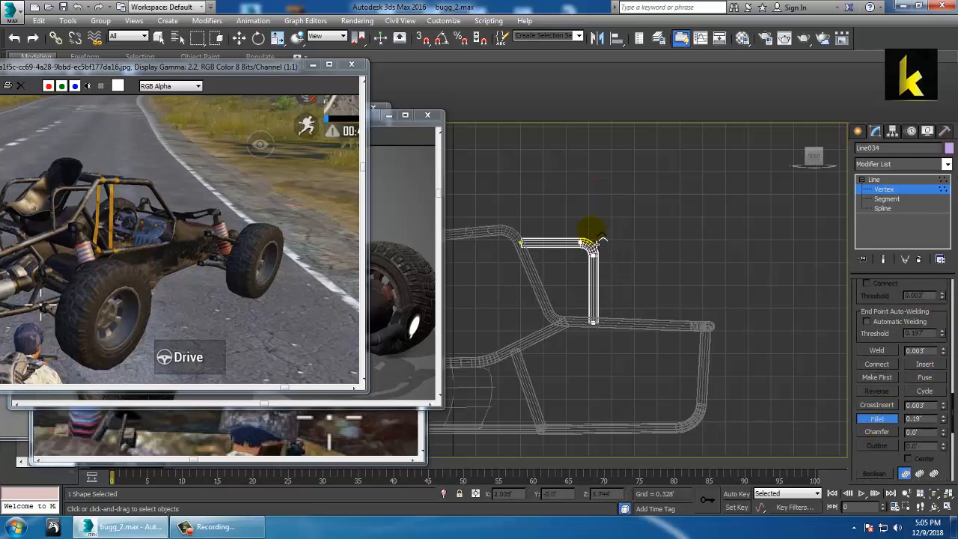
pyautogui.click(879, 188)
# Move the bent tube along Y from the centre of the buggy onto the near side rail, to about -0.727'
pyautogui.hotkey('alt', 'w')
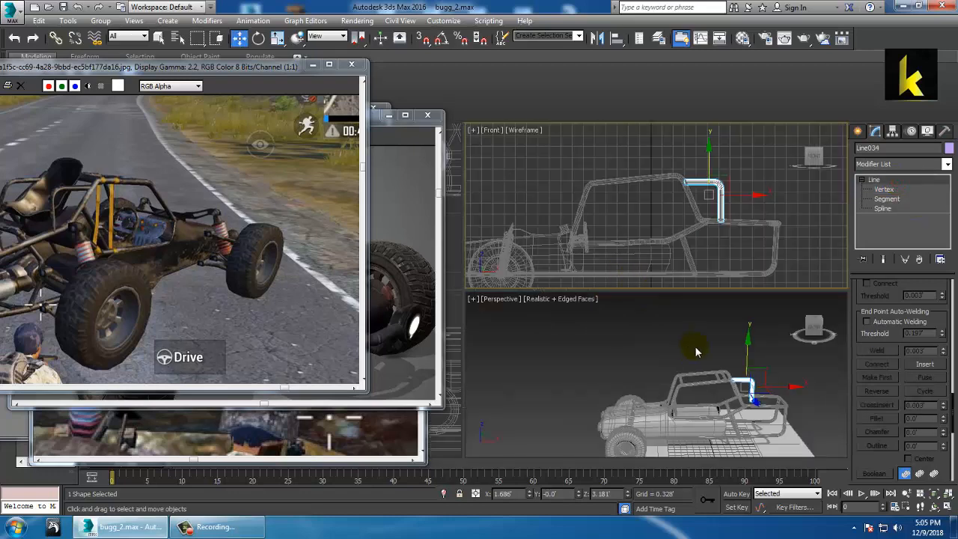
pyautogui.scroll(6, 644, 348)
pyautogui.scroll(-6, 637, 350)
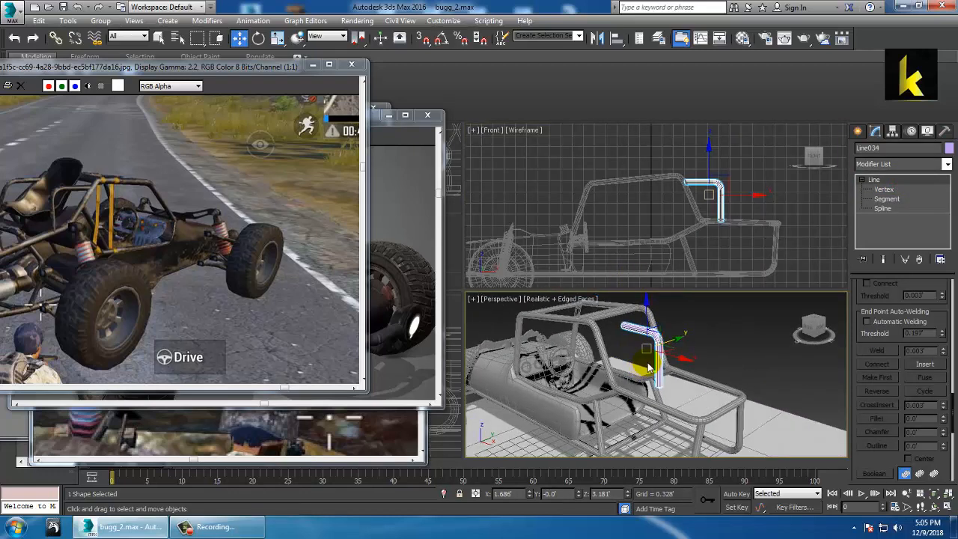
pyautogui.moveTo(694, 390); pyautogui.dragTo(660, 400)
pyautogui.scroll(4, 664, 394)
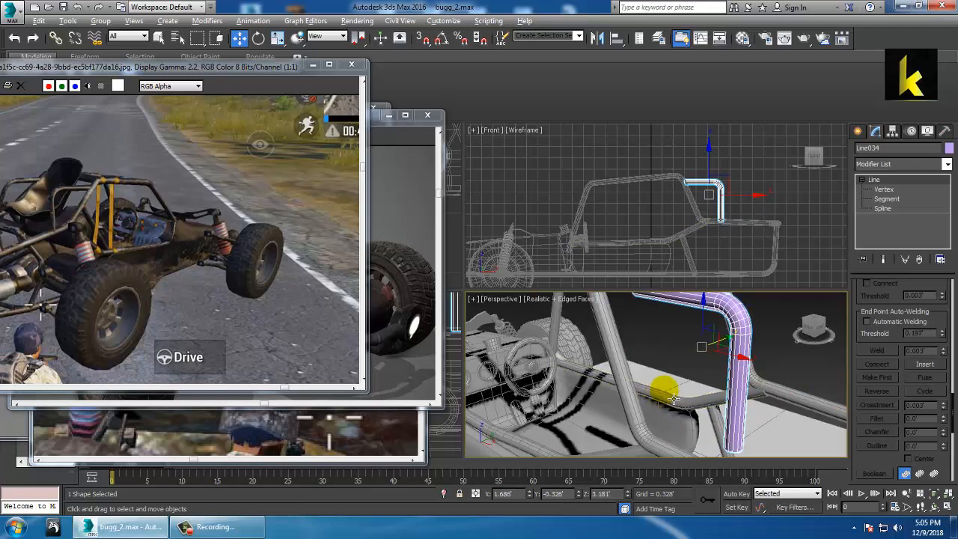
pyautogui.scroll(-4, 666, 392)
pyautogui.keyDown('alt'); pyautogui.moveTo(681, 389); pyautogui.dragTo(750, 356, button='middle'); pyautogui.keyUp('alt')
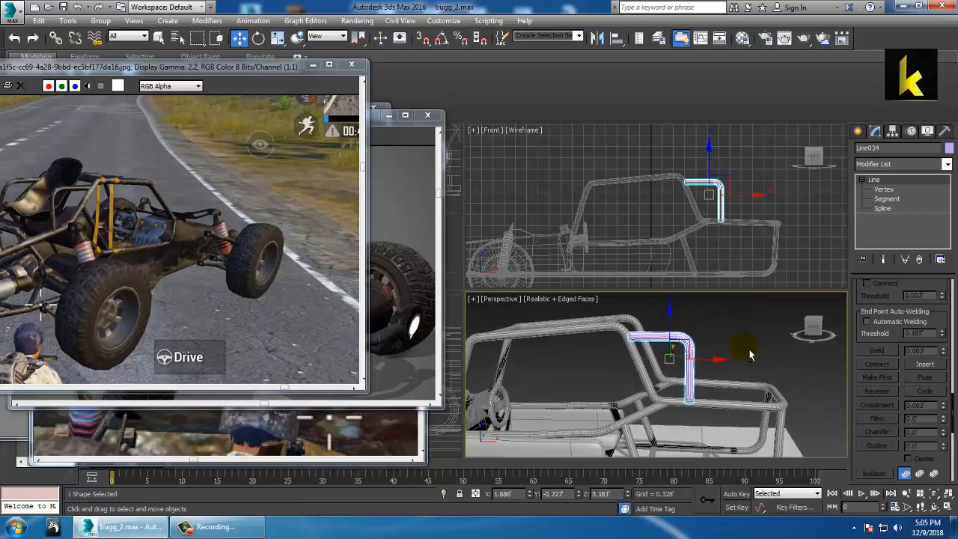
# Reduce the bent tube's rendering thickness to 0.115'
pyautogui.scroll(3, 948, 334)
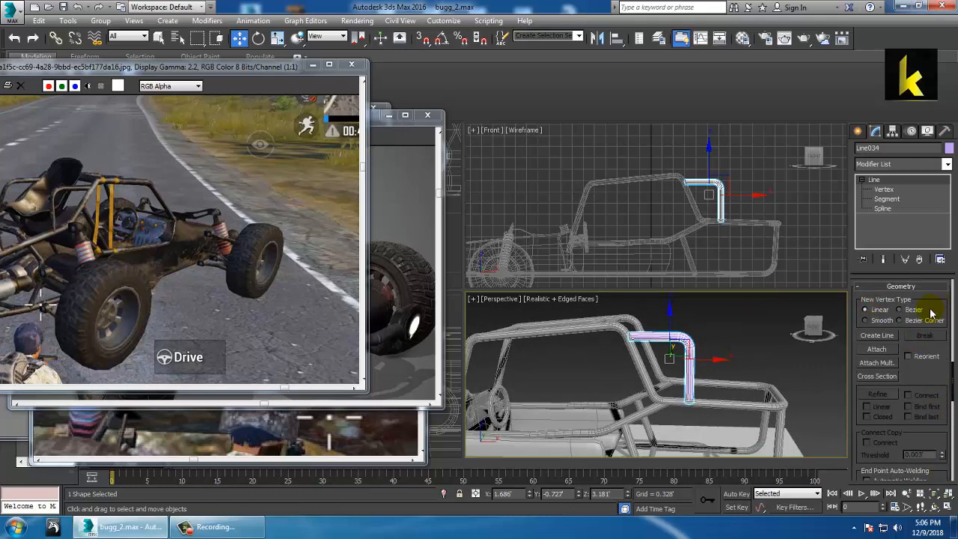
pyautogui.moveTo(939, 352); pyautogui.dragTo(927, 524)
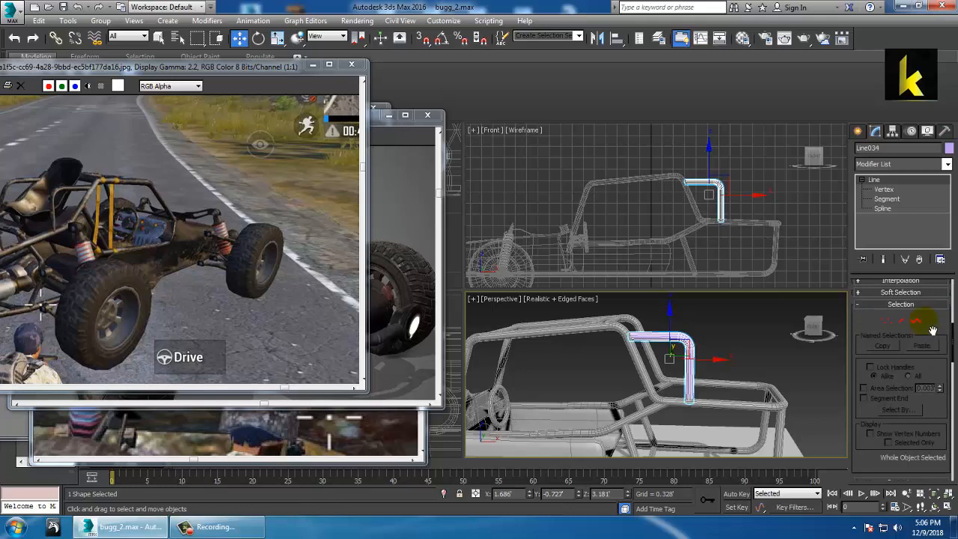
pyautogui.scroll(3, 953, 327)
pyautogui.moveTo(881, 313); pyautogui.dragTo(888, 401)
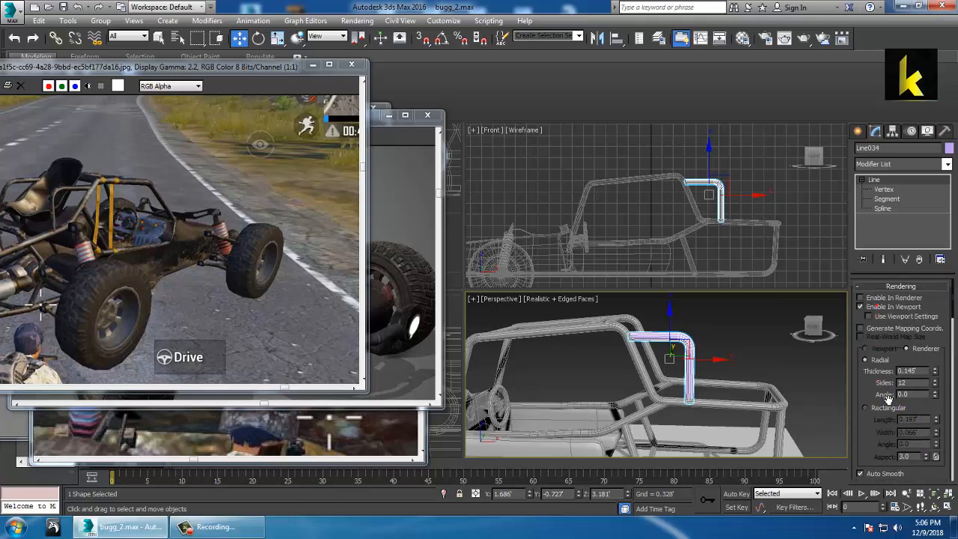
pyautogui.click(935, 373)
pyautogui.click(935, 373)
pyautogui.click(936, 373)
# Clone the bent tube about 1.66' along Y onto the opposite side of the roll cage
pyautogui.keyDown('alt'); pyautogui.moveTo(692, 330); pyautogui.dragTo(623, 351, button='middle'); pyautogui.keyUp('alt')
pyautogui.moveTo(700, 359); pyautogui.dragTo(597, 358, button='middle')
pyautogui.keyDown('shift'); pyautogui.moveTo(631, 349); pyautogui.dragTo(732, 377); pyautogui.keyUp('shift')
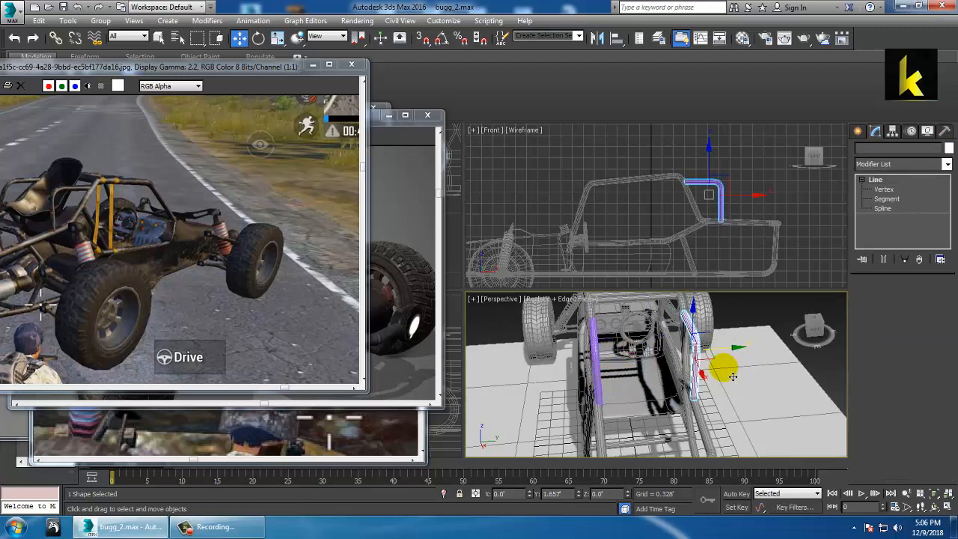
pyautogui.click(479, 315)
pyautogui.moveTo(539, 351)
pyautogui.keyDown('alt'); pyautogui.mouseDown(button='middle')
pyautogui.moveTo(684, 375)
pyautogui.moveTo(787, 369)
pyautogui.moveTo(719, 391)
pyautogui.moveTo(779, 370)
pyautogui.mouseUp(button='middle'); pyautogui.keyUp('alt')
pyautogui.scroll(-1, 779, 371)
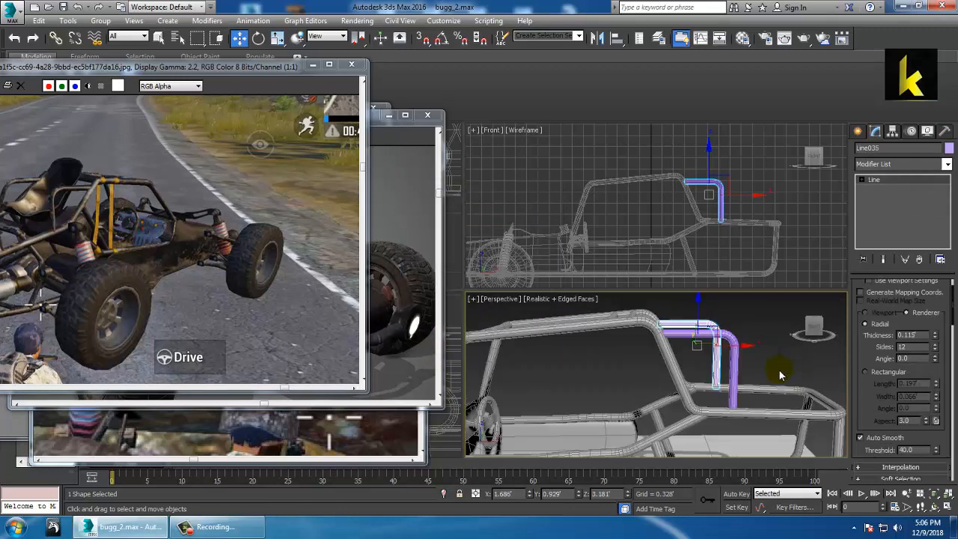
# Select every object in the scene and assign them all the same custom grey object color
pyautogui.hotkey('ctrl', 'a')
pyautogui.click(949, 147)
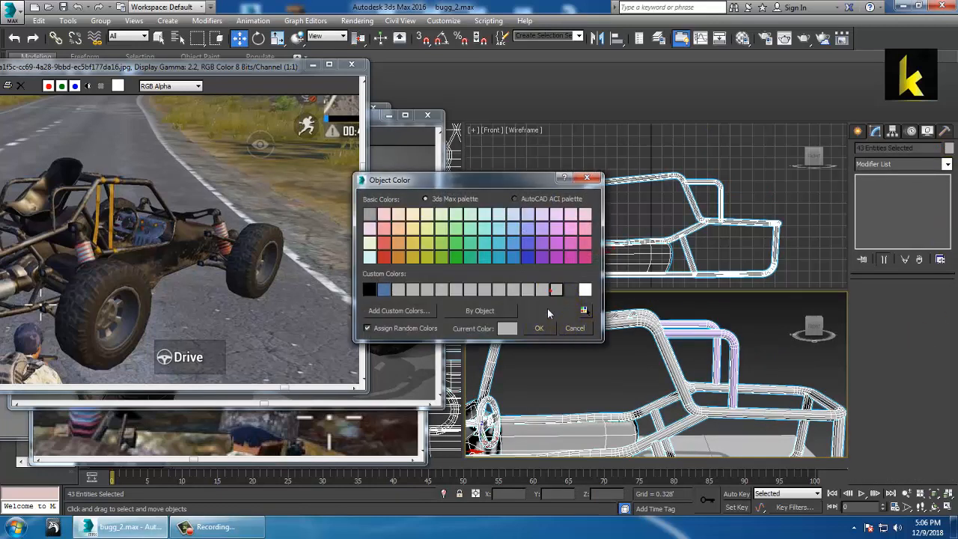
pyautogui.click(534, 330)
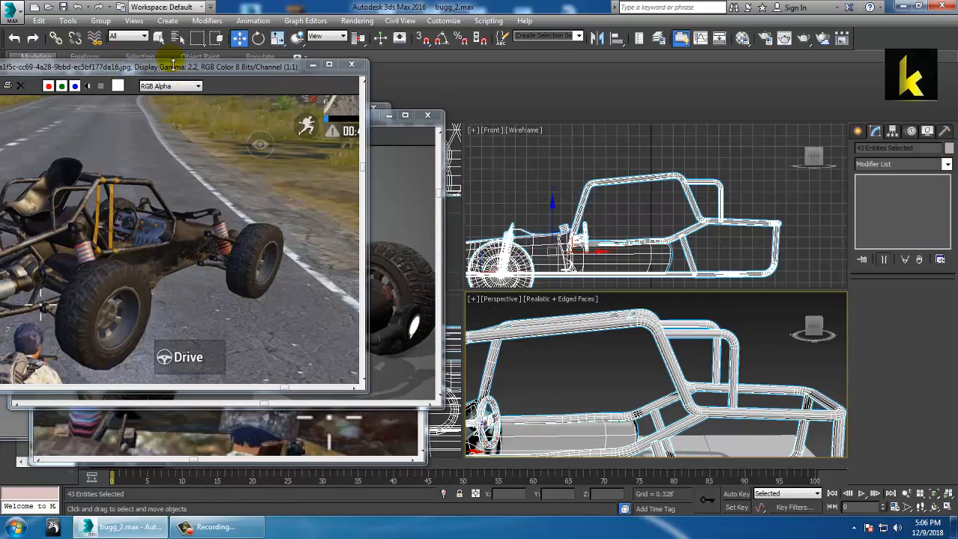
# Compare the rear-view and front buggy reference photos with the model from several angles, minimizing the rear-view photo
pyautogui.moveTo(173, 65); pyautogui.dragTo(278, 48)
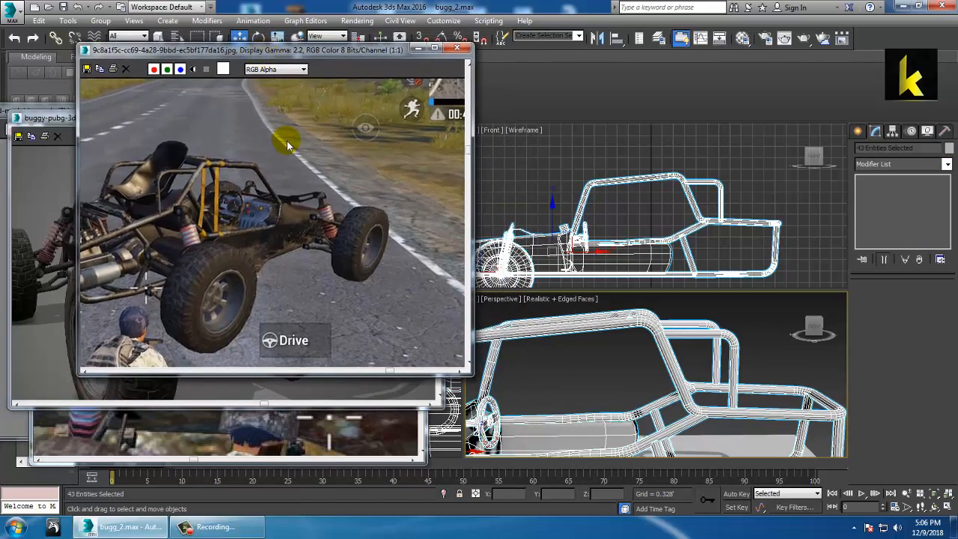
pyautogui.click(105, 394)
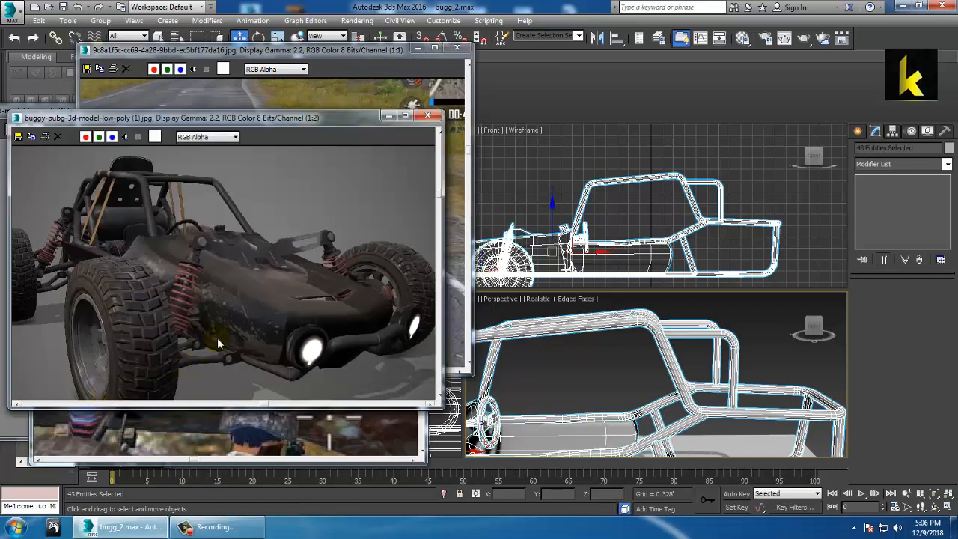
pyautogui.click(422, 49)
pyautogui.scroll(-5, 678, 358)
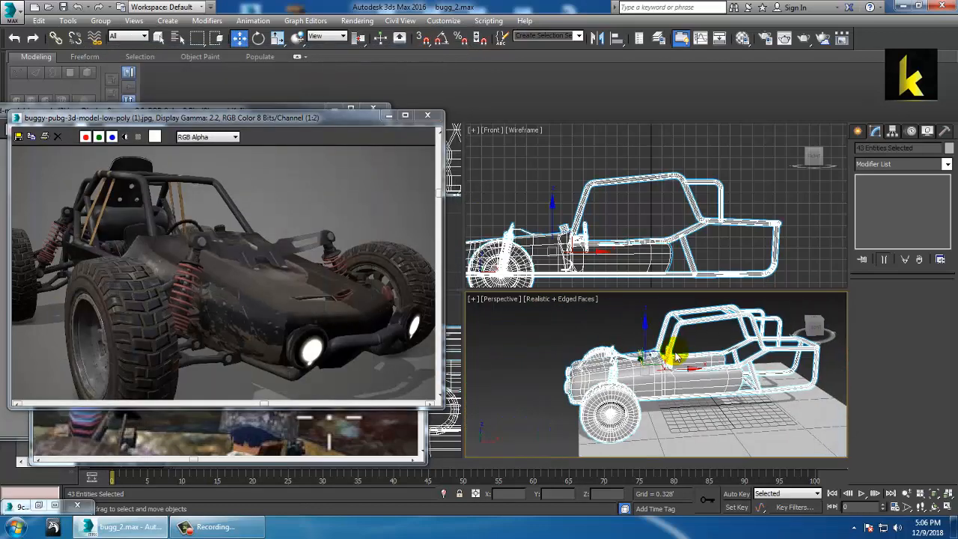
pyautogui.hotkey('alt', 'w')
pyautogui.keyDown('alt'); pyautogui.moveTo(677, 358); pyautogui.dragTo(637, 280, button='middle'); pyautogui.keyUp('alt')
pyautogui.scroll(-1, 647, 283)
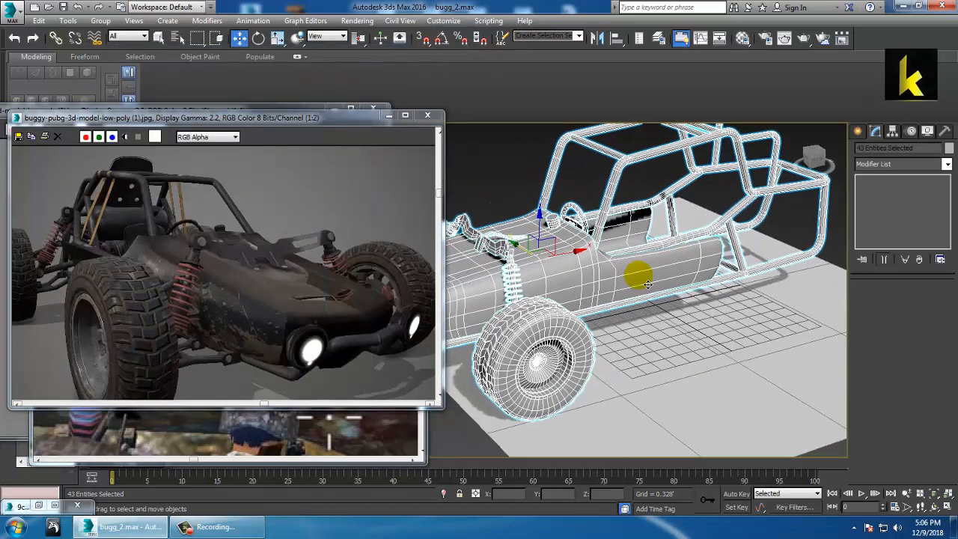
pyautogui.keyDown('alt'); pyautogui.moveTo(607, 314); pyautogui.dragTo(665, 298, button='middle'); pyautogui.keyUp('alt')
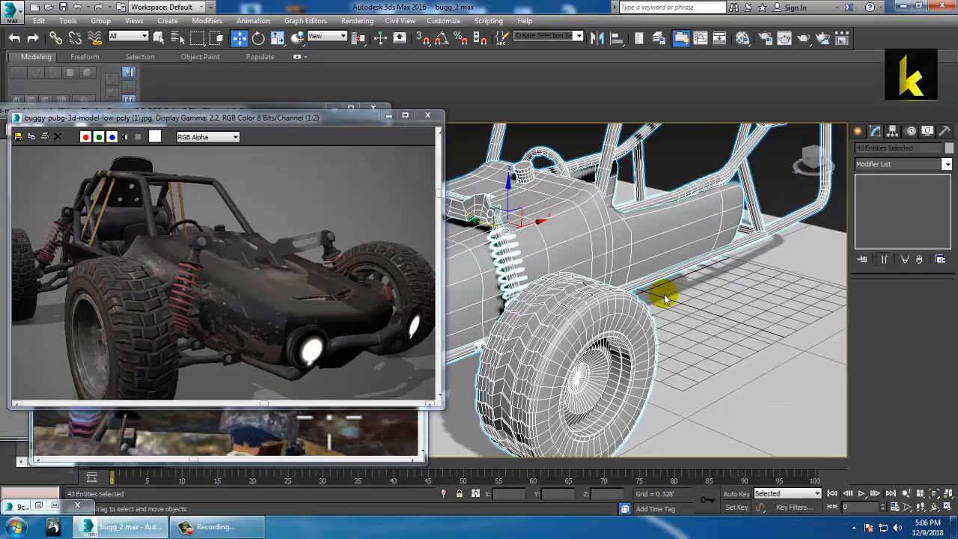
# Open the image file browser on the buggie folder and preview its first screenshot at full size
pyautogui.click(258, 425)
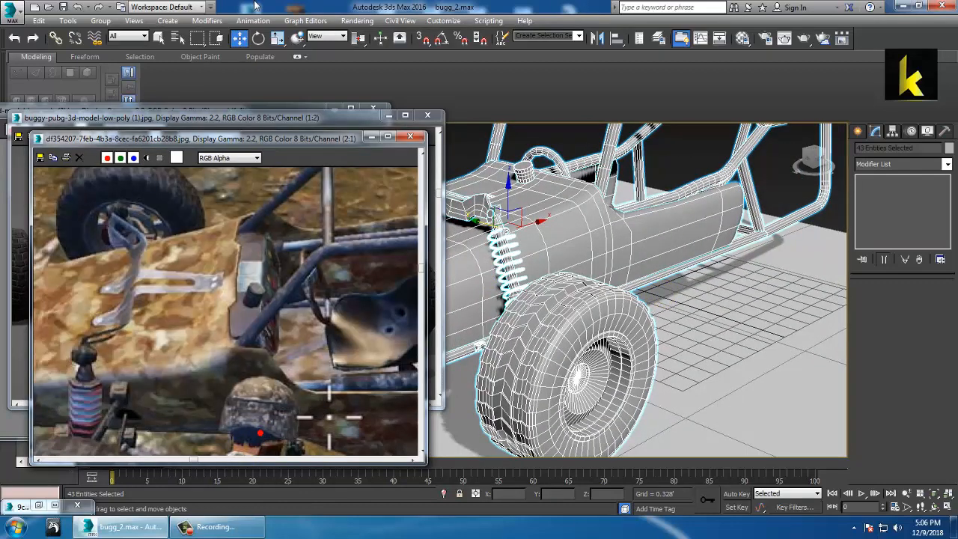
pyautogui.click(353, 20)
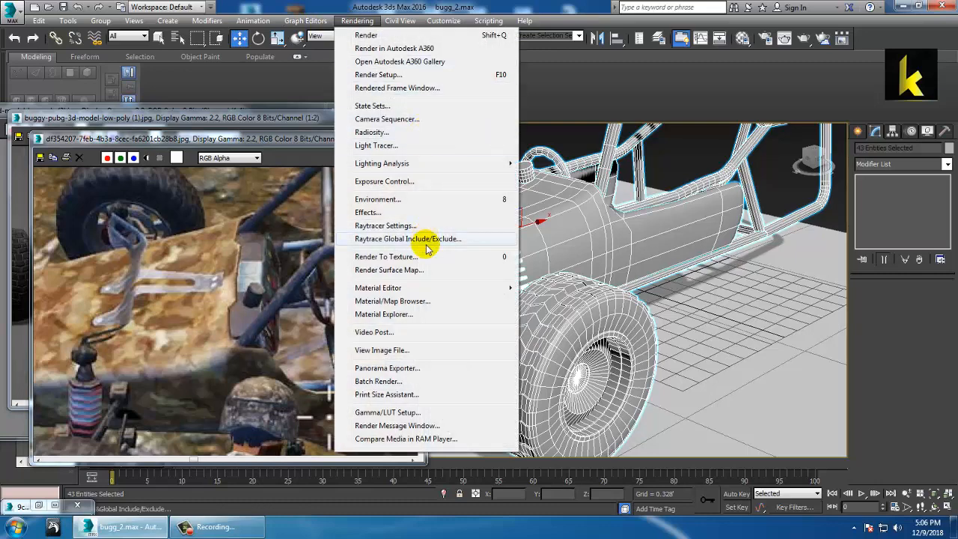
pyautogui.click(428, 351)
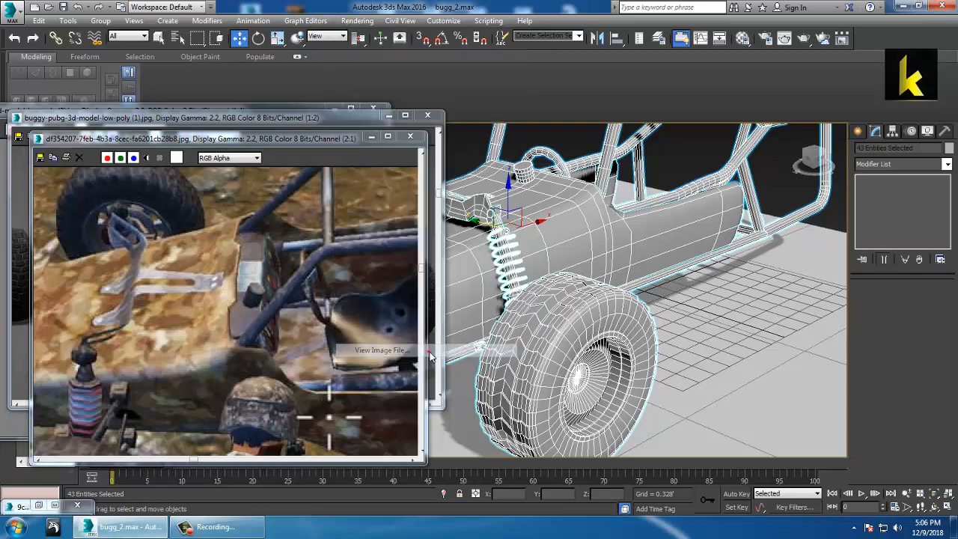
pyautogui.click(103, 101)
pyautogui.rightClick(95, 110)
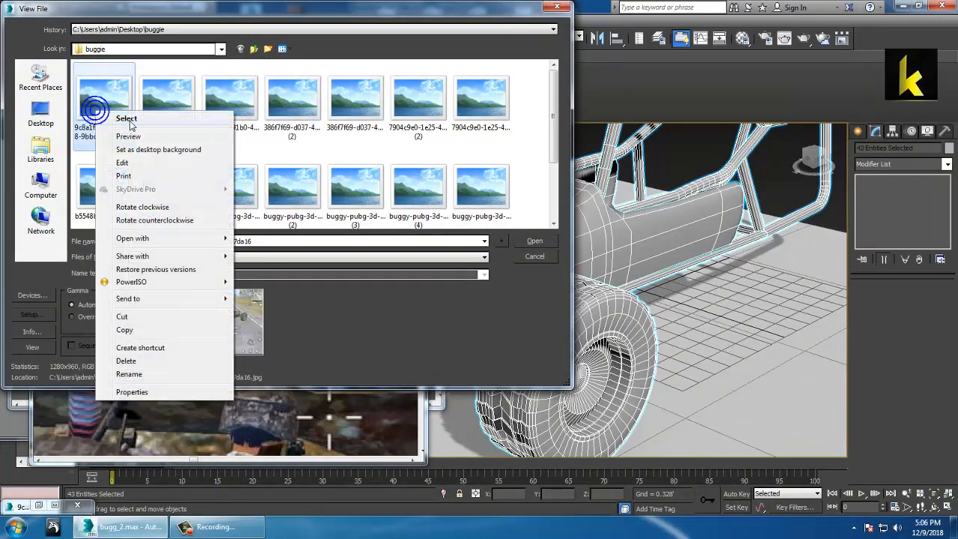
pyautogui.click(131, 138)
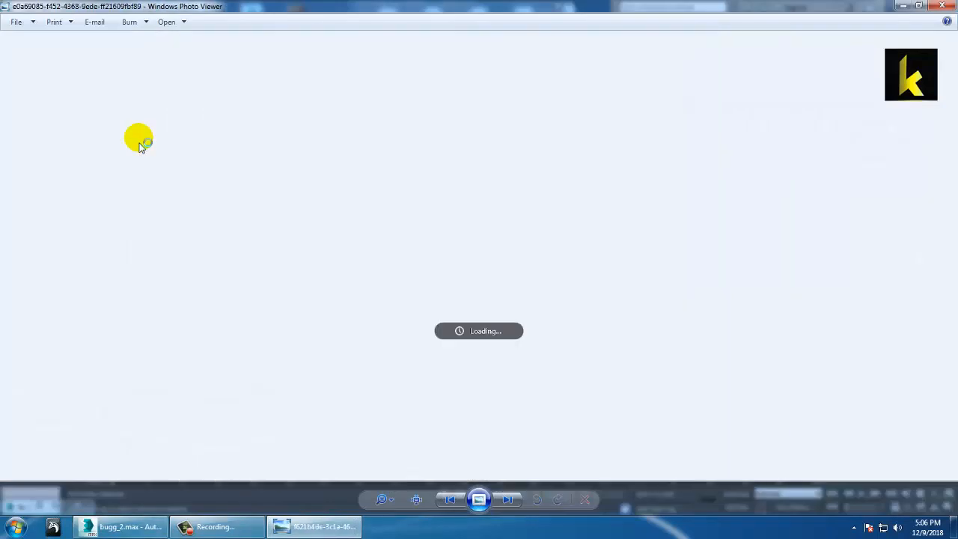
# Examine the buggy's seats and rear frame up close in screenshot df354207-7feb-4b3a-8cec-fa6201cb28b8, and close the preview
pyautogui.press('Right')
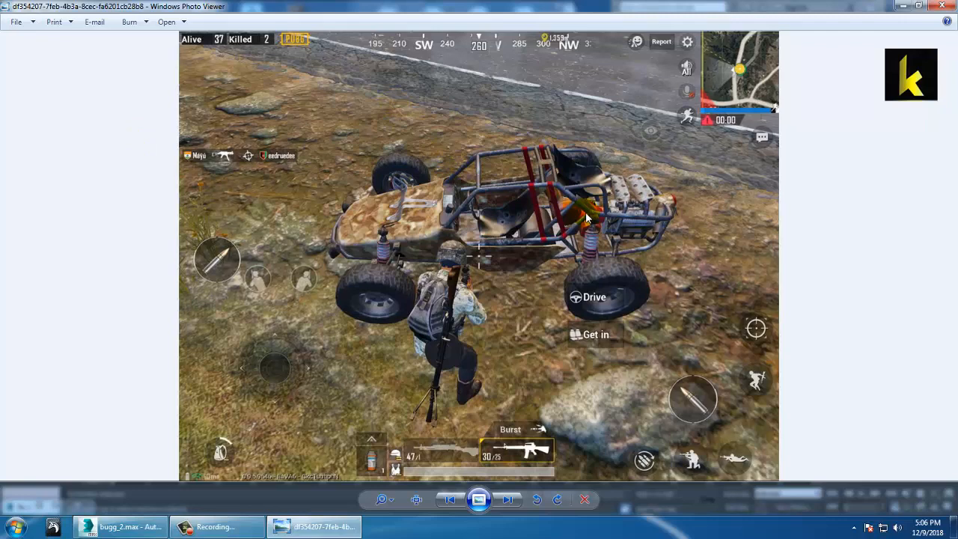
pyautogui.scroll(1, 633, 244)
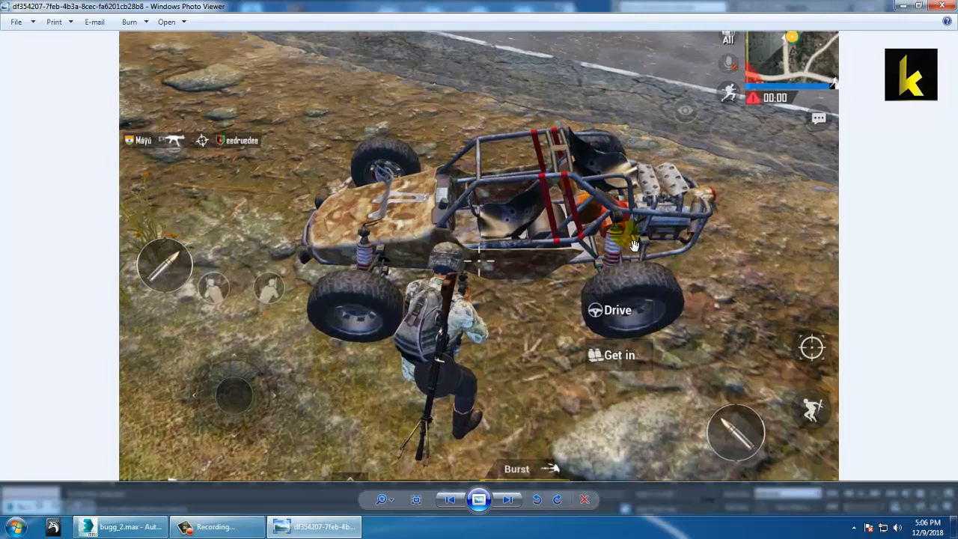
pyautogui.scroll(1, 633, 244)
pyautogui.scroll(-1, 634, 244)
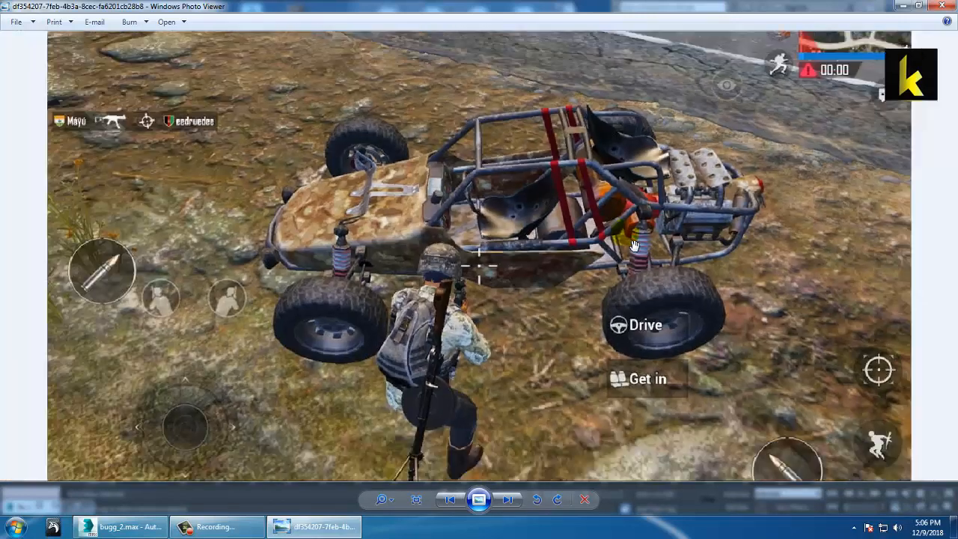
pyautogui.scroll(-1, 633, 244)
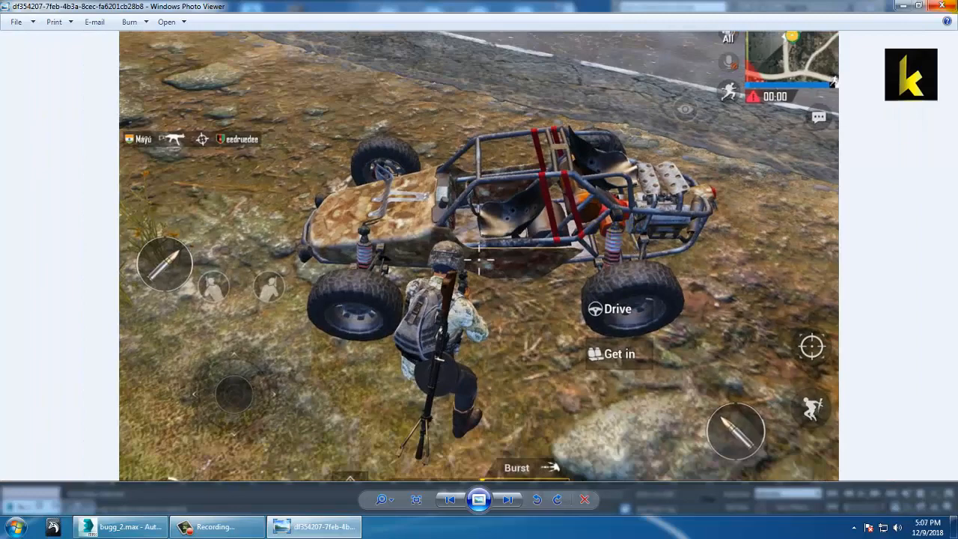
pyautogui.click(954, 6)
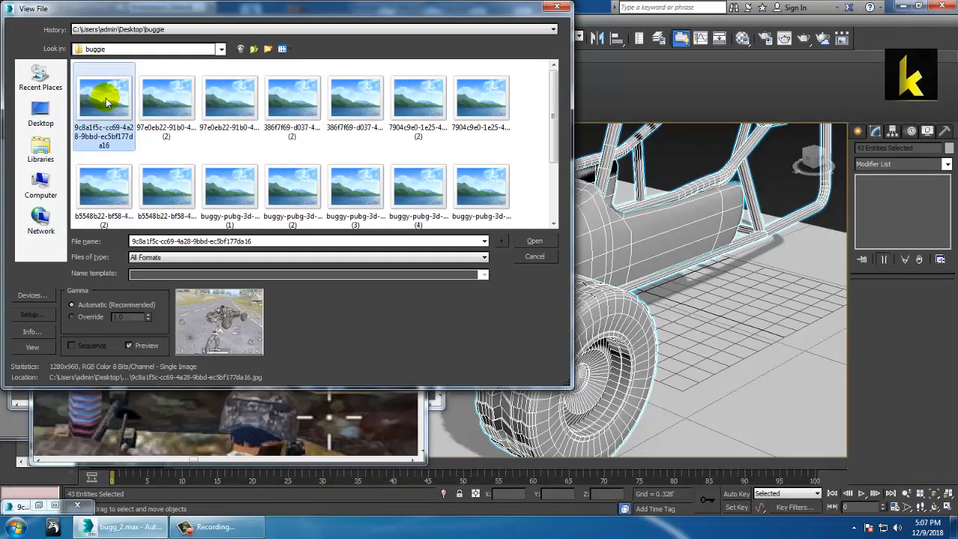
# Look through the thumbnails of the in-game buggy screenshots in the buggie folder
pyautogui.rightClick(99, 96)
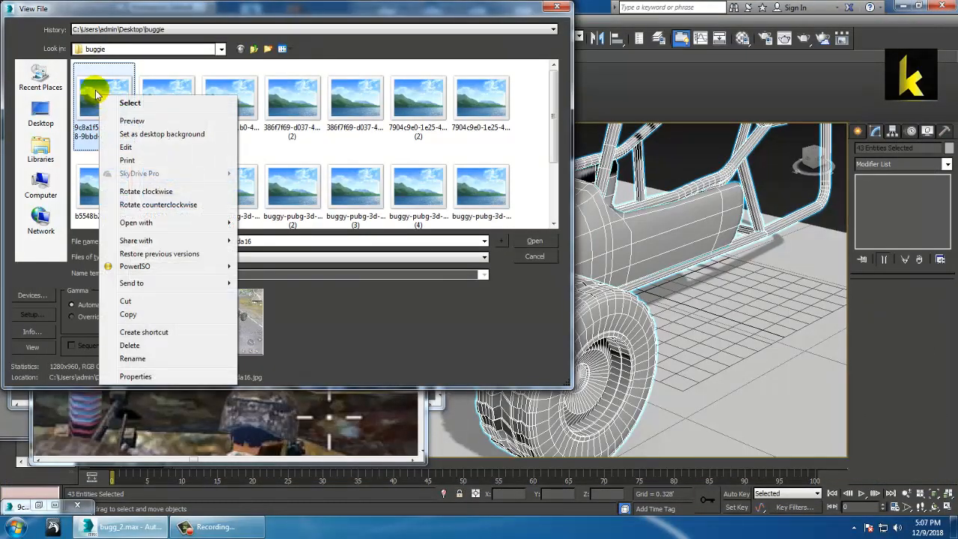
pyautogui.click(93, 89)
pyautogui.scroll(-3, 327, 199)
pyautogui.click(419, 194)
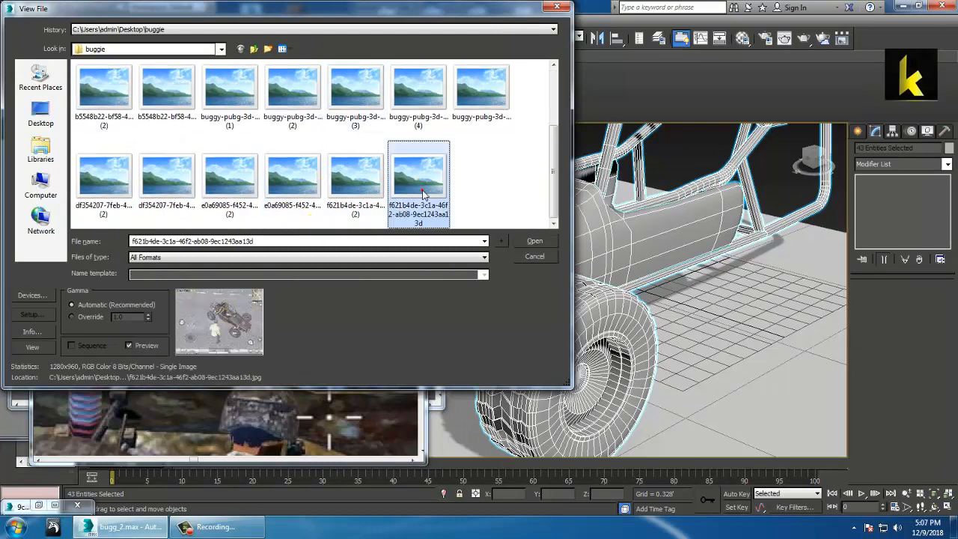
pyautogui.press('Left')
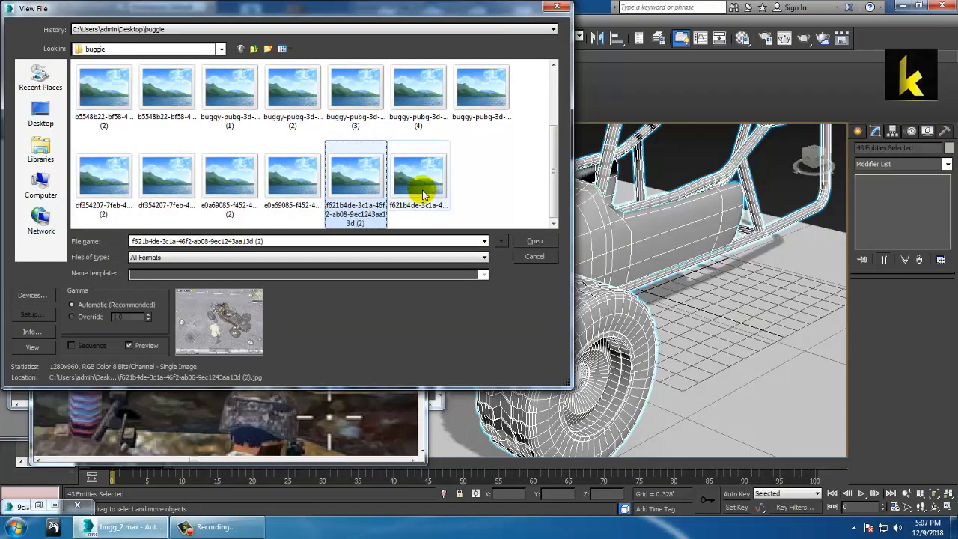
pyautogui.press('Left')
pyautogui.press('Left')
pyautogui.press('Left')
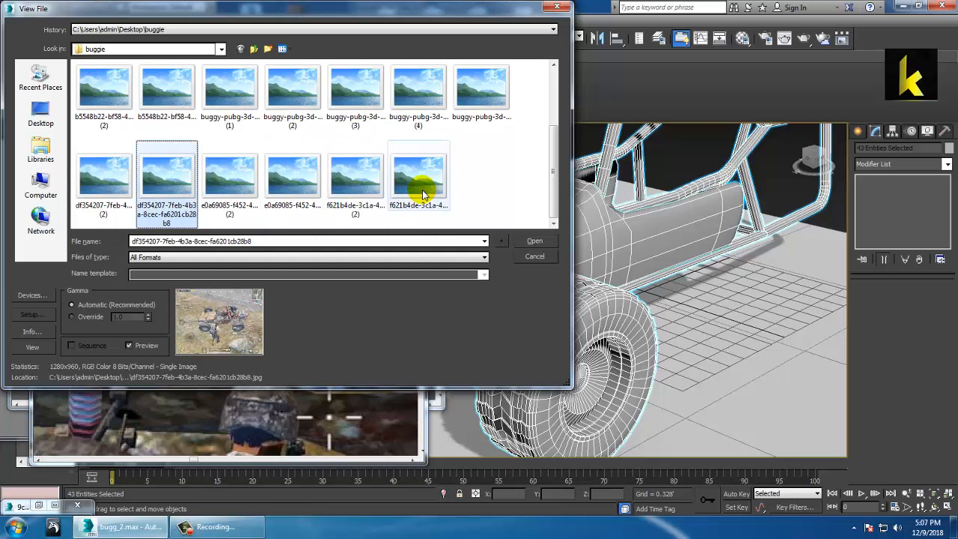
pyautogui.press('Left')
pyautogui.scroll(1, 423, 195)
pyautogui.press('Up')
pyautogui.press('Right')
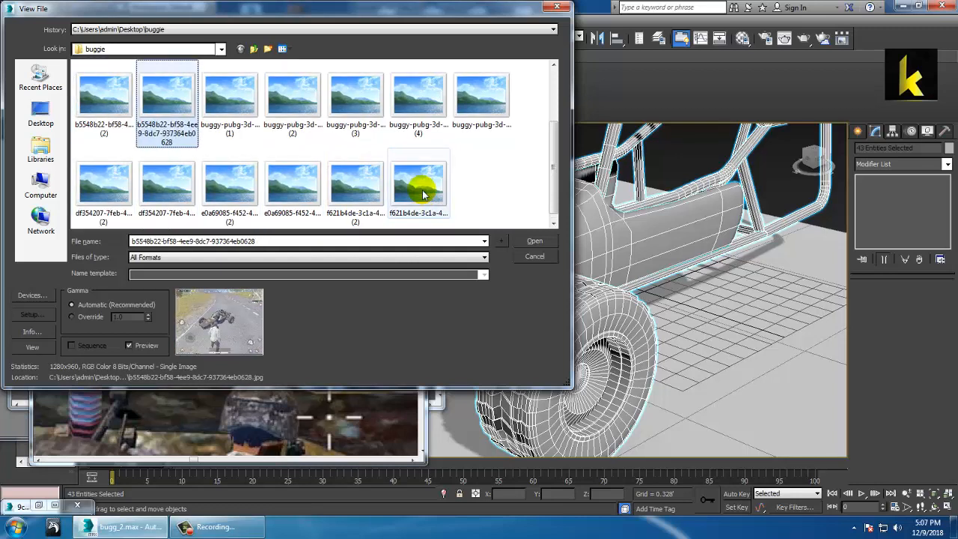
# Open the rear-view reference image buggy-pubg-3d-model-low-poly.jpg and place its window beside the model
pyautogui.press('Right')
pyautogui.press('Right')
pyautogui.press('Right')
pyautogui.press('Right')
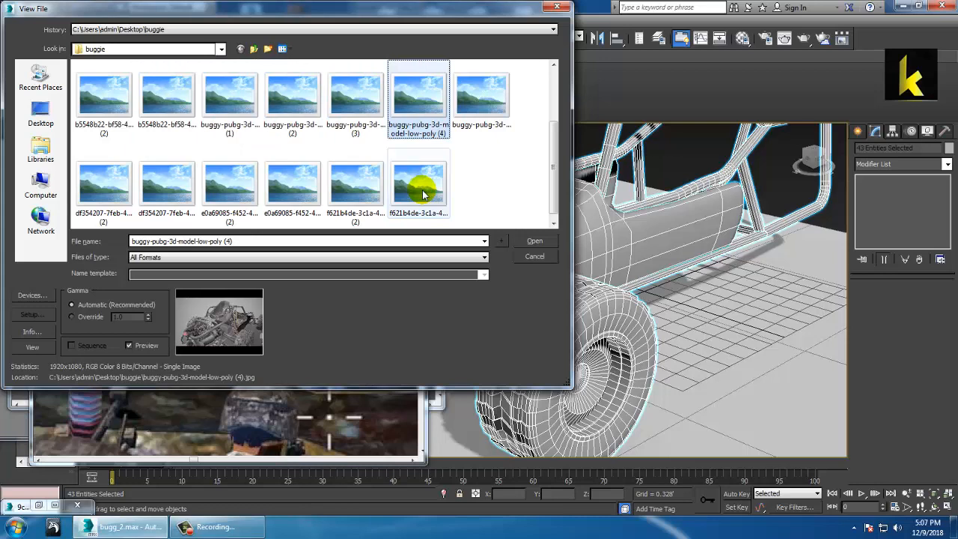
pyautogui.press('Right')
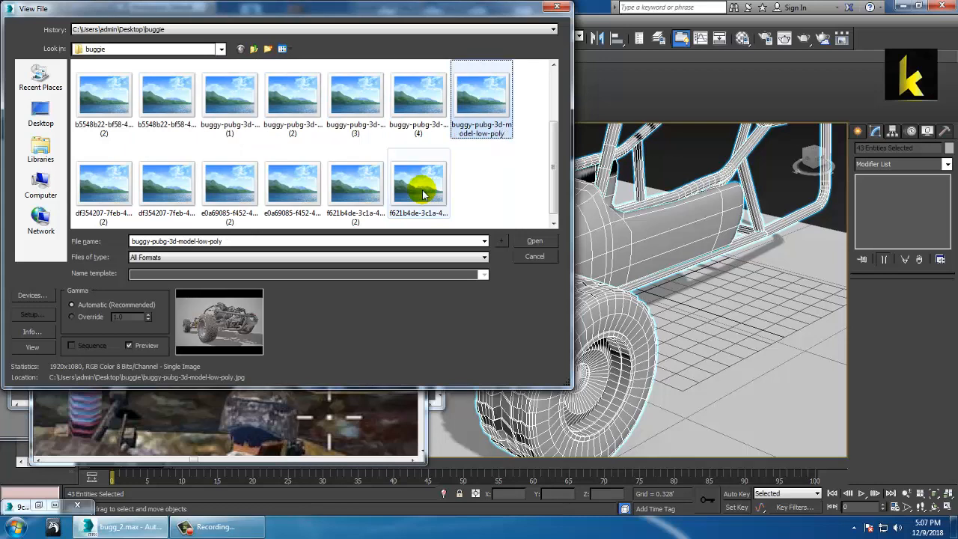
pyautogui.doubleClick(470, 118)
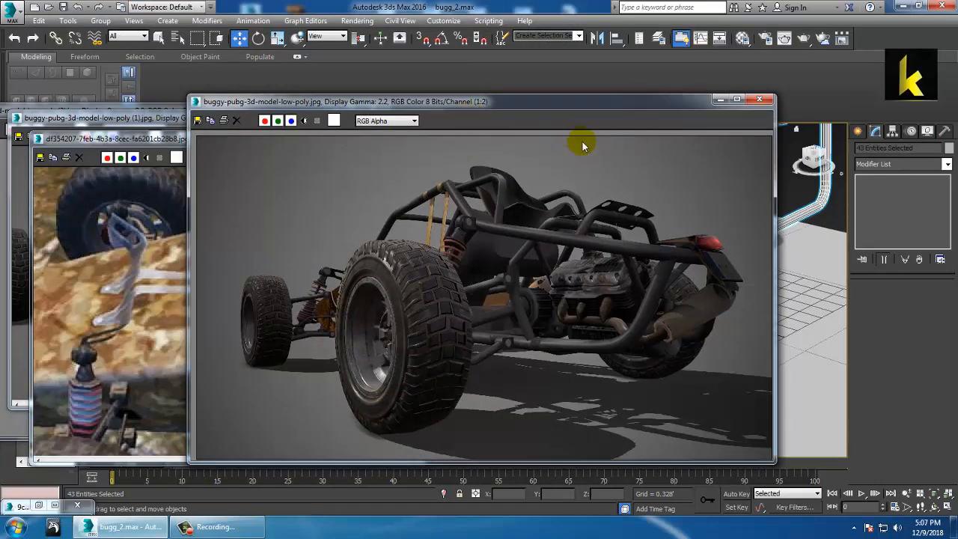
pyautogui.moveTo(570, 104); pyautogui.dragTo(237, 113)
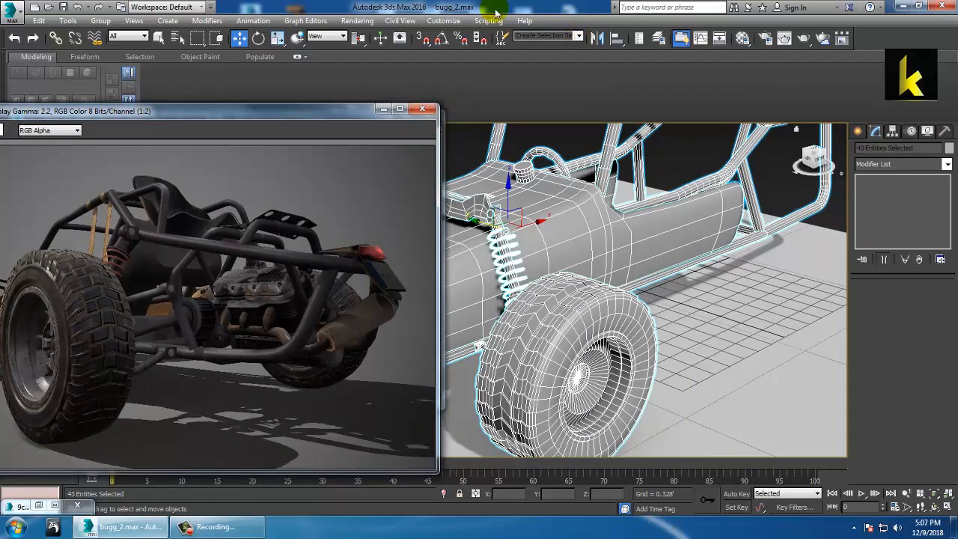
# Preview the low-poly buggy renders at full size, examining the seat, engine and rear frame in buggy-pubg-3d-model-low-poly (4)
pyautogui.click(357, 20)
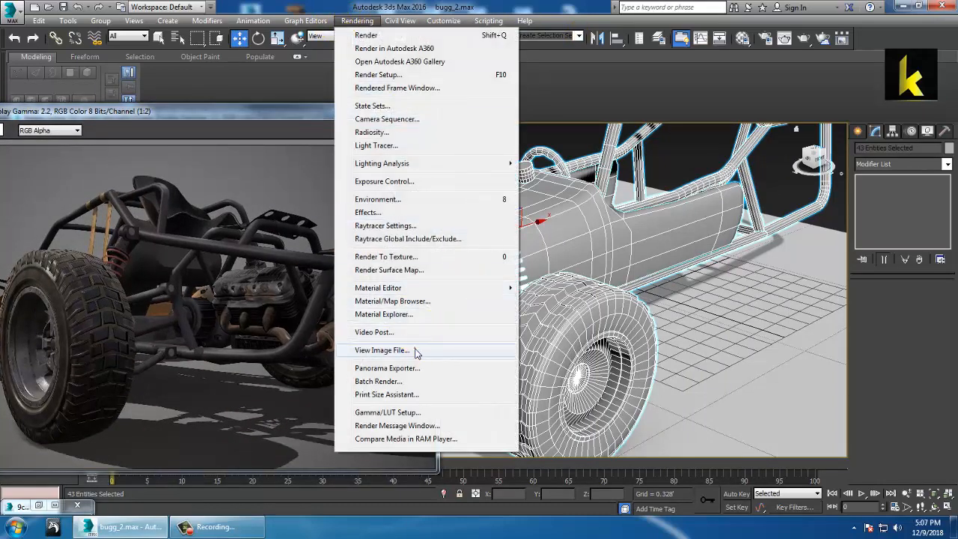
pyautogui.click(358, 350)
pyautogui.click(180, 184)
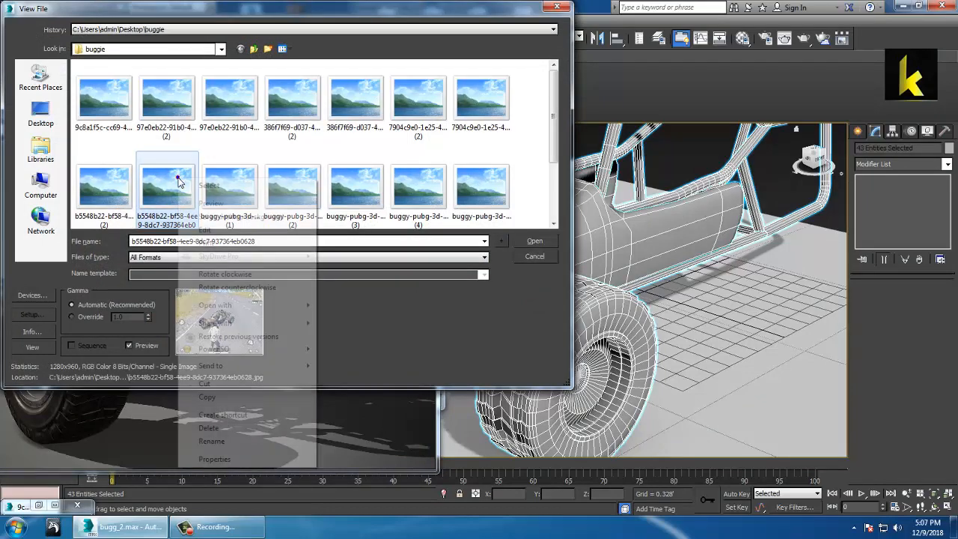
pyautogui.rightClick(180, 184)
pyautogui.click(237, 200)
pyautogui.press('Right')
pyautogui.press('Right')
pyautogui.press('Right')
pyautogui.press('Right')
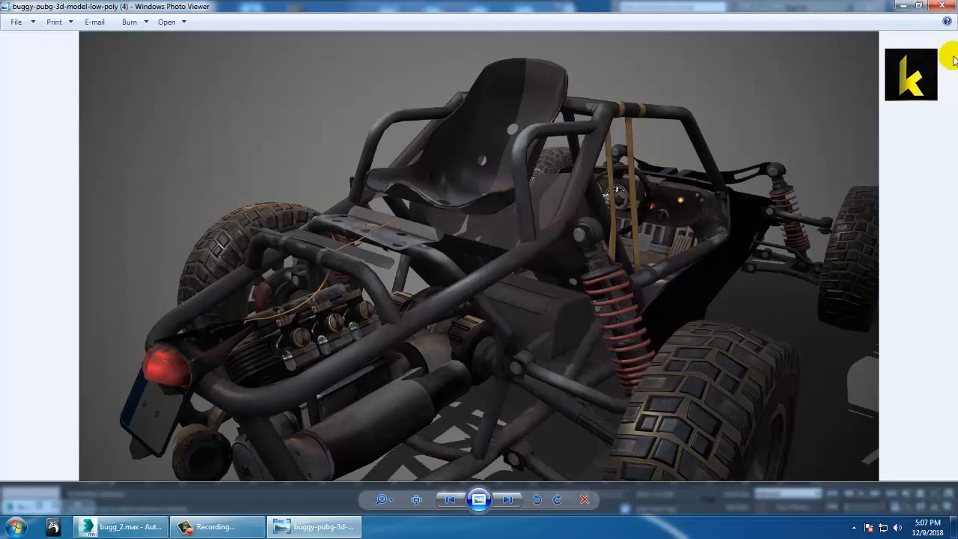
pyautogui.click(950, 6)
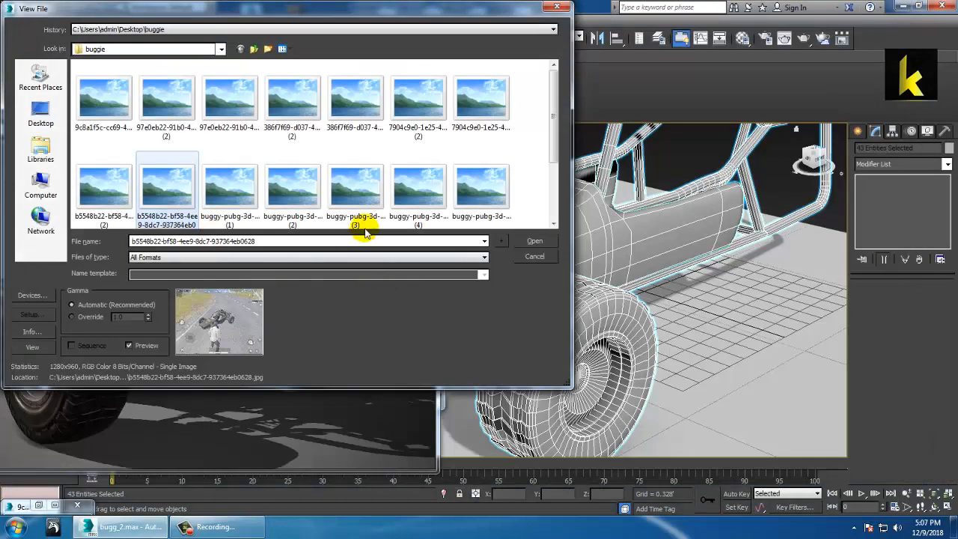
pyautogui.click(413, 199)
pyautogui.press('b')
pyautogui.press('b')
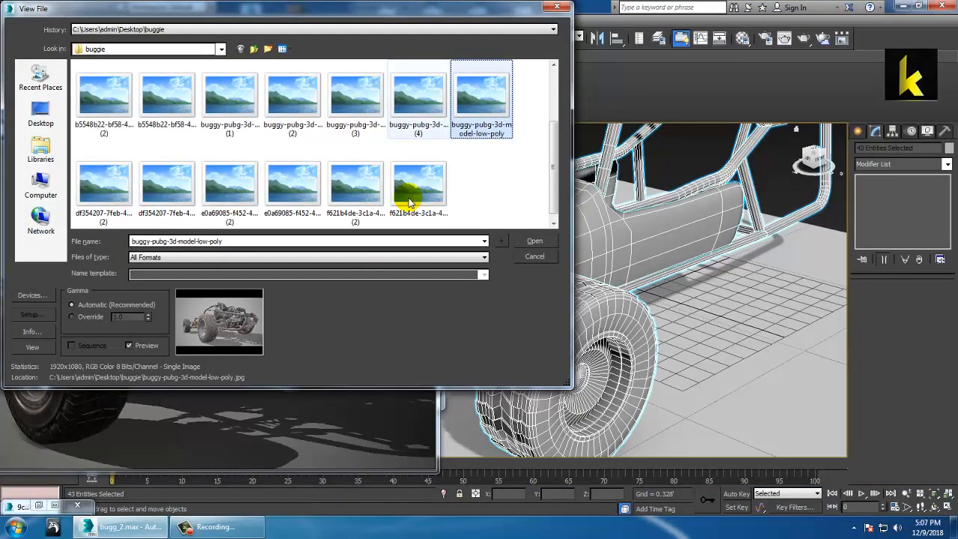
pyautogui.click(490, 94)
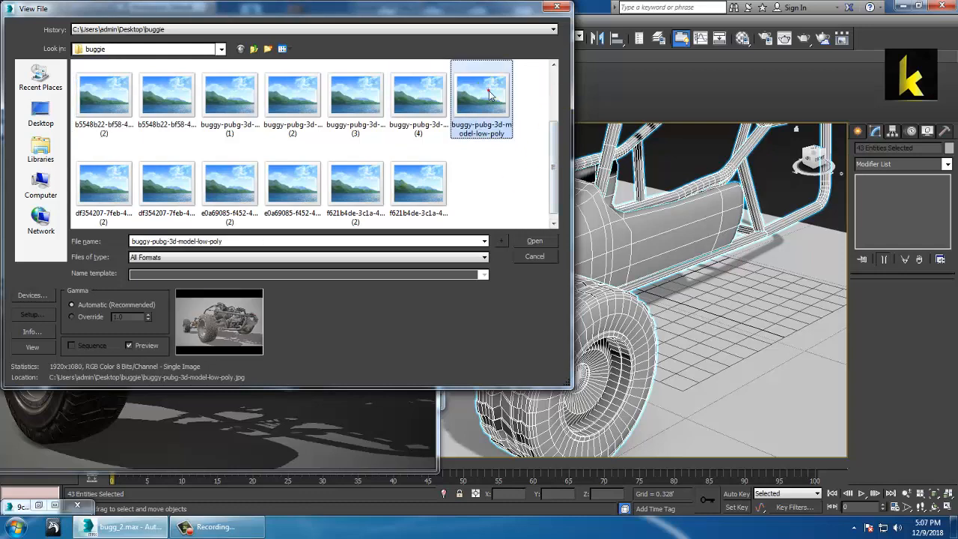
pyautogui.doubleClick(490, 94)
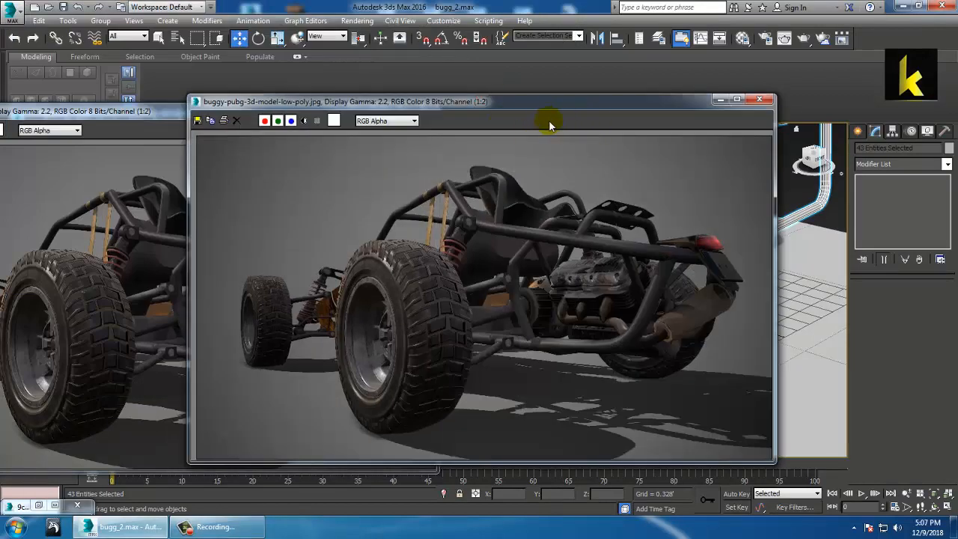
pyautogui.moveTo(581, 103); pyautogui.dragTo(912, 168)
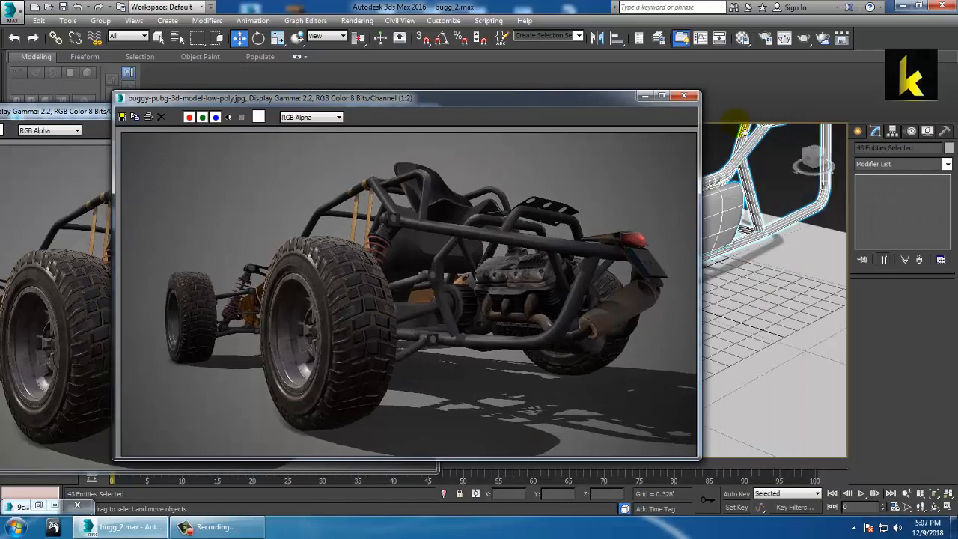
pyautogui.click(693, 97)
# Ungroup the front wheel and suspension group Group001 and clear the selection
pyautogui.keyDown('alt'); pyautogui.moveTo(655, 258); pyautogui.dragTo(753, 321, button='middle'); pyautogui.keyUp('alt')
pyautogui.click(758, 330)
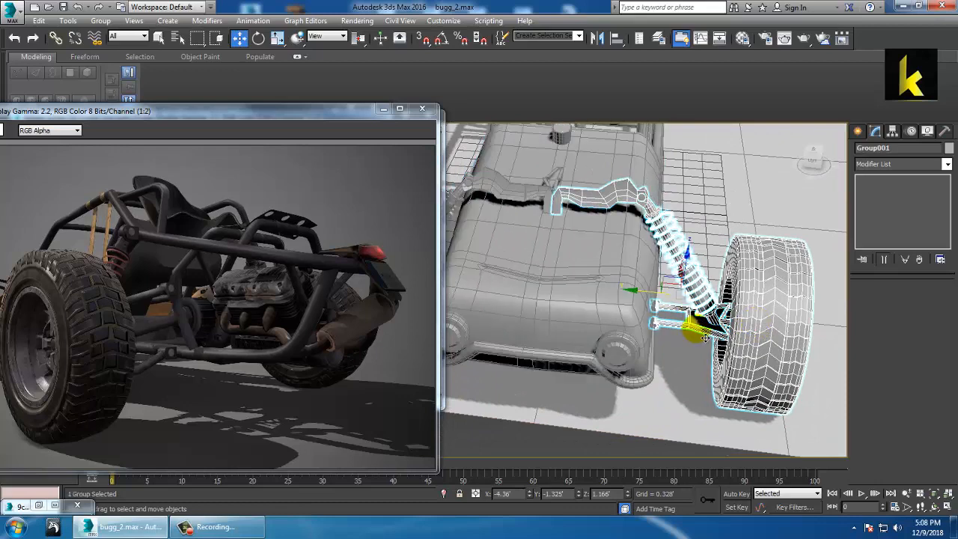
pyautogui.click(640, 214)
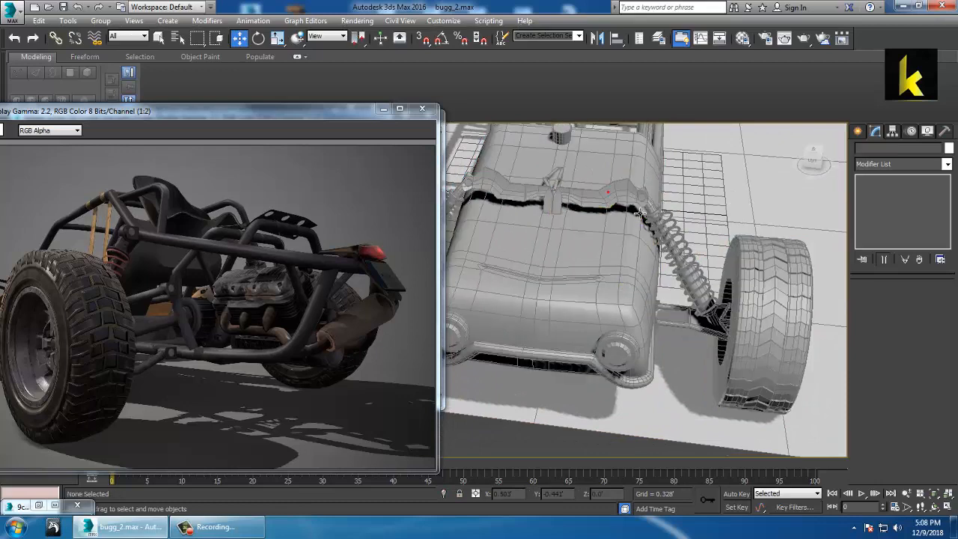
pyautogui.keyDown('alt'); pyautogui.moveTo(640, 214); pyautogui.dragTo(652, 274, button='middle'); pyautogui.keyUp('alt')
pyautogui.click(672, 255)
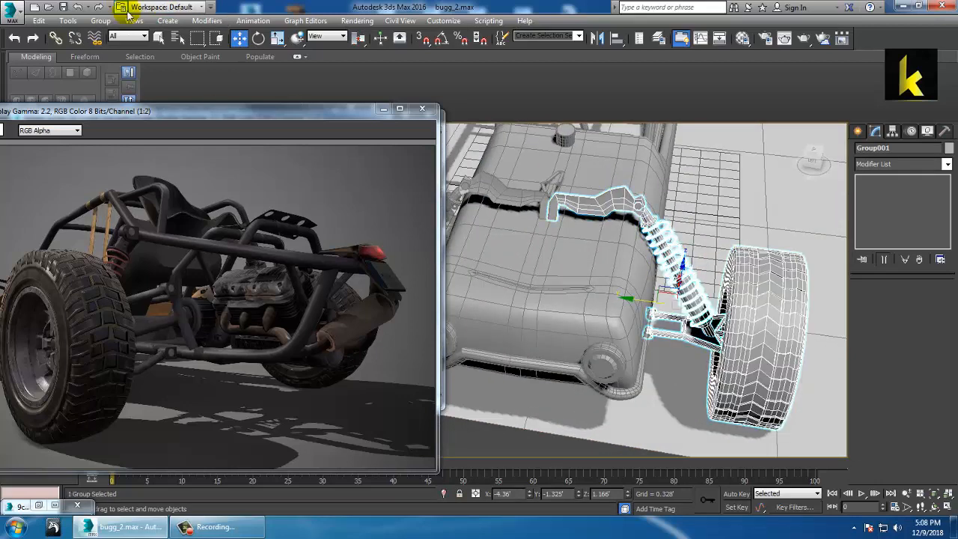
pyautogui.click(92, 21)
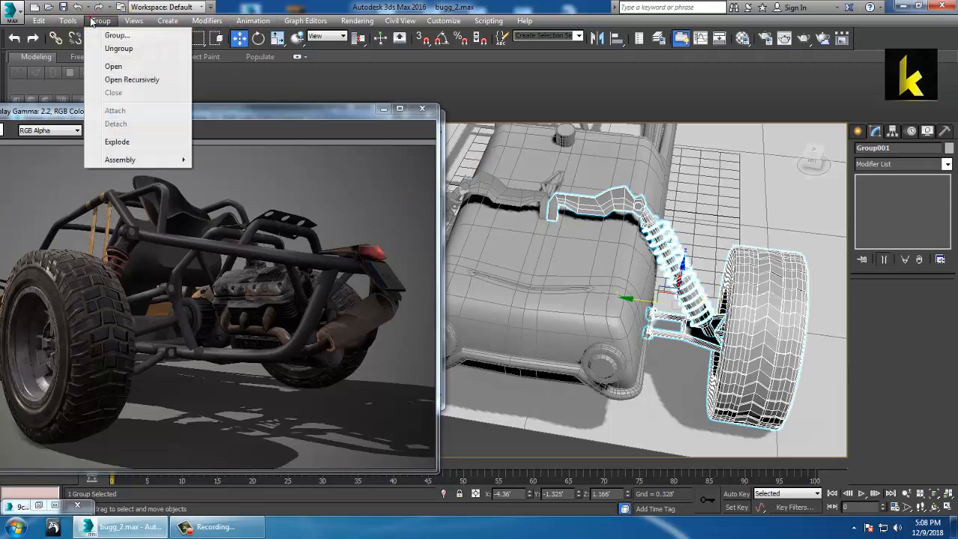
pyautogui.click(123, 50)
pyautogui.click(694, 148)
# Select the front shock absorber, its upper mounting ring, the coil spring and the wheel together
pyautogui.moveTo(695, 145); pyautogui.dragTo(682, 146, button='middle')
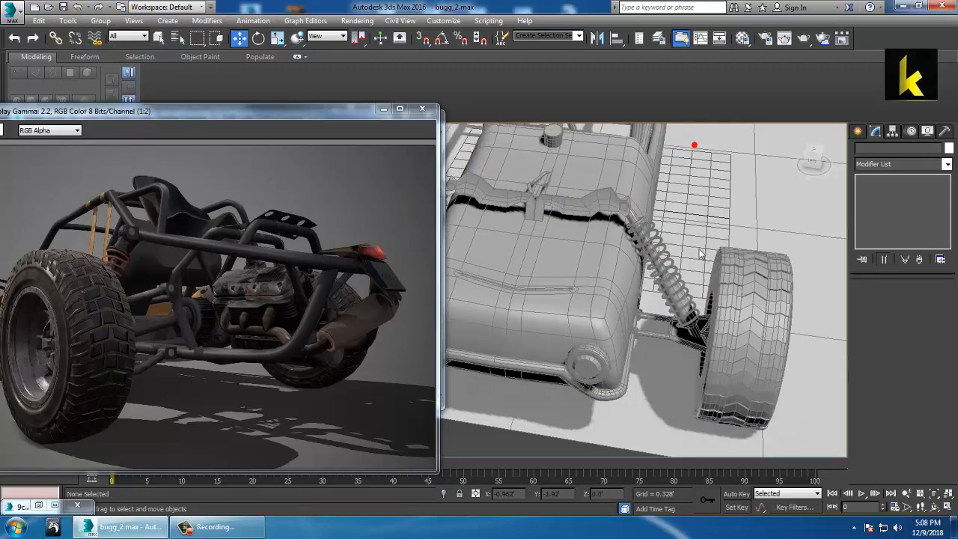
pyautogui.click(627, 209)
pyautogui.keyDown('ctrl'); pyautogui.click(635, 219); pyautogui.keyUp('ctrl')
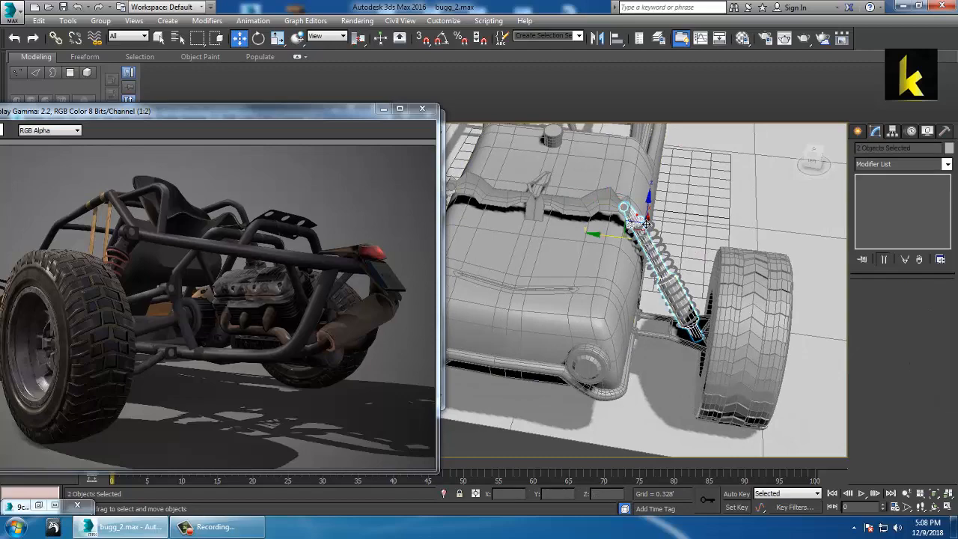
pyautogui.keyDown('alt'); pyautogui.moveTo(697, 224); pyautogui.dragTo(805, 359, button='middle'); pyautogui.keyUp('alt')
pyautogui.keyDown('ctrl'); pyautogui.click(691, 295); pyautogui.keyUp('ctrl')
pyautogui.keyDown('ctrl'); pyautogui.click(805, 382); pyautogui.keyUp('ctrl')
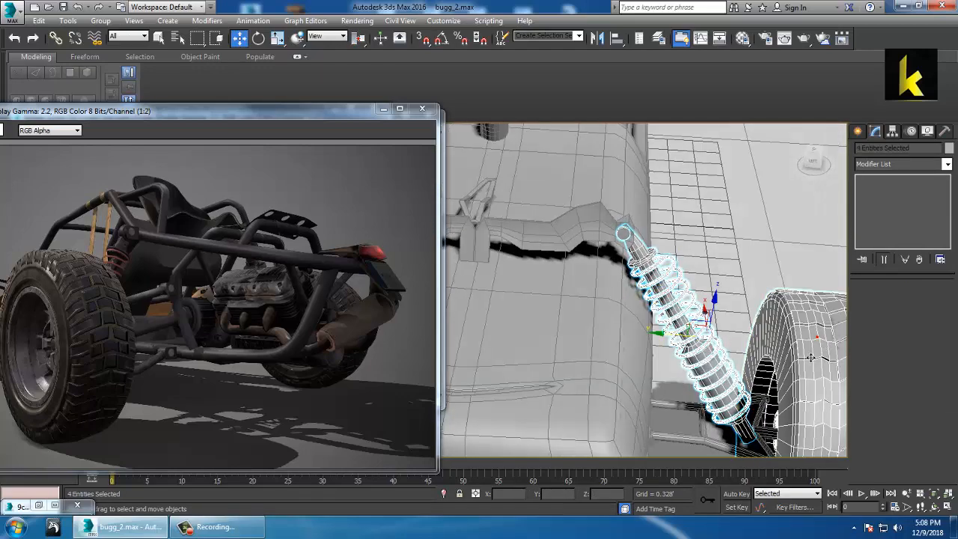
# Add the lower control arms, their pivot ends and the axle parts to the wheel and shock absorber selection
pyautogui.moveTo(806, 423); pyautogui.dragTo(733, 287, button='middle')
pyautogui.keyDown('ctrl'); pyautogui.click(627, 300); pyautogui.keyUp('ctrl')
pyautogui.keyDown('alt'); pyautogui.moveTo(628, 300); pyautogui.dragTo(604, 286, button='middle'); pyautogui.keyUp('alt')
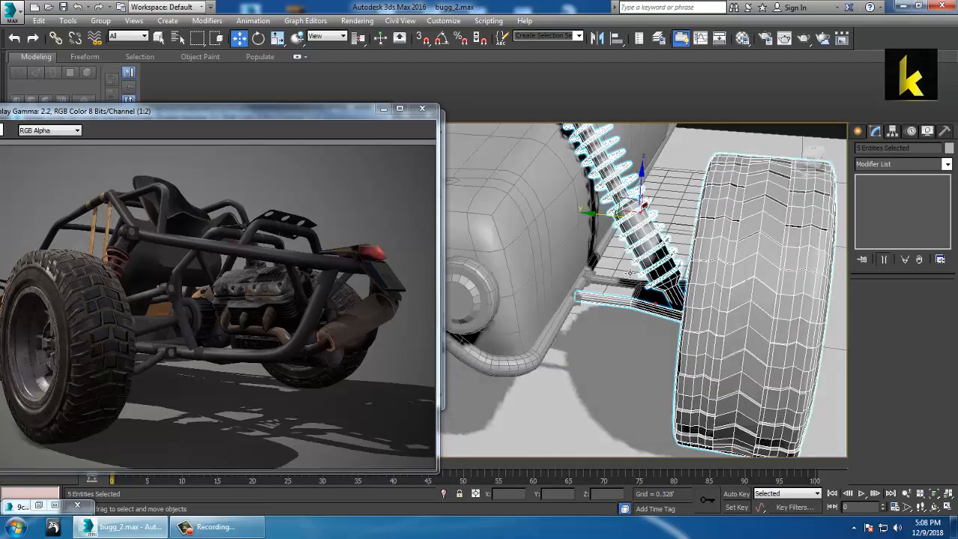
pyautogui.scroll(4, 603, 286)
pyautogui.keyDown('ctrl'); pyautogui.click(545, 324); pyautogui.keyUp('ctrl')
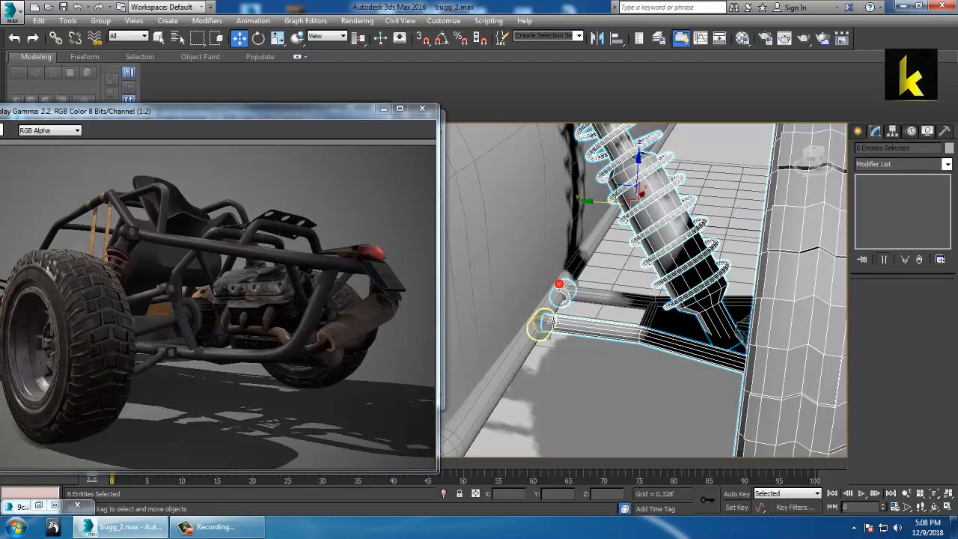
pyautogui.keyDown('alt'); pyautogui.moveTo(660, 316); pyautogui.dragTo(704, 318, button='middle'); pyautogui.keyUp('alt')
pyautogui.keyDown('ctrl'); pyautogui.click(783, 328); pyautogui.keyUp('ctrl')
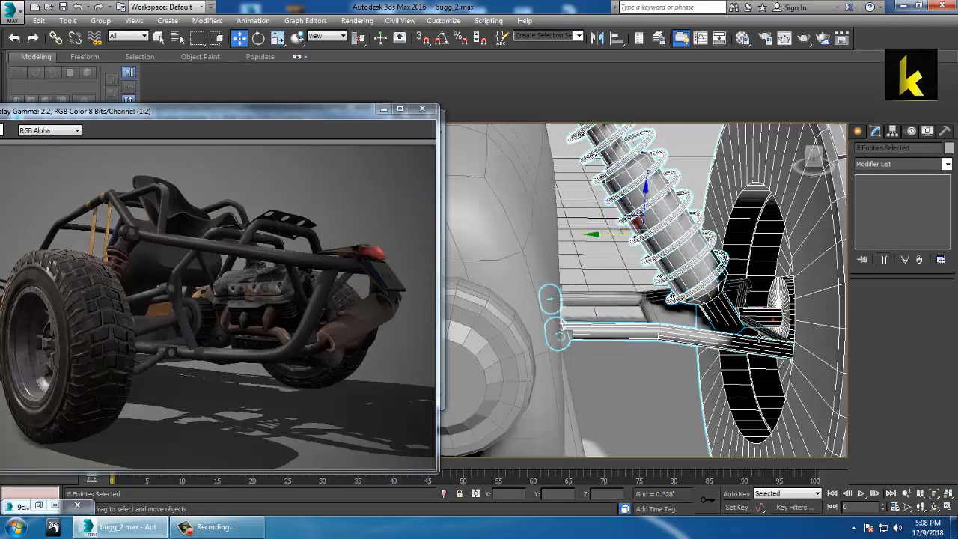
pyautogui.keyDown('ctrl'); pyautogui.click(688, 328); pyautogui.keyUp('ctrl')
pyautogui.scroll(-5, 688, 327)
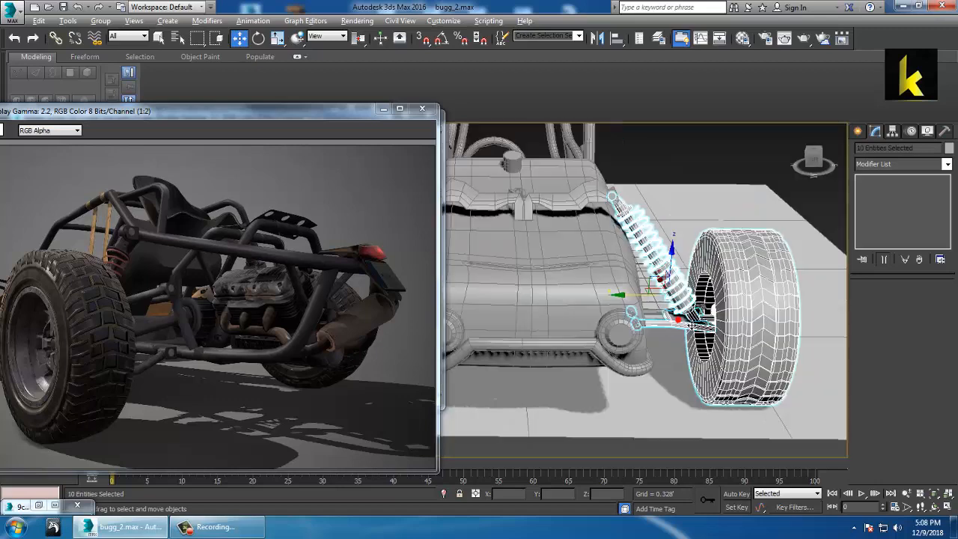
pyautogui.keyDown('alt'); pyautogui.moveTo(755, 299); pyautogui.dragTo(720, 305, button='middle'); pyautogui.keyUp('alt')
pyautogui.moveTo(702, 296); pyautogui.dragTo(853, 277)
pyautogui.rightClick(853, 277)
pyautogui.keyDown('alt'); pyautogui.moveTo(736, 321); pyautogui.dragTo(680, 325, button='middle'); pyautogui.keyUp('alt')
pyautogui.moveTo(752, 350)
pyautogui.keyDown('alt'); pyautogui.mouseDown(button='middle')
pyautogui.moveTo(716, 327)
pyautogui.moveTo(740, 352)
pyautogui.mouseUp(button='middle'); pyautogui.keyUp('alt')
pyautogui.scroll(-3, 722, 334)
pyautogui.moveTo(748, 339); pyautogui.dragTo(567, 217)
pyautogui.hotkey('ctrl', 'z')
# Copy the selected front wheel and suspension parts along X to the rear axle position, as one Copy
pyautogui.keyDown('alt'); pyautogui.moveTo(646, 283); pyautogui.dragTo(582, 244, button='middle'); pyautogui.keyUp('alt')
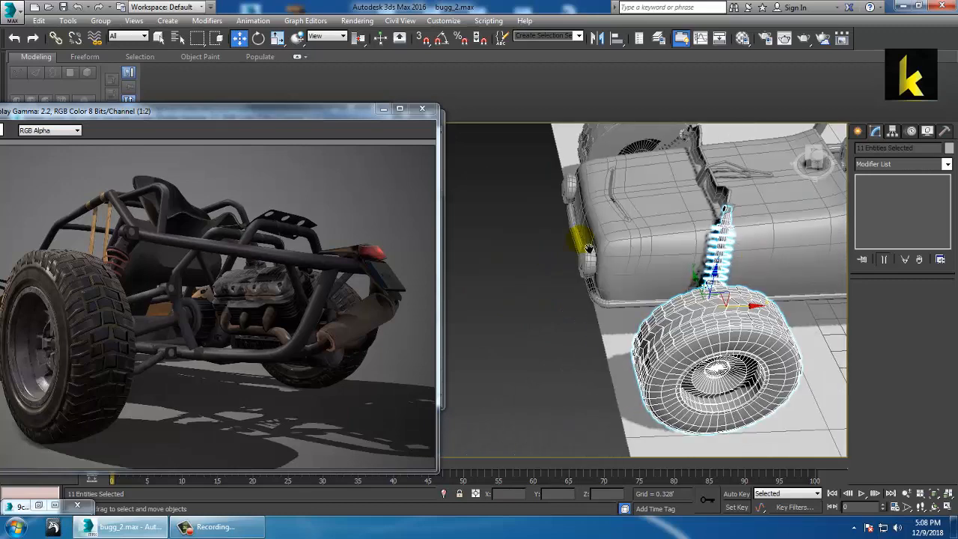
pyautogui.scroll(-4, 599, 262)
pyautogui.moveTo(627, 297); pyautogui.dragTo(704, 331, button='middle')
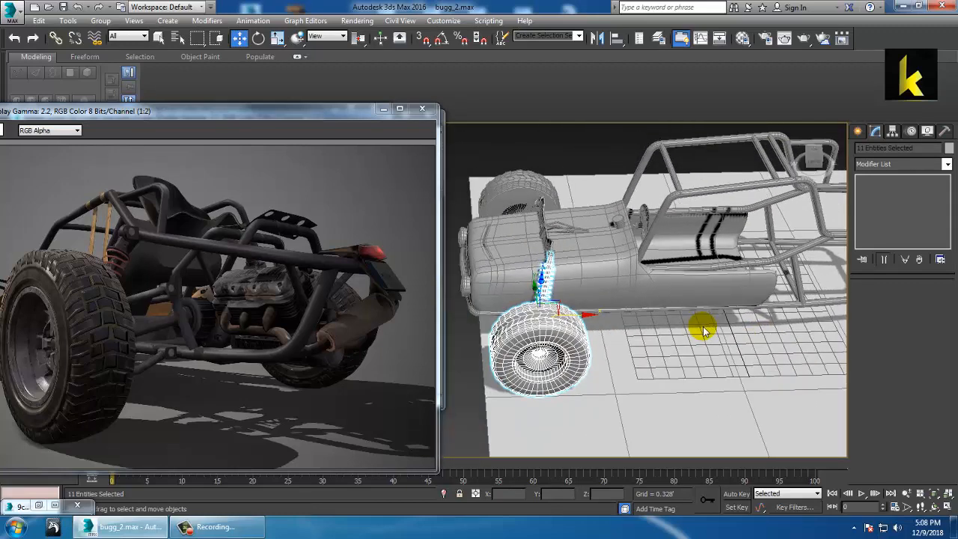
pyautogui.moveTo(580, 327)
pyautogui.mouseDown()
pyautogui.moveTo(800, 329)
pyautogui.moveTo(873, 342)
pyautogui.moveTo(857, 342)
pyautogui.mouseUp()
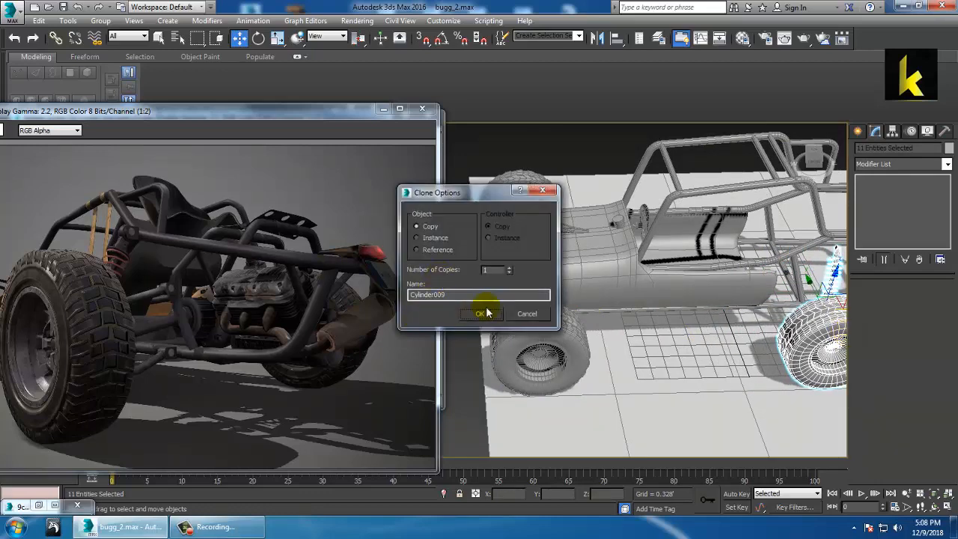
pyautogui.click(481, 312)
# Move the rear-view reference aside and show the whole df354207 in-game buggy screenshot
pyautogui.moveTo(231, 120); pyautogui.dragTo(174, 398)
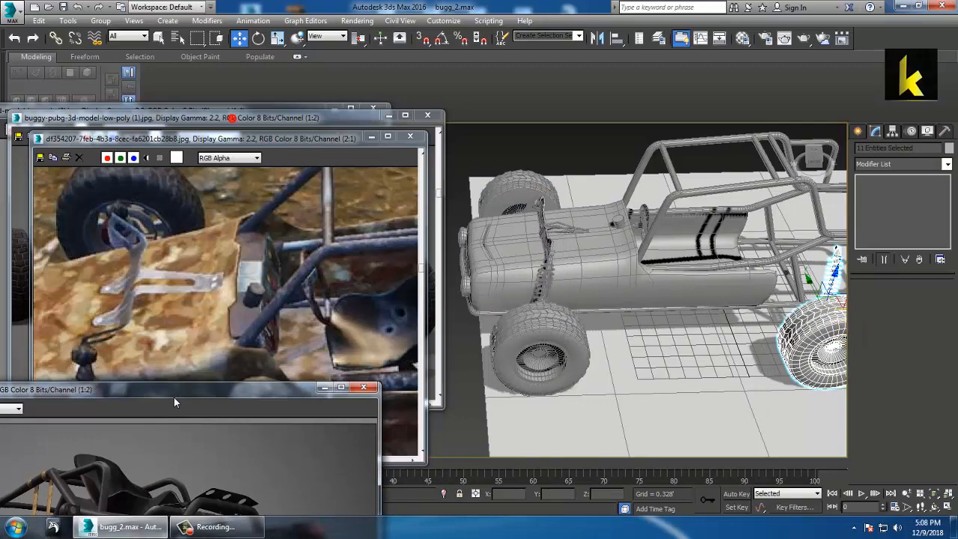
pyautogui.click(254, 270)
pyautogui.scroll(-2, 256, 271)
# Shift the copied rear wheel and suspension about 0.03' along Y so the arms approach the frame tubes
pyautogui.keyDown('alt'); pyautogui.moveTo(517, 330); pyautogui.dragTo(667, 308, button='middle'); pyautogui.keyUp('alt')
pyautogui.scroll(5, 666, 308)
pyautogui.moveTo(721, 328); pyautogui.dragTo(614, 340, button='middle')
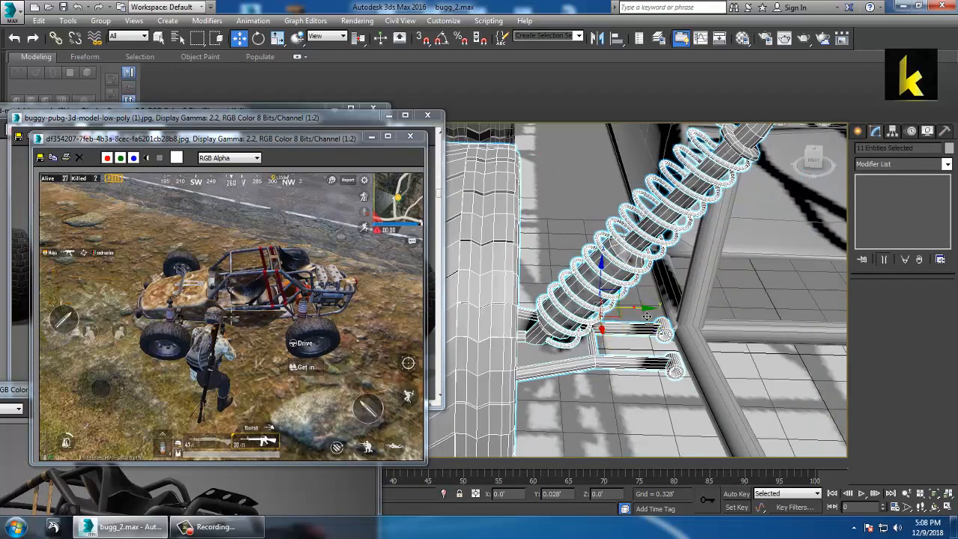
pyautogui.moveTo(647, 315); pyautogui.dragTo(652, 315)
pyautogui.scroll(-5, 653, 315)
pyautogui.keyDown('alt'); pyautogui.moveTo(666, 318); pyautogui.dragTo(717, 311, button='middle'); pyautogui.keyUp('alt')
pyautogui.moveTo(717, 312); pyautogui.dragTo(775, 316, button='middle')
pyautogui.keyDown('alt'); pyautogui.moveTo(650, 286); pyautogui.dragTo(684, 289, button='middle'); pyautogui.keyUp('alt')
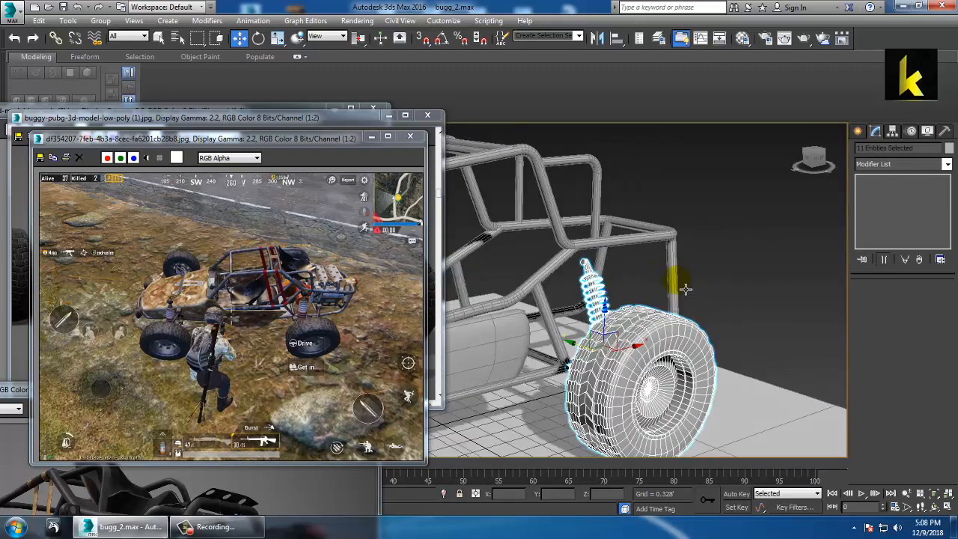
# Rotate the rear shock absorber and coil spring slightly more upright and scale them uniformly to about 107%, following the enlarged in-game reference
pyautogui.scroll(4, 678, 300)
pyautogui.keyDown('alt'); pyautogui.moveTo(623, 289); pyautogui.dragTo(649, 285, button='middle'); pyautogui.keyUp('alt')
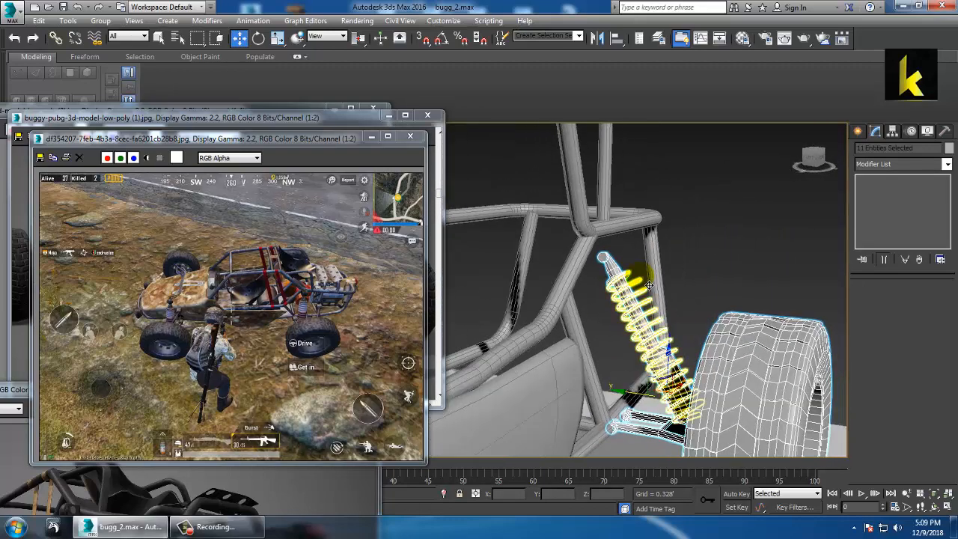
pyautogui.scroll(1, 314, 305)
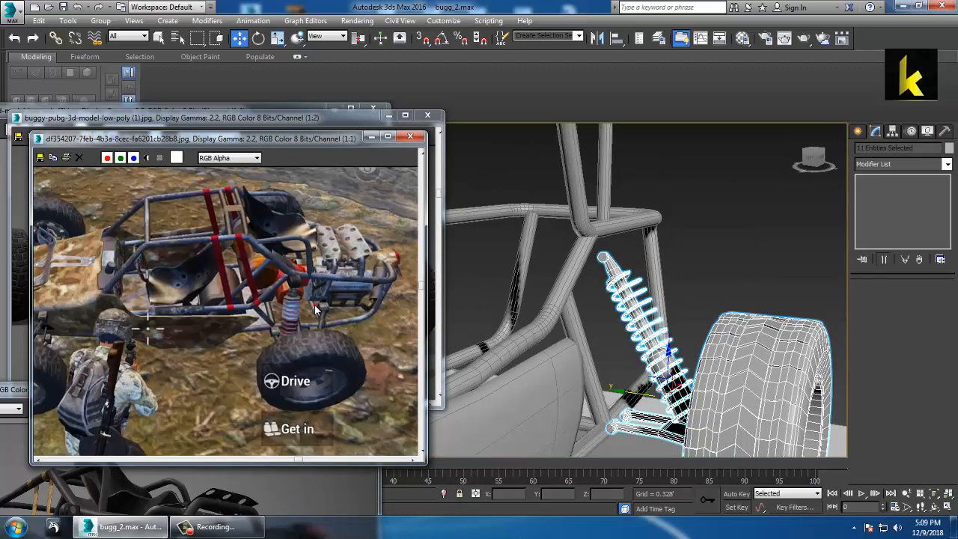
pyautogui.keyDown('alt'); pyautogui.moveTo(568, 253); pyautogui.dragTo(742, 291, button='middle'); pyautogui.keyUp('alt')
pyautogui.click(696, 273)
pyautogui.scroll(1, 742, 291)
pyautogui.keyDown('ctrl'); pyautogui.click(656, 321); pyautogui.keyUp('ctrl')
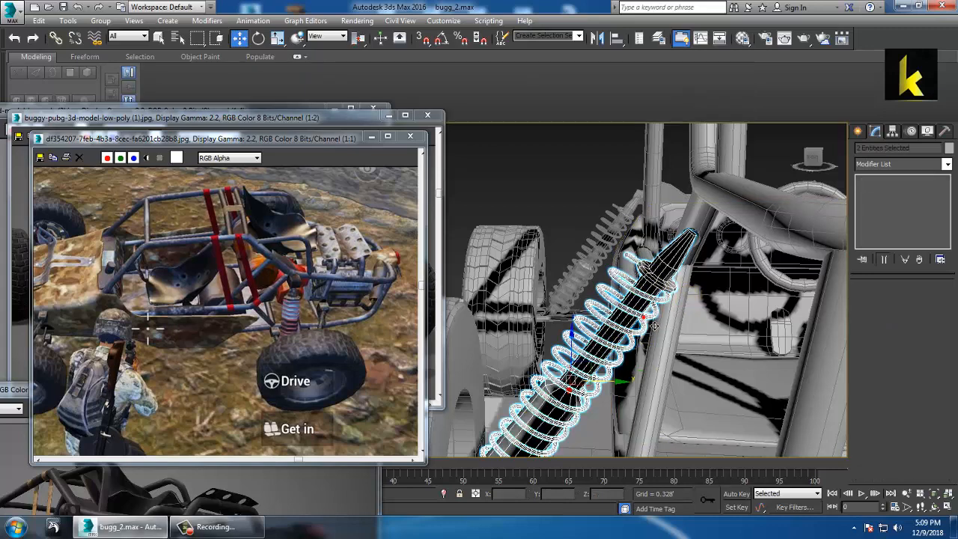
pyautogui.scroll(-1, 656, 322)
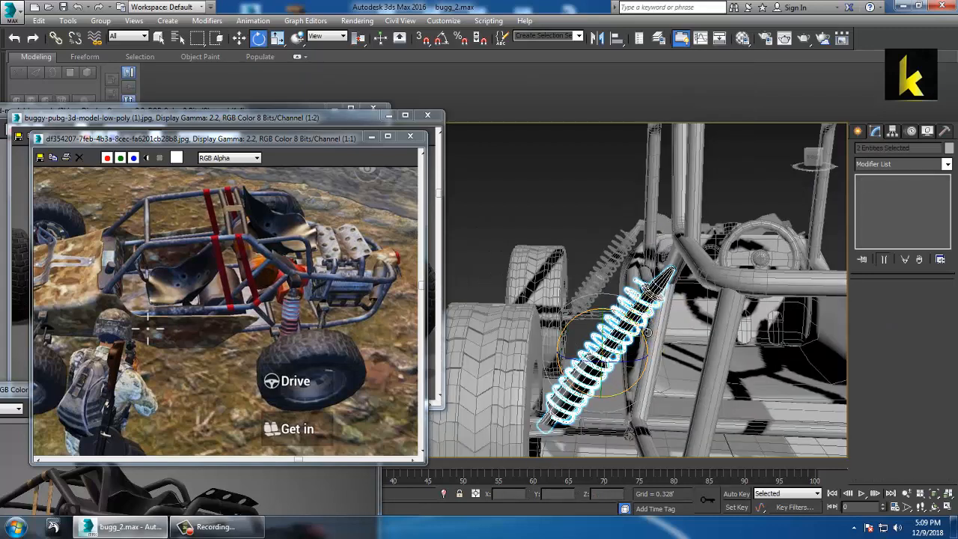
pyautogui.moveTo(648, 331); pyautogui.dragTo(646, 327)
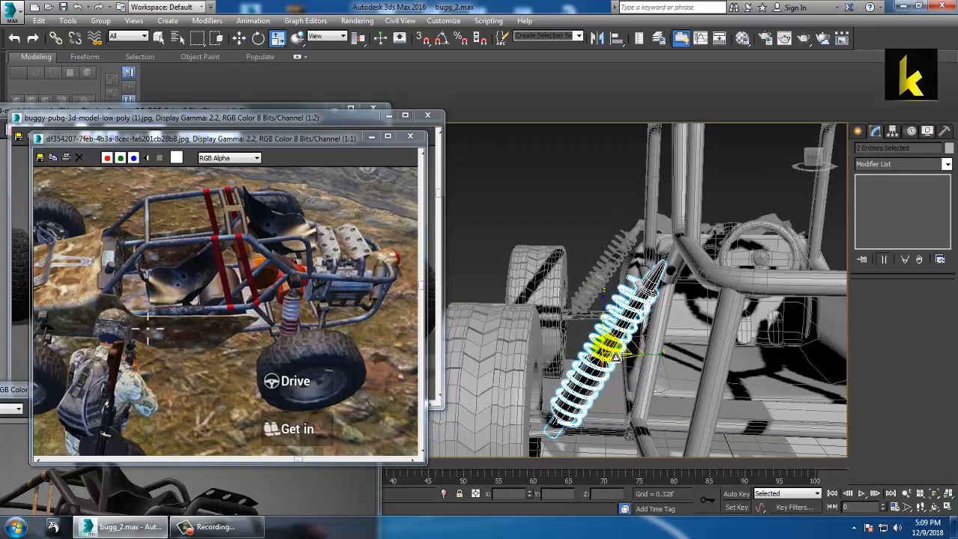
pyautogui.moveTo(616, 356)
pyautogui.mouseDown()
pyautogui.moveTo(609, 352)
pyautogui.moveTo(620, 351)
pyautogui.mouseUp()
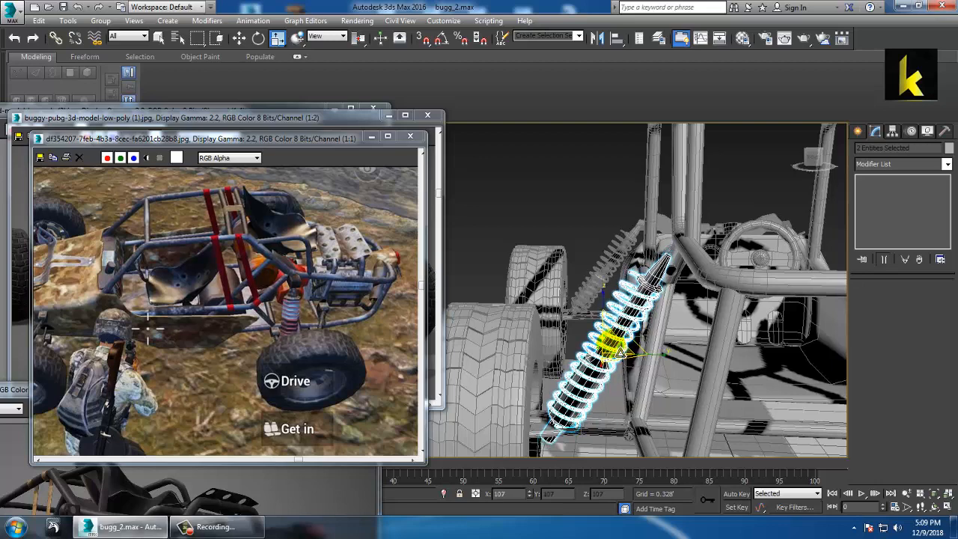
pyautogui.press('w')
# Add the upper mounting ring to the shock and spring selection and move all three about 0.033' along Y toward the frame
pyautogui.keyDown('alt'); pyautogui.moveTo(622, 353); pyautogui.dragTo(668, 338, button='middle'); pyautogui.keyUp('alt')
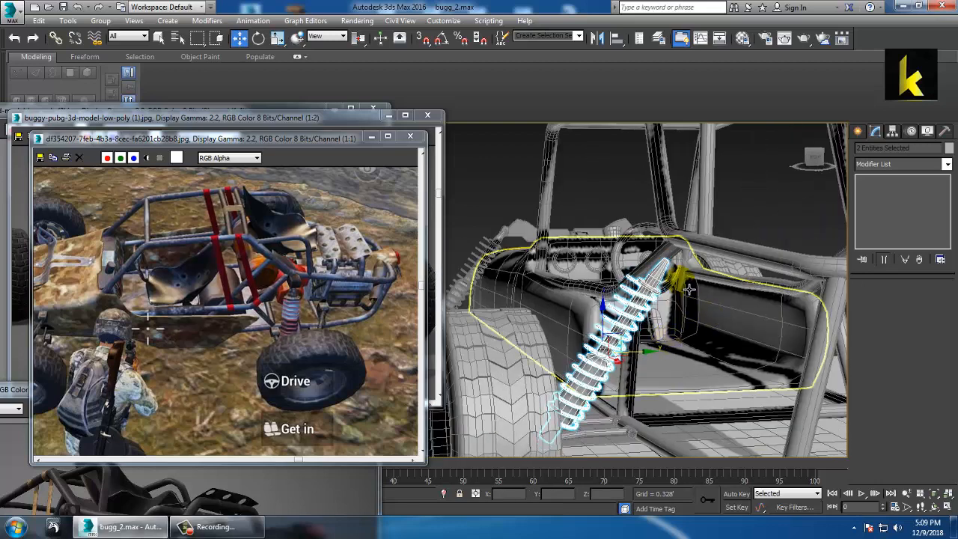
pyautogui.keyDown('ctrl'); pyautogui.click(683, 279); pyautogui.keyUp('ctrl')
pyautogui.press('r')
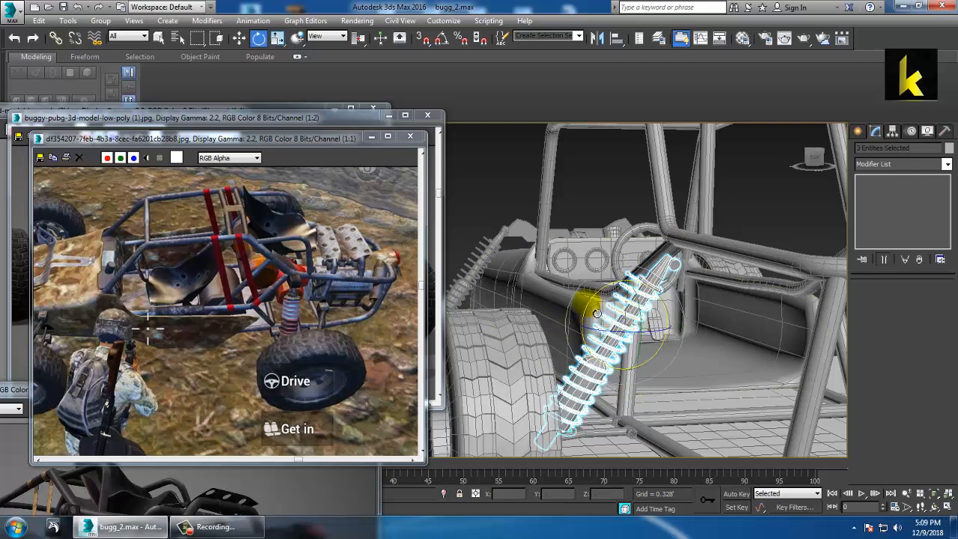
pyautogui.press('w')
pyautogui.keyDown('alt'); pyautogui.moveTo(596, 313); pyautogui.dragTo(632, 307, button='middle'); pyautogui.keyUp('alt')
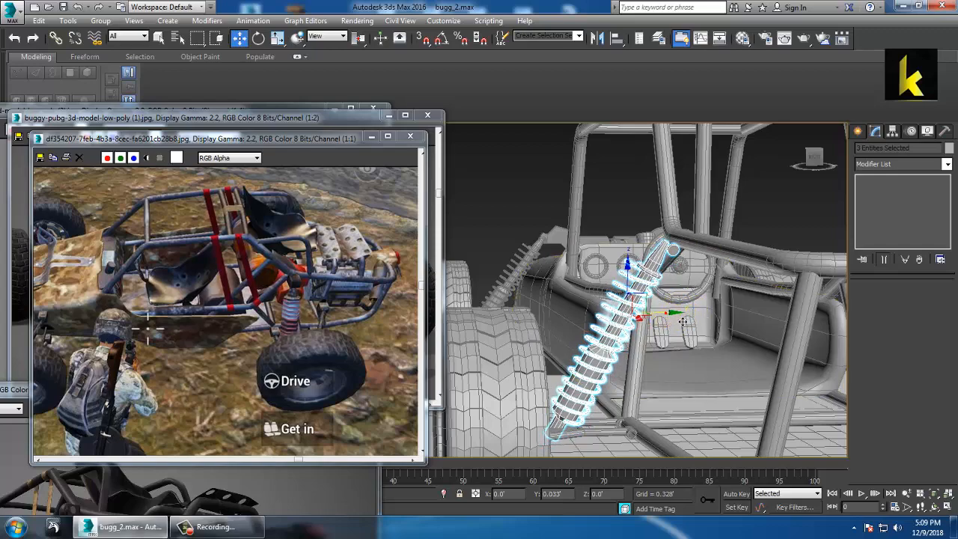
# Rotate the rear shock absorber, spring and mounting ring so the lower end leans toward the wheel
pyautogui.keyDown('alt'); pyautogui.moveTo(687, 321); pyautogui.dragTo(777, 317, button='middle'); pyautogui.keyUp('alt')
pyautogui.press('e')
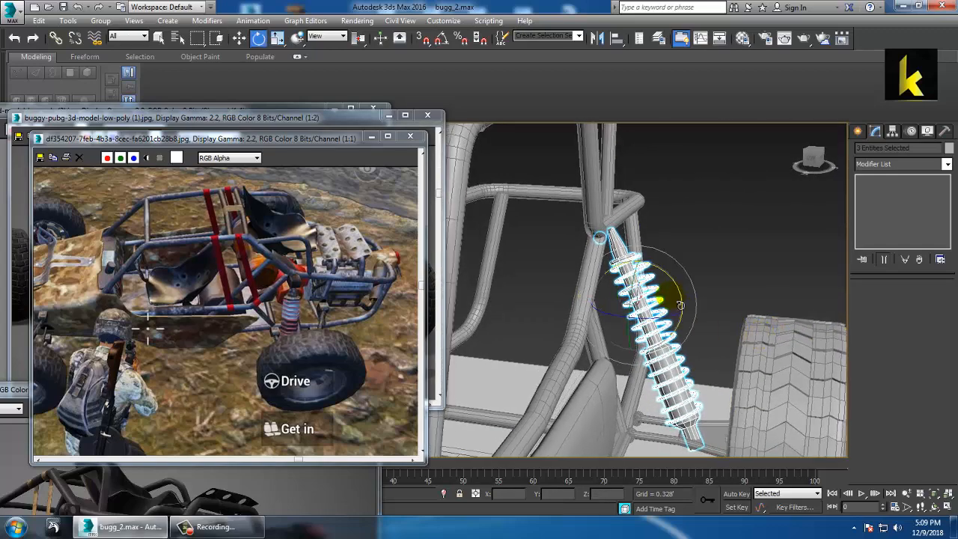
pyautogui.moveTo(684, 294); pyautogui.dragTo(676, 277)
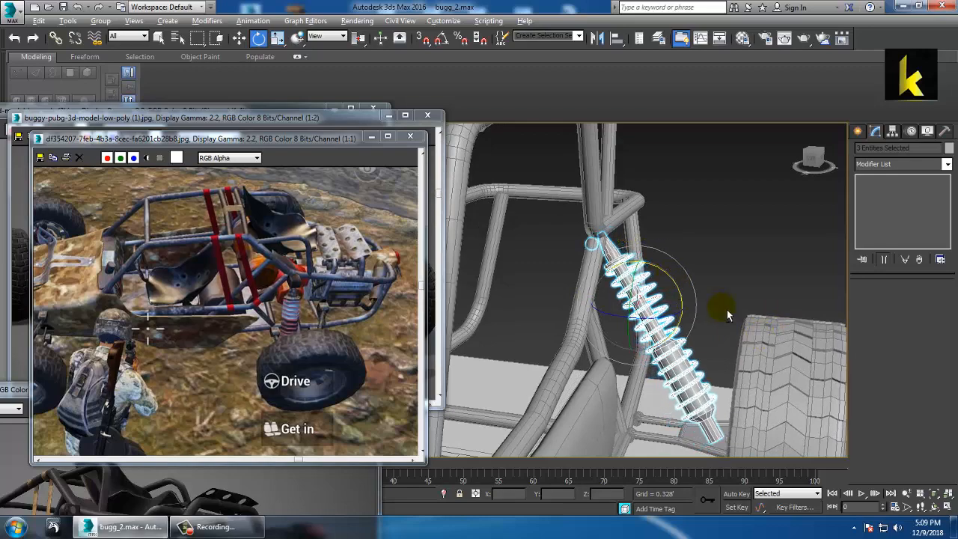
pyautogui.keyDown('alt'); pyautogui.moveTo(727, 313); pyautogui.dragTo(754, 313, button='middle'); pyautogui.keyUp('alt')
# Try to move the 12 vertices at the shock absorber's lower end onto the short axle rod
pyautogui.scroll(5, 764, 356)
pyautogui.keyDown('alt'); pyautogui.moveTo(772, 387); pyautogui.dragTo(624, 363, button='middle'); pyautogui.keyUp('alt')
pyautogui.click(632, 373)
pyautogui.click(562, 341)
pyautogui.press('1')
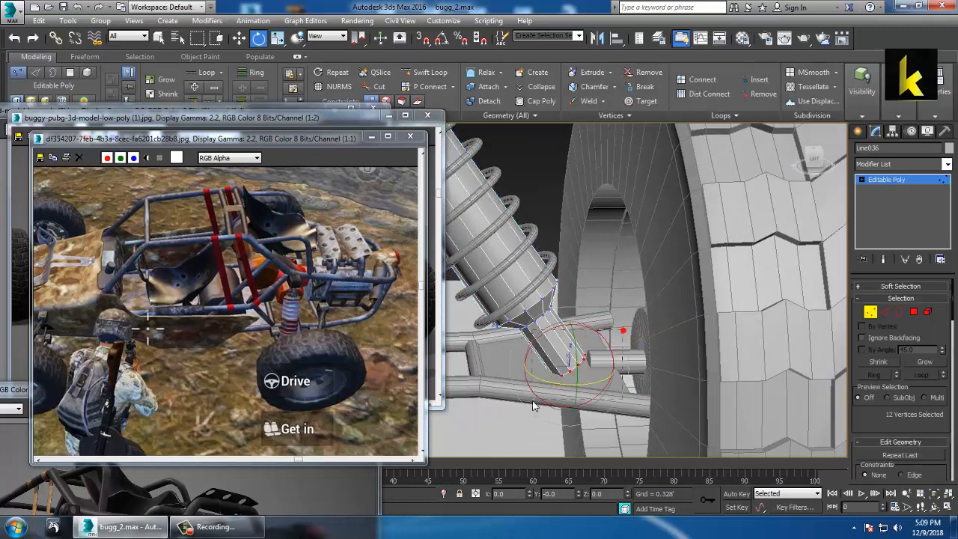
pyautogui.press('w')
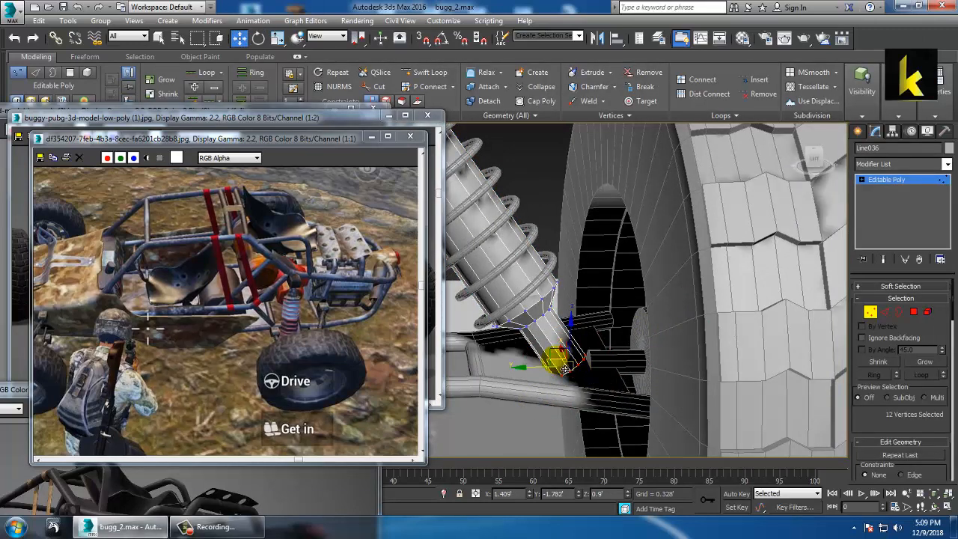
pyautogui.moveTo(565, 369); pyautogui.dragTo(588, 364)
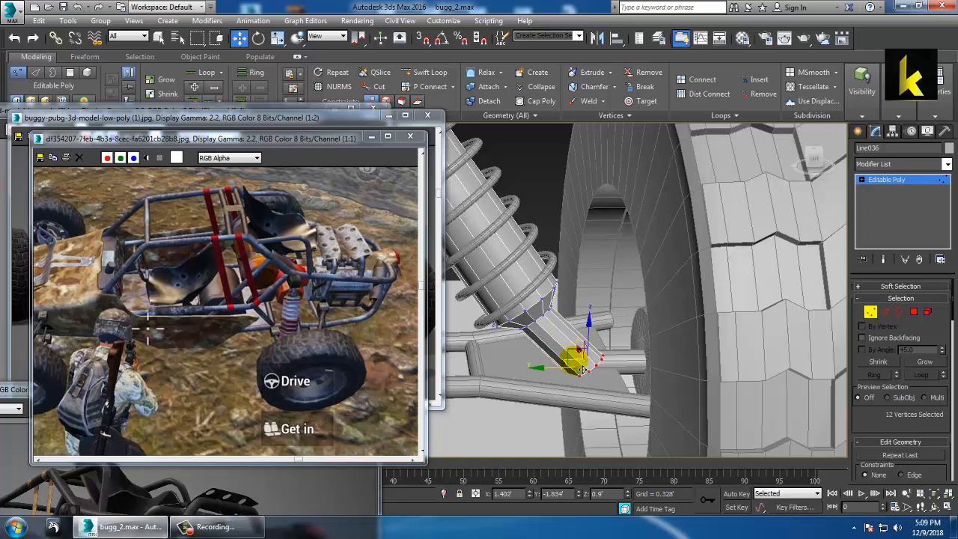
pyautogui.click(899, 180)
# Move the inner end of the short axle rod to Y -1.746' so it meets the shock absorber's lower end
pyautogui.click(570, 350)
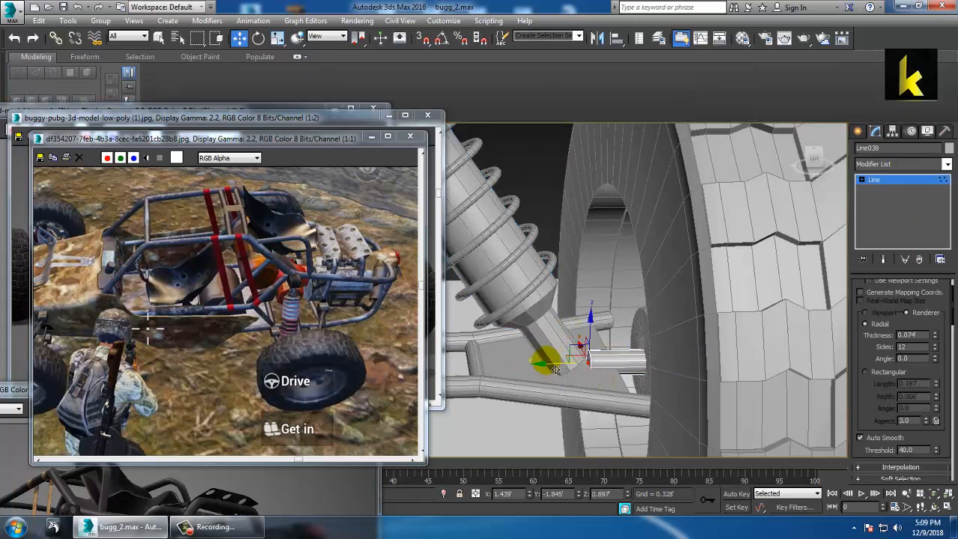
pyautogui.keyDown('alt'); pyautogui.moveTo(550, 361); pyautogui.dragTo(948, 206, button='middle'); pyautogui.keyUp('alt')
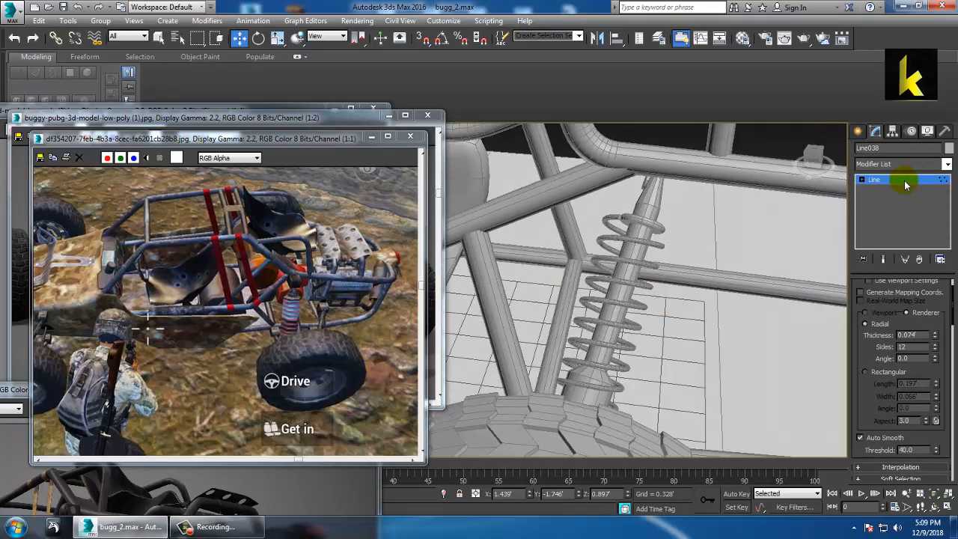
# Tilt the rear shock absorber and spring slightly in side view and shift them about -0.015' along X under the frame joint
pyautogui.keyDown('ctrl'); pyautogui.click(610, 216); pyautogui.keyUp('ctrl')
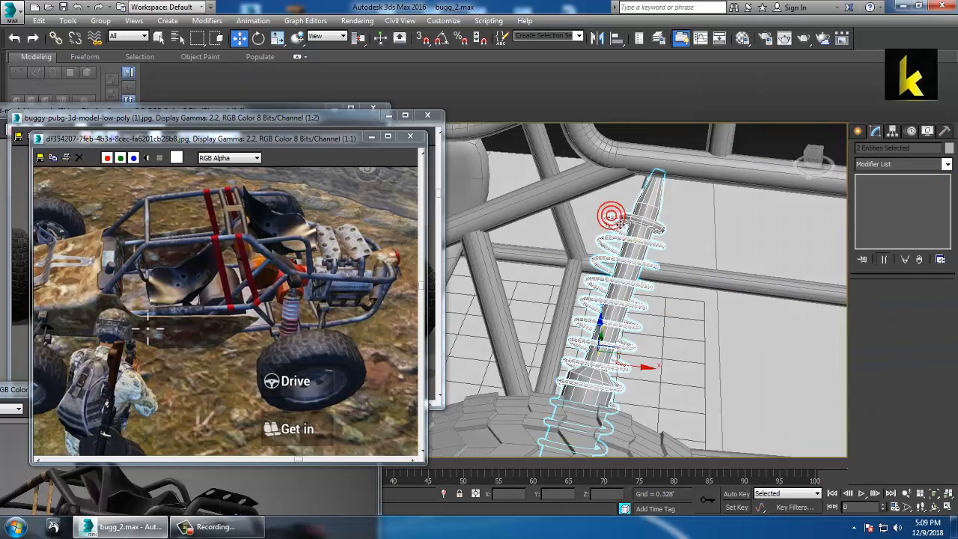
pyautogui.press('e')
pyautogui.moveTo(648, 357); pyautogui.dragTo(641, 349)
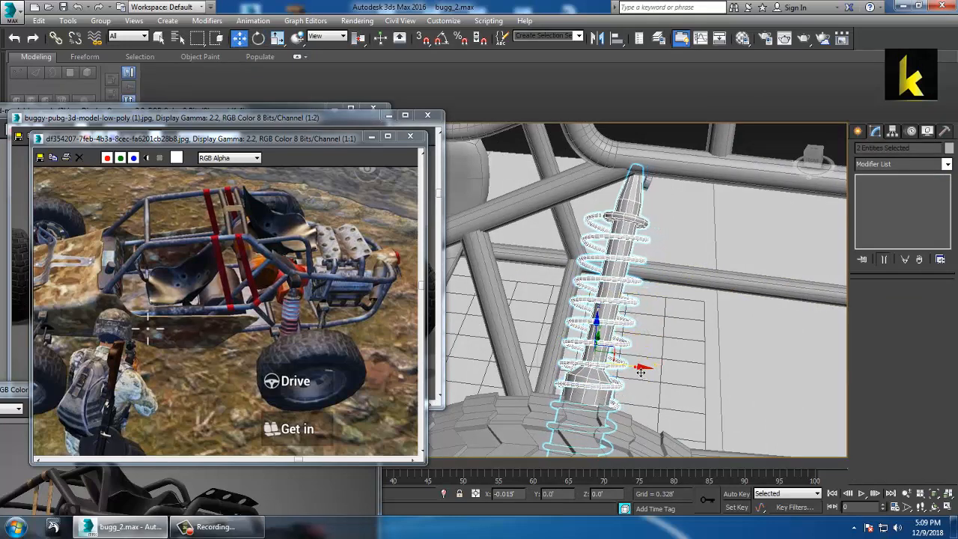
# Move the small upper mounting cylinder along X to 1.694' so it sits on the top of the rear shock absorber
pyautogui.keyDown('alt'); pyautogui.moveTo(641, 372); pyautogui.dragTo(693, 250, button='middle'); pyautogui.keyUp('alt')
pyautogui.click(682, 217)
pyautogui.scroll(5, 670, 283)
pyautogui.press('w')
pyautogui.scroll(-3, 667, 238)
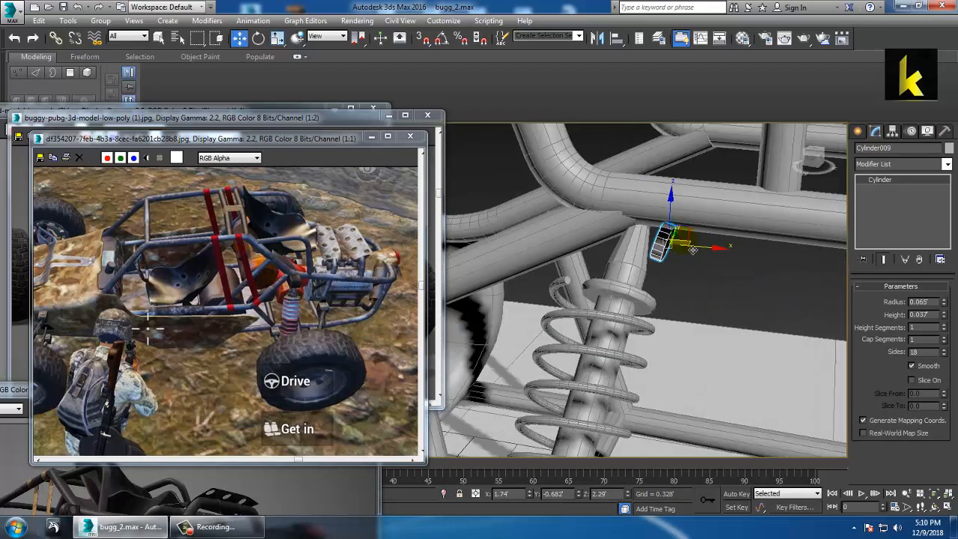
pyautogui.scroll(-10, 693, 241)
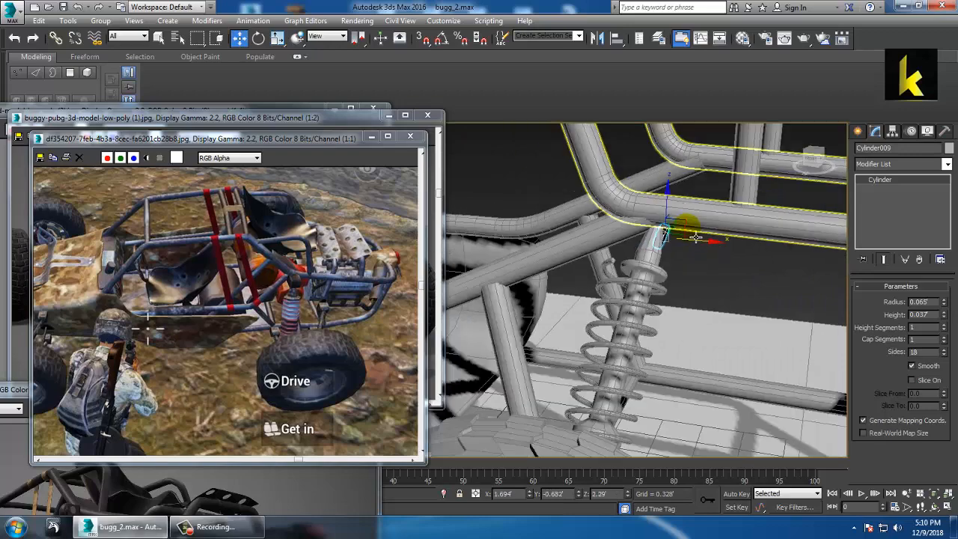
# Examine the rear wheel and shock absorber placement on the whole buggy from the side and front
pyautogui.keyDown('alt'); pyautogui.moveTo(693, 241); pyautogui.dragTo(773, 239, button='middle'); pyautogui.keyUp('alt')
pyautogui.scroll(5, 773, 239)
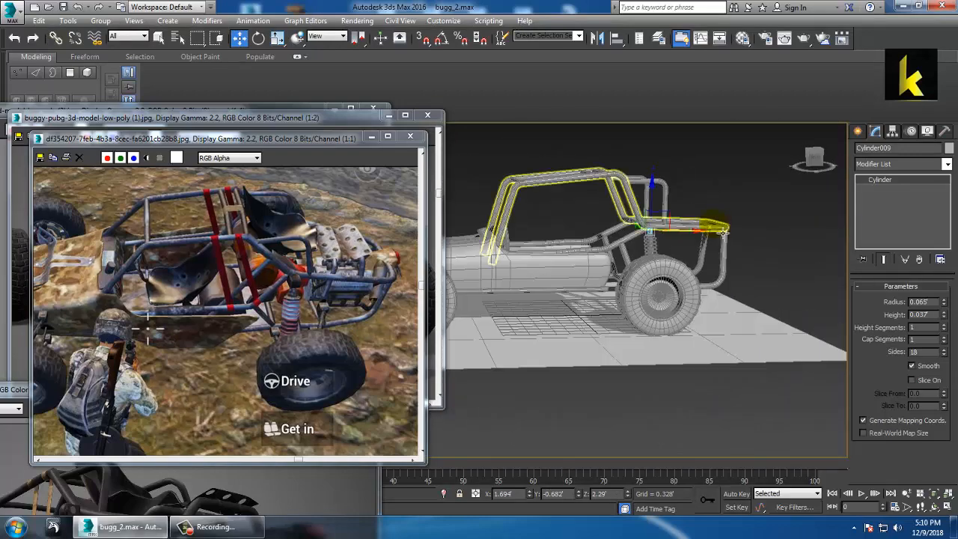
pyautogui.scroll(-5, 711, 254)
pyautogui.scroll(5, 652, 272)
pyautogui.moveTo(652, 271); pyautogui.dragTo(679, 267, button='middle')
pyautogui.scroll(5, 674, 271)
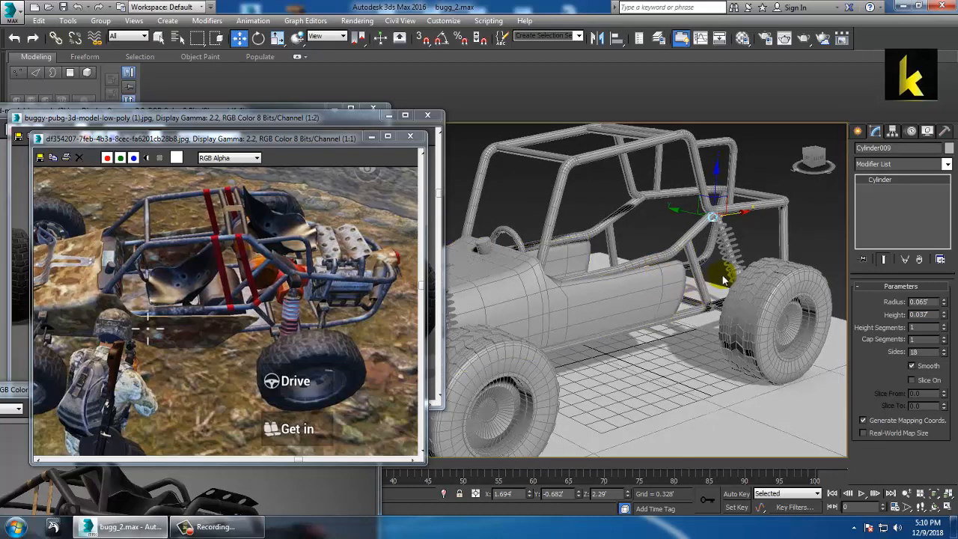
pyautogui.keyDown('alt'); pyautogui.moveTo(683, 295); pyautogui.dragTo(705, 284, button='middle'); pyautogui.keyUp('alt')
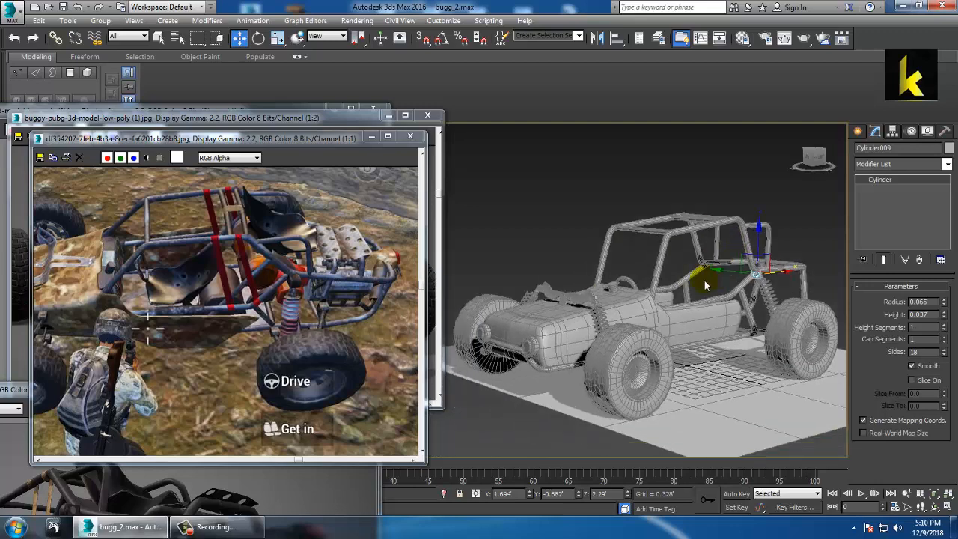
pyautogui.moveTo(701, 282)
pyautogui.keyDown('alt'); pyautogui.mouseDown(button='middle')
pyautogui.moveTo(676, 240)
pyautogui.moveTo(686, 278)
pyautogui.mouseUp(button='middle'); pyautogui.keyUp('alt')
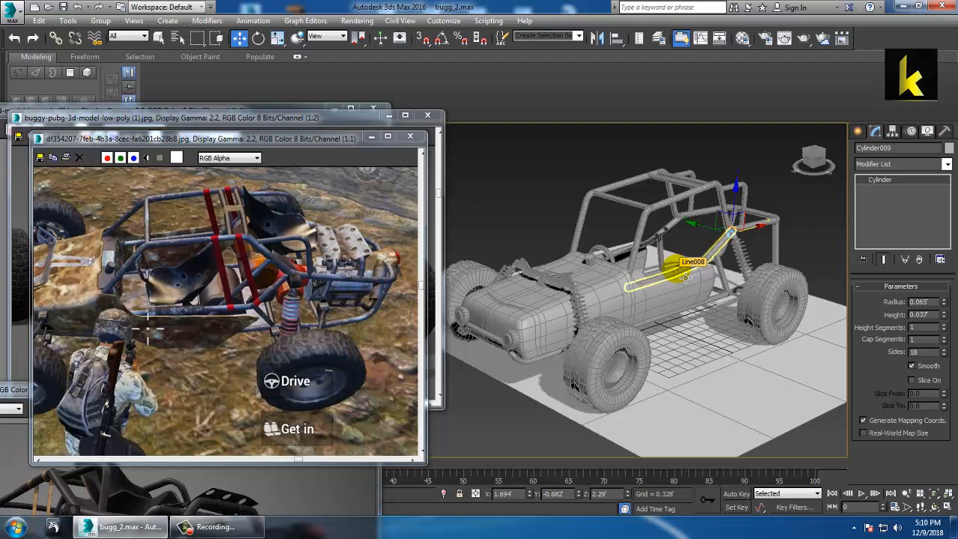
pyautogui.click(230, 533)
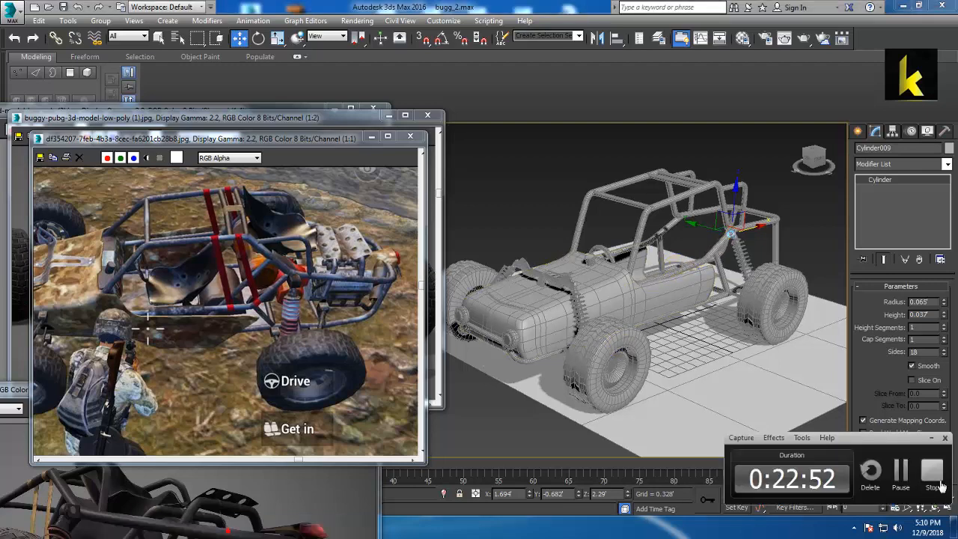